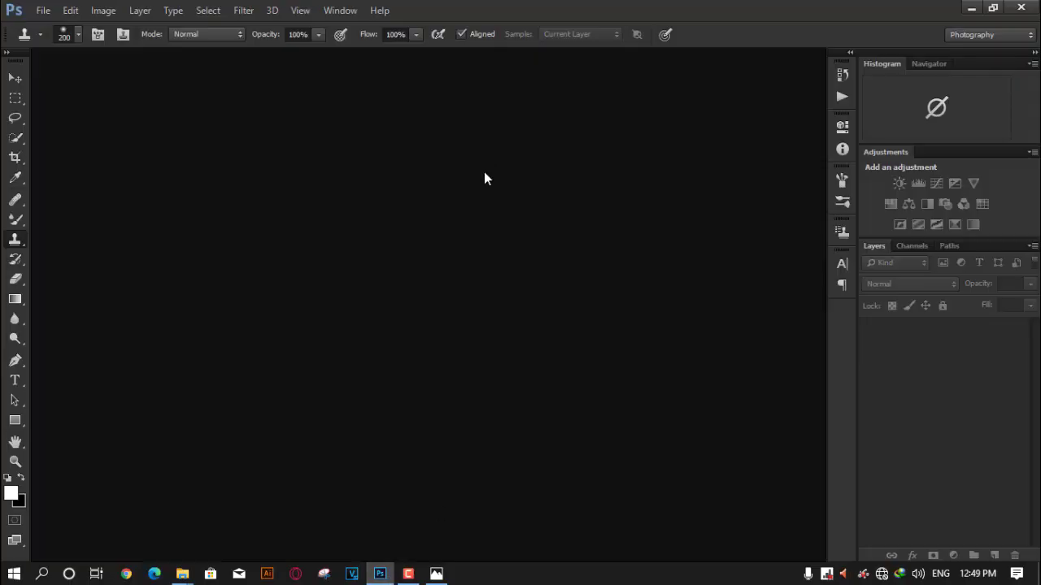
- Drag aDSC_0003.png from the mortal kombat stock folder into Photoshop as a docked document
click(971, 7)
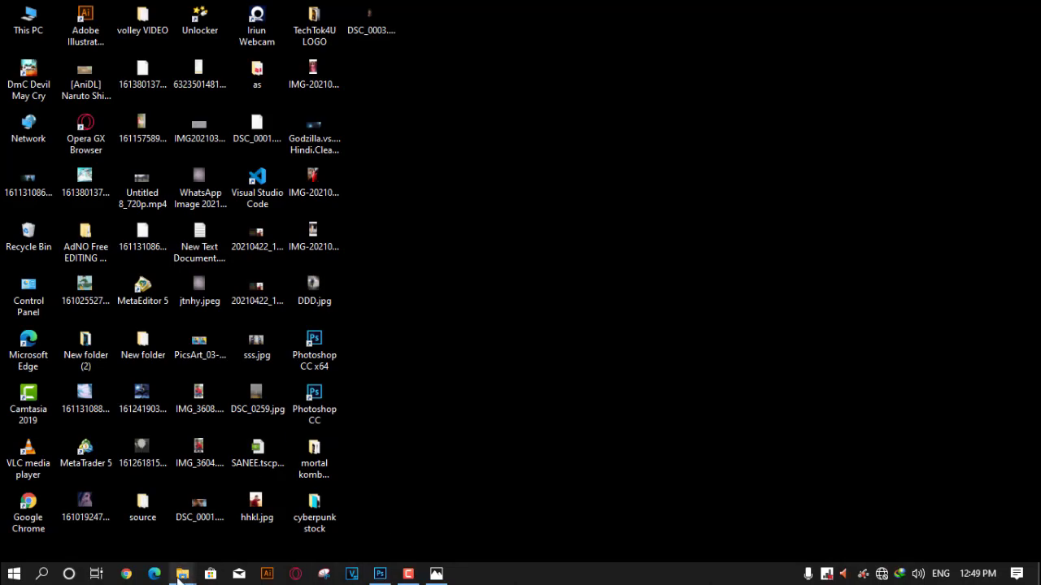
click(149, 462)
click(244, 505)
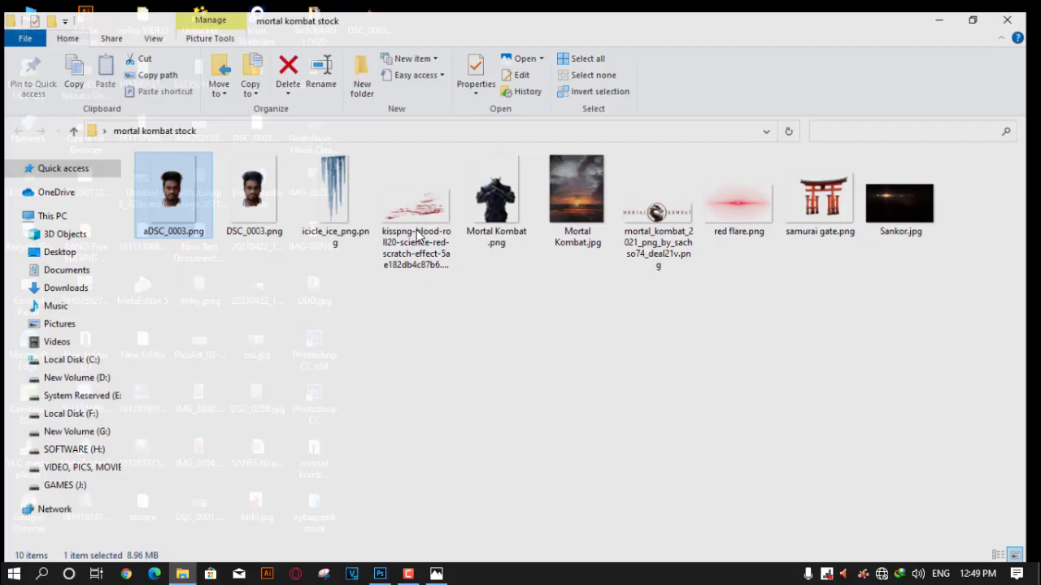
double_click(198, 221)
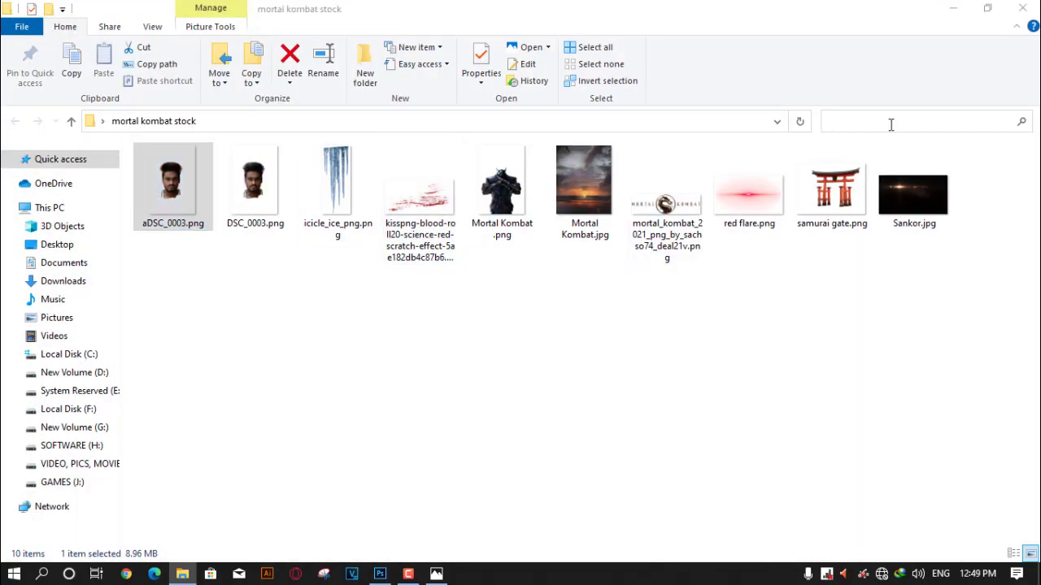
click(1022, 7)
mouse_move(173, 187)
mouse_down()
mouse_move(237, 349)
mouse_move(518, 309)
mouse_up()
mouse_move(195, 56)
mouse_down()
mouse_move(582, 103)
mouse_move(488, 57)
mouse_up()
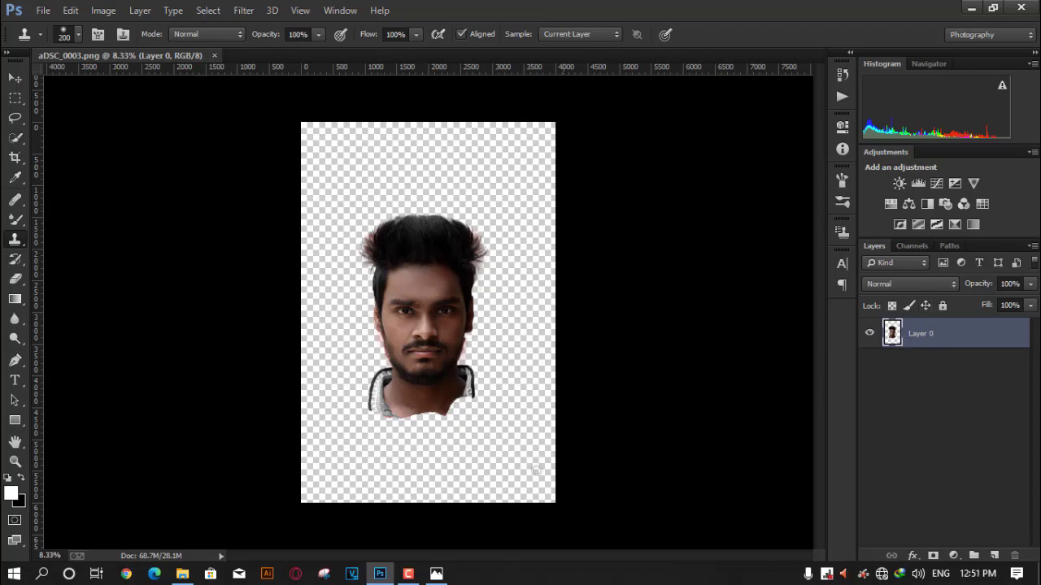
- Place Mortal Kombat.png as Layer 1 over the face and convert the face layer to a smart object
click(182, 573)
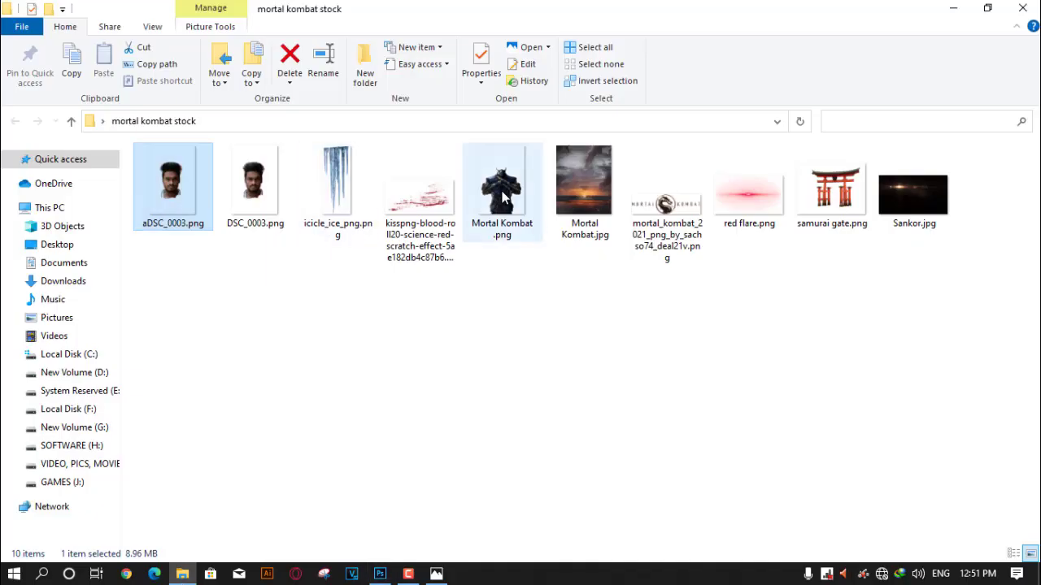
drag(499, 167, 311, 61)
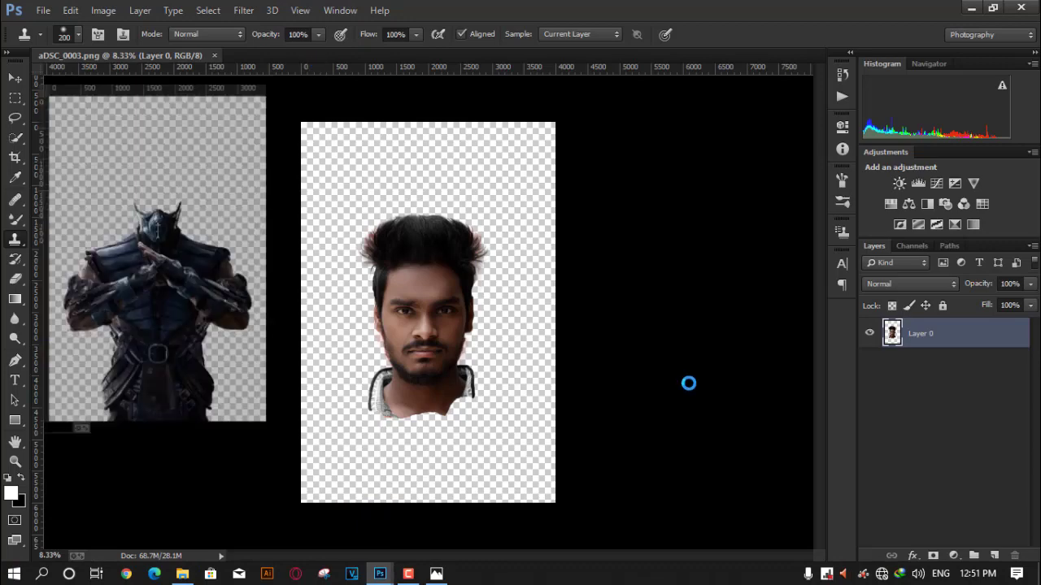
drag(142, 90, 398, 58)
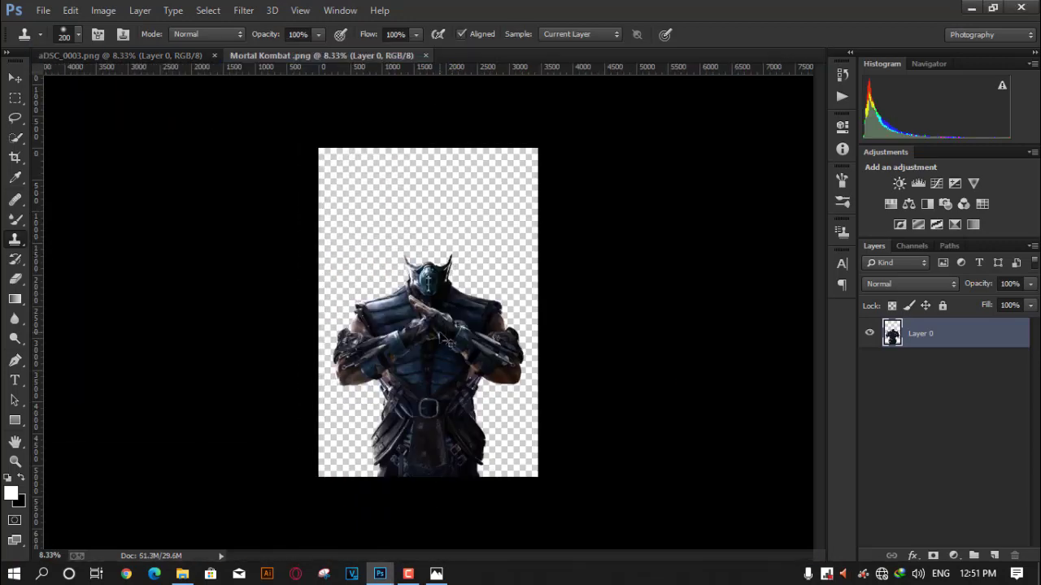
drag(449, 343, 426, 396)
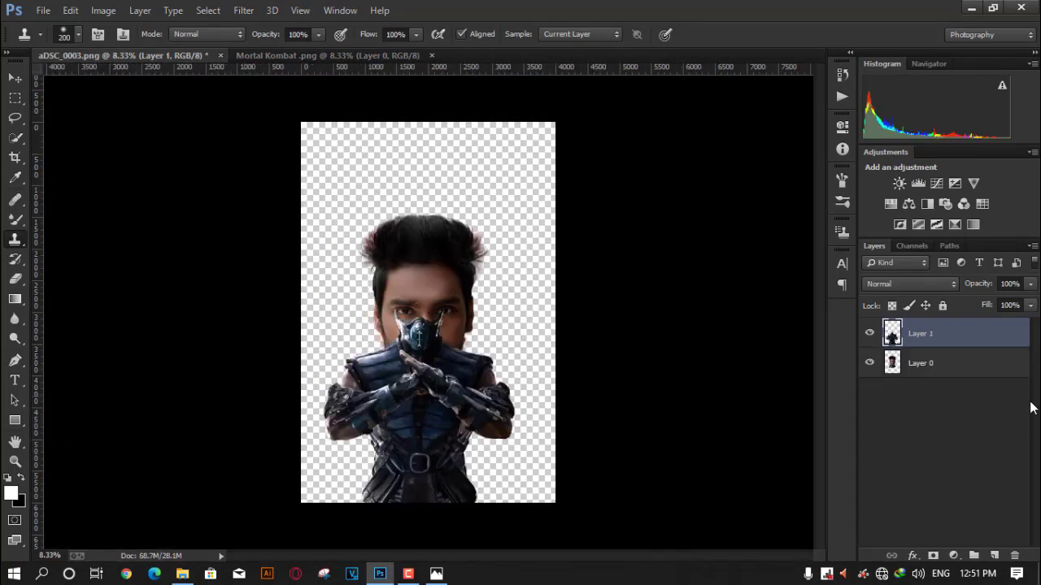
right_click(945, 366)
click(690, 196)
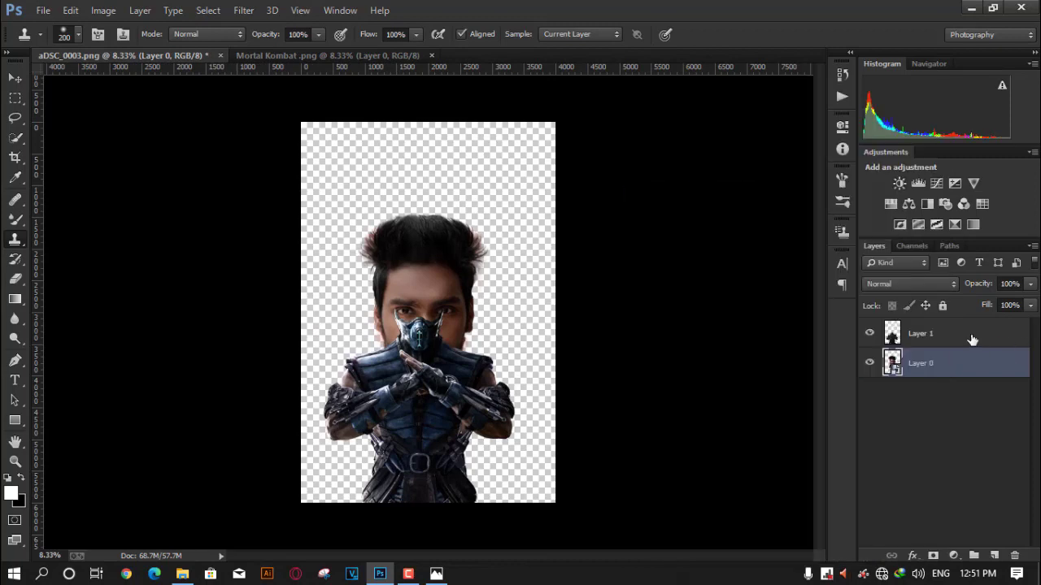
- Free-transform the ninja Layer 1 slightly upward over the face and commit it
right_click(973, 339)
click(549, 330)
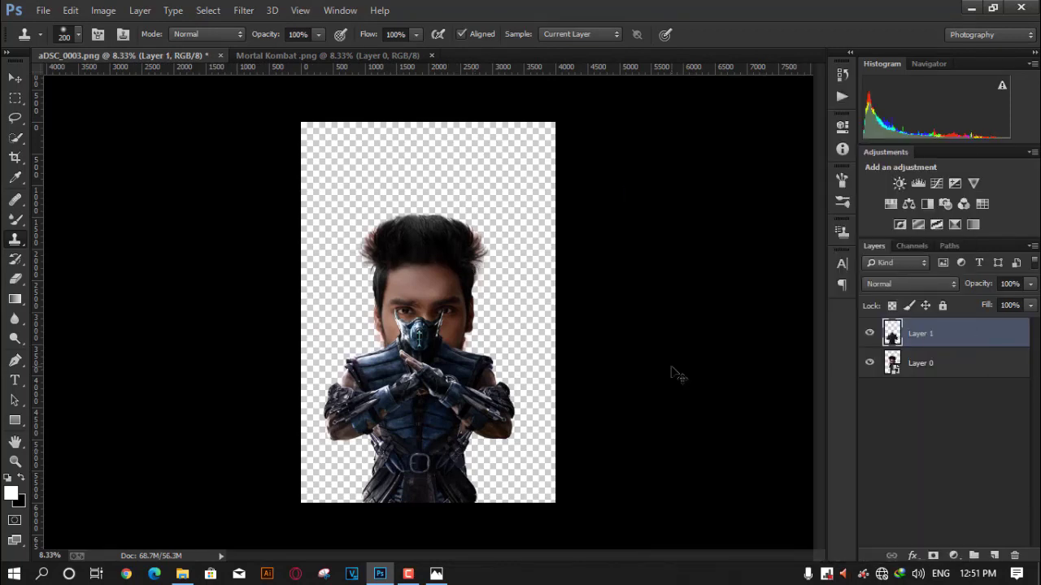
key(ctrl+t)
drag(455, 416, 465, 384)
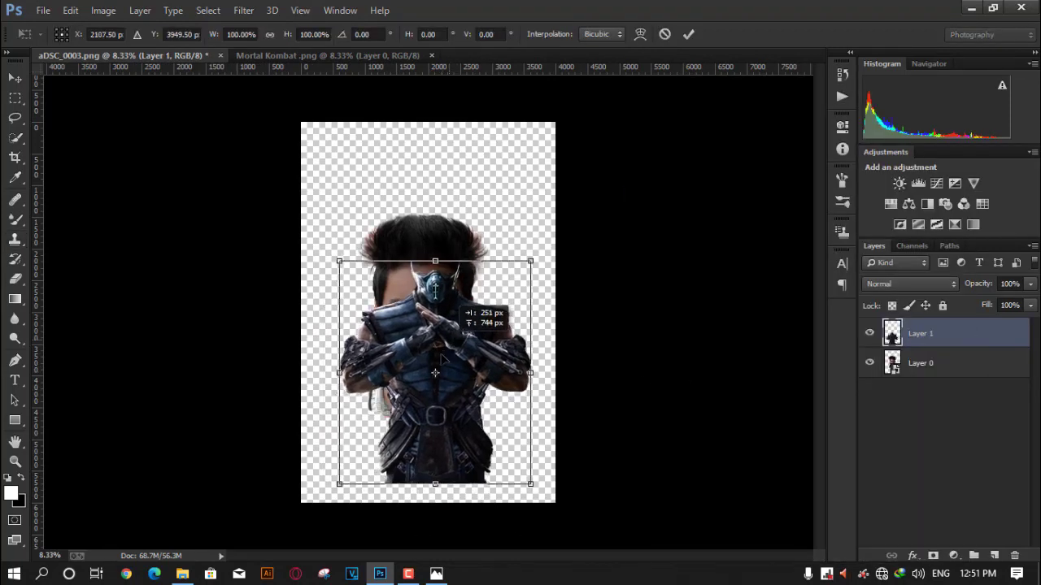
click(688, 34)
key(s)
click(945, 362)
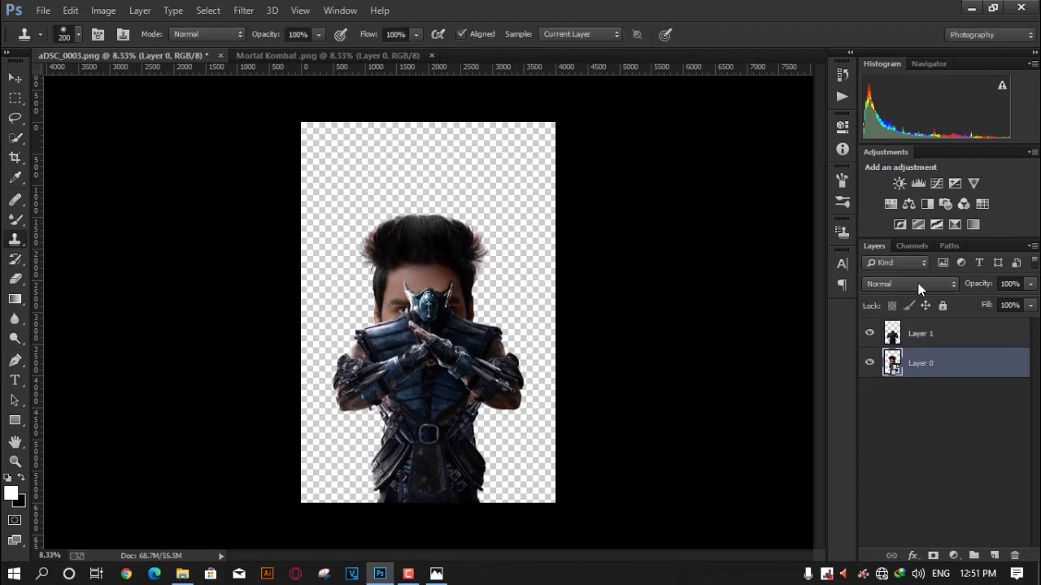
- Free-transform the face layer, shrinking it to about 49% and lowering it behind the mask
key(ctrl+t)
drag(429, 208, 429, 138)
scroll(427, 244, up, 2)
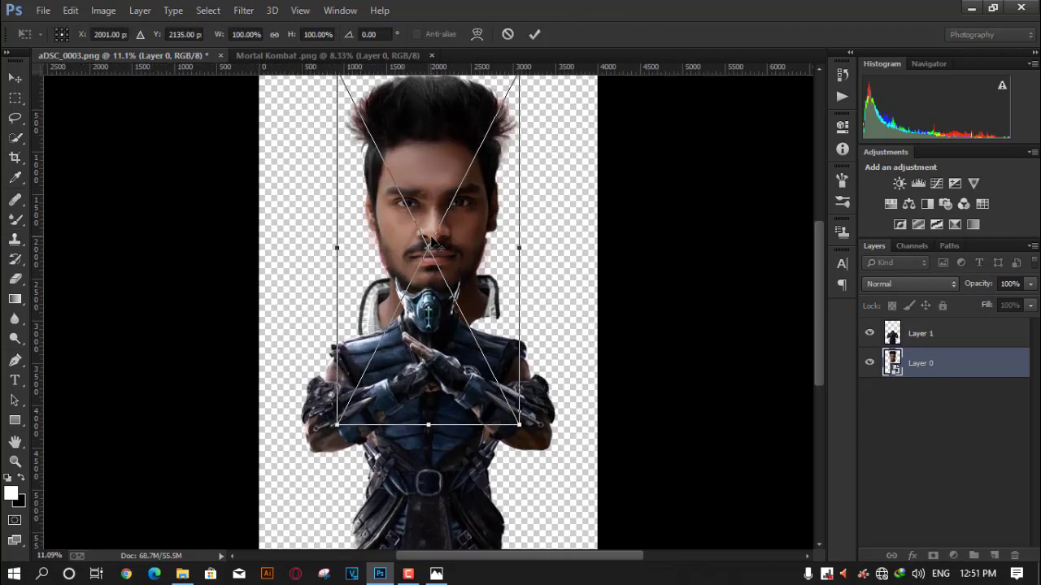
drag(530, 446, 488, 305)
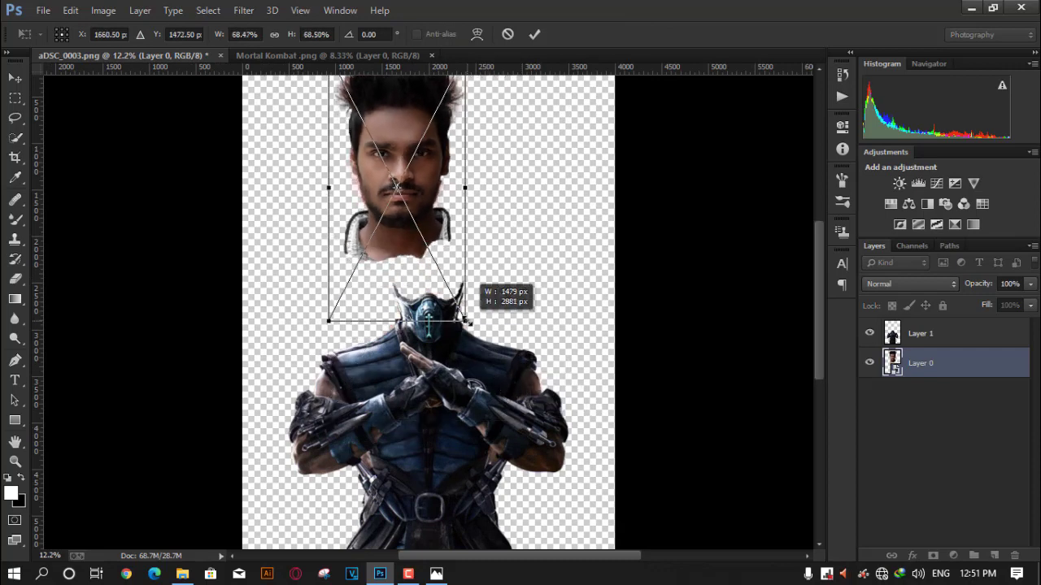
drag(455, 261, 466, 311)
drag(498, 444, 490, 420)
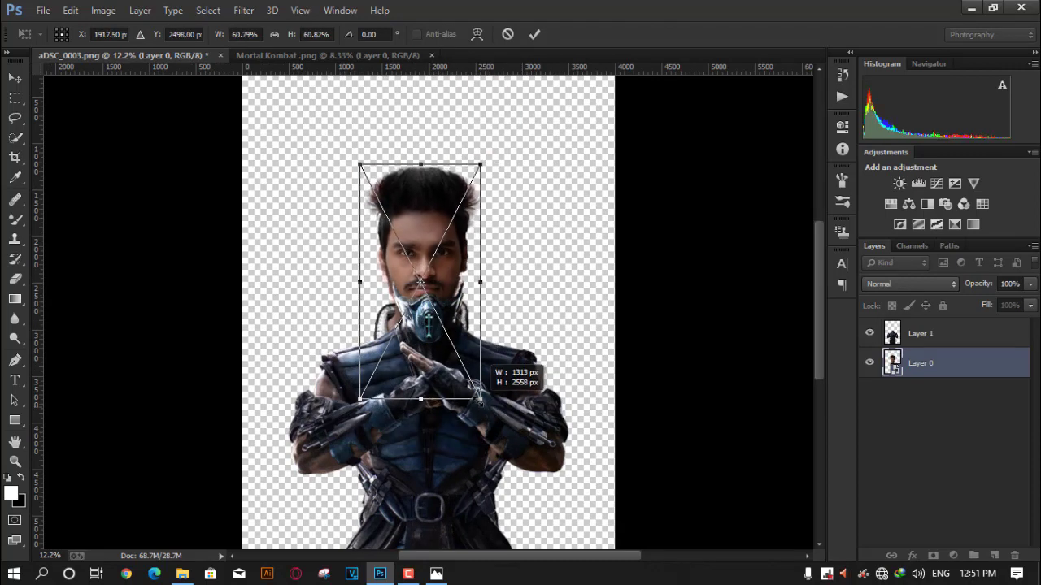
scroll(470, 297, up, 2)
drag(470, 296, 474, 333)
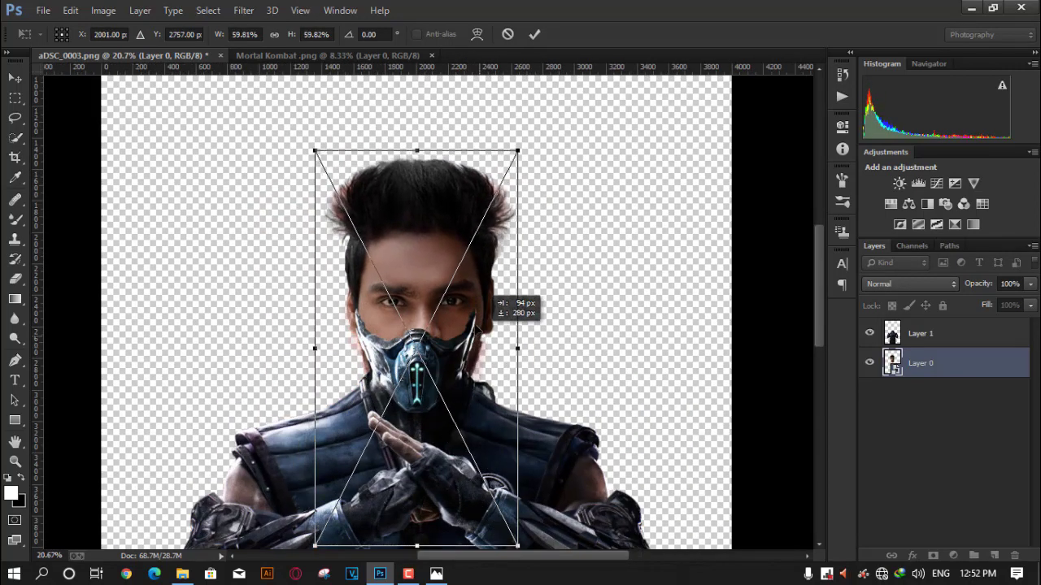
mouse_move(505, 542)
mouse_down()
mouse_move(490, 490)
mouse_move(447, 420)
mouse_up()
drag(446, 375, 480, 443)
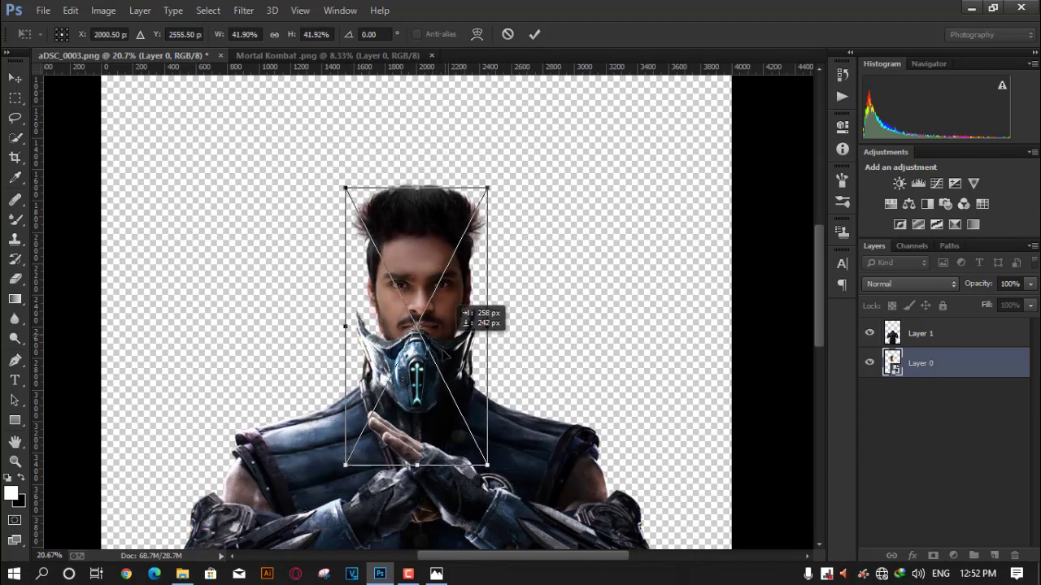
drag(481, 488, 493, 510)
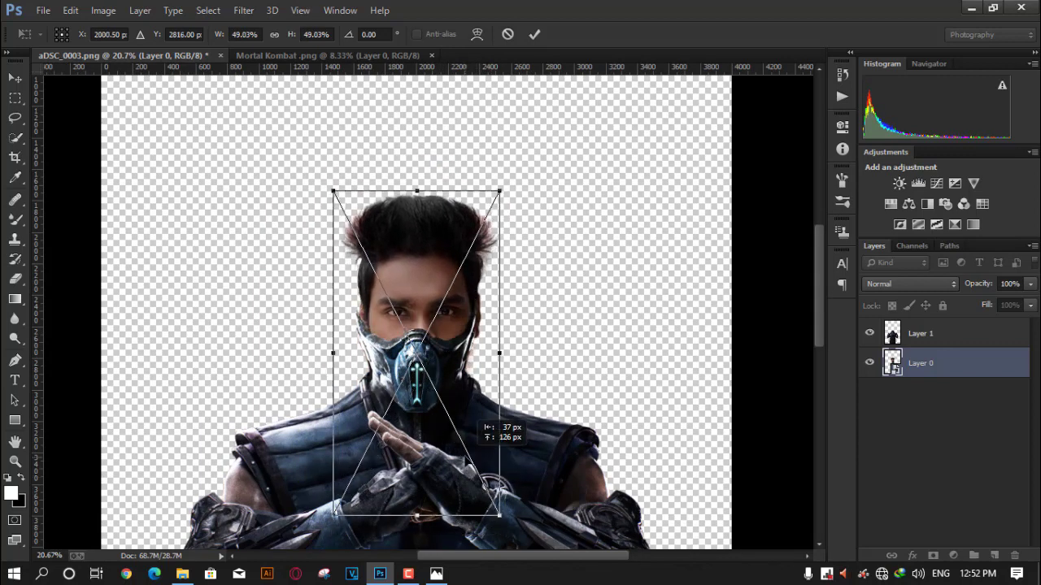
- Nudge the face right and down with arrow keys so the eyes sit above the mask
key(shift+Down)
key(shift+Down)
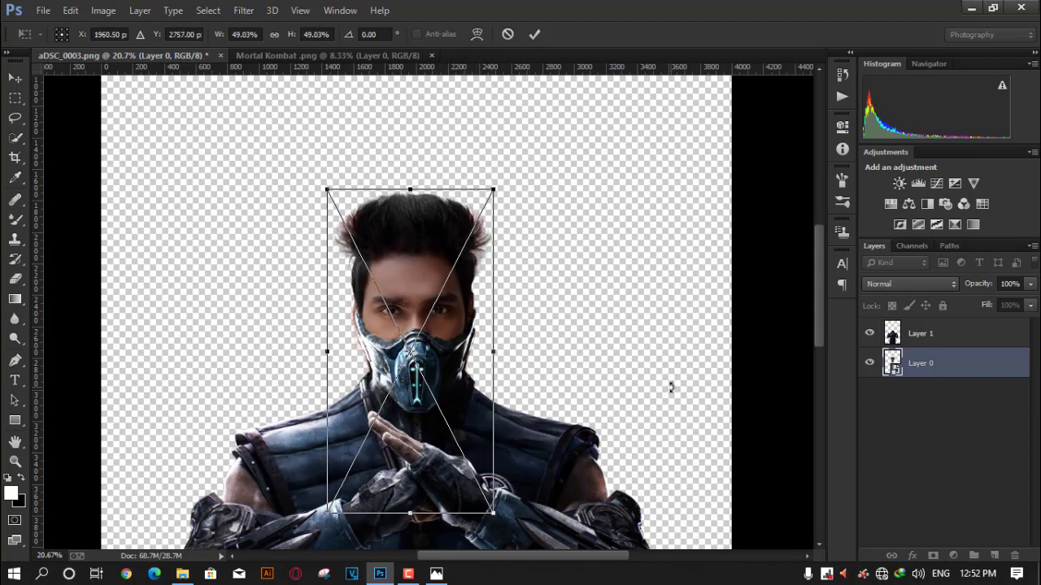
key(shift+Right)
key(Down)
key(Down)
key(Down)
key(Right)
key(Right)
key(Right)
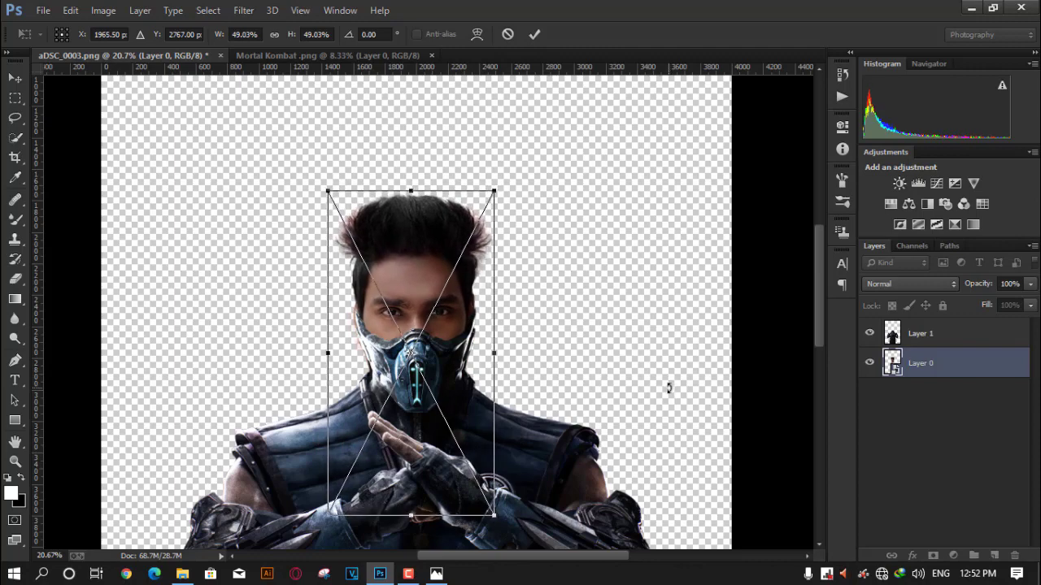
key(Down)
key(Down)
key(Down)
scroll(404, 322, up, 2)
scroll(404, 321, up, 2)
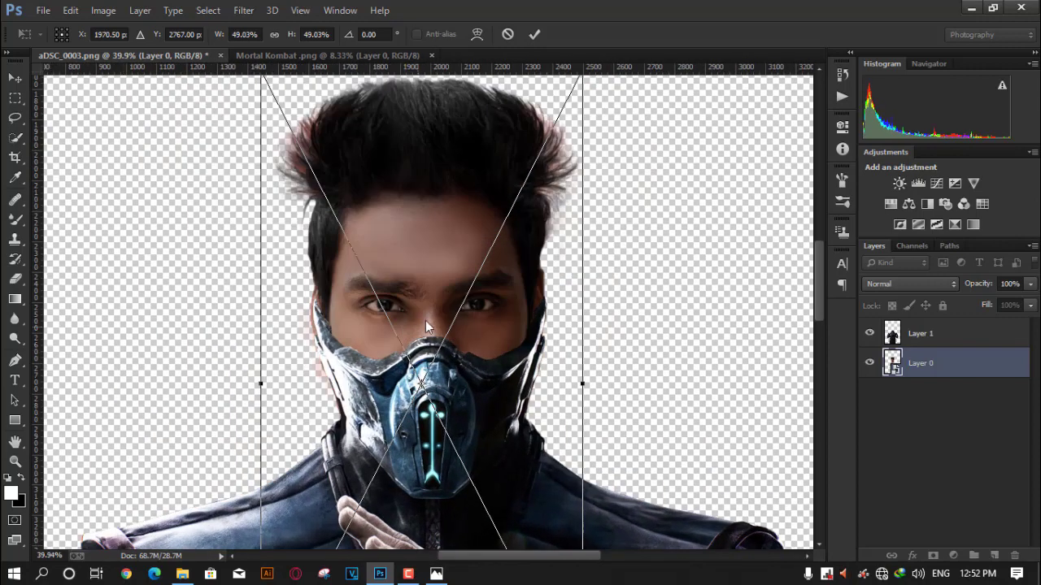
scroll(471, 314, up, 1)
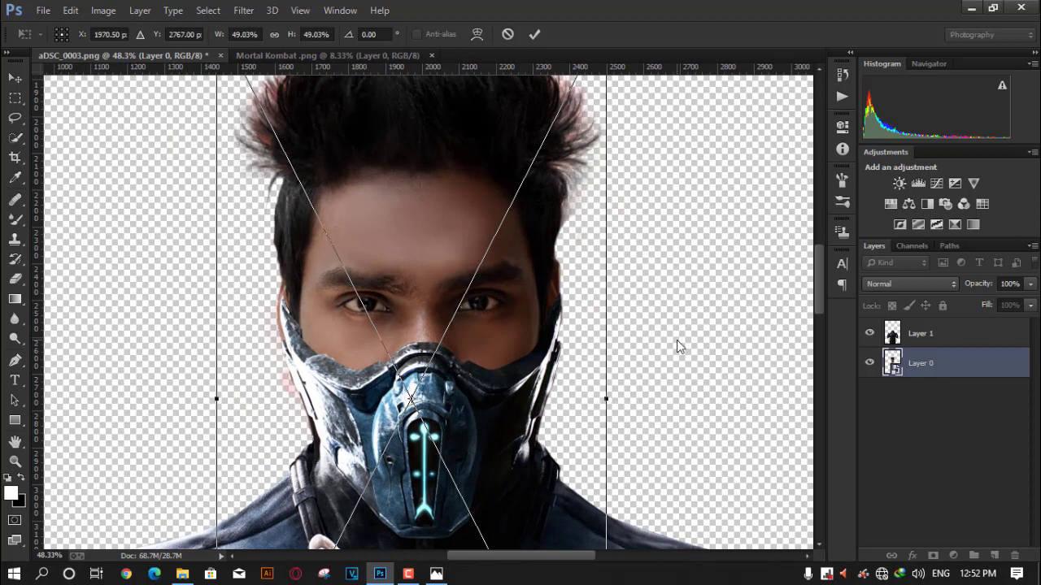
key(Right)
key(Right)
key(Right)
key(Right)
key(Right)
key(Right)
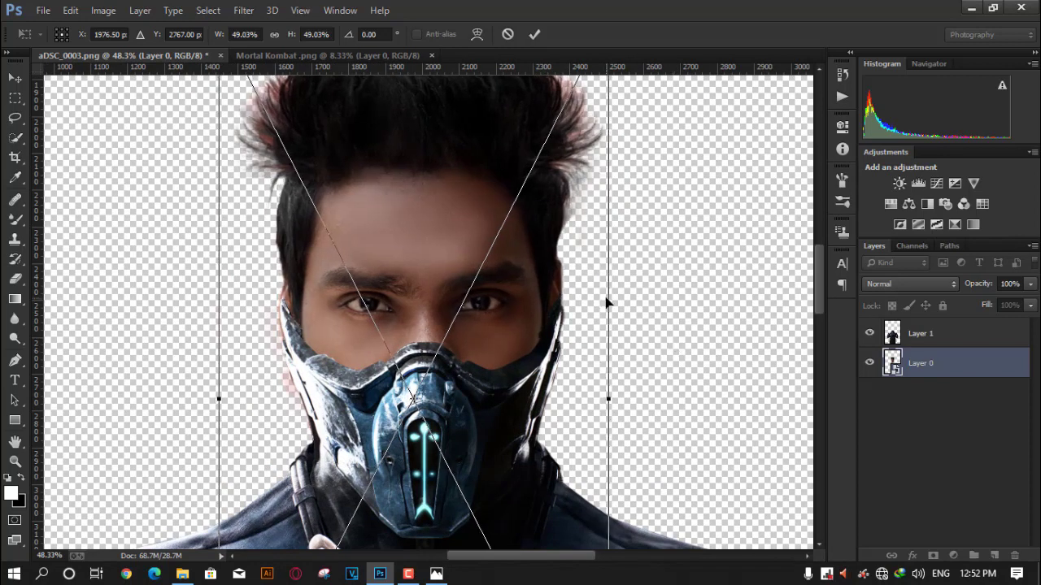
key(Right)
key(Right)
key(Up)
key(Up)
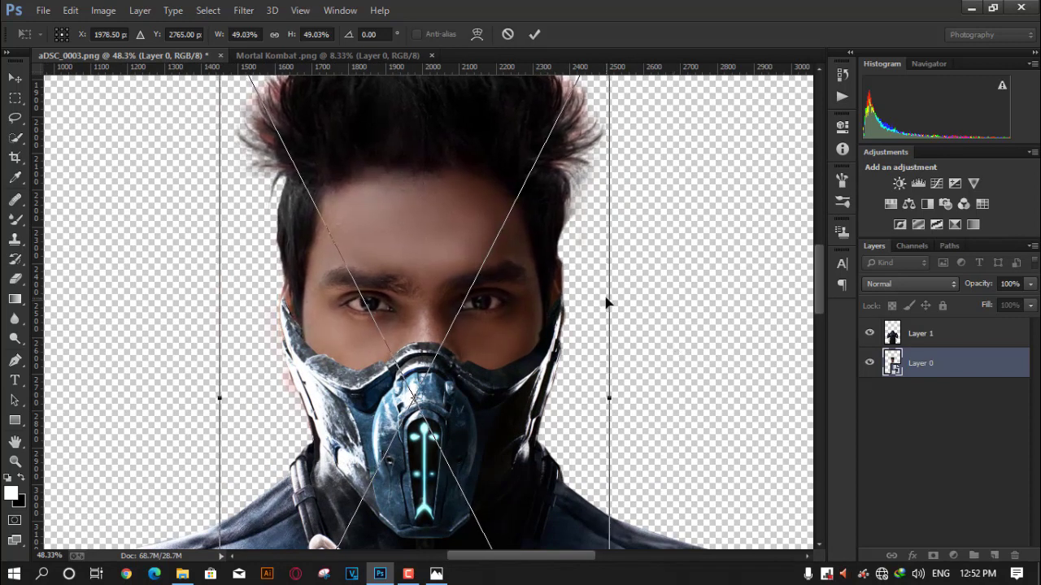
key(Down)
key(Down)
key(Down)
key(Down)
key(Down)
key(Down)
key(Right)
key(Down)
key(Down)
key(Down)
key(Right)
key(Right)
key(Down)
key(Down)
key(Down)
key(Right)
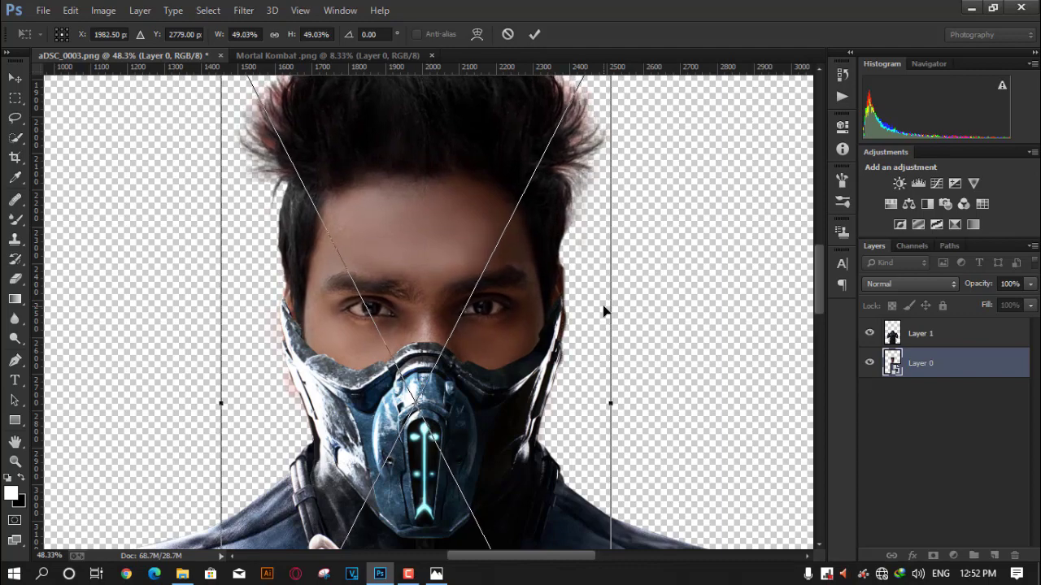
key(Left)
key(Left)
scroll(569, 302, down, 1)
scroll(569, 301, down, 1)
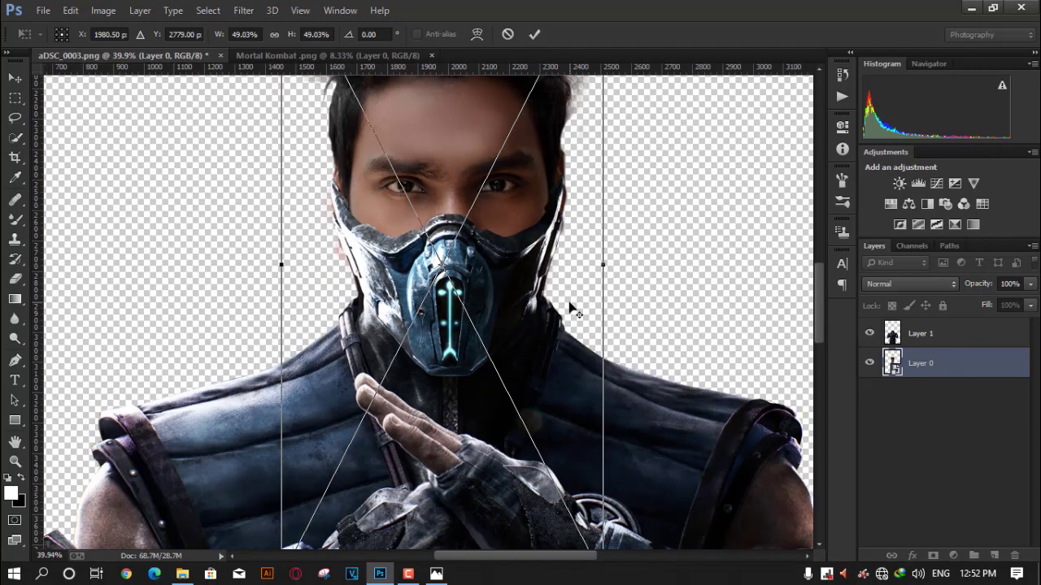
scroll(569, 302, down, 2)
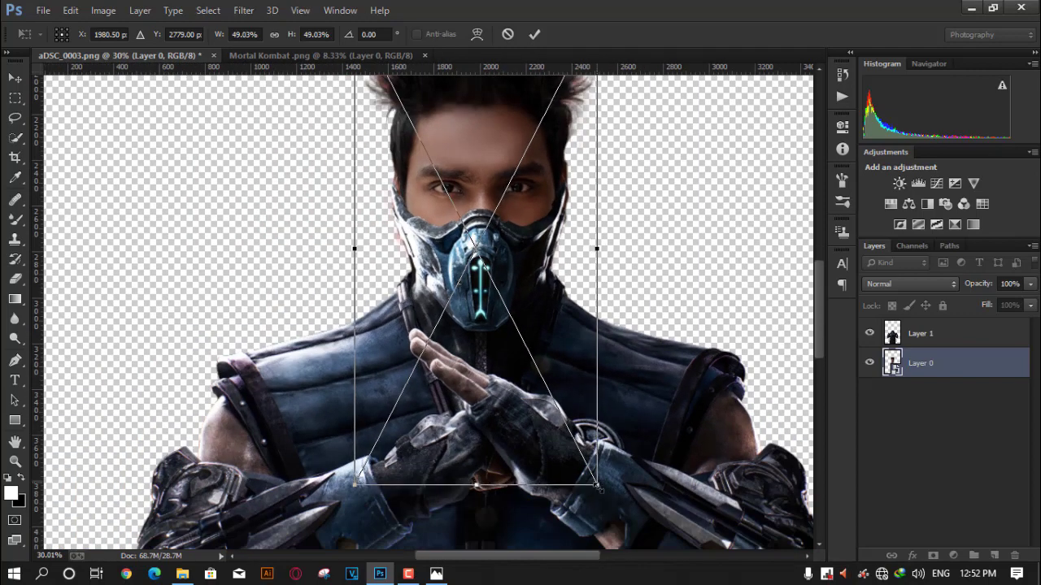
- Scale the face to about 49.5%, fine-nudge its position, and commit the transform
drag(598, 483, 596, 486)
key(Up)
key(Up)
key(Up)
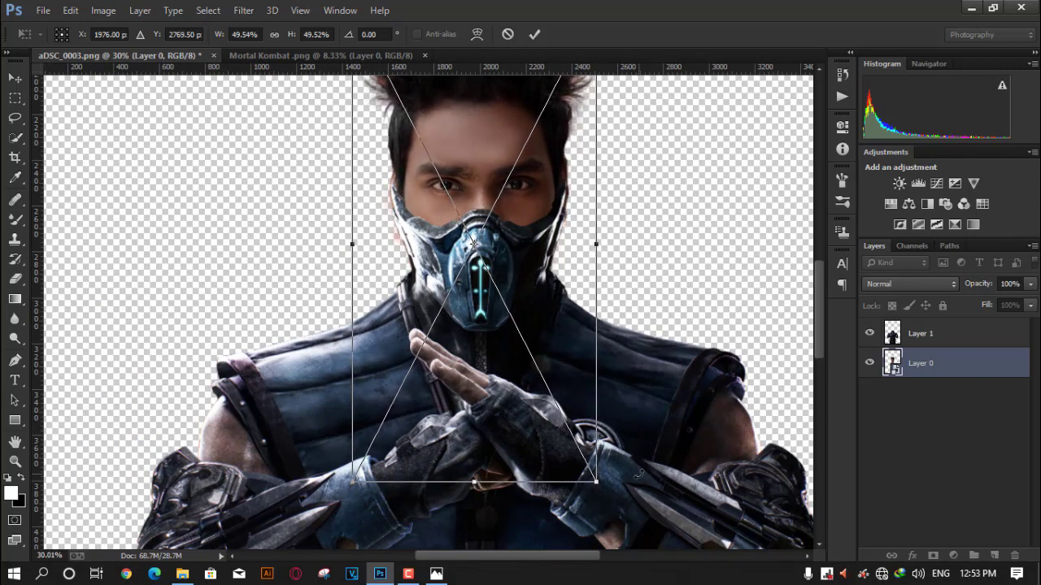
key(Up)
key(Up)
key(Up)
key(Up)
key(Up)
key(Up)
key(Up)
key(Up)
key(Up)
key(Right)
key(Right)
key(Right)
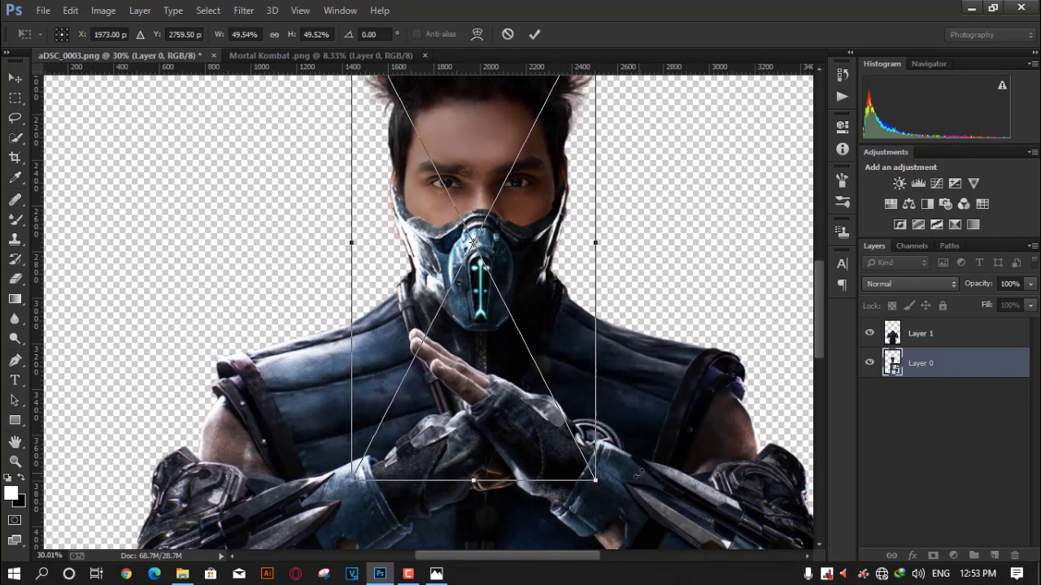
key(Right)
key(Right)
key(Right)
key(Up)
key(Up)
key(Up)
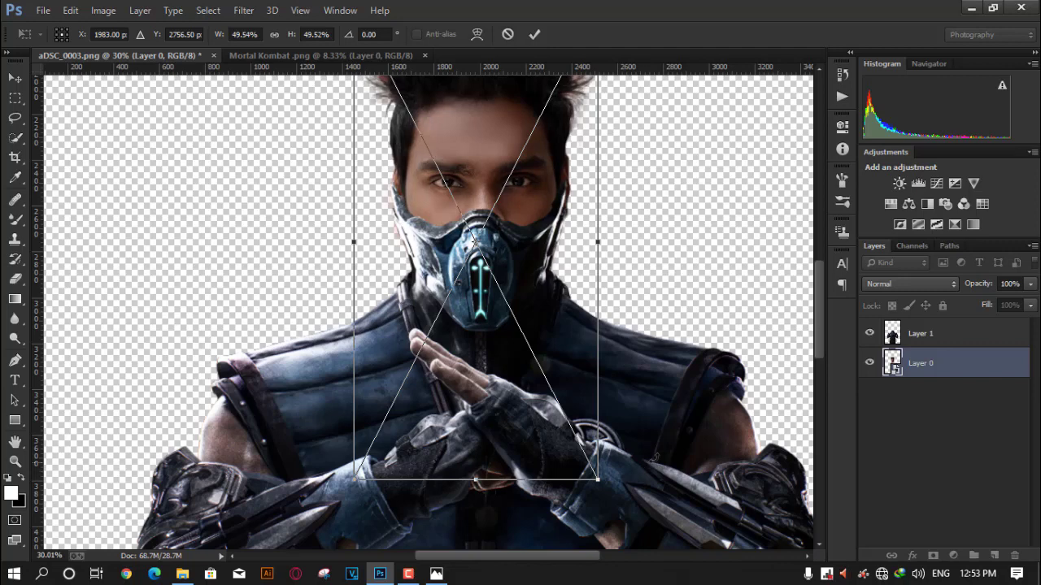
scroll(681, 251, down, 1)
scroll(680, 257, down, 2)
key(alt+space)
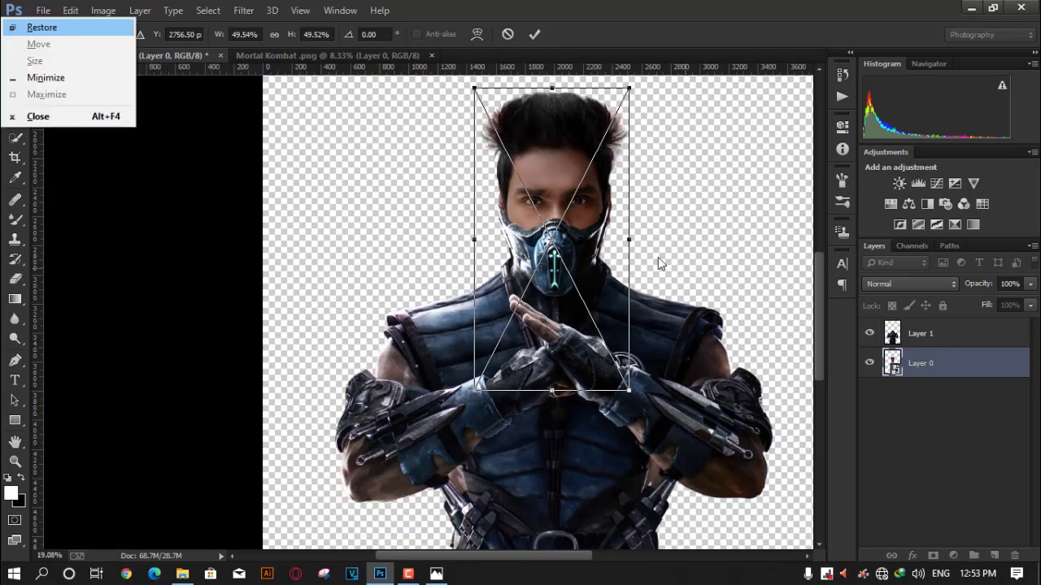
key(Escape)
key(shift+Left)
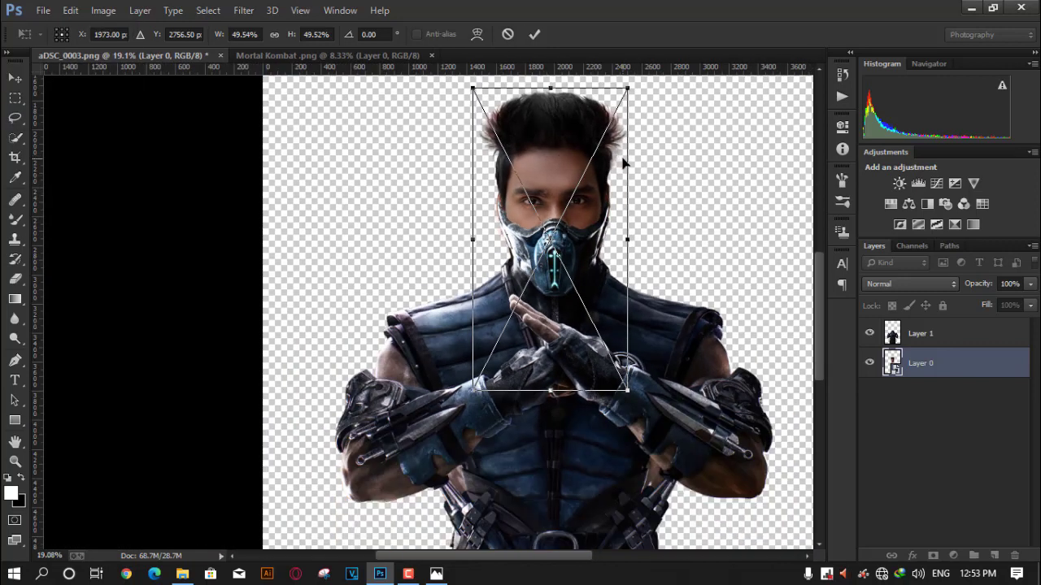
key(shift+Down)
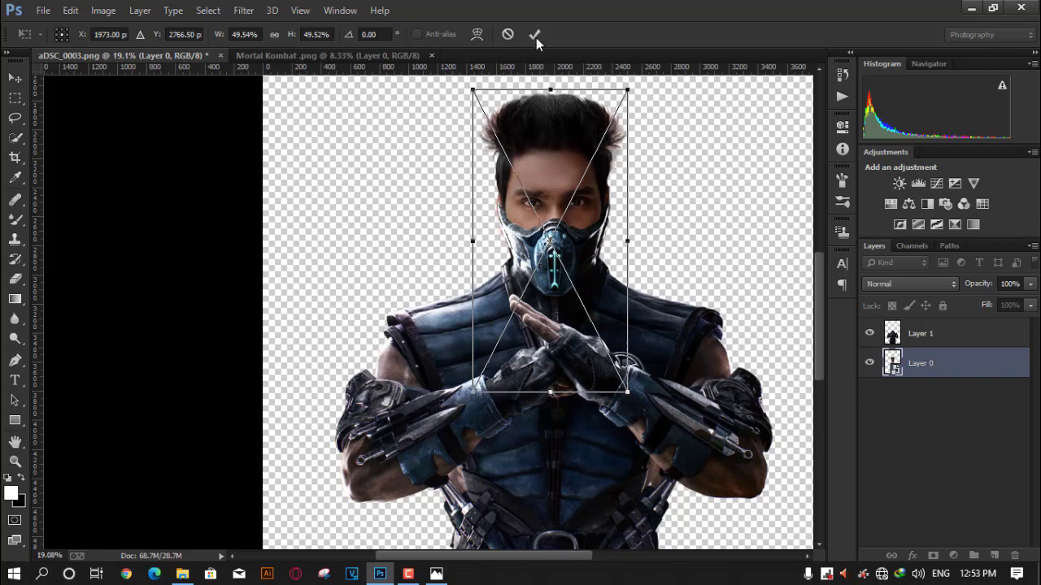
click(536, 37)
key(s)
scroll(618, 212, up, 5)
scroll(618, 236, down, 5)
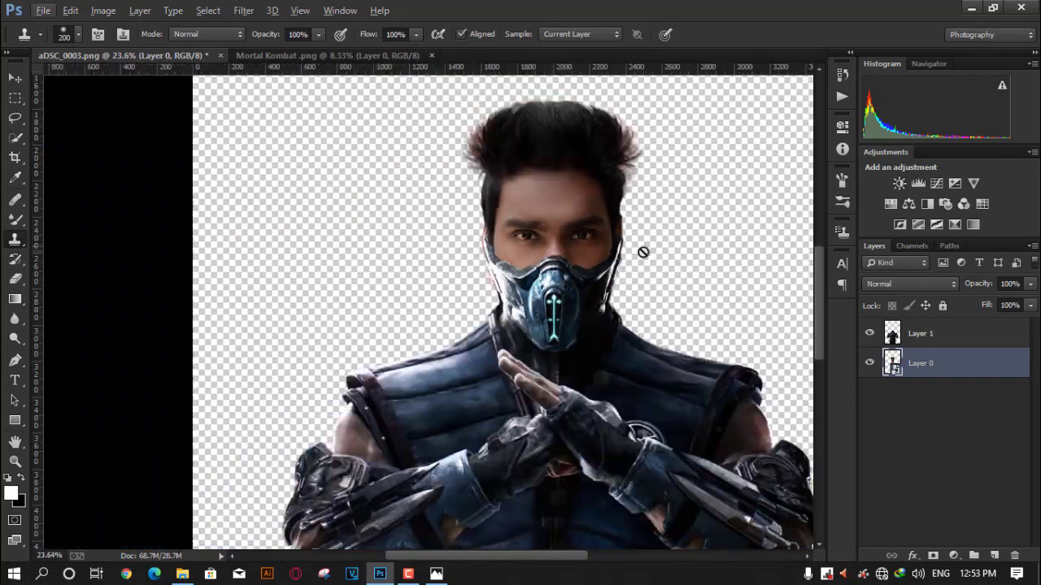
scroll(642, 256, down, 3)
scroll(553, 293, up, 2)
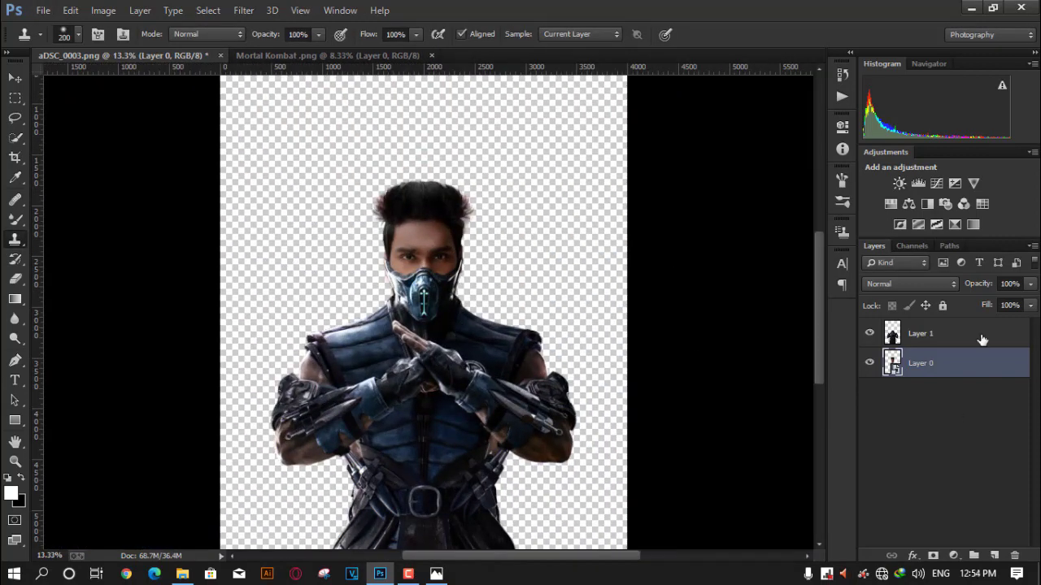
- In the Camera Raw Filter, set HSL Saturation for Oranges to -12
key(ctrl+shift+a)
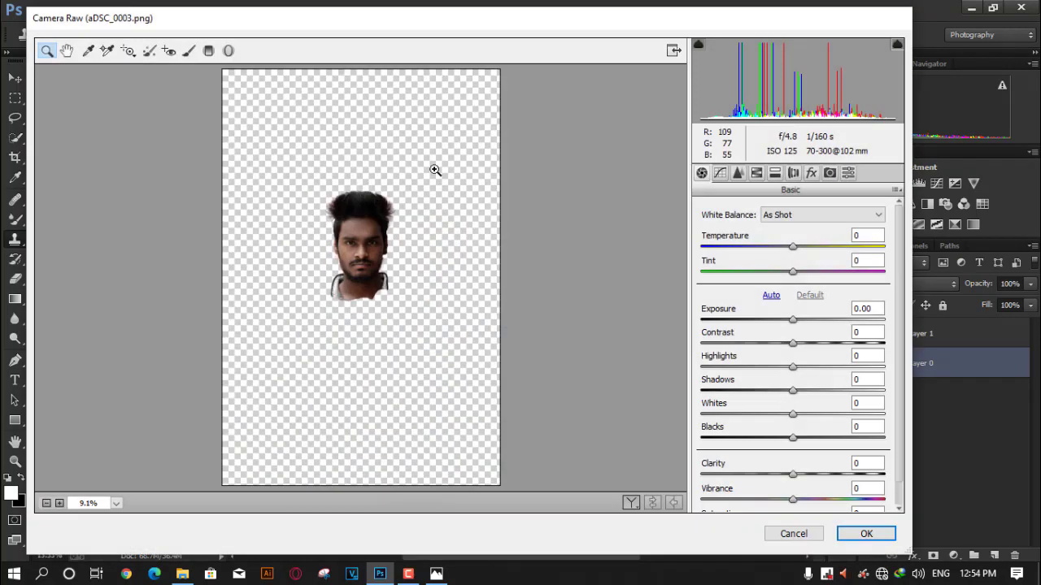
click(774, 172)
click(756, 173)
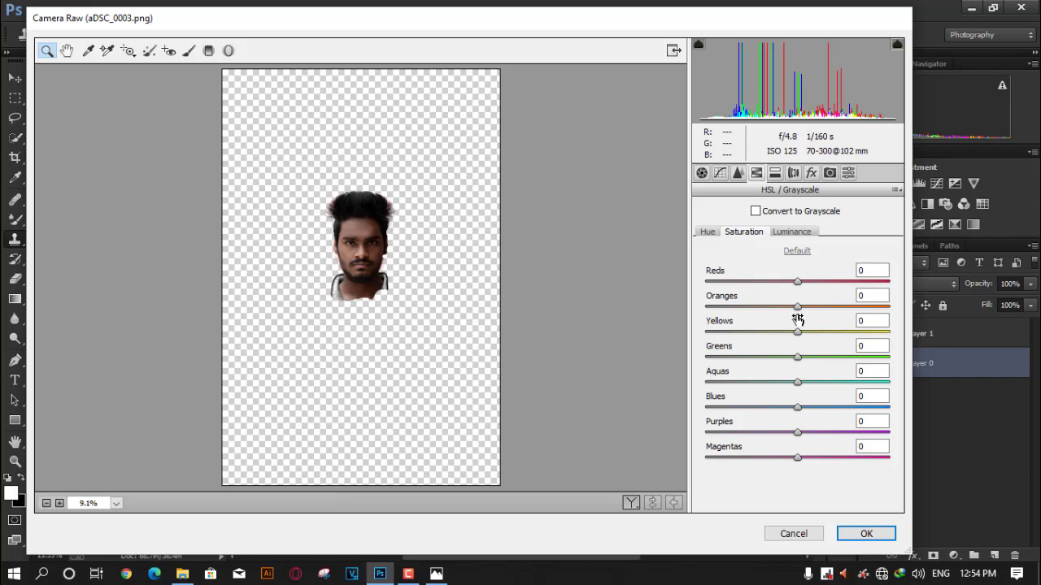
drag(796, 309, 787, 313)
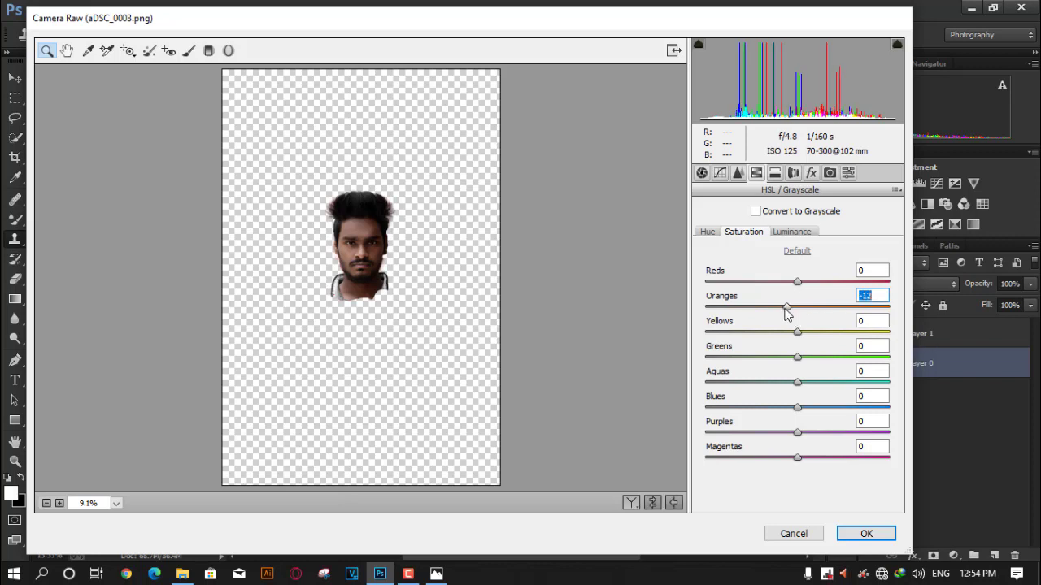
- Set Basic Shadows +32, Blacks -23 and Clarity +28, then apply the filter
key(ctrl+alt+1)
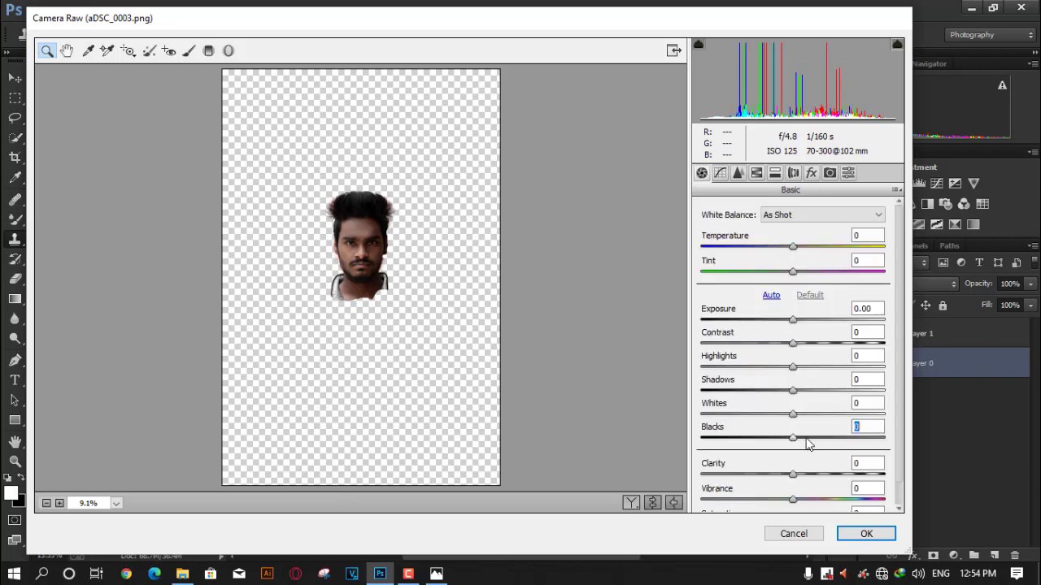
mouse_move(807, 443)
mouse_down()
mouse_move(875, 438)
mouse_move(759, 439)
mouse_up()
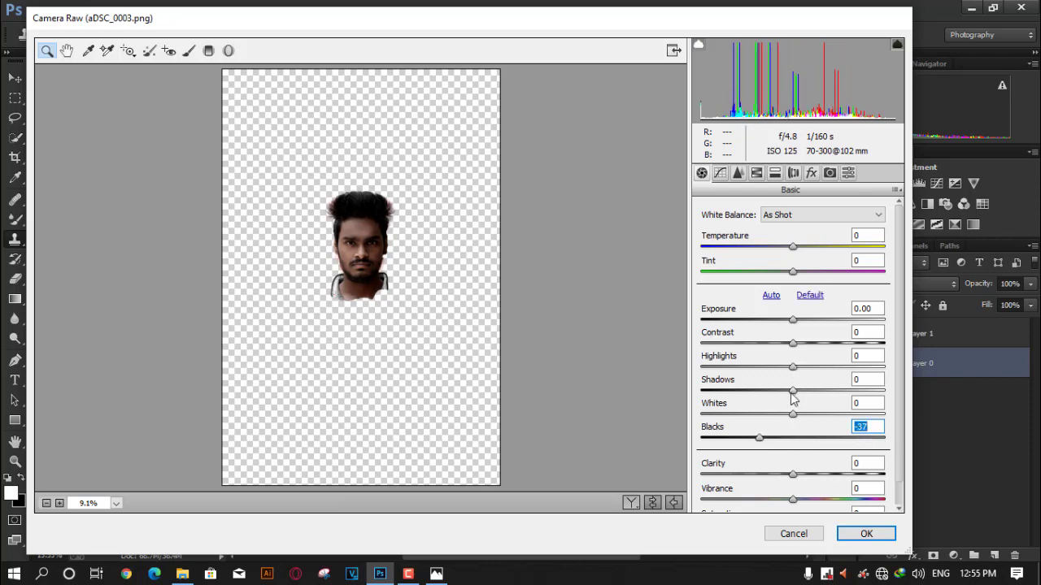
drag(857, 399, 825, 405)
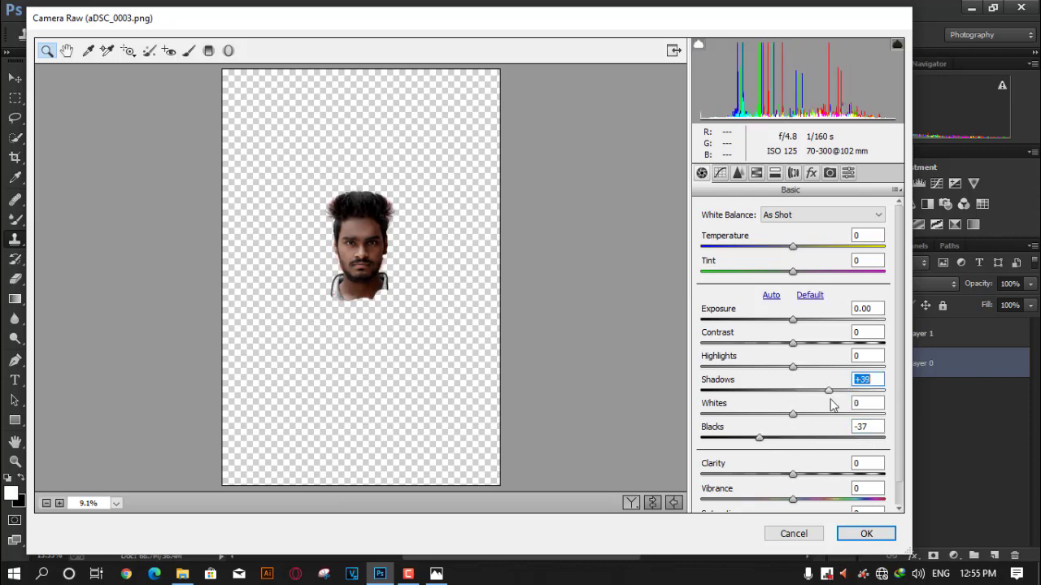
drag(770, 440, 771, 439)
drag(793, 475, 813, 481)
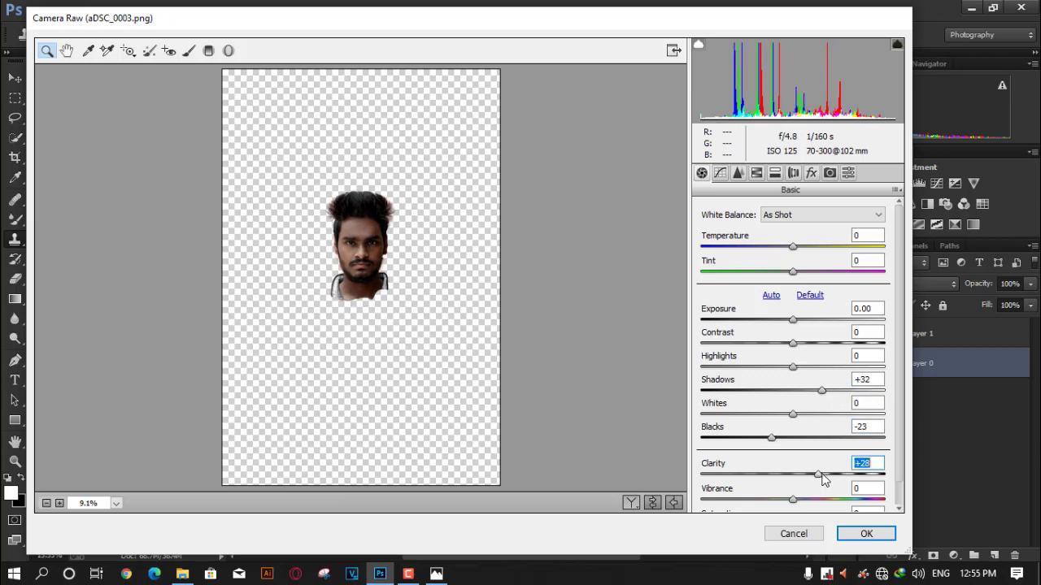
click(851, 535)
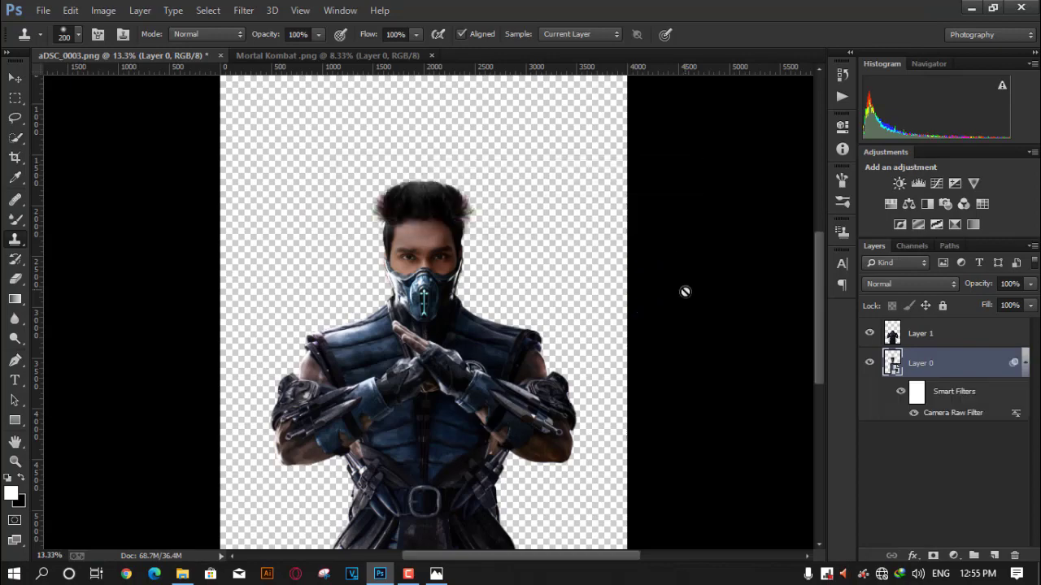
scroll(404, 262, up, 5)
scroll(404, 262, down, 2)
scroll(404, 262, up, 2)
scroll(405, 262, up, 2)
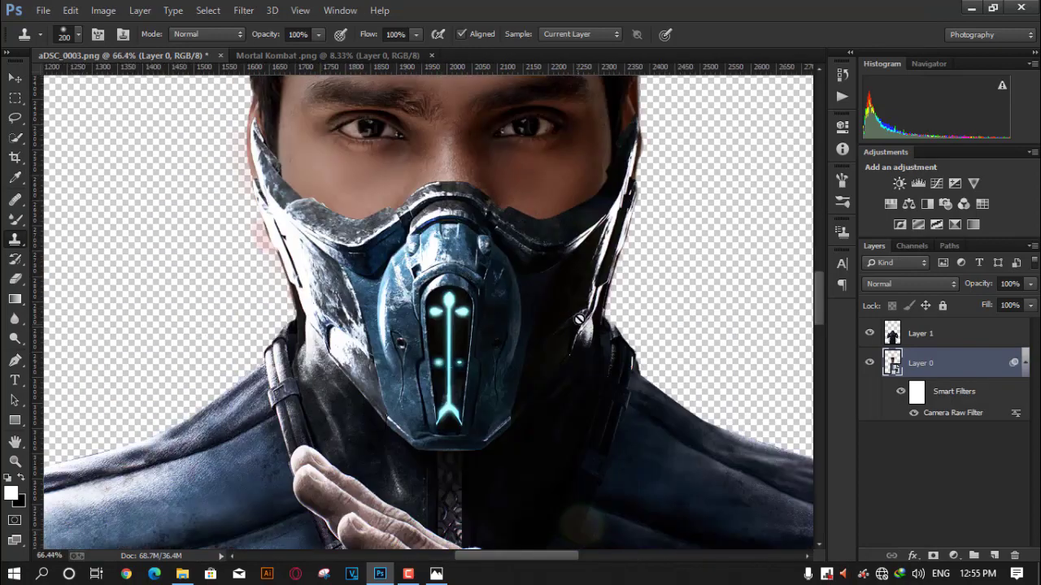
scroll(404, 262, down, 1)
click(1025, 364)
- Transform the face past the Smart Filters warning, moving it slightly down and one step left
scroll(699, 353, down, 2)
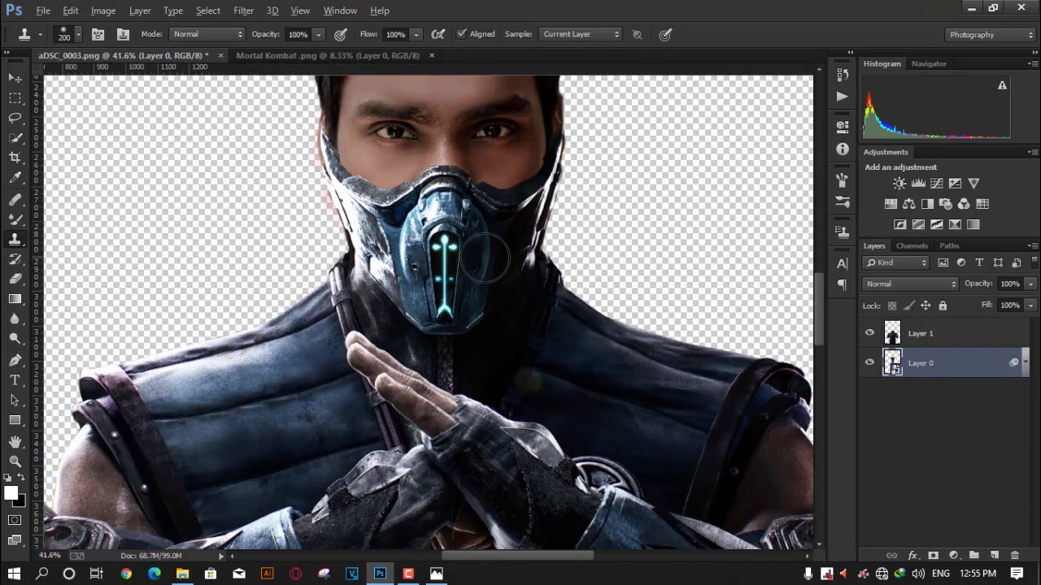
scroll(578, 281, up, 1)
scroll(577, 281, up, 1)
scroll(578, 281, up, 2)
key(ctrl+t)
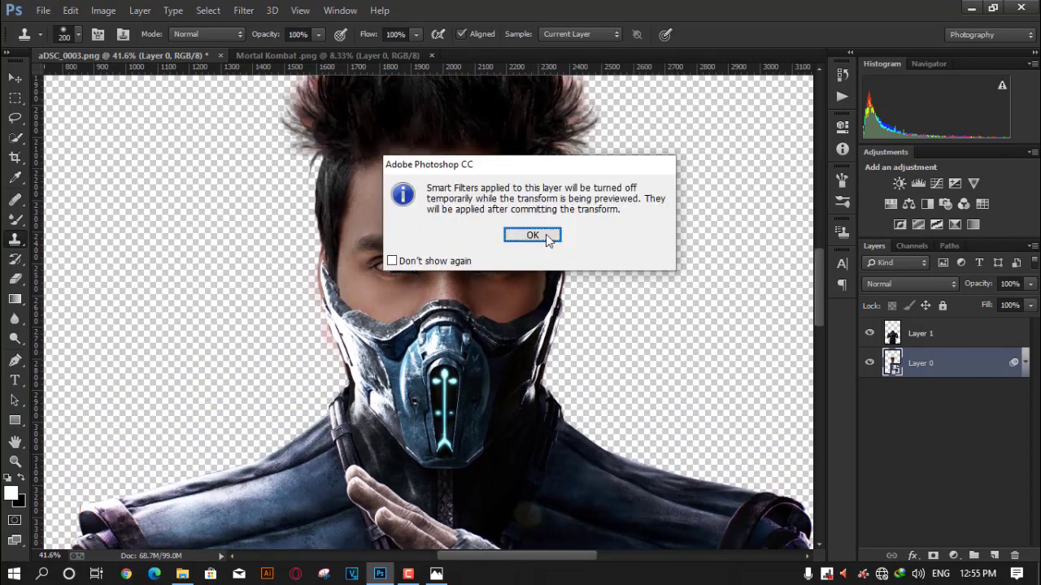
click(533, 236)
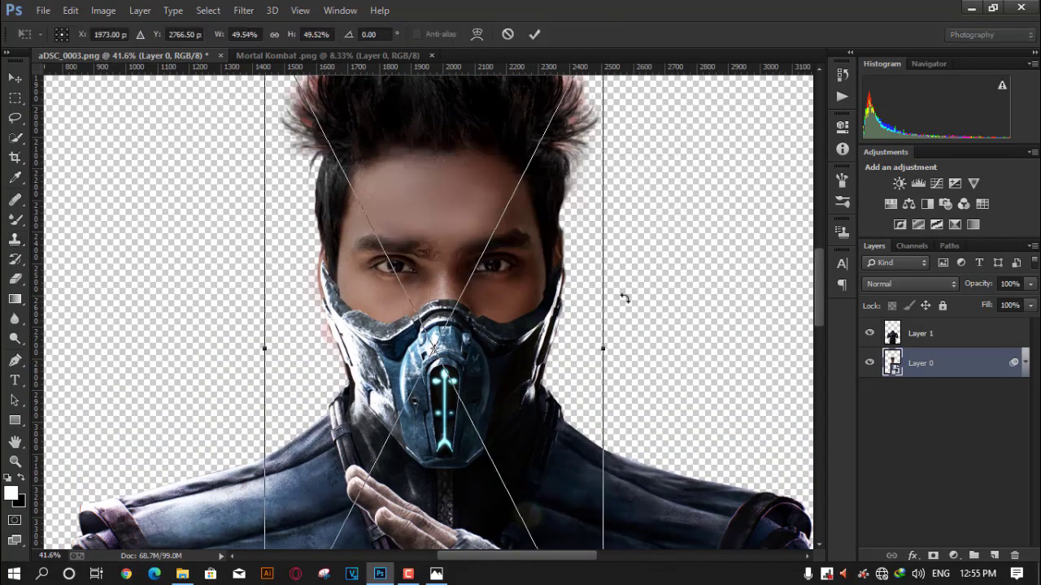
scroll(622, 291, down, 2)
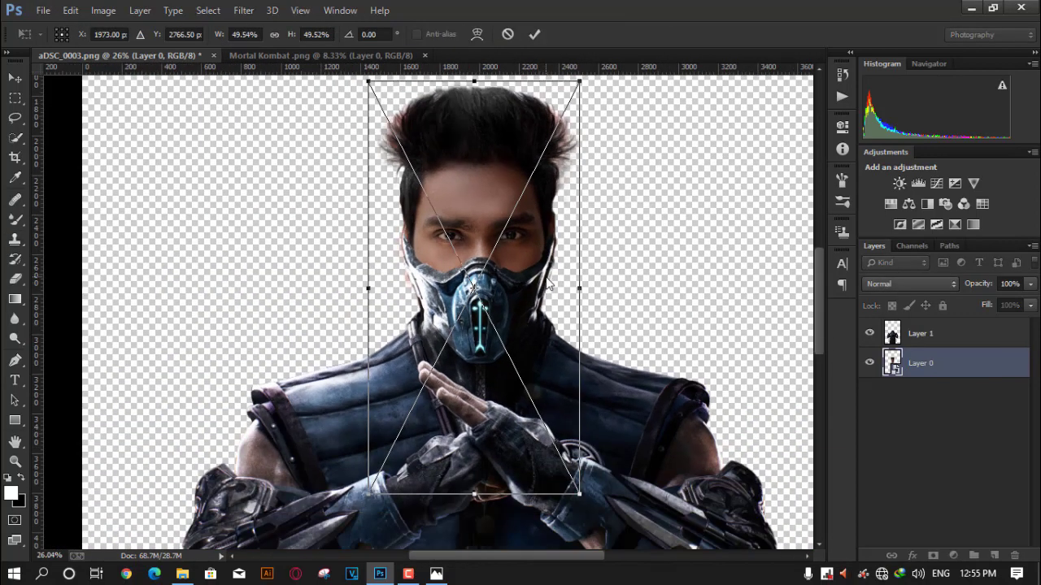
drag(537, 276, 540, 283)
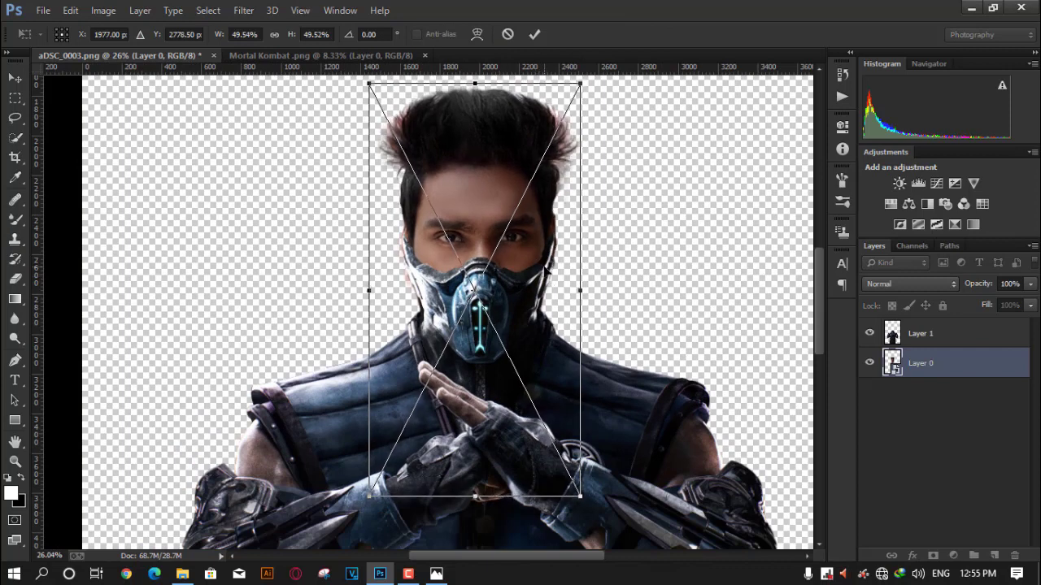
key(Left)
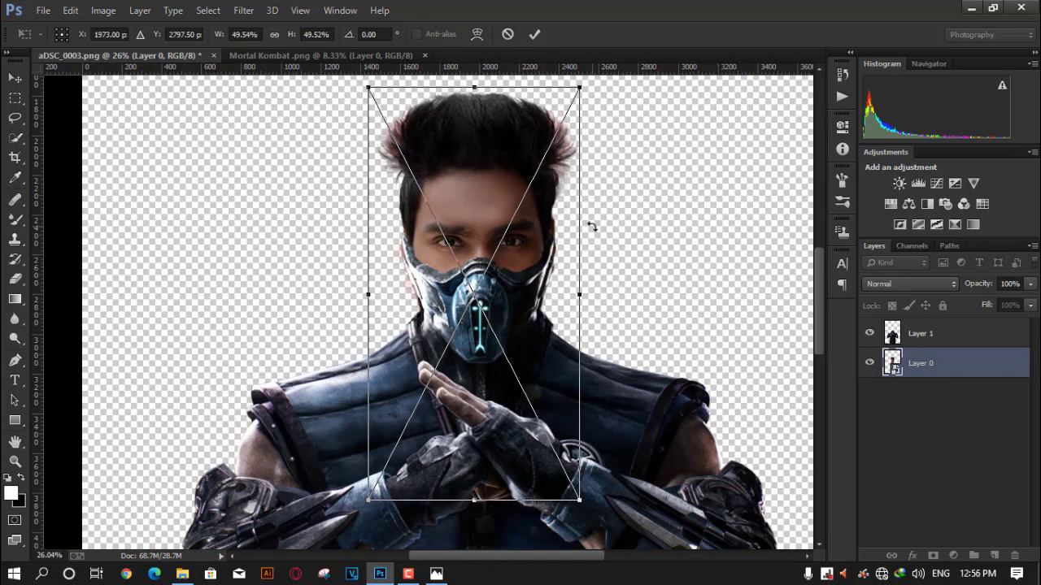
click(534, 34)
key(s)
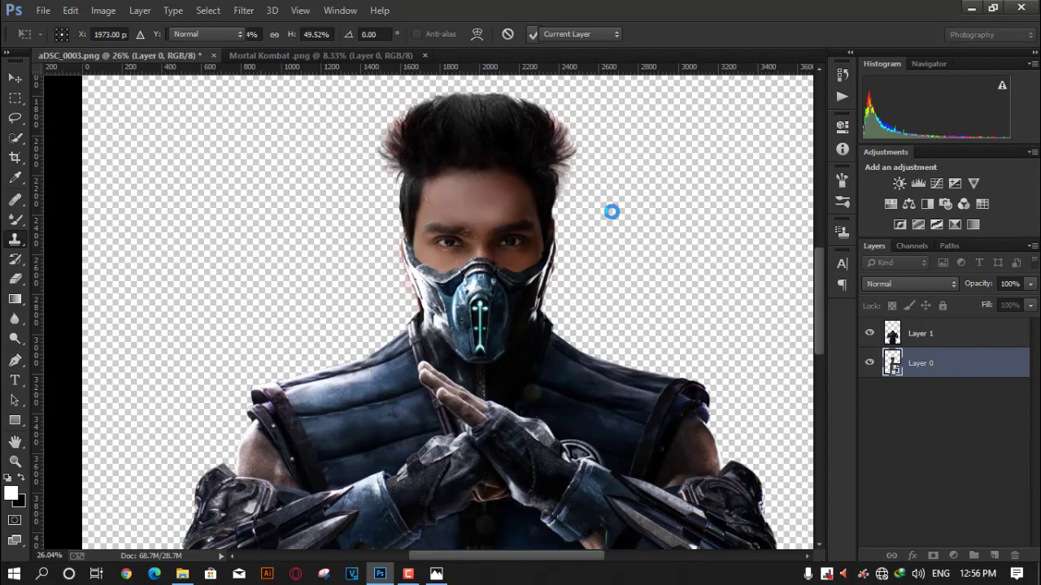
- Add a new Layer 2 and select the Brush Tool with a soft black brush
scroll(627, 221, down, 5)
scroll(628, 224, up, 2)
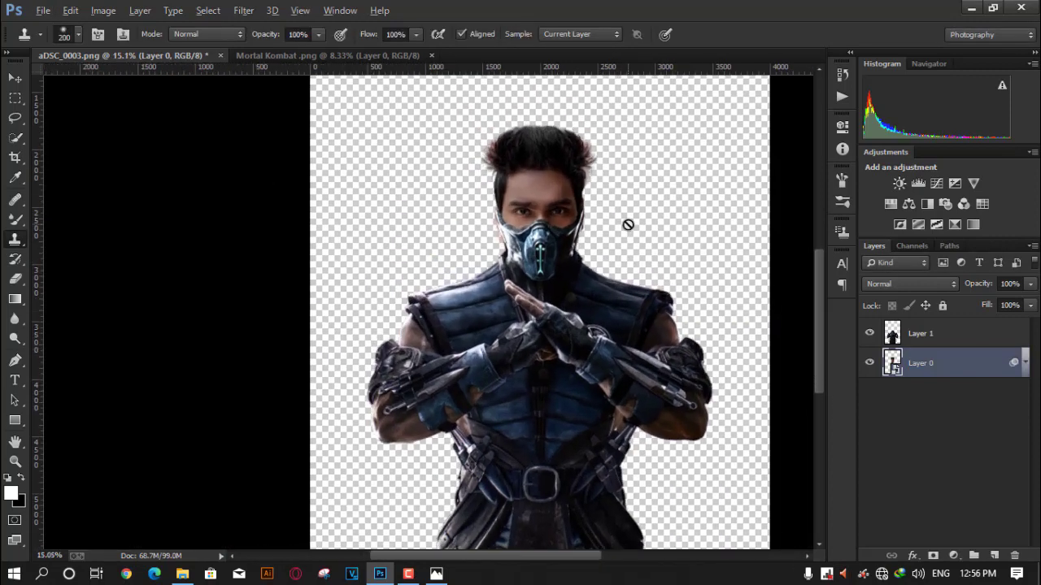
scroll(638, 229, up, 2)
scroll(646, 239, down, 3)
scroll(662, 265, up, 1)
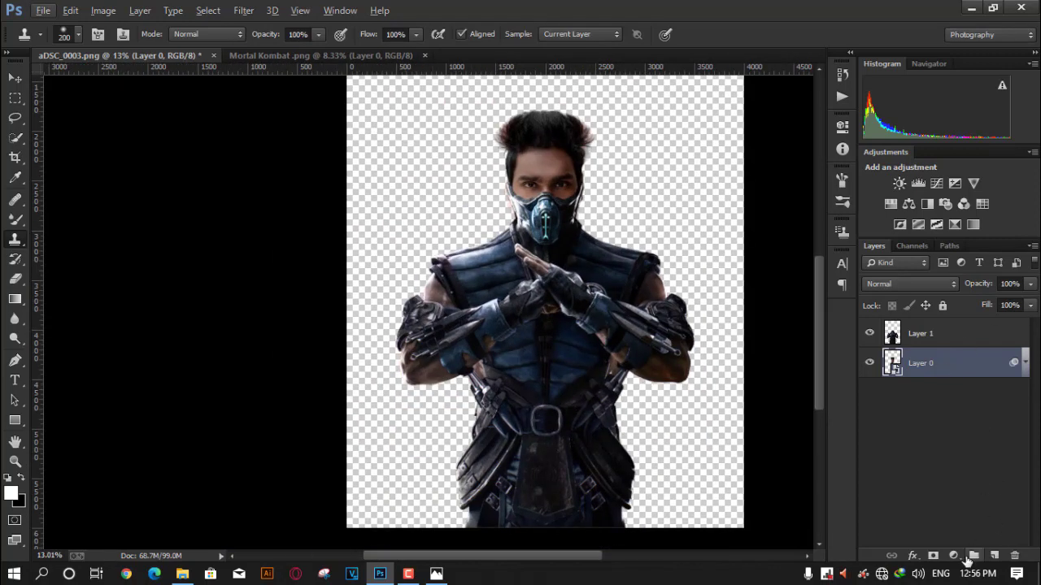
click(993, 556)
scroll(567, 193, up, 1)
scroll(567, 193, up, 3)
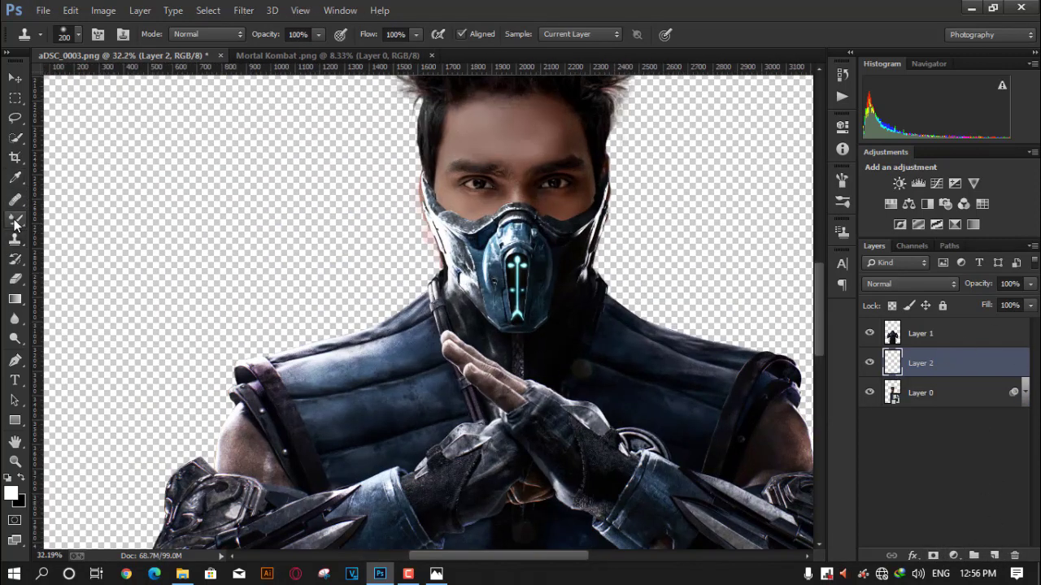
right_click(15, 224)
click(65, 216)
click(78, 34)
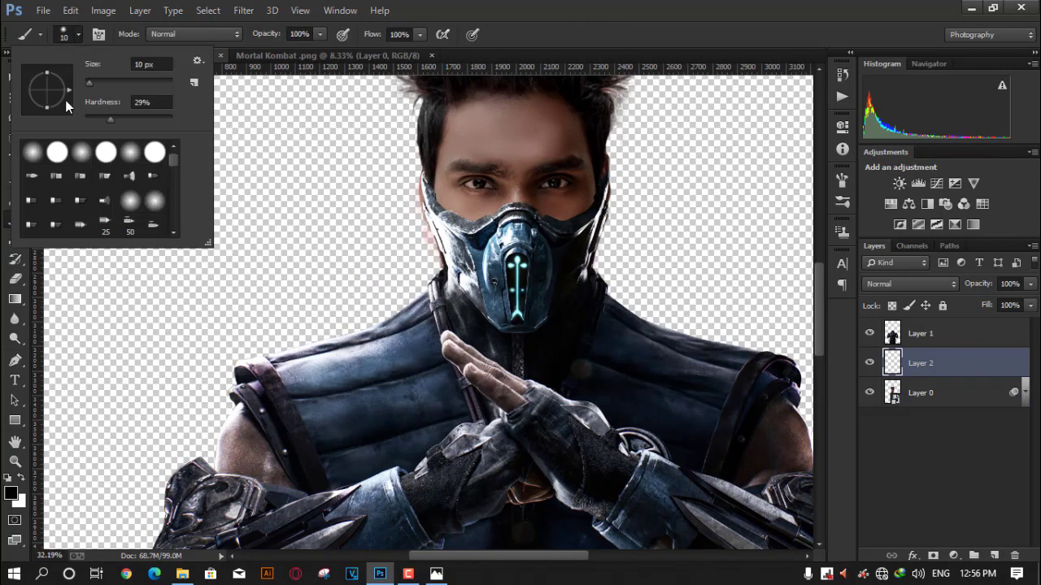
click(451, 223)
- Paint dark shadows above the mask's left and right edges and set Layer 2 opacity to 63%
scroll(600, 370, up, 2)
scroll(617, 333, up, 1)
scroll(617, 334, up, 1)
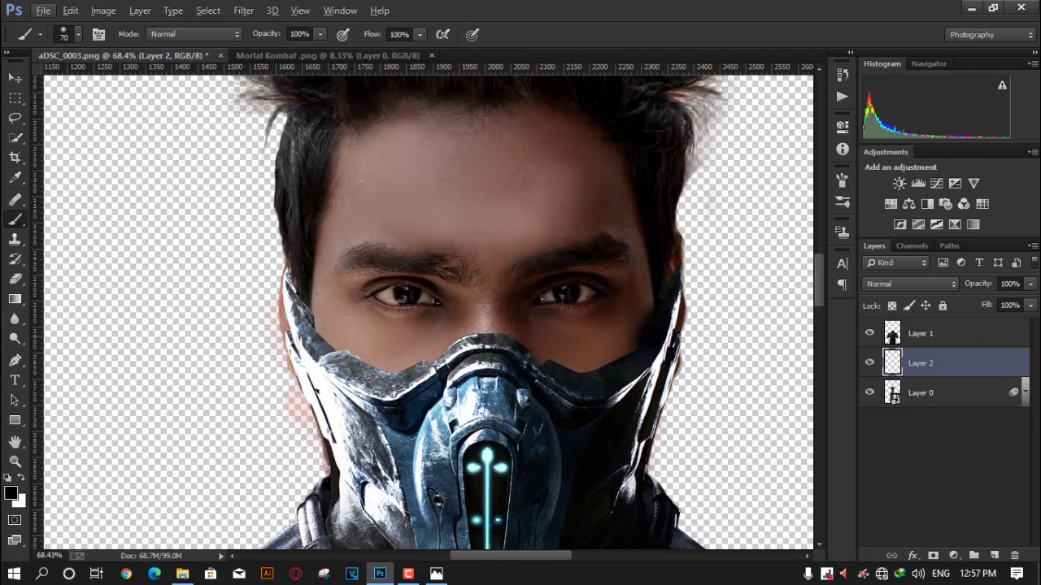
drag(605, 363, 538, 355)
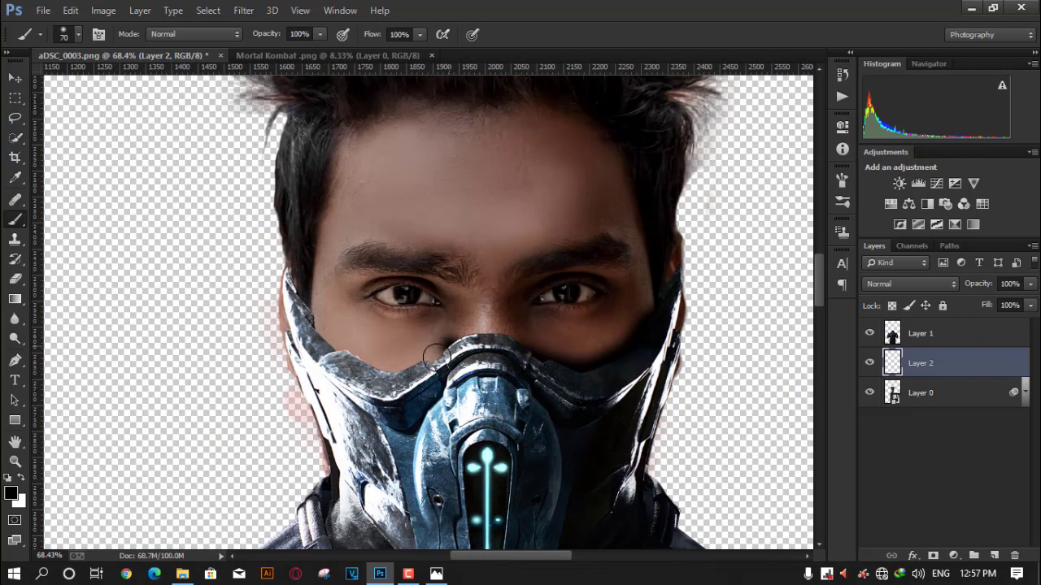
mouse_move(435, 355)
mouse_down()
mouse_move(322, 346)
mouse_move(307, 334)
mouse_up()
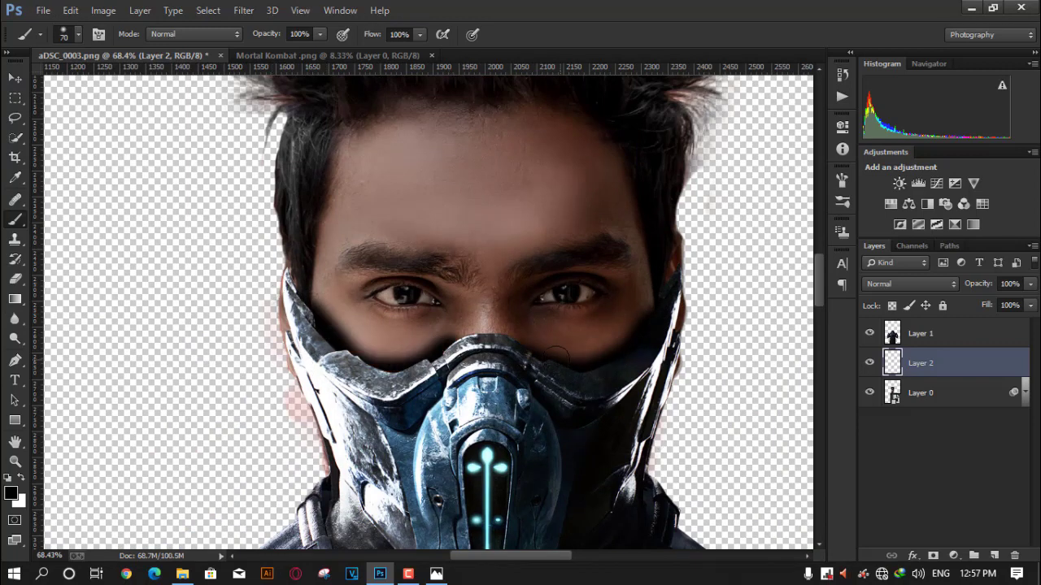
scroll(460, 389, down, 1)
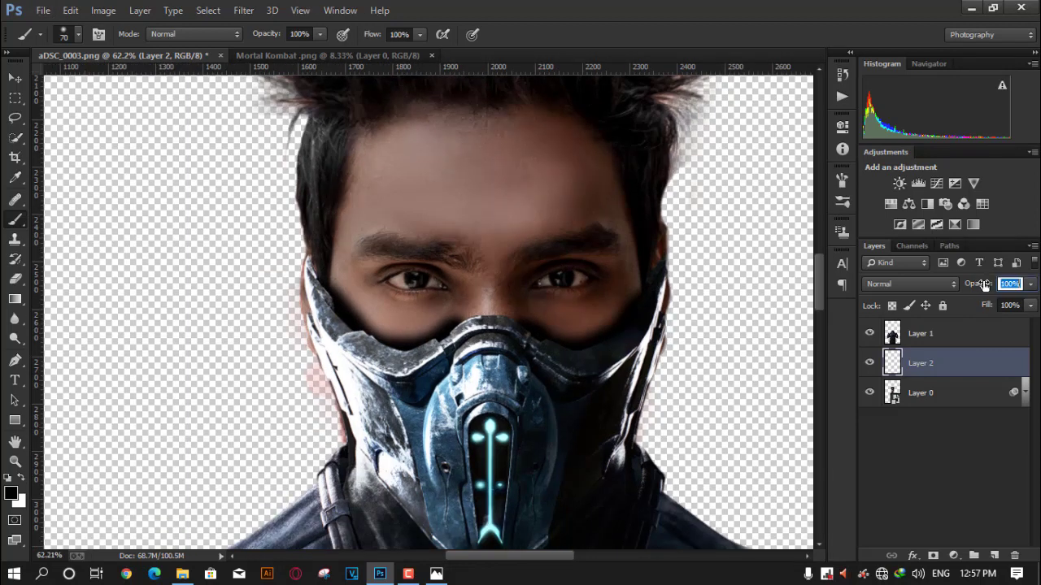
drag(980, 284, 955, 294)
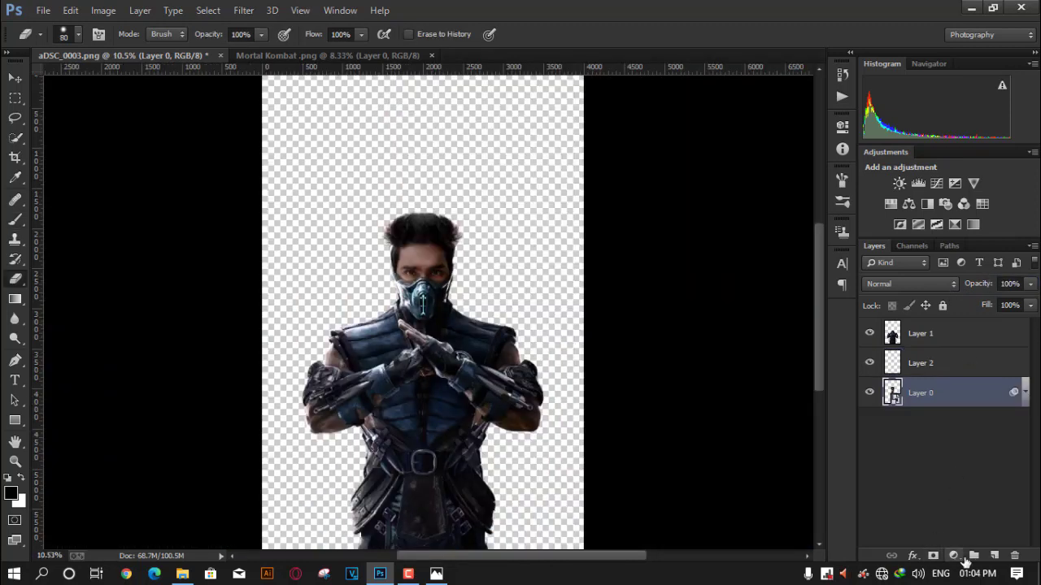
- Add Layer 3 in Lighten blend mode and set the brush colour to white
click(994, 555)
click(914, 278)
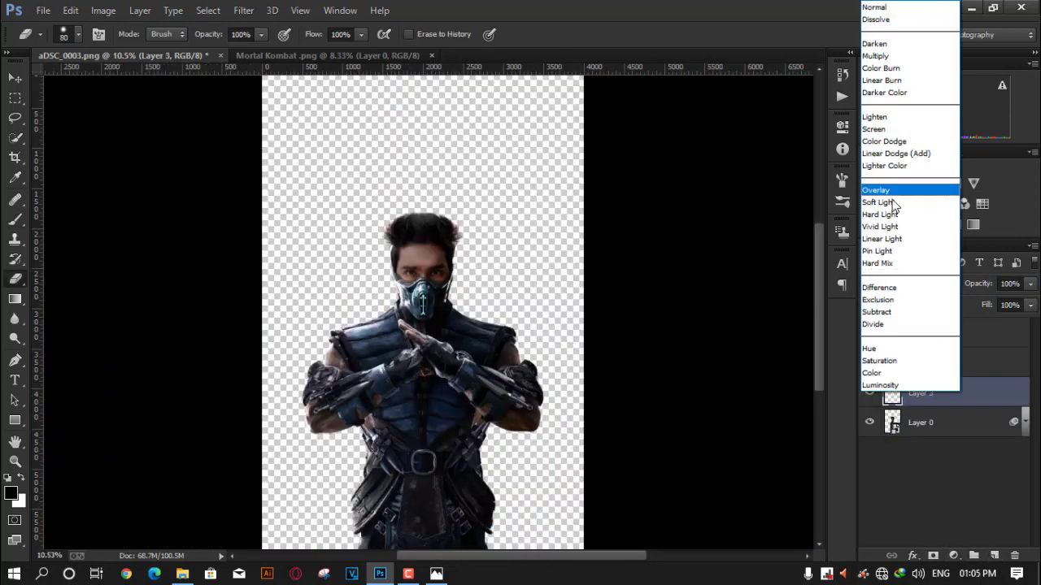
click(890, 126)
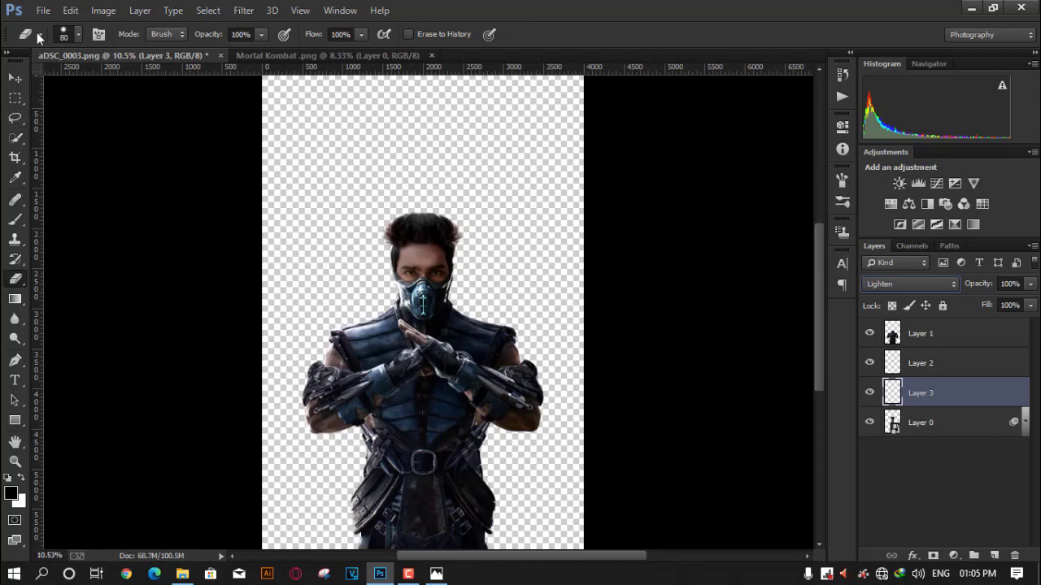
click(15, 219)
click(19, 488)
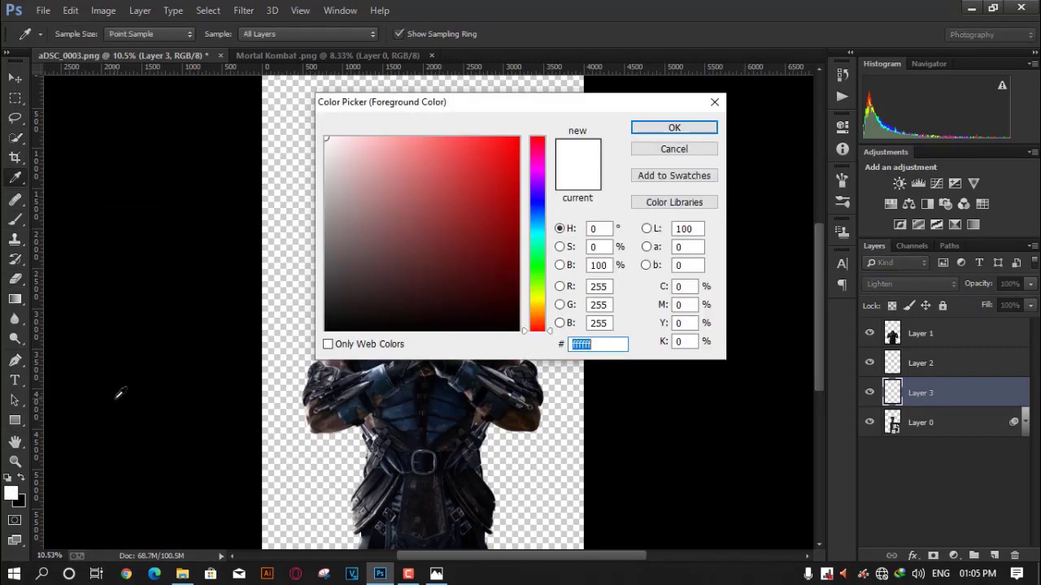
click(325, 139)
click(323, 137)
key(Return)
alt+scroll(410, 290, up, 3)
alt+scroll(423, 225, up, 3)
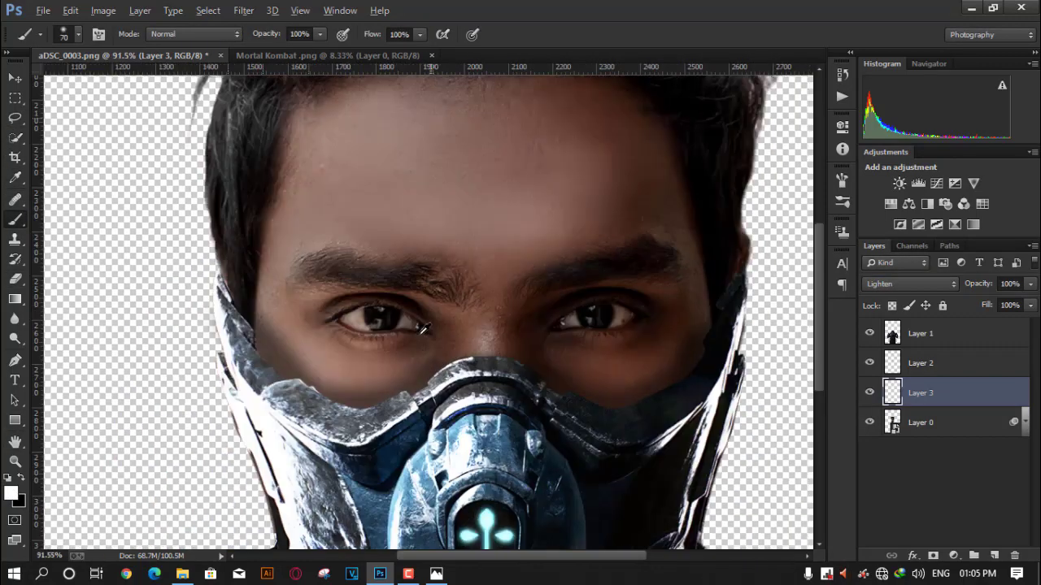
alt+scroll(390, 293, up, 3)
alt+scroll(350, 357, up, 2)
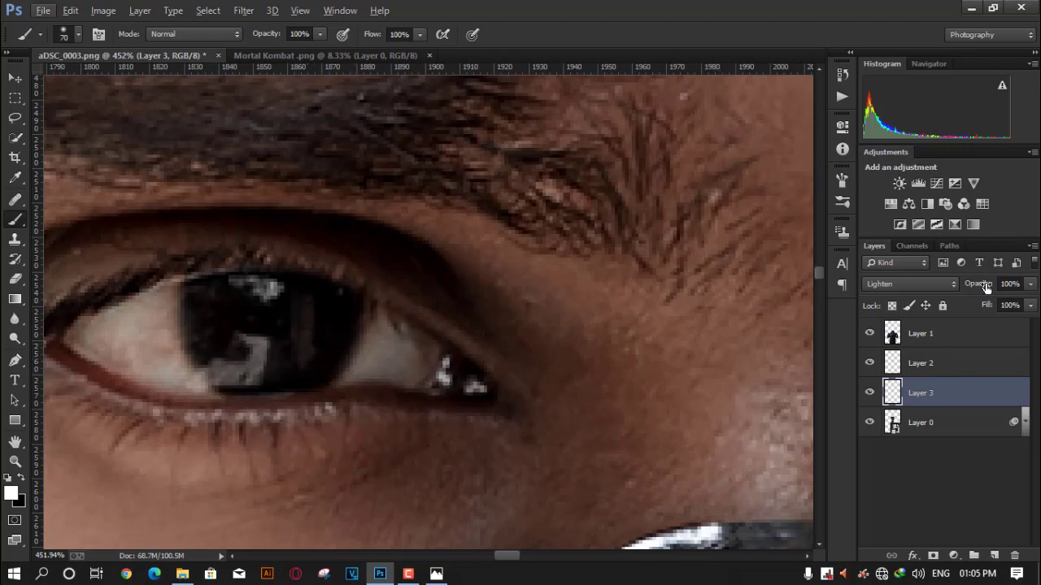
- Paint the left iris white with a size-20 brush at 73% opacity, keeping the layer fully opaque
key(Return)
key(bracketleft)
key(bracketleft)
key(bracketleft)
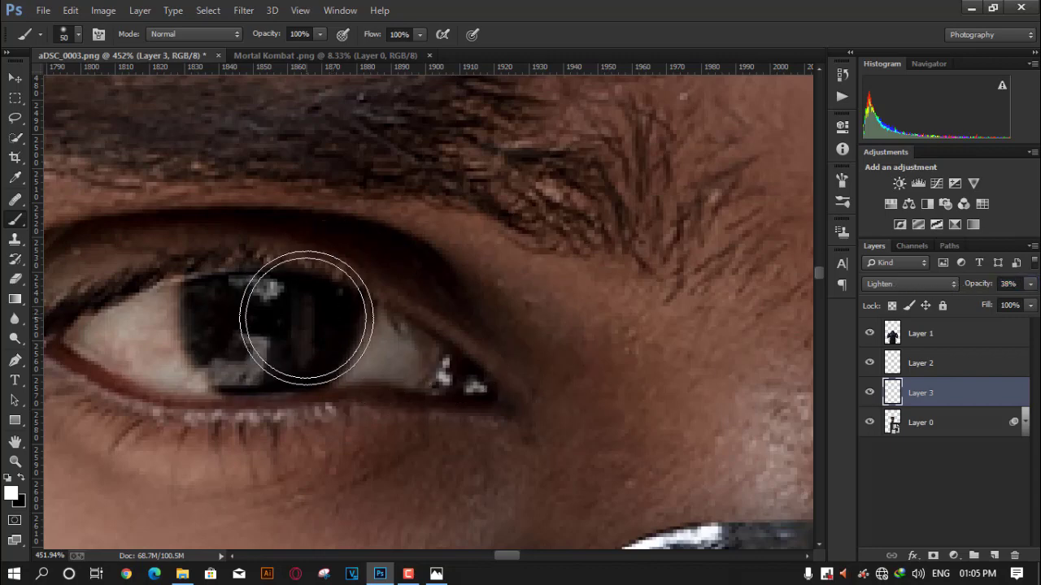
key(bracketleft)
key(bracketleft)
mouse_move(314, 309)
mouse_down()
mouse_move(273, 306)
mouse_move(233, 325)
mouse_move(318, 307)
mouse_move(279, 298)
mouse_move(240, 335)
mouse_move(323, 304)
mouse_move(336, 343)
mouse_up()
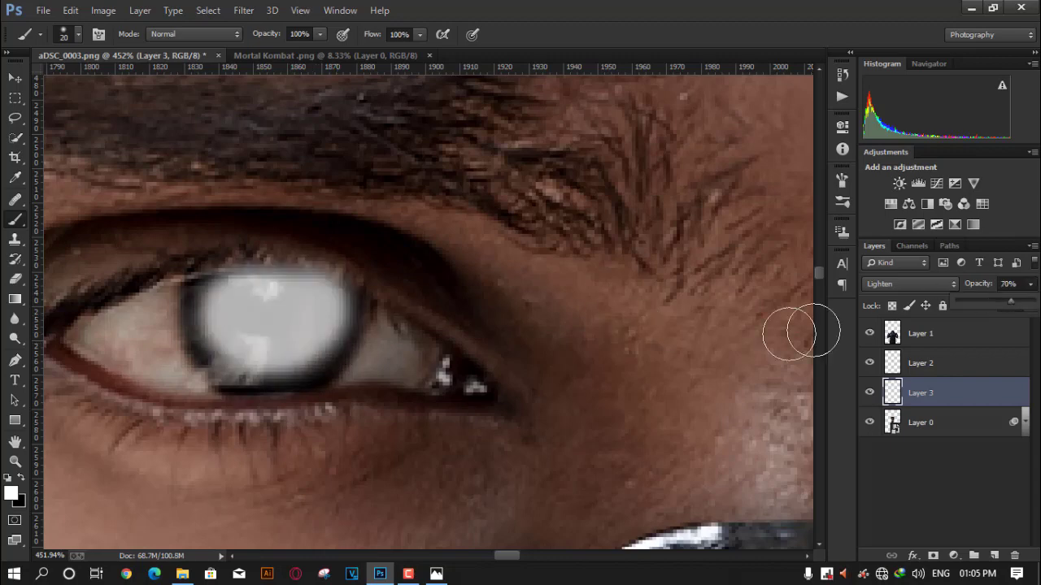
mouse_move(1002, 300)
mouse_down()
mouse_move(972, 305)
mouse_move(981, 309)
mouse_up()
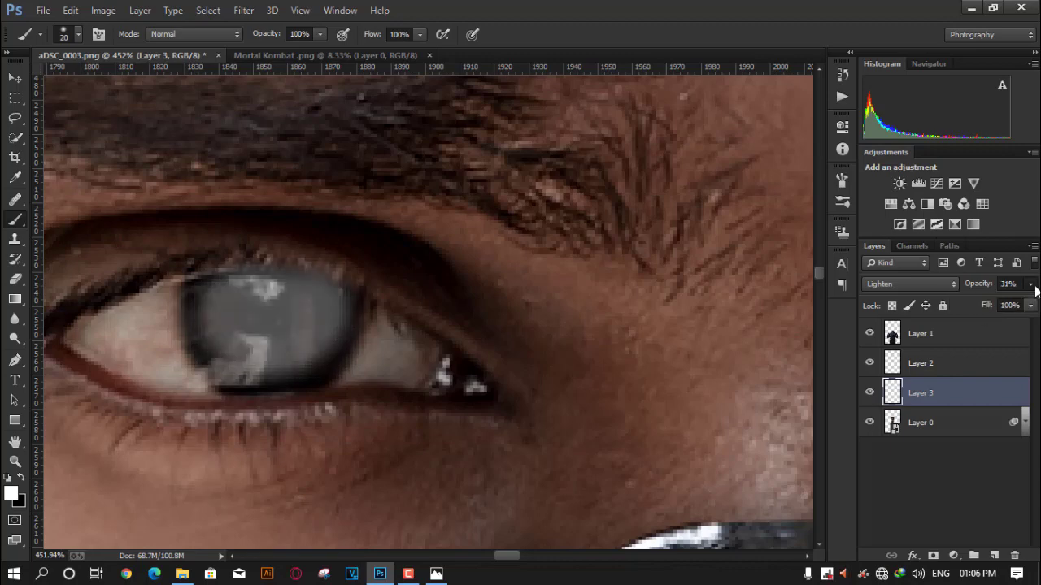
click(319, 35)
drag(289, 50, 301, 51)
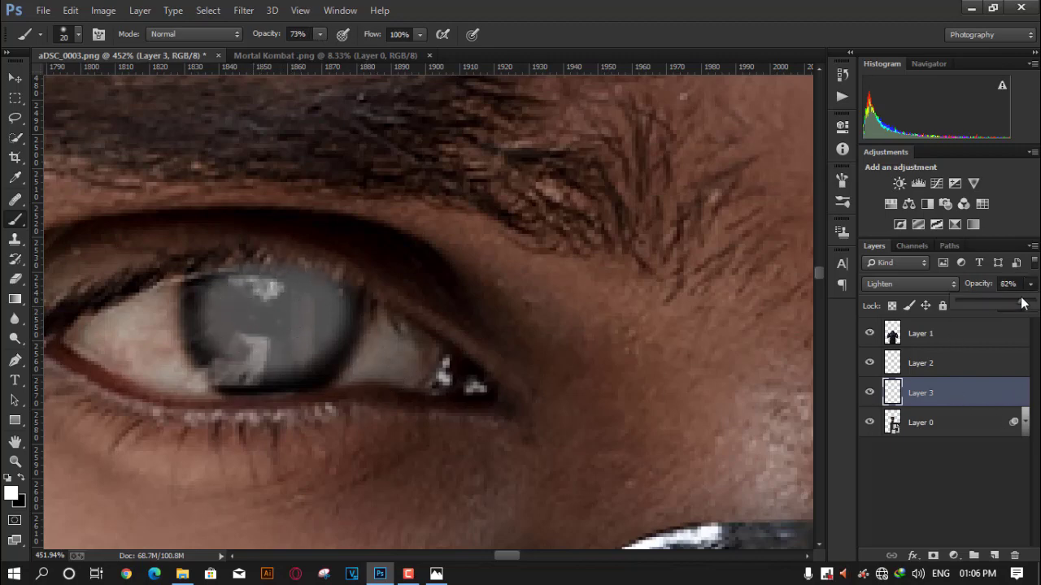
drag(1023, 303, 1037, 303)
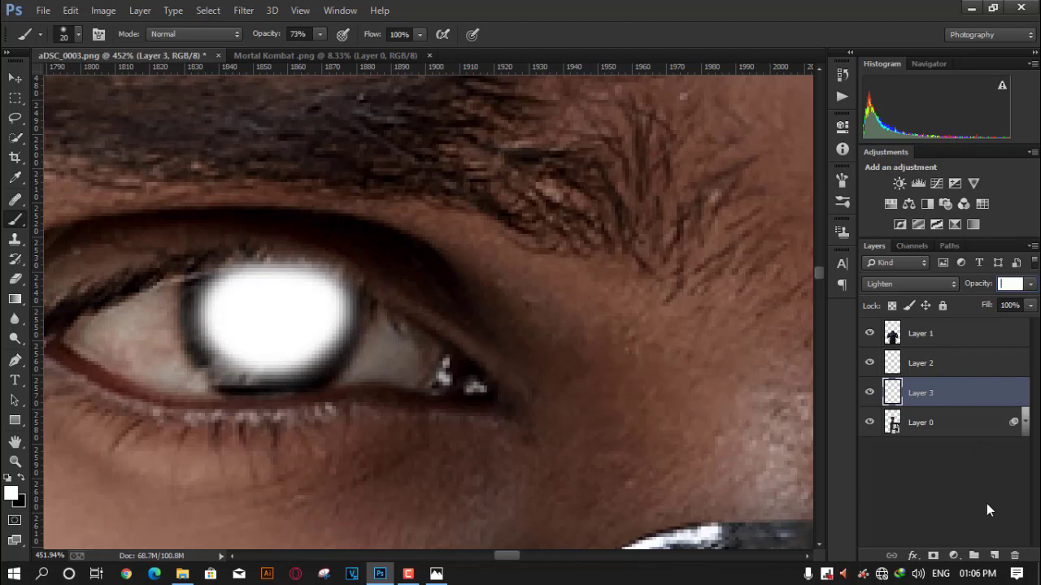
- Replace Layer 3 with a fresh empty layer and brush the left iris white at 85% opacity
click(1014, 555)
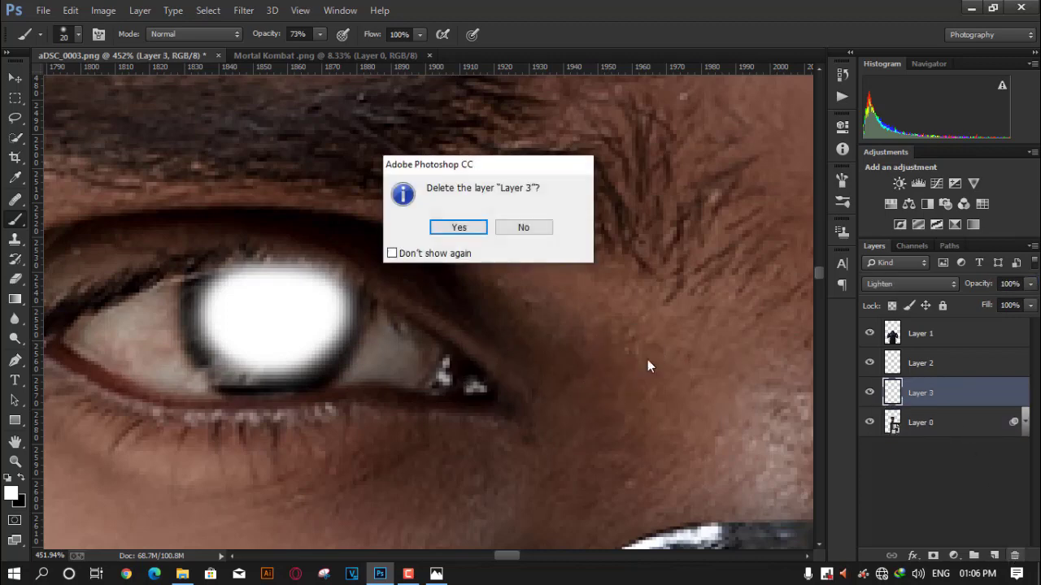
key(Return)
click(993, 556)
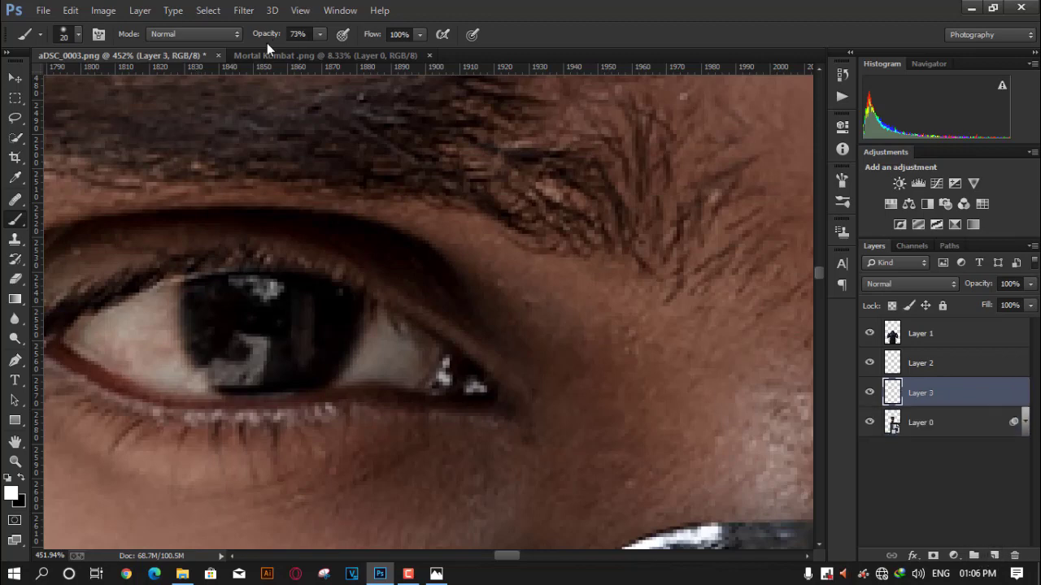
mouse_move(231, 292)
mouse_down()
mouse_move(242, 333)
mouse_move(306, 304)
mouse_move(258, 360)
mouse_move(284, 346)
mouse_up()
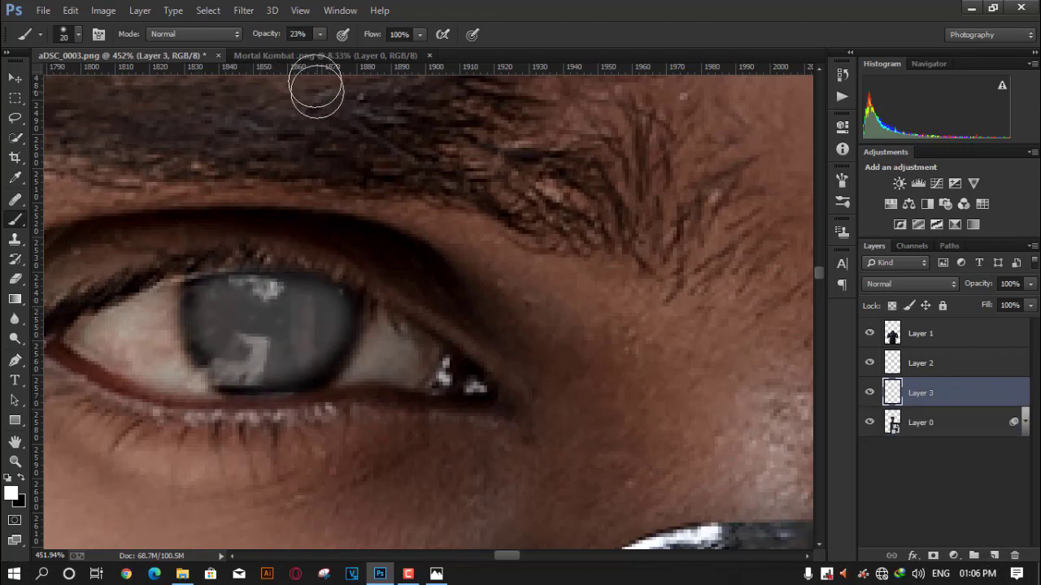
mouse_move(236, 304)
mouse_down()
mouse_move(286, 331)
mouse_move(262, 303)
mouse_move(314, 302)
mouse_move(260, 292)
mouse_move(235, 350)
mouse_up()
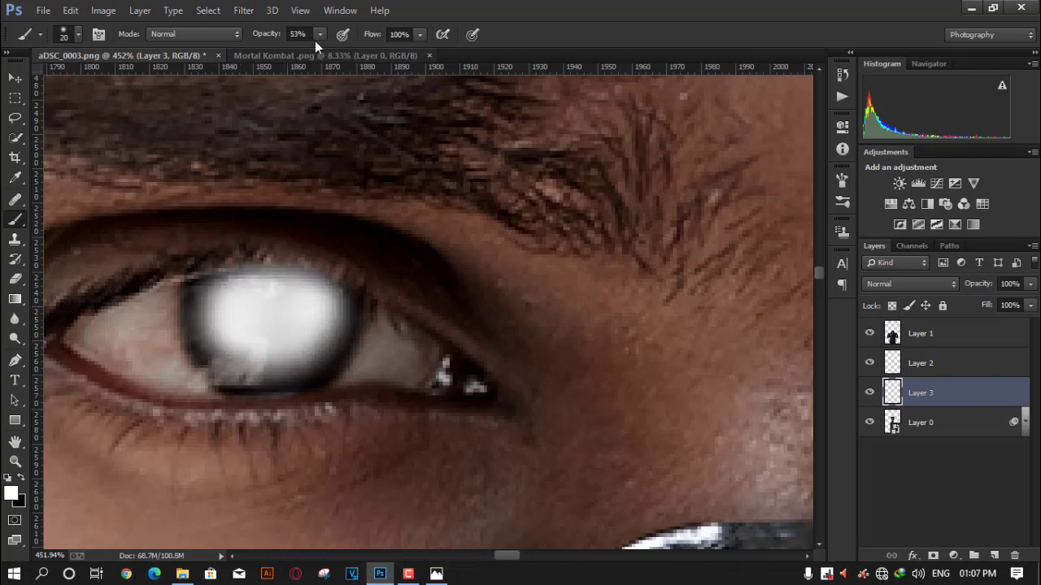
click(345, 51)
drag(269, 280, 263, 317)
- Brush white over the right-hand iris
scroll(514, 217, down, 5)
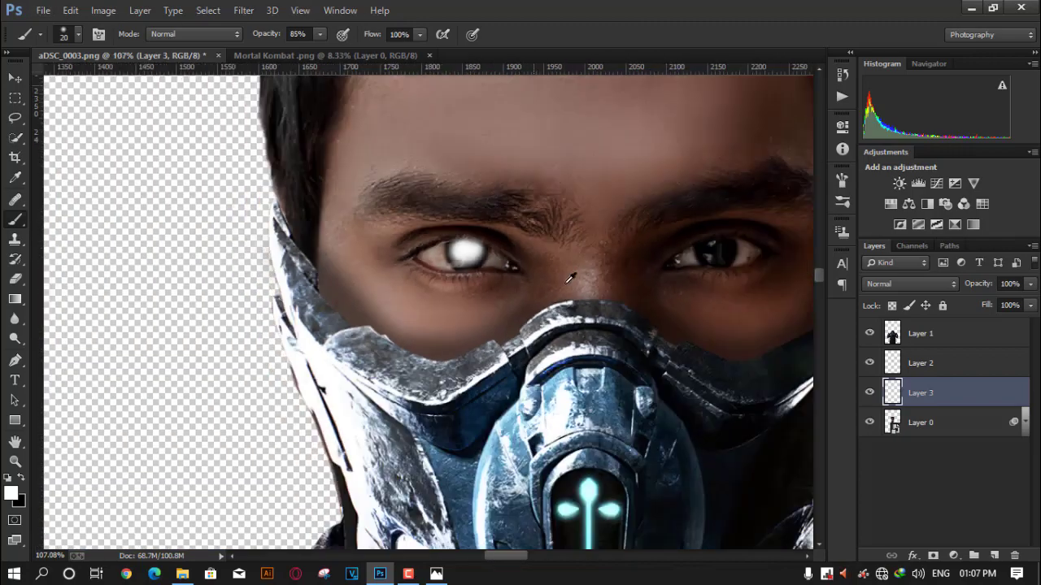
scroll(366, 325, up, 1)
scroll(317, 342, up, 3)
scroll(315, 358, up, 2)
scroll(314, 358, down, 1)
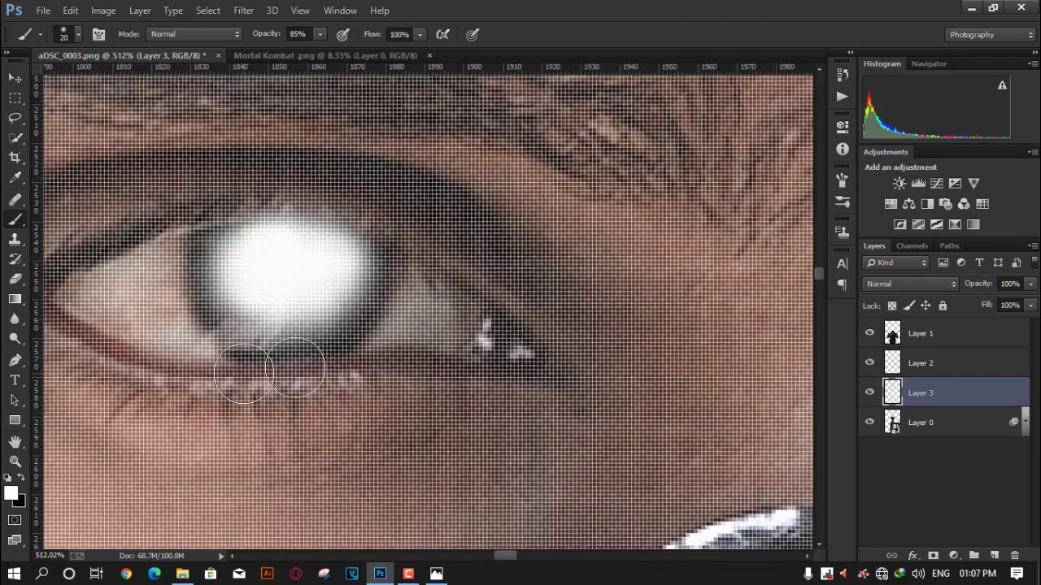
scroll(583, 279, down, 2)
scroll(279, 274, right, 3)
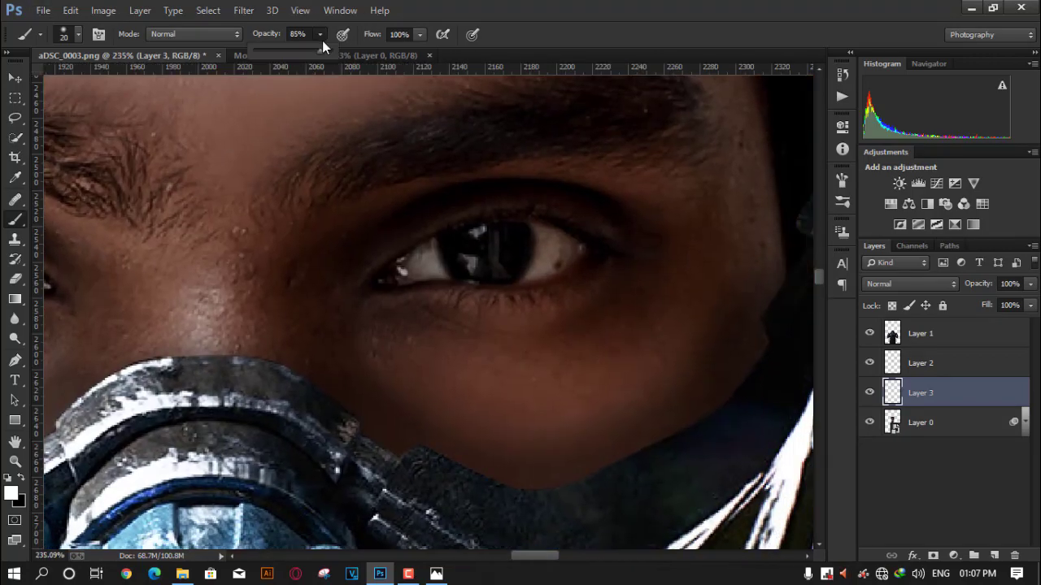
scroll(511, 237, up, 4)
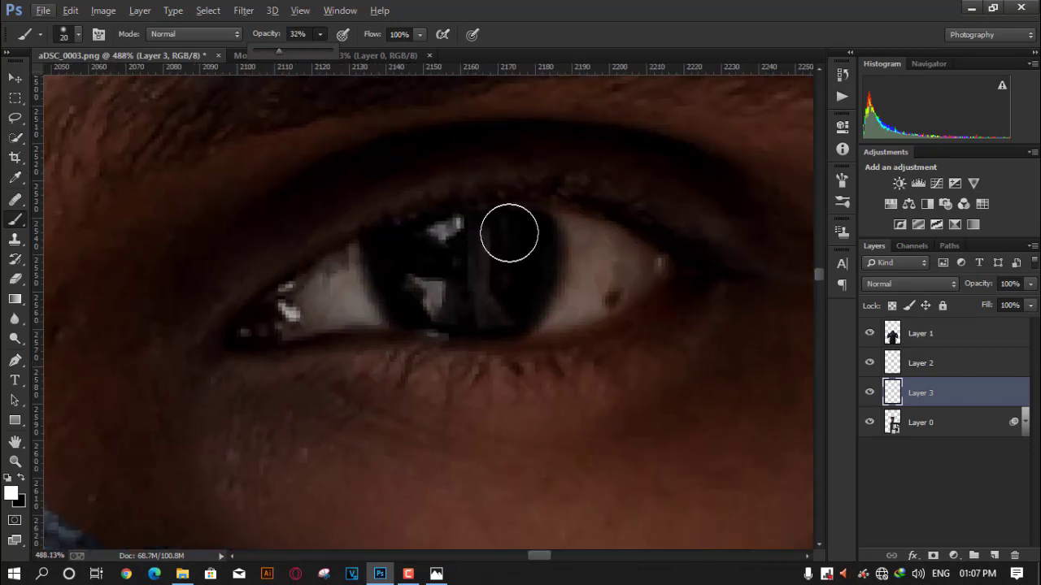
mouse_move(513, 232)
mouse_down()
mouse_move(414, 274)
mouse_move(477, 268)
mouse_move(421, 239)
mouse_move(506, 231)
mouse_move(483, 277)
mouse_move(493, 253)
mouse_move(432, 235)
mouse_up()
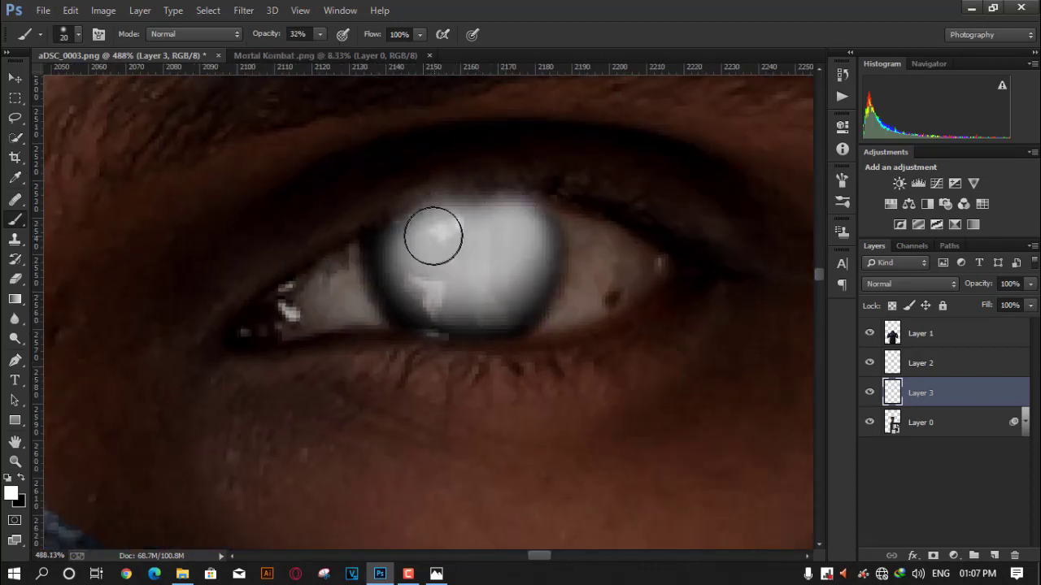
- Place the kisspng red blood-scratch image from the stock folder onto the canvas
scroll(522, 221, down, 5)
scroll(536, 232, down, 3)
scroll(560, 239, down, 2)
scroll(560, 242, down, 1)
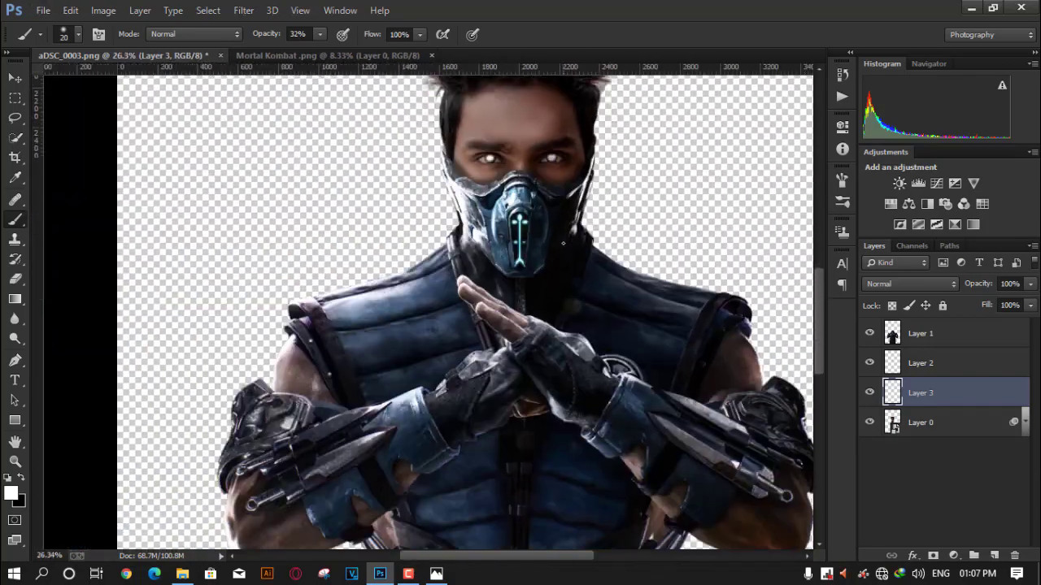
scroll(561, 244, down, 1)
scroll(585, 220, up, 2)
scroll(651, 252, up, 1)
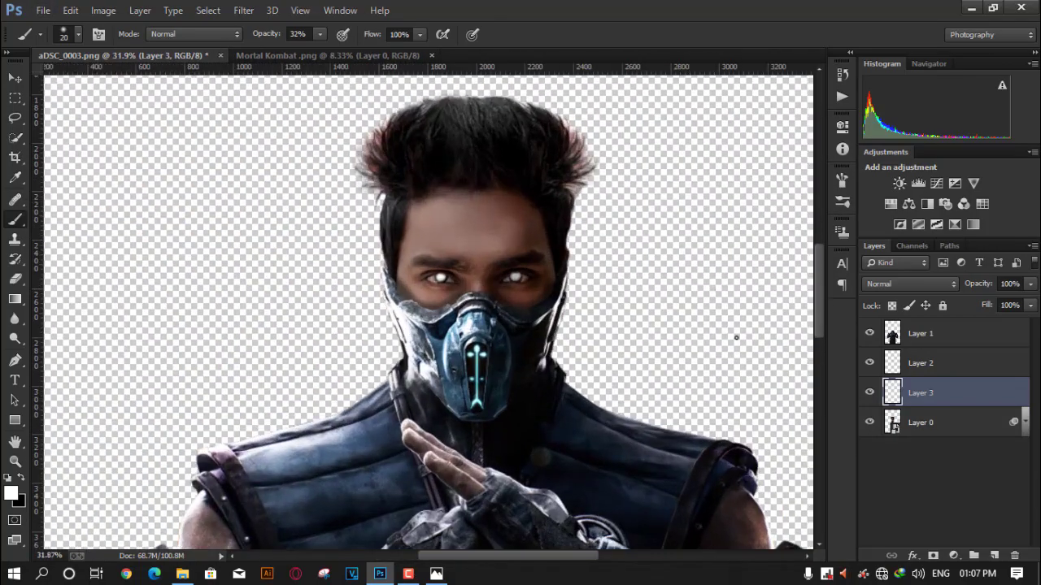
scroll(605, 362, up, 1)
scroll(605, 362, down, 2)
scroll(607, 404, up, 1)
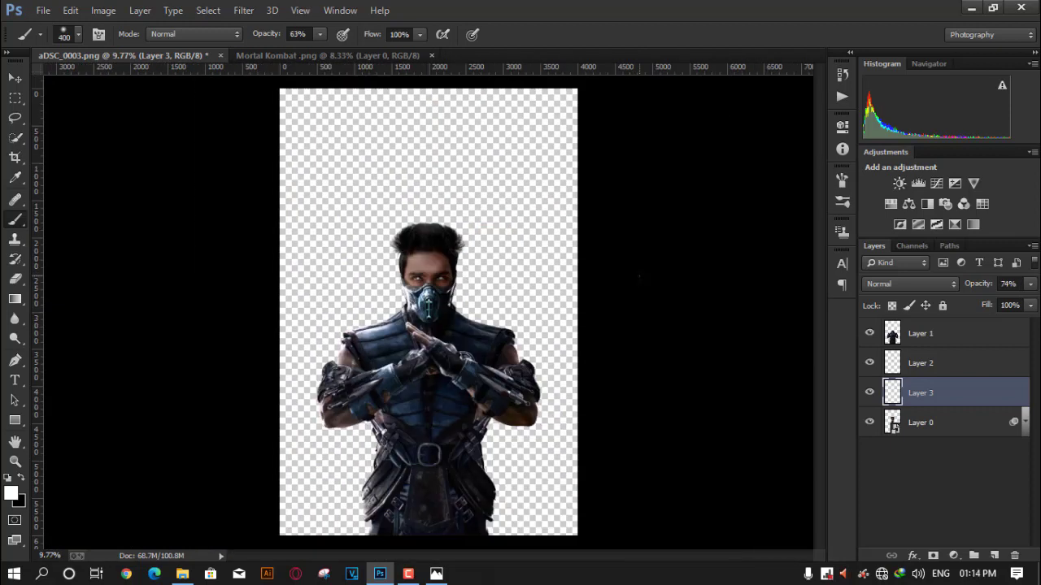
click(971, 8)
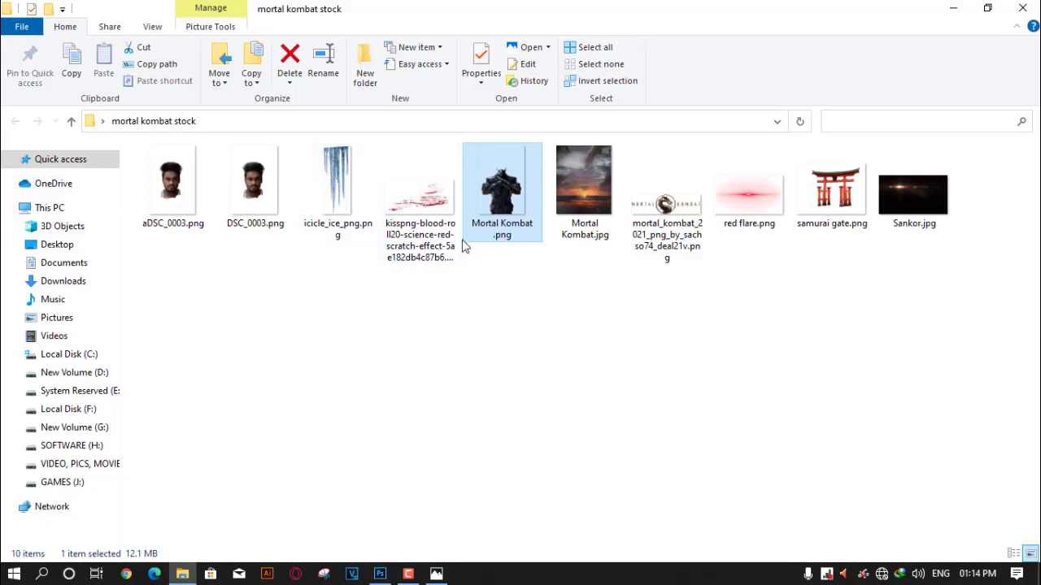
drag(420, 187, 437, 300)
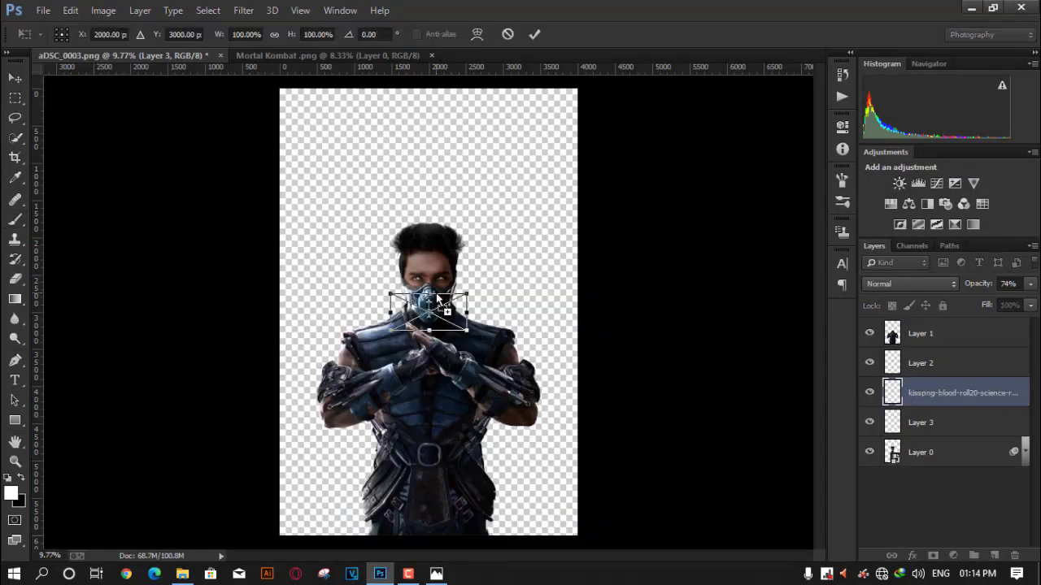
- Commit the placed blood-scratch layer and set its blend mode to Multiply
scroll(439, 300, up, 3)
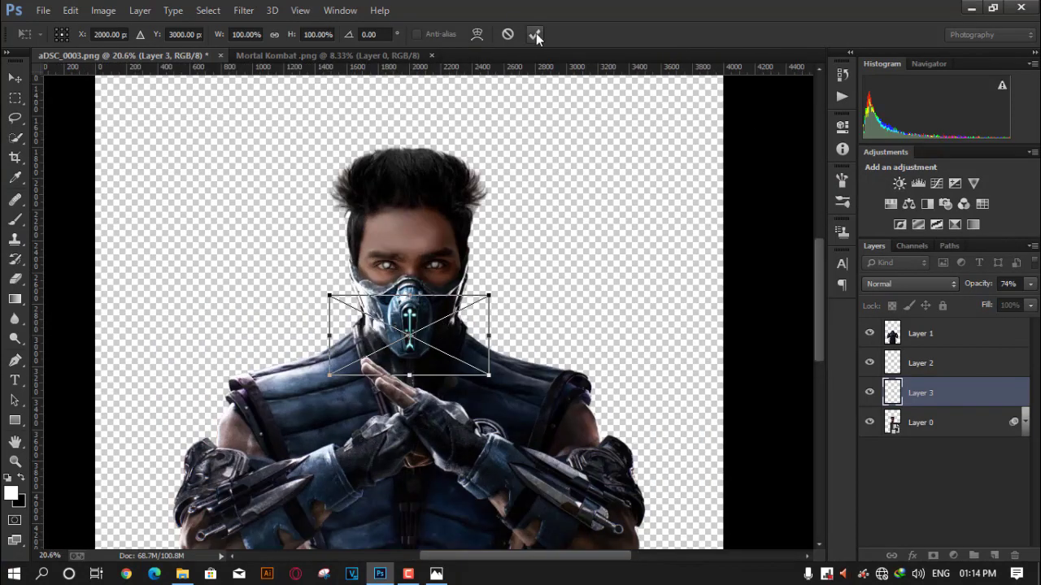
click(535, 34)
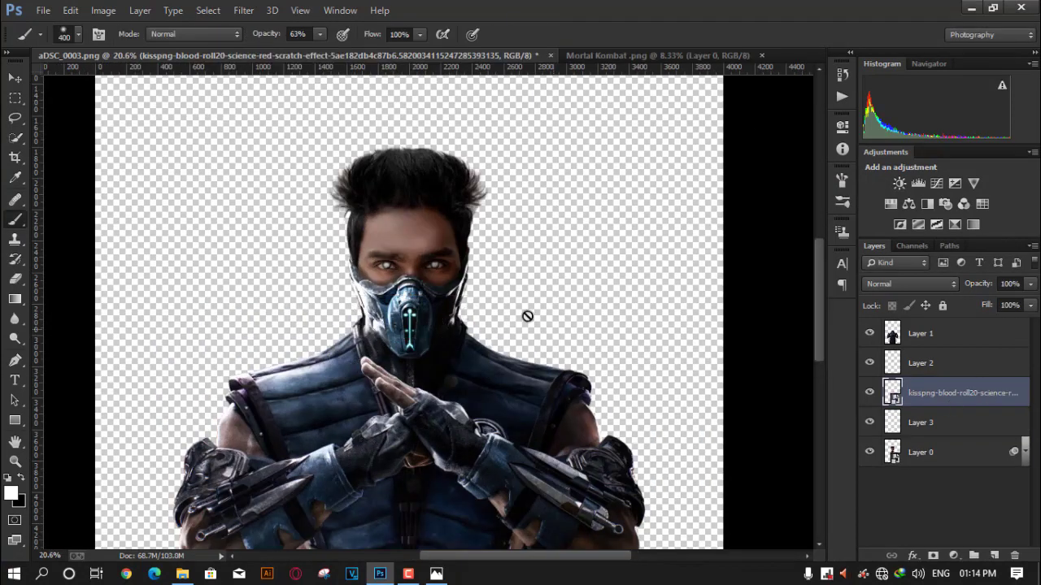
key(ctrl+t)
scroll(452, 271, up, 4)
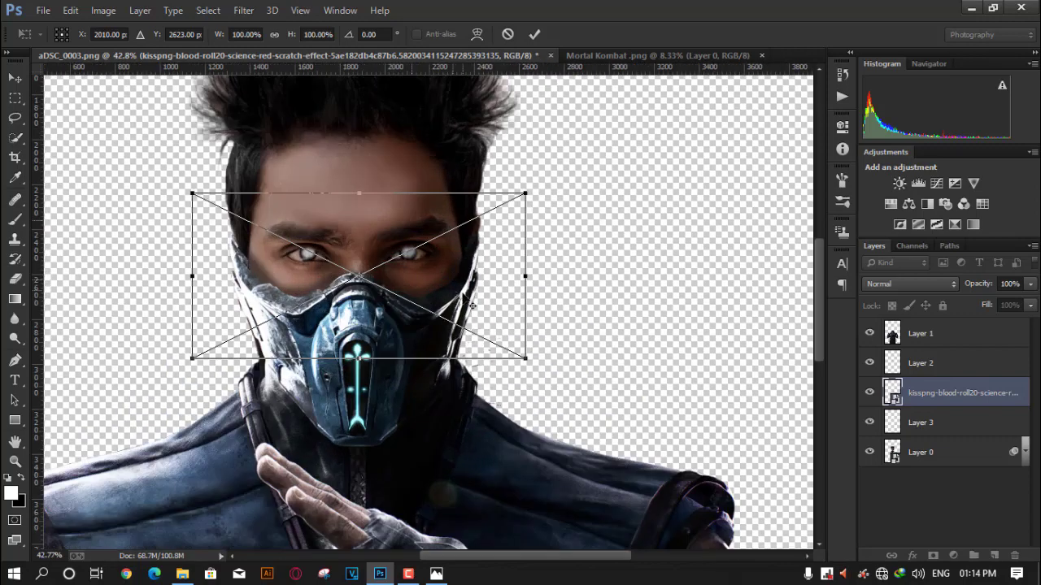
key(alt+space)
key(Escape)
scroll(453, 271, up, 2)
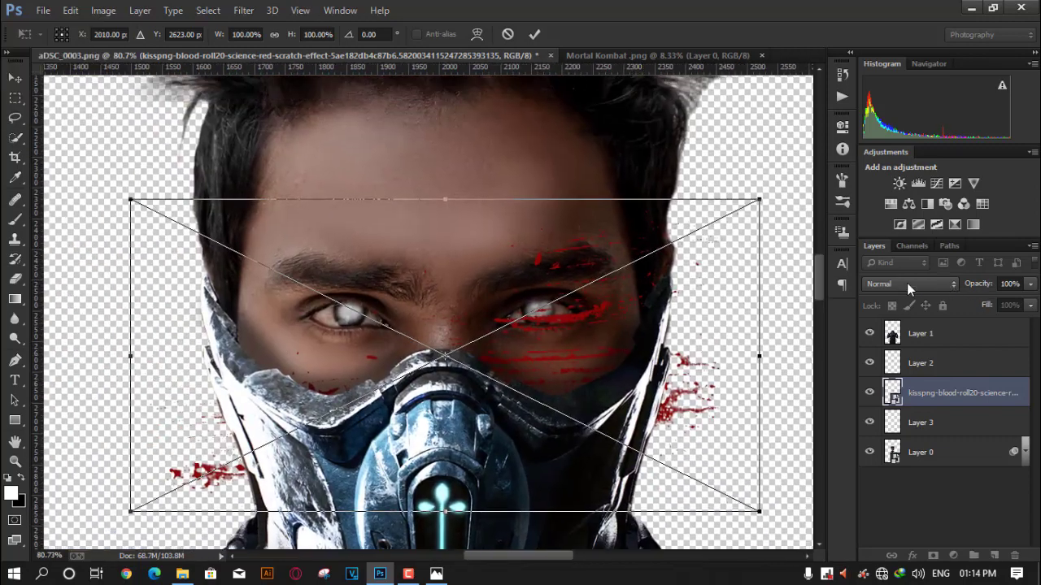
click(907, 283)
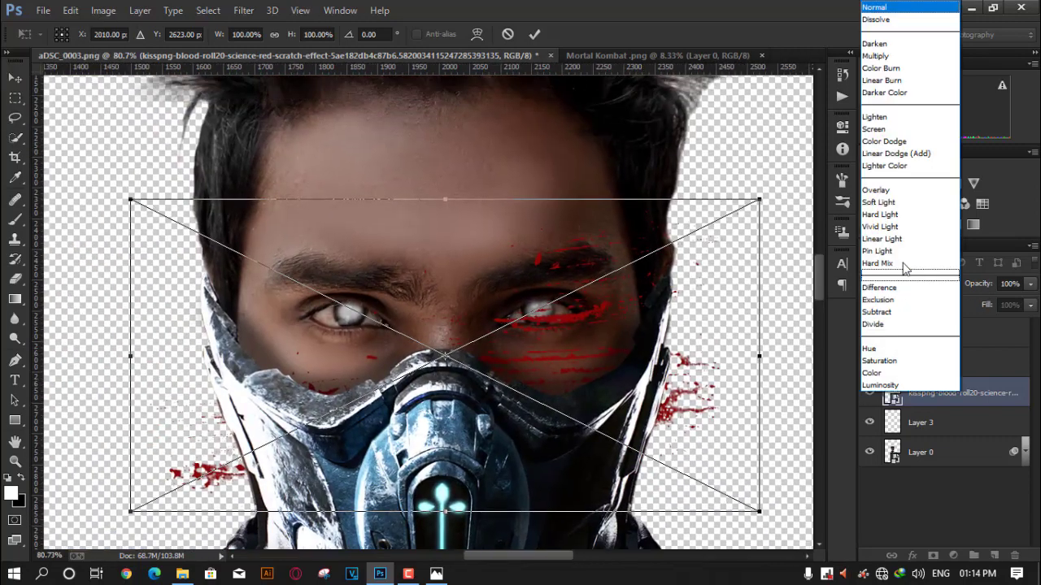
click(883, 56)
- Shrink, rotate and move the blood scratch onto the man's right cheek
mouse_move(162, 499)
mouse_down()
mouse_move(138, 440)
mouse_move(342, 362)
mouse_up()
mouse_move(732, 362)
mouse_down()
mouse_move(406, 259)
mouse_move(569, 244)
mouse_up()
mouse_move(658, 391)
mouse_down()
mouse_move(652, 268)
mouse_move(663, 259)
mouse_move(709, 279)
mouse_up()
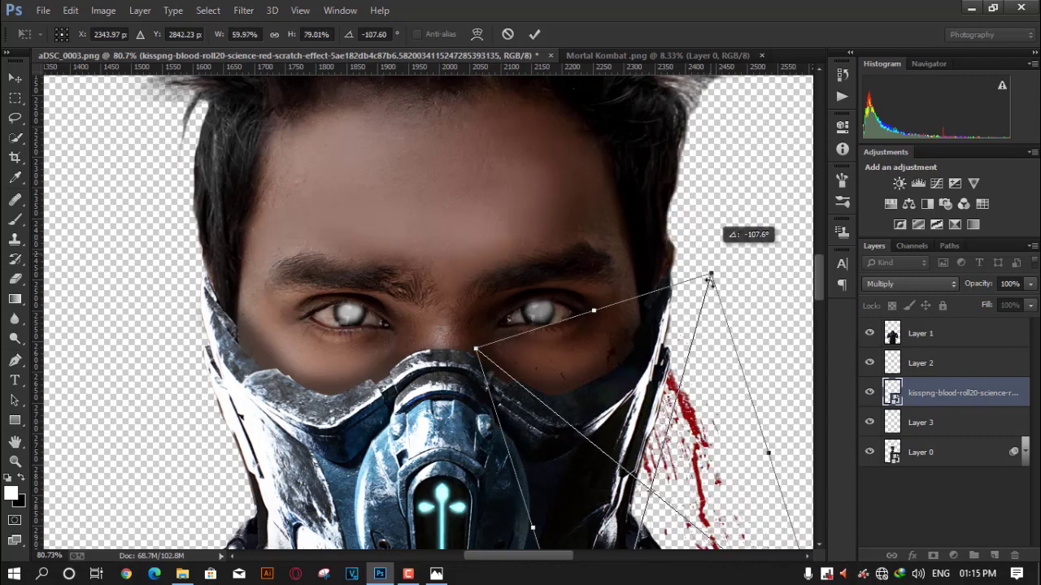
drag(670, 452, 651, 431)
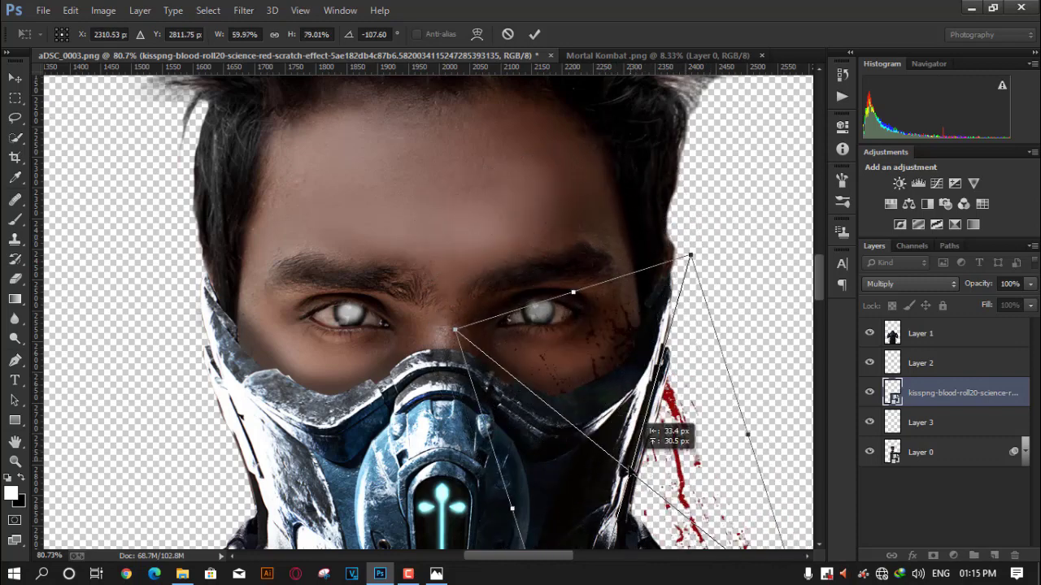
mouse_move(648, 429)
mouse_down()
mouse_move(620, 444)
mouse_move(498, 272)
mouse_up()
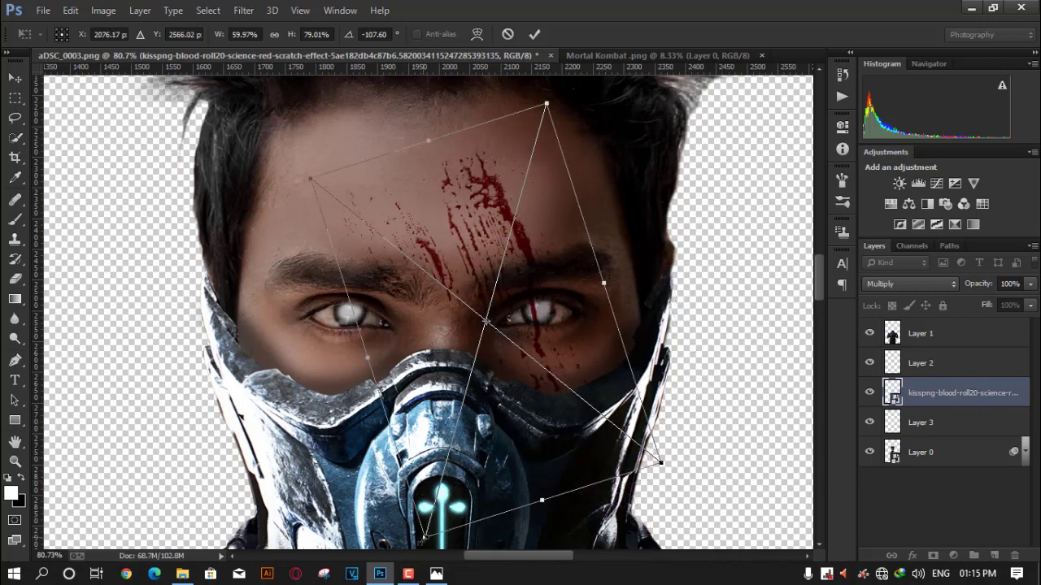
mouse_move(425, 537)
mouse_down()
mouse_move(517, 434)
mouse_move(606, 366)
mouse_move(598, 404)
mouse_move(613, 404)
mouse_up()
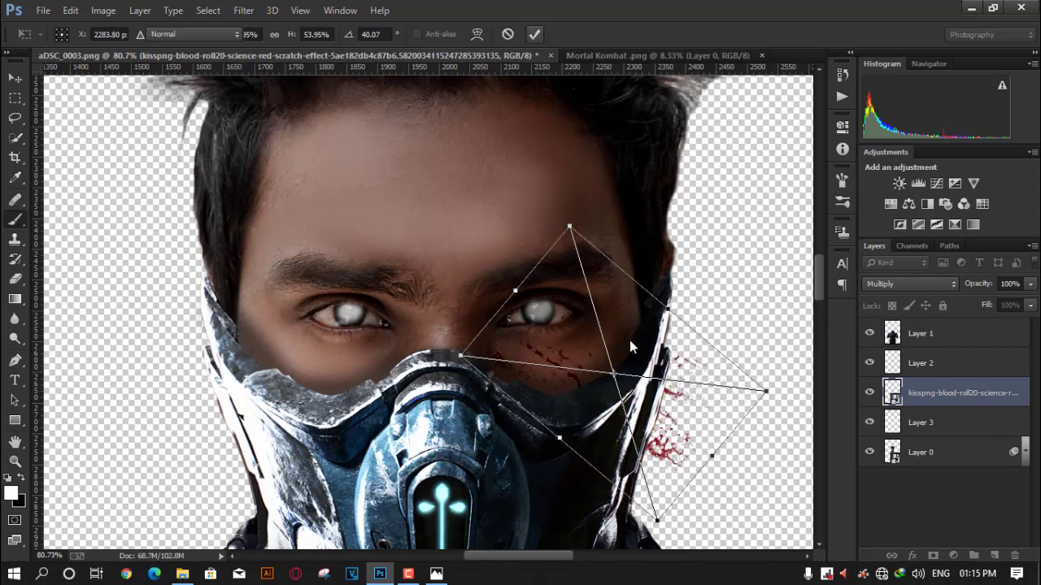
key(Return)
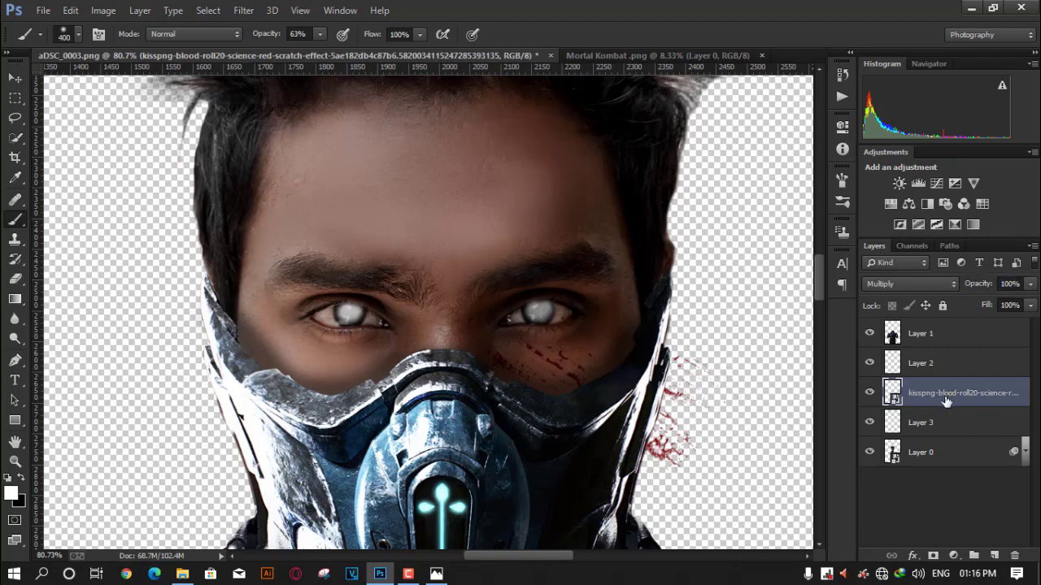
- Duplicate the blood scratch and rotate the copy diagonally across the forehead
drag(555, 370, 396, 257)
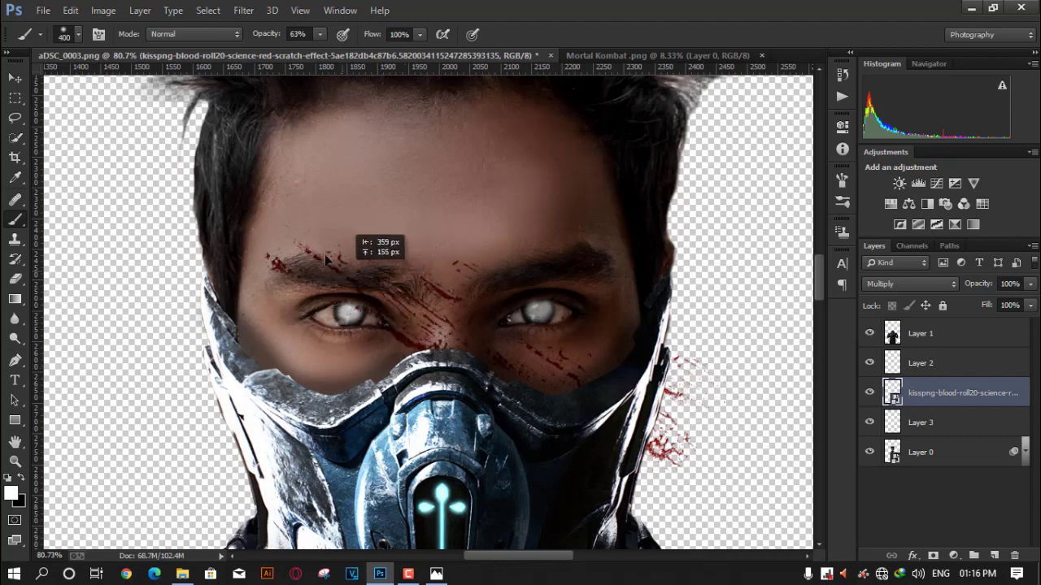
key(ctrl+t)
drag(574, 240, 584, 309)
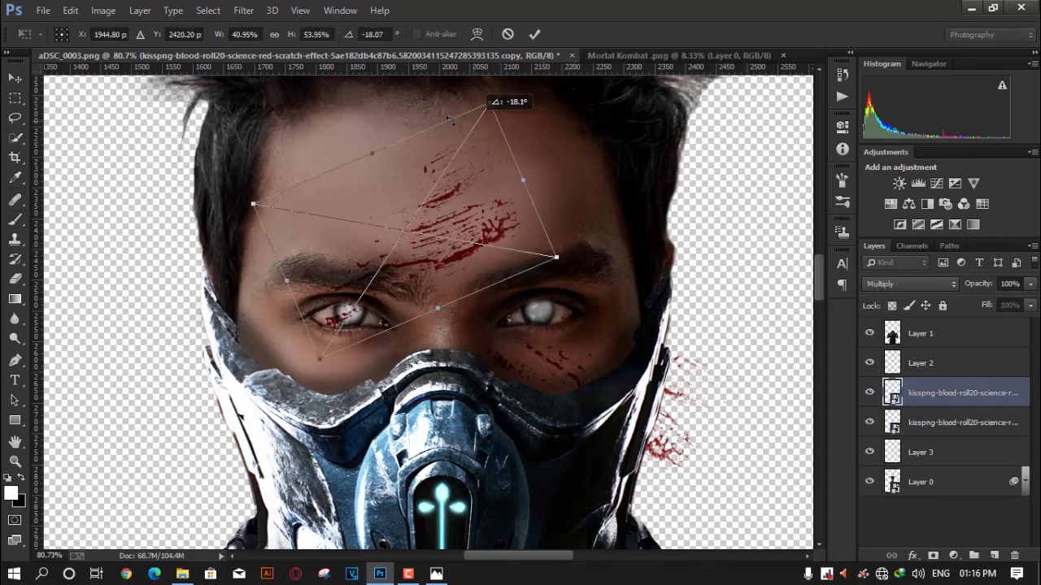
mouse_move(584, 309)
mouse_down()
mouse_move(435, 227)
mouse_move(305, 276)
mouse_move(307, 267)
mouse_up()
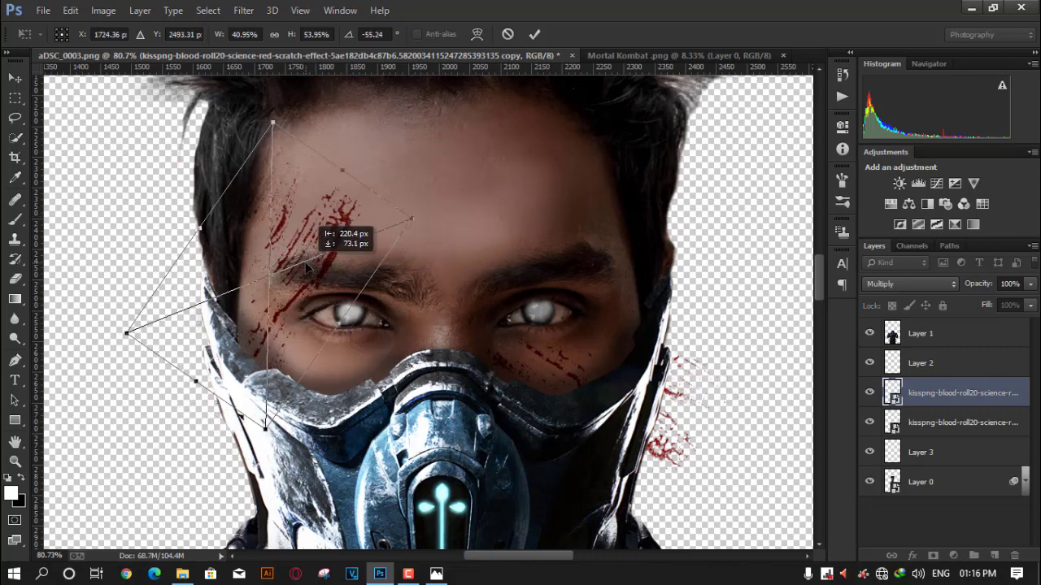
key(Return)
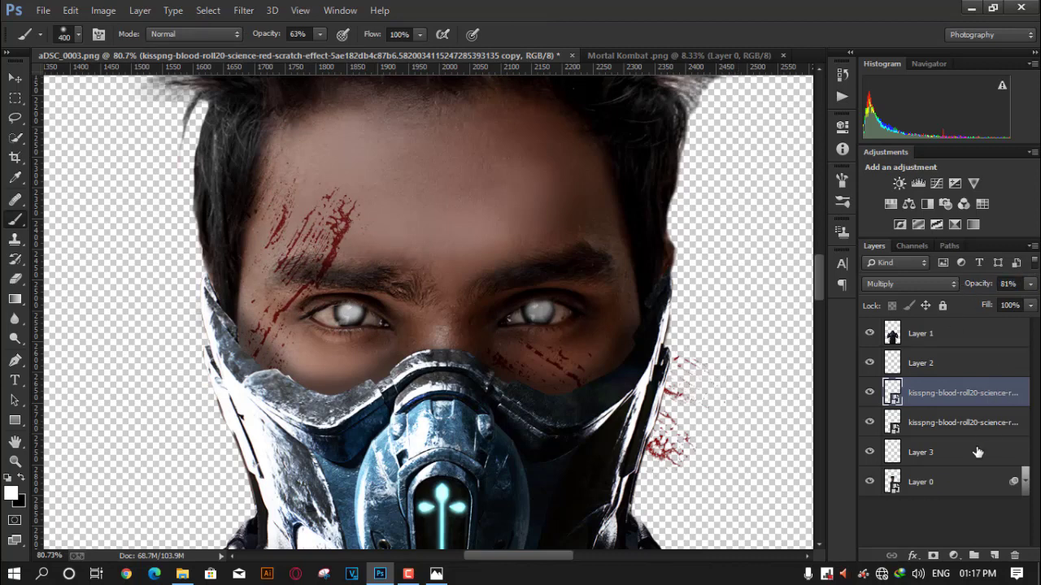
- Nudge the forehead scratch up and right above the eyebrow and commit it
key(ctrl+t)
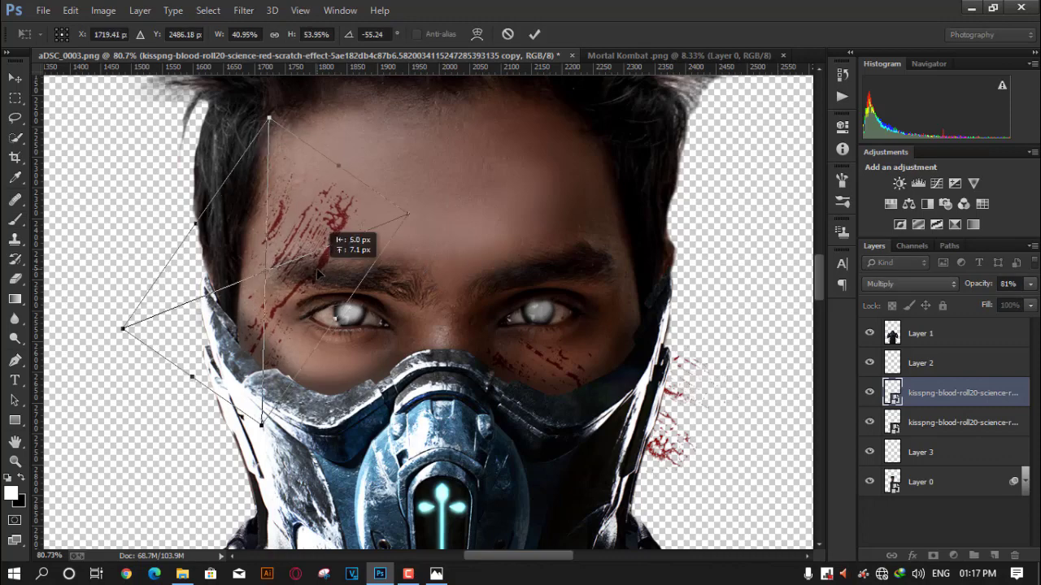
mouse_move(317, 266)
mouse_down()
mouse_move(326, 235)
mouse_move(323, 248)
mouse_up()
click(534, 34)
key(b)
scroll(618, 239, down, 2)
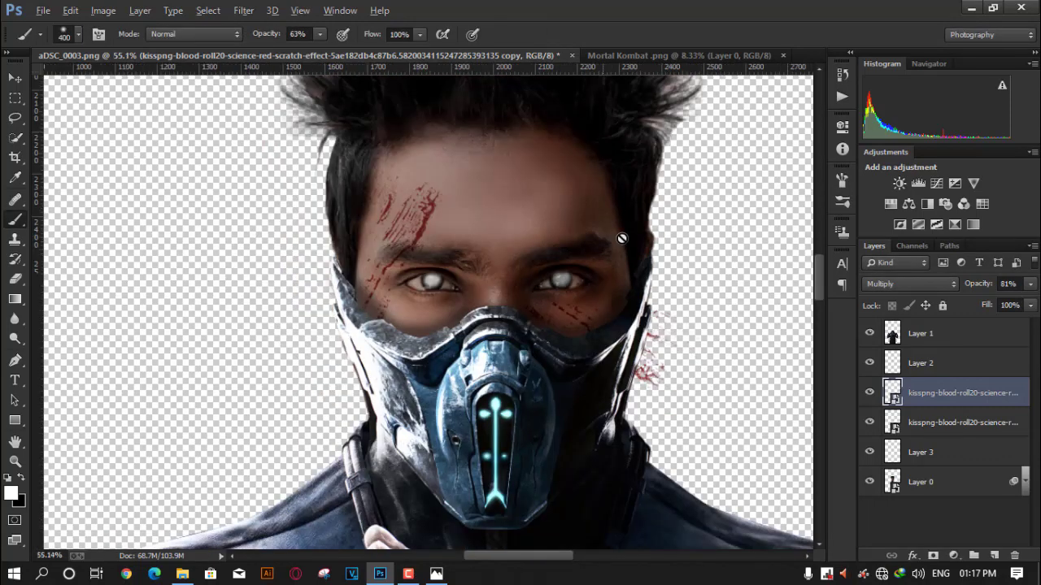
scroll(626, 252, down, 2)
scroll(649, 282, down, 1)
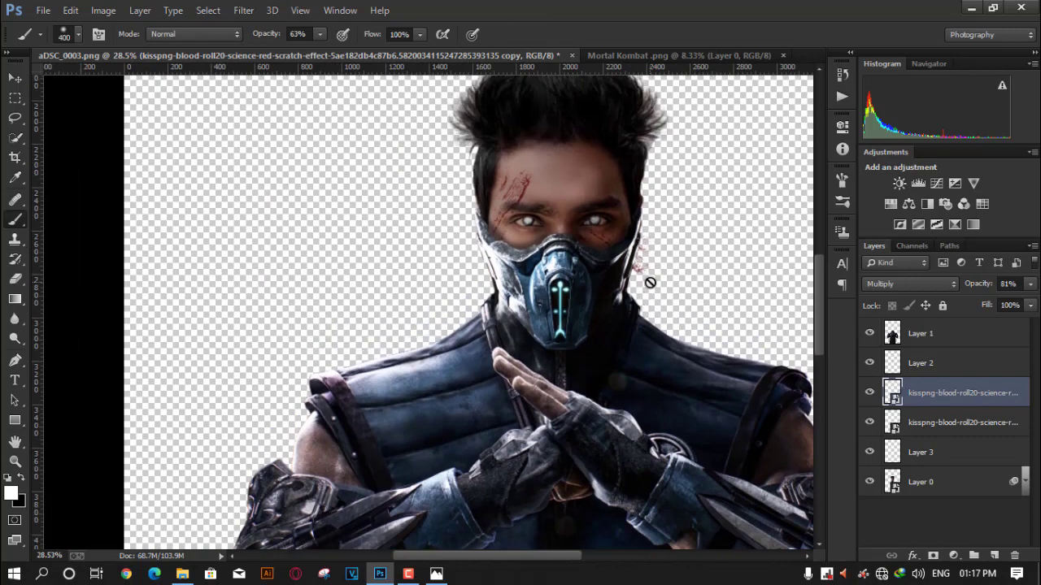
scroll(663, 232, up, 2)
scroll(675, 236, up, 2)
scroll(691, 236, up, 1)
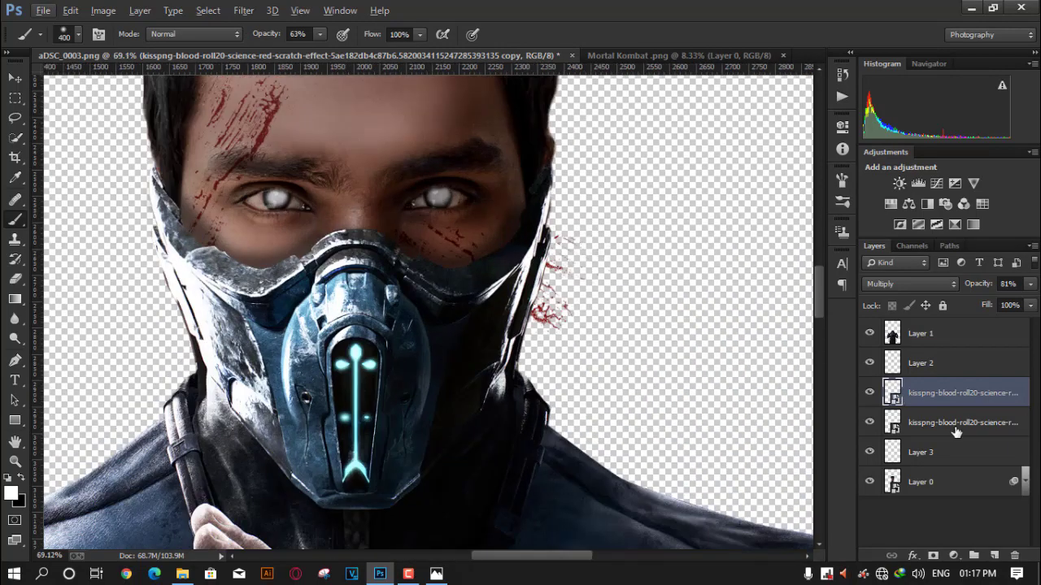
click(923, 420)
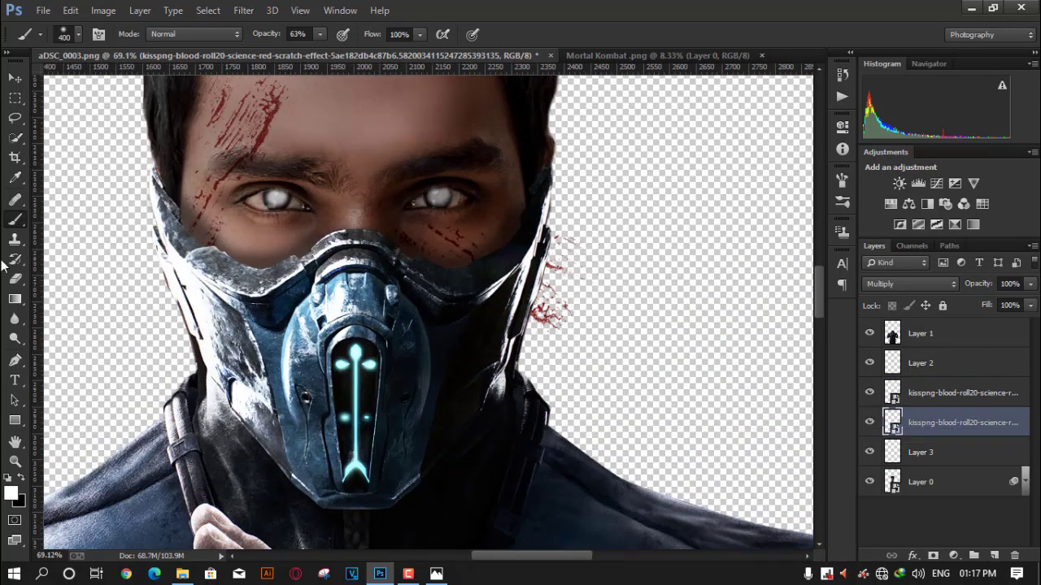
- Erase the right-hand strokes inside the blood-scratch smart object and save it
double_click(892, 422)
click(564, 256)
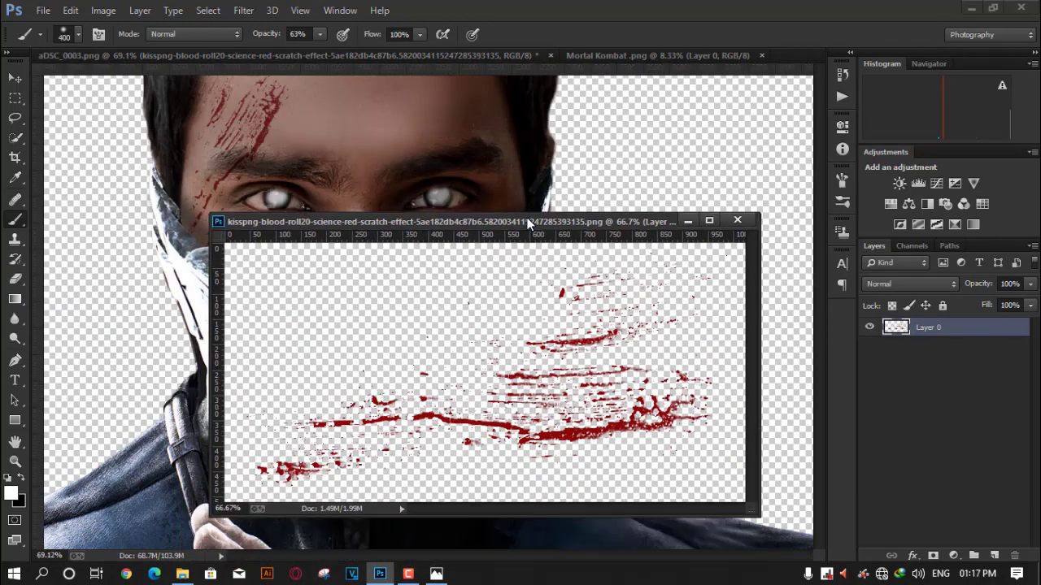
drag(419, 137, 551, 184)
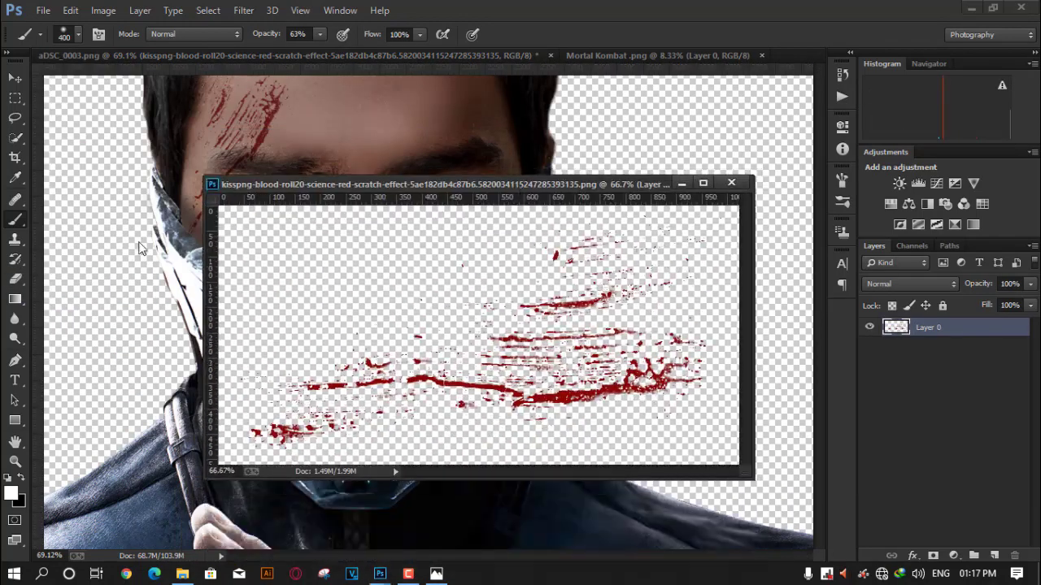
key(e)
mouse_move(683, 247)
mouse_down()
mouse_move(539, 455)
mouse_move(534, 433)
mouse_up()
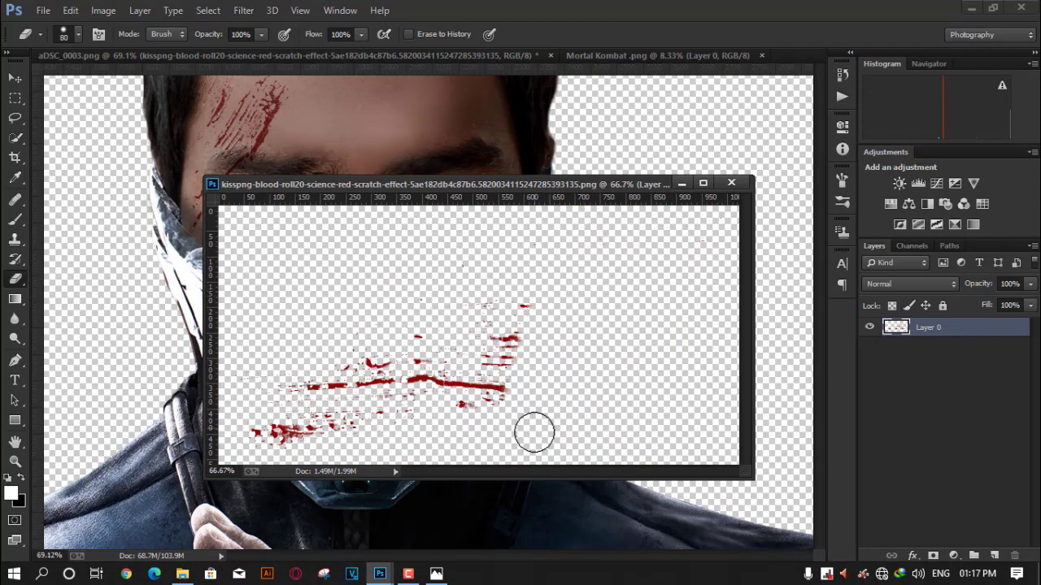
click(731, 184)
key(Return)
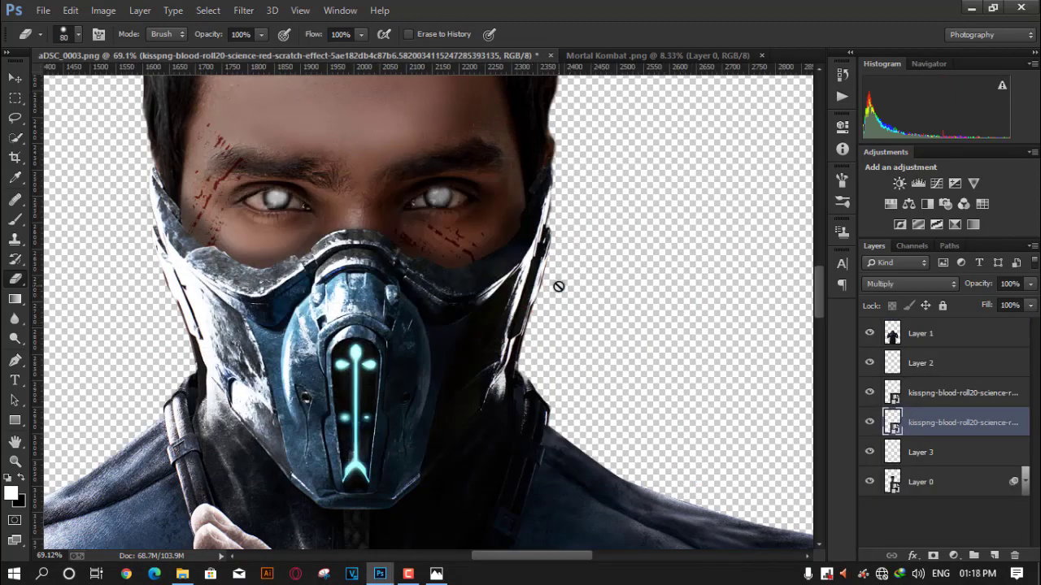
- Re-rotate the forehead scratch into steeper streaks above the right eyebrow
click(962, 399)
scroll(407, 309, up, 1)
key(ctrl+t)
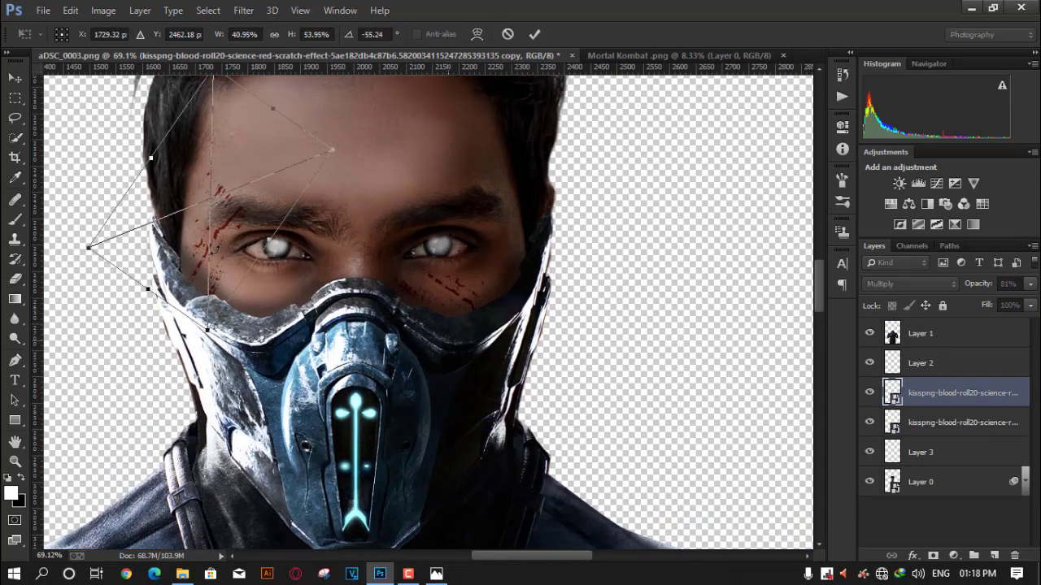
mouse_move(138, 407)
mouse_down()
mouse_move(89, 379)
mouse_move(327, 111)
mouse_up()
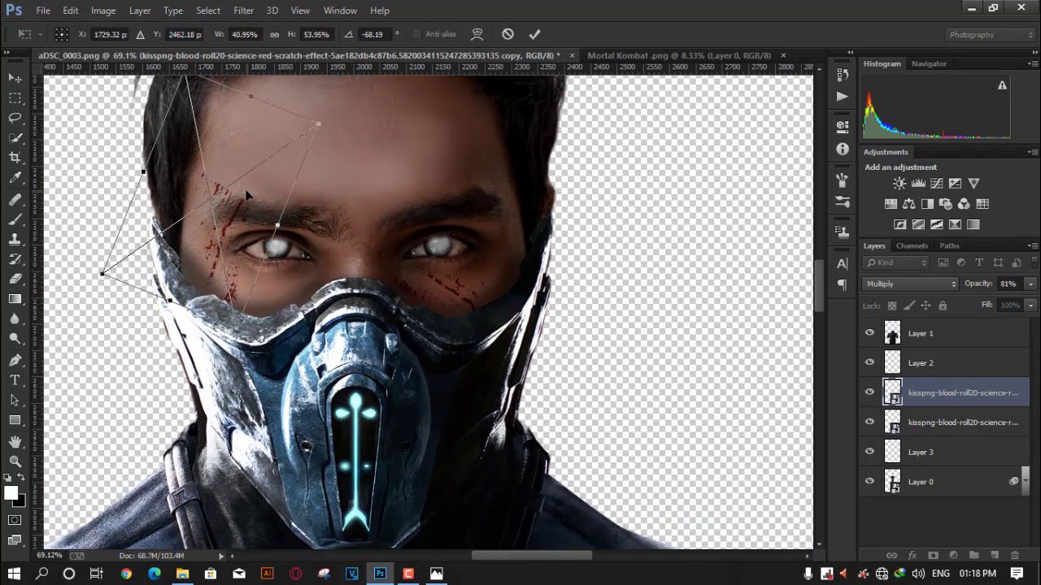
click(511, 35)
key(e)
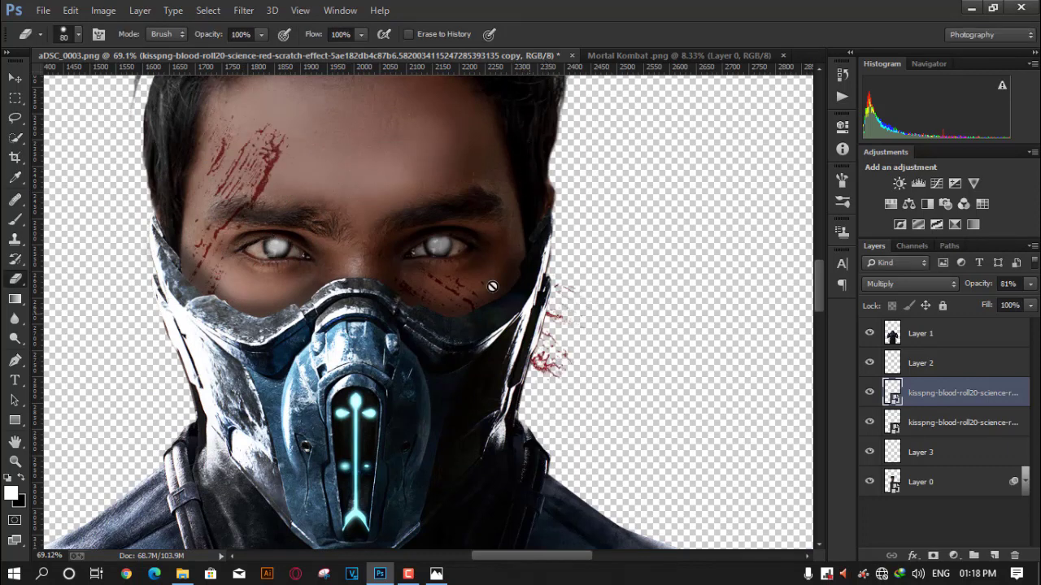
click(979, 423)
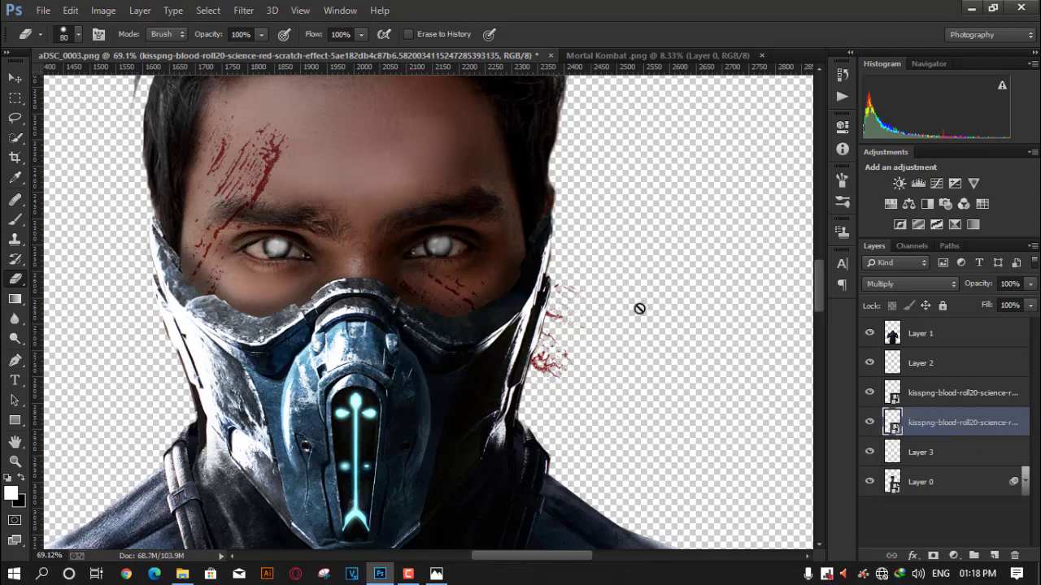
- Shrink and rotate the cheek blood scratch to run down below the right eye
key(ctrl+t)
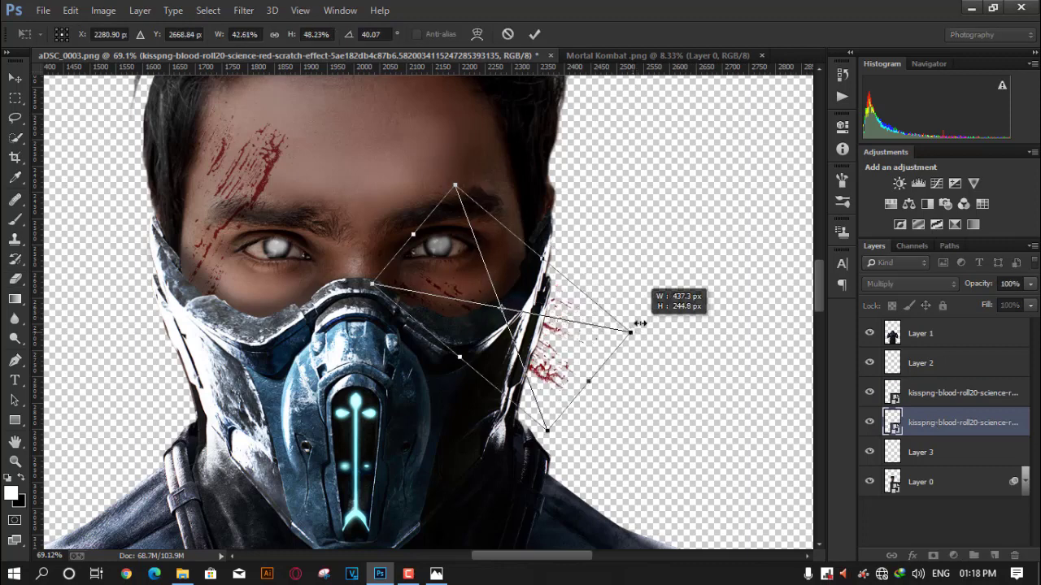
mouse_move(636, 314)
mouse_down()
mouse_move(540, 426)
mouse_move(492, 431)
mouse_up()
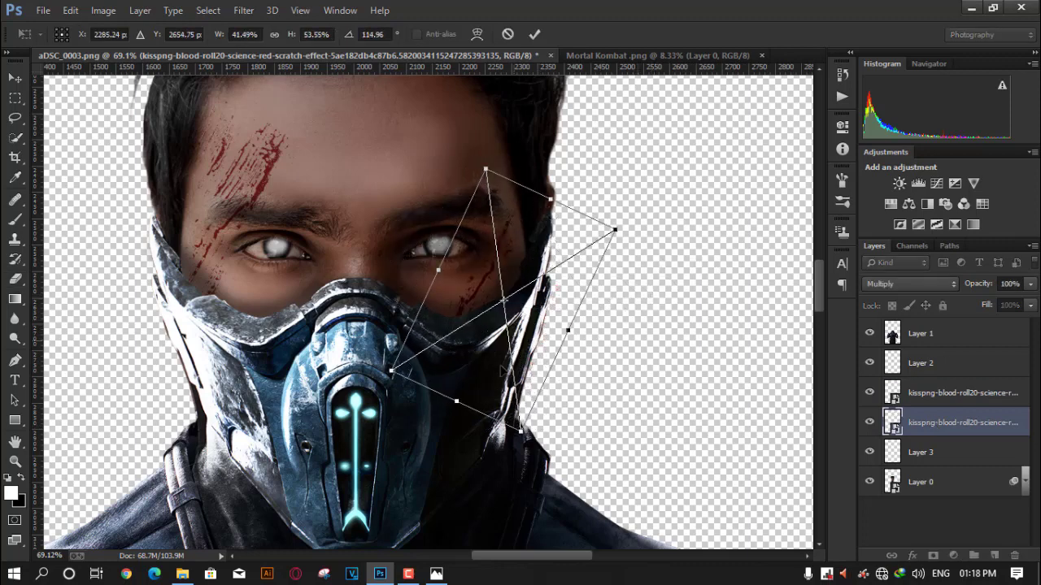
drag(521, 306, 531, 340)
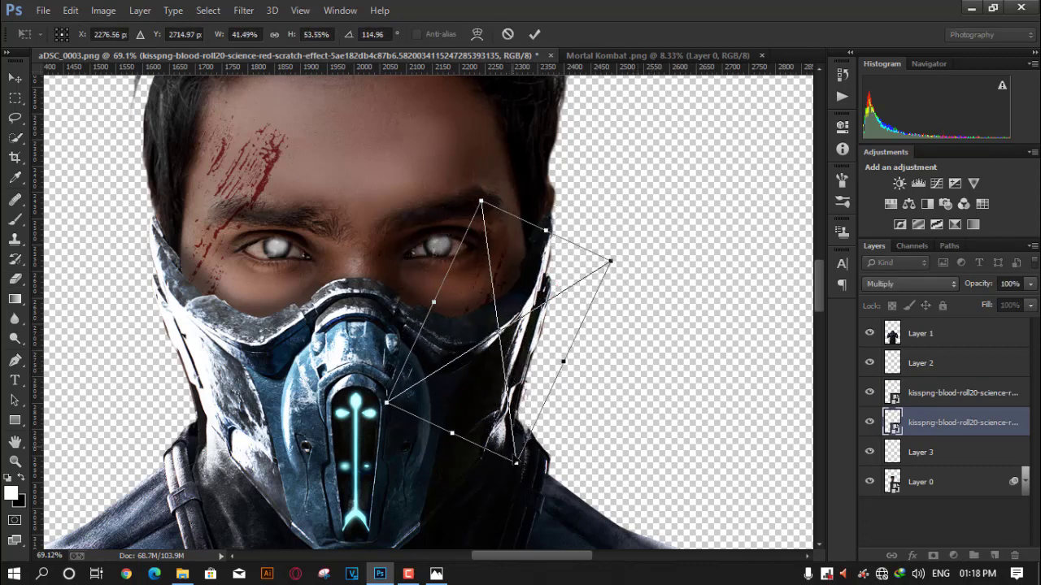
drag(517, 463, 534, 312)
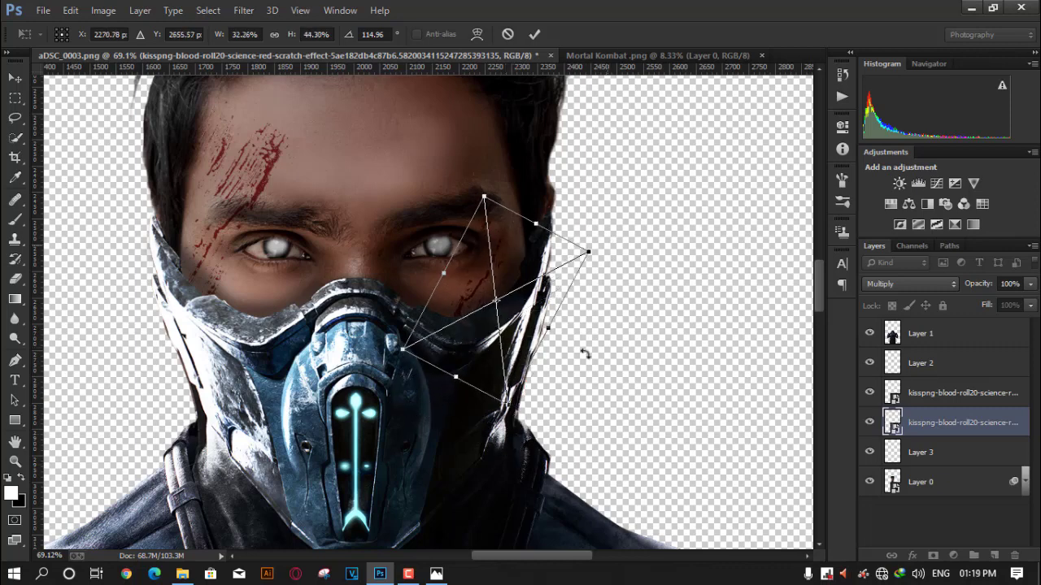
mouse_move(586, 353)
mouse_down()
mouse_move(610, 290)
mouse_move(475, 420)
mouse_move(398, 386)
mouse_up()
drag(477, 316, 474, 340)
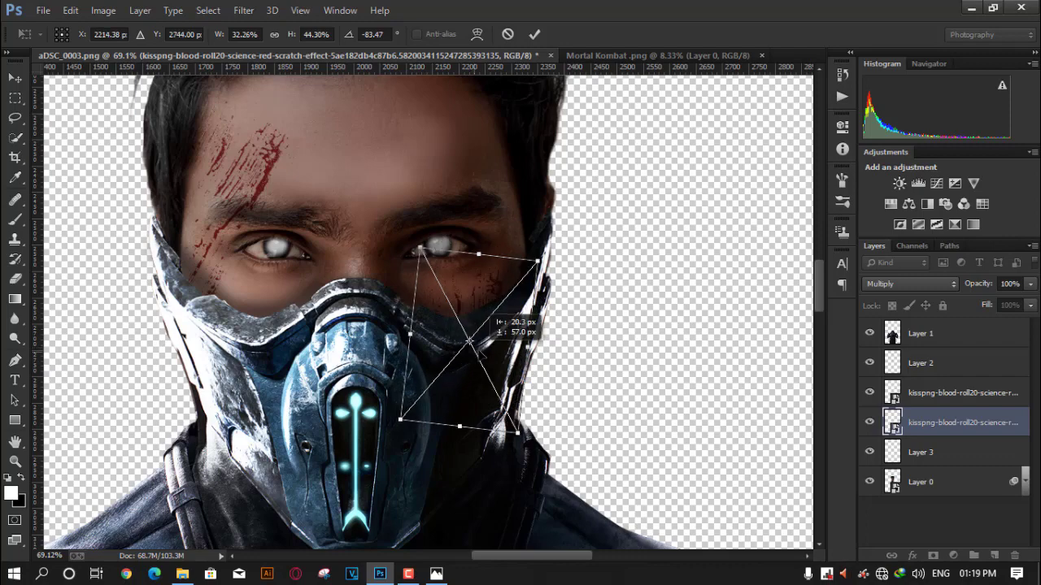
click(534, 35)
key(e)
scroll(662, 355, down, 3)
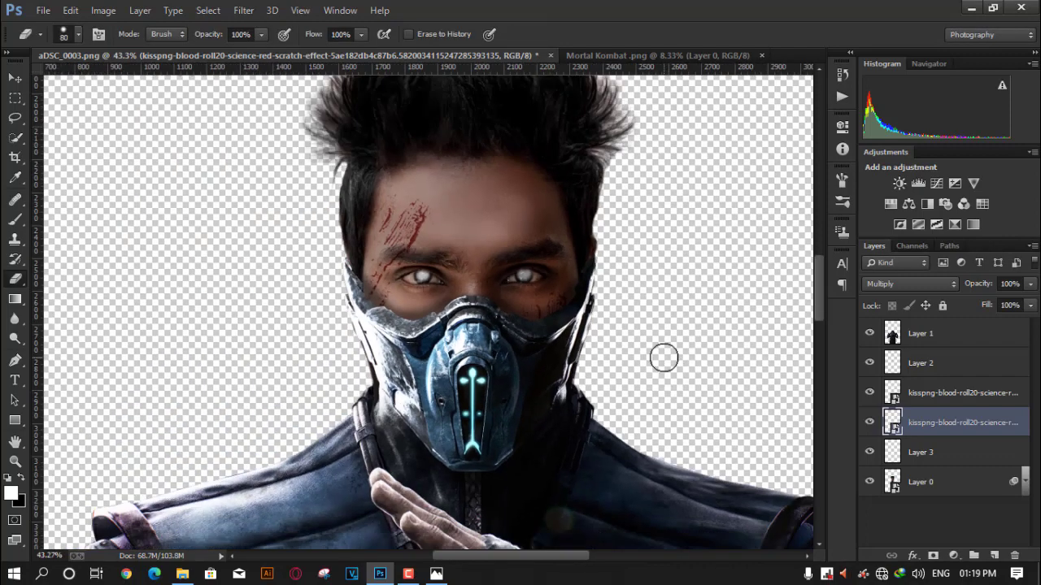
scroll(662, 328, down, 10)
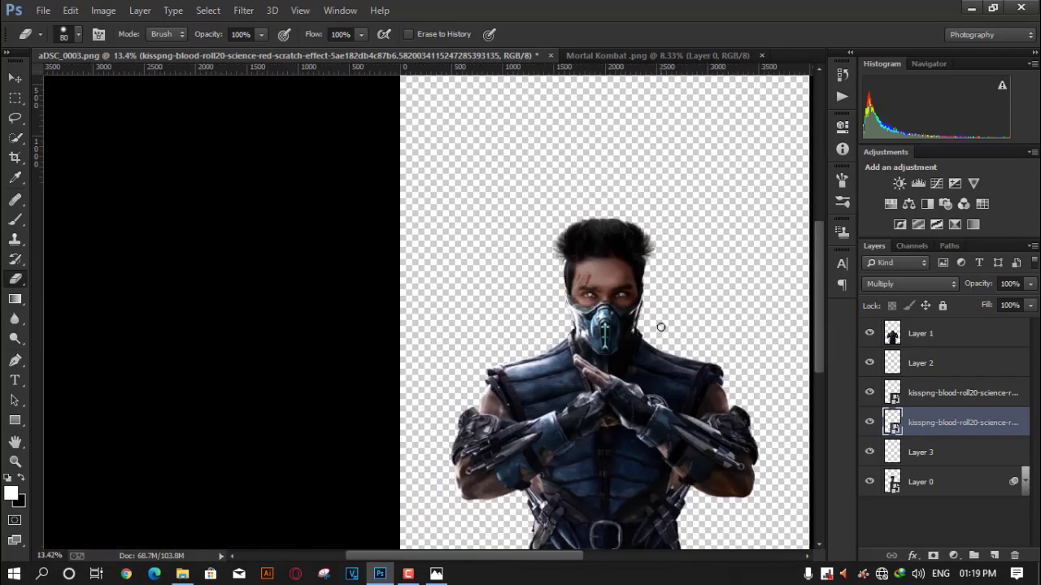
scroll(635, 336, down, 5)
- Merge all visible layers into Layer 2 and convert it to a Smart Object
right_click(953, 393)
click(675, 459)
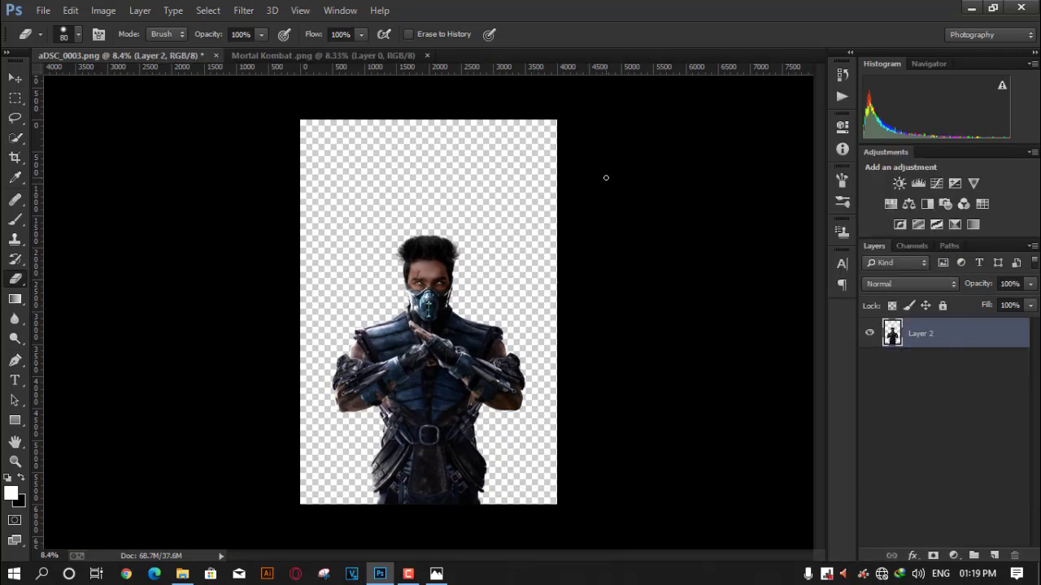
right_click(897, 393)
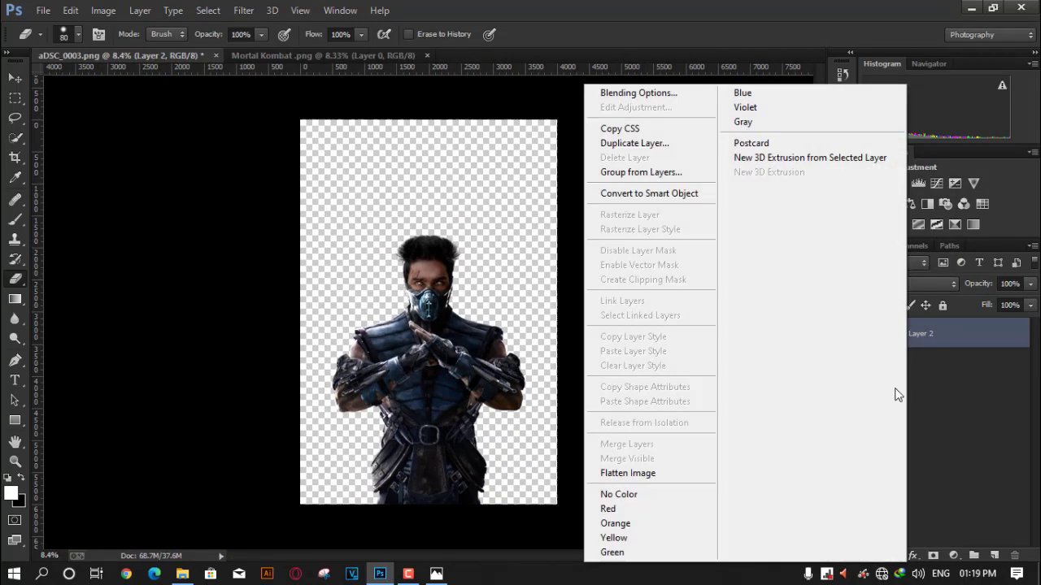
click(598, 194)
key(ctrl+t)
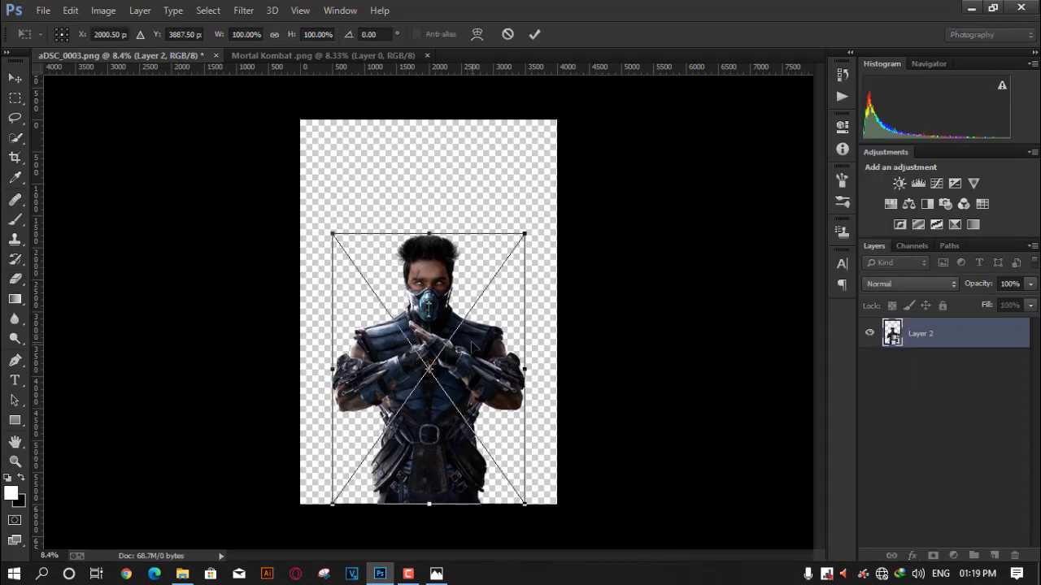
click(534, 33)
key(e)
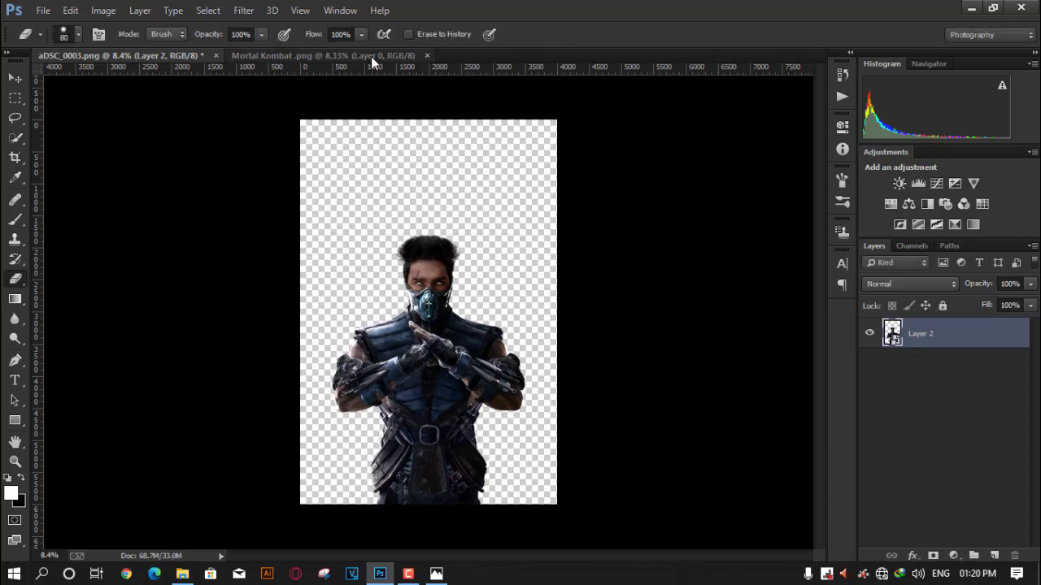
- Close the Mortal Kombat png document and open Mortal Kombat.jpg from the stock folder
click(360, 55)
click(427, 55)
click(971, 8)
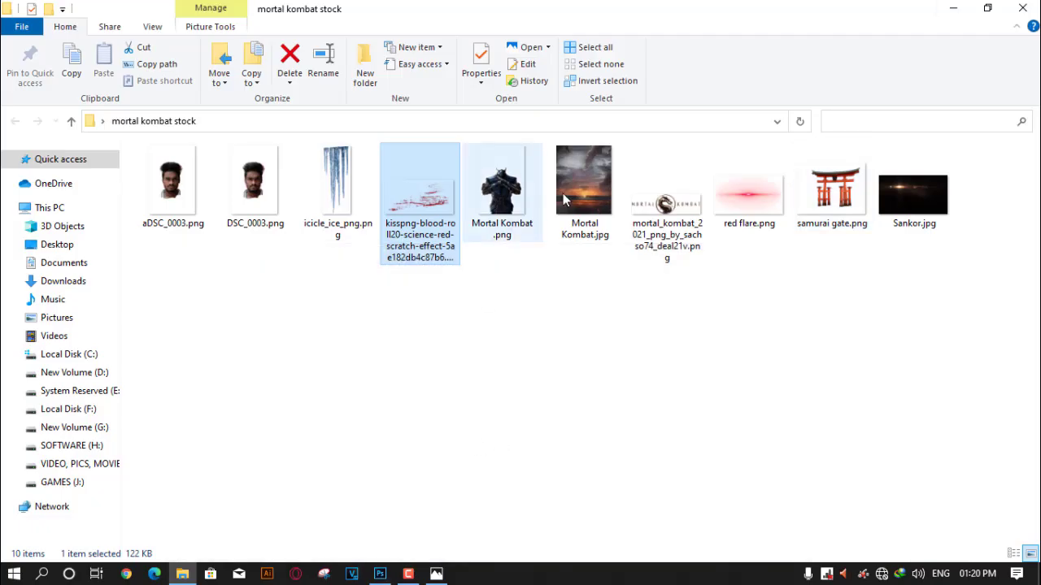
drag(569, 189, 595, 332)
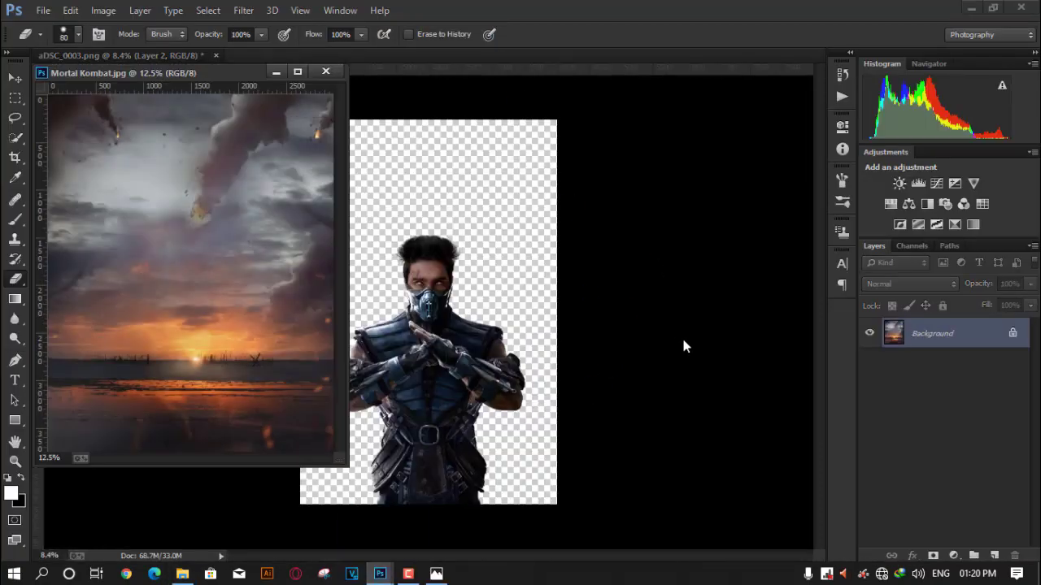
- Dock Mortal Kombat.jpg as a tab and copy the ninja figure into it
drag(335, 73, 543, 57)
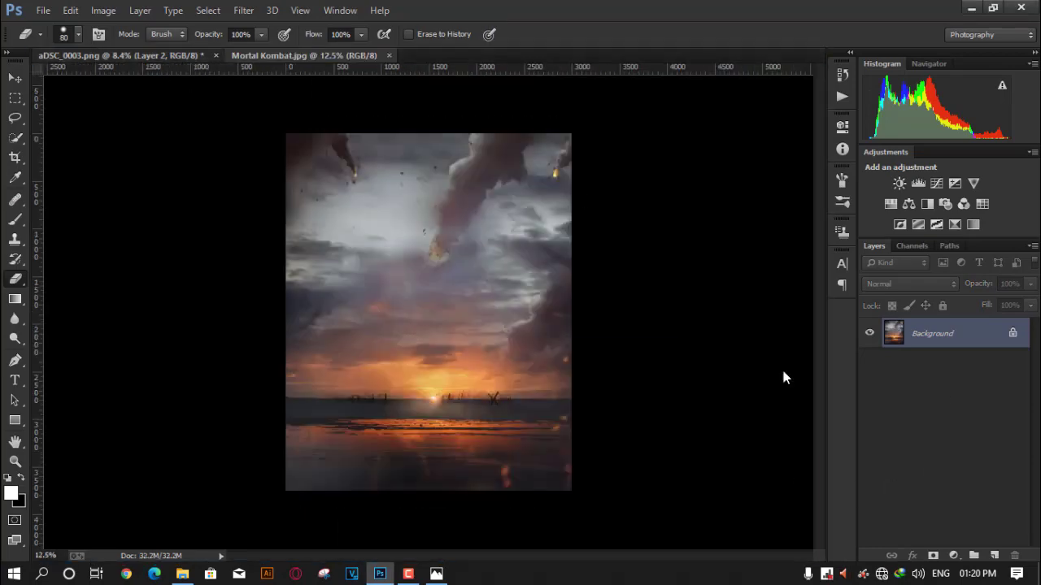
click(121, 55)
mouse_move(422, 325)
mouse_down()
mouse_move(439, 374)
mouse_move(488, 381)
mouse_up()
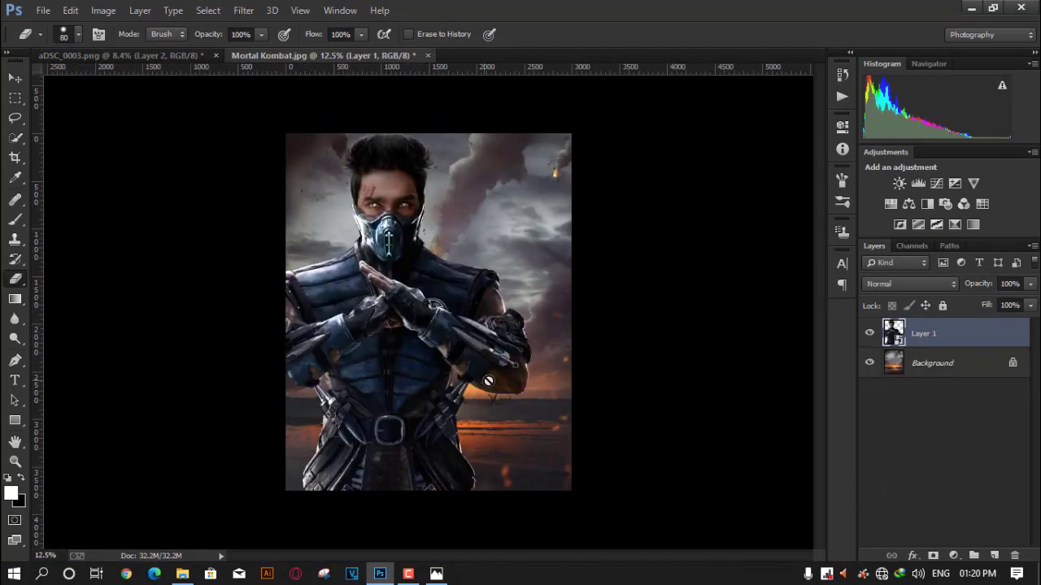
- Scale the ninja figure down to about 29% and centre it over the sunset
key(ctrl+t)
drag(569, 487, 488, 479)
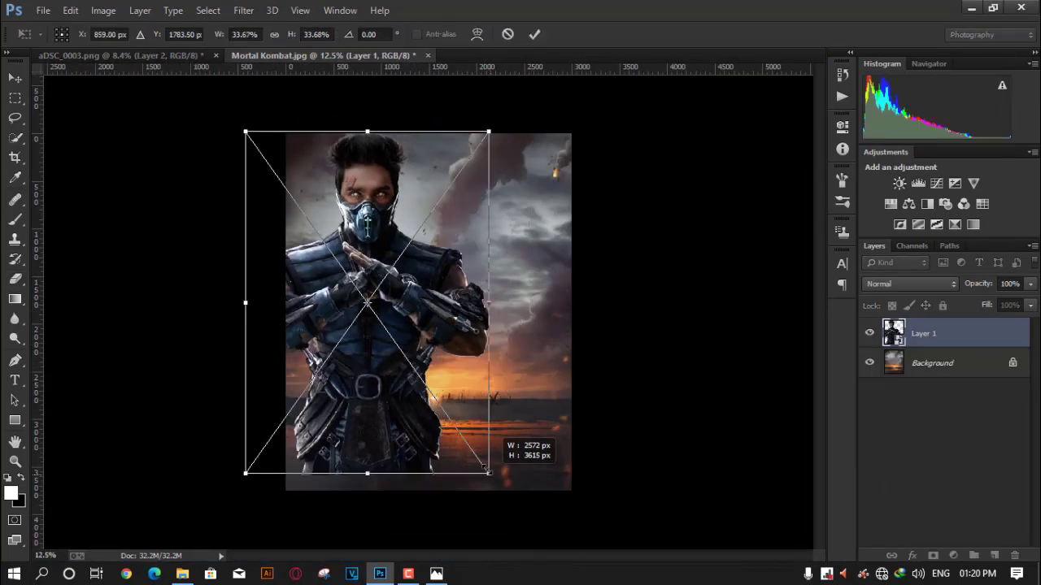
mouse_move(432, 374)
mouse_down()
mouse_move(490, 377)
mouse_move(492, 392)
mouse_up()
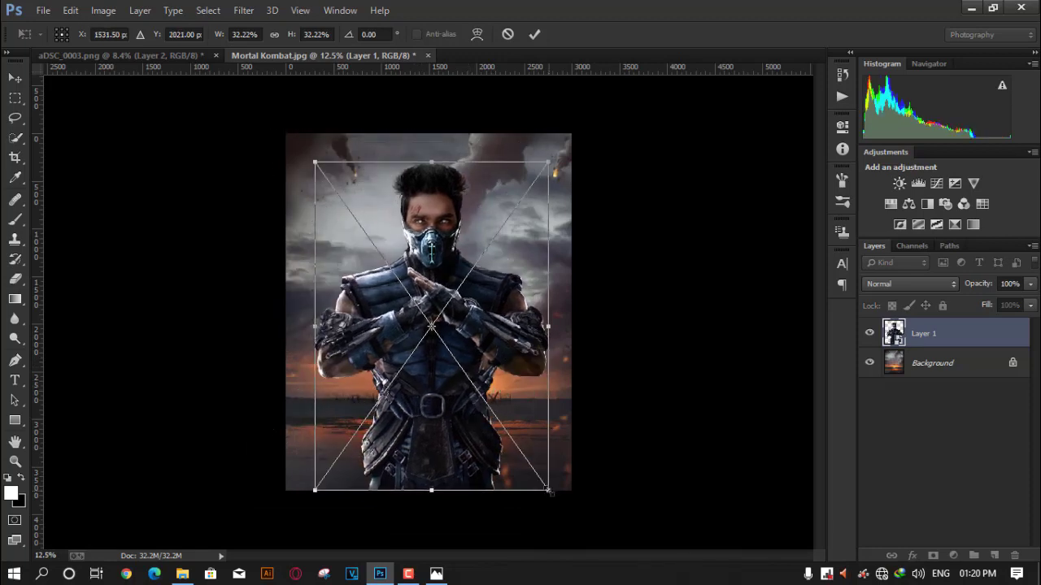
mouse_move(549, 491)
mouse_down()
mouse_move(558, 490)
mouse_move(537, 475)
mouse_up()
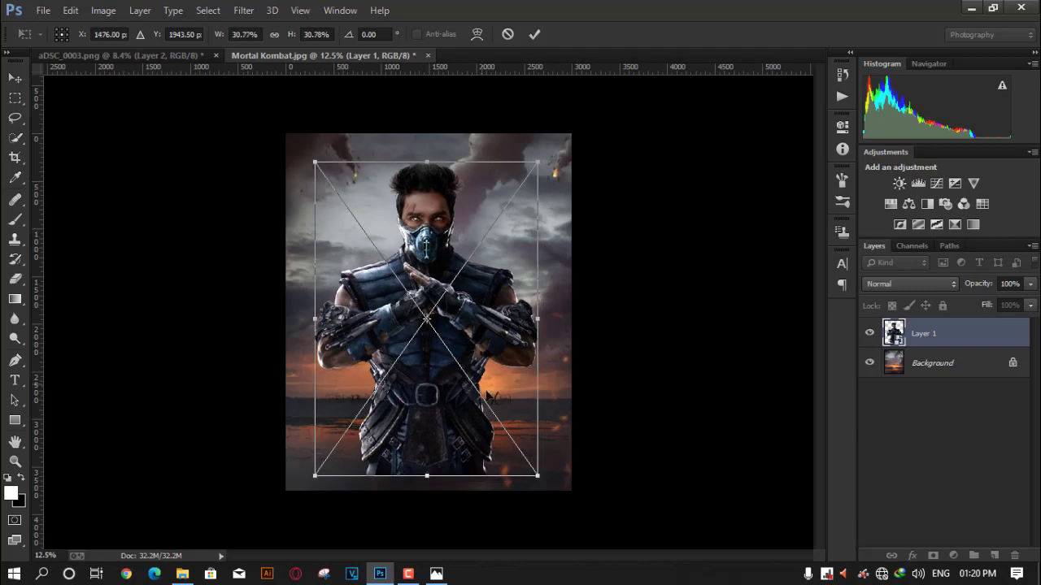
drag(488, 396, 497, 404)
drag(550, 490, 540, 482)
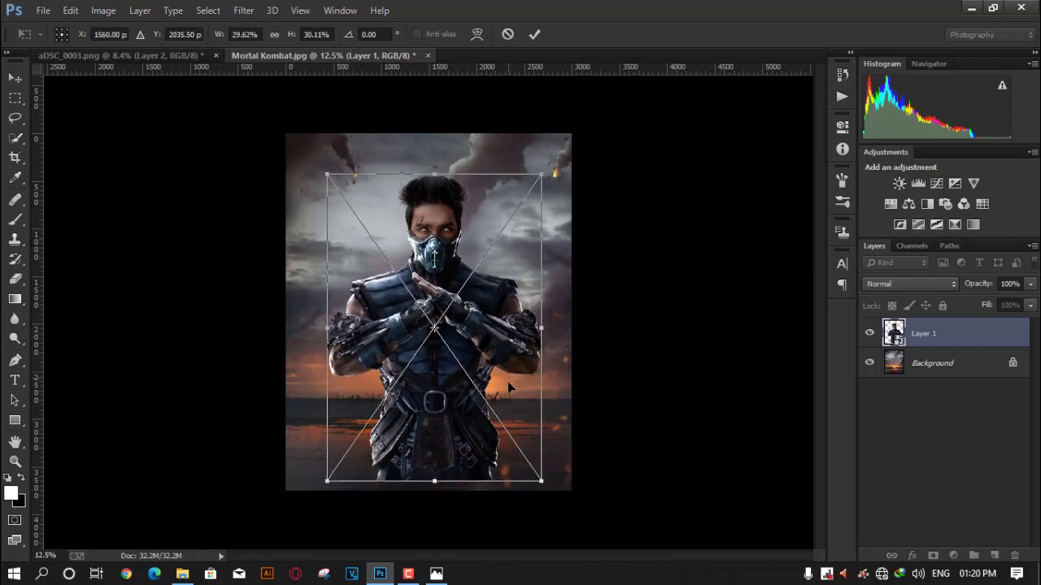
drag(502, 385, 505, 393)
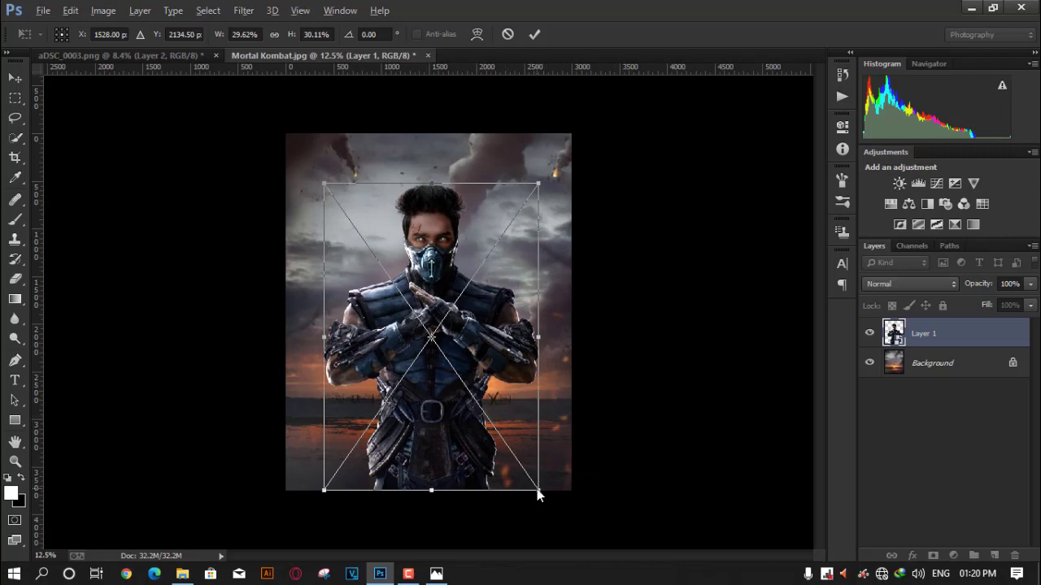
drag(538, 491, 536, 485)
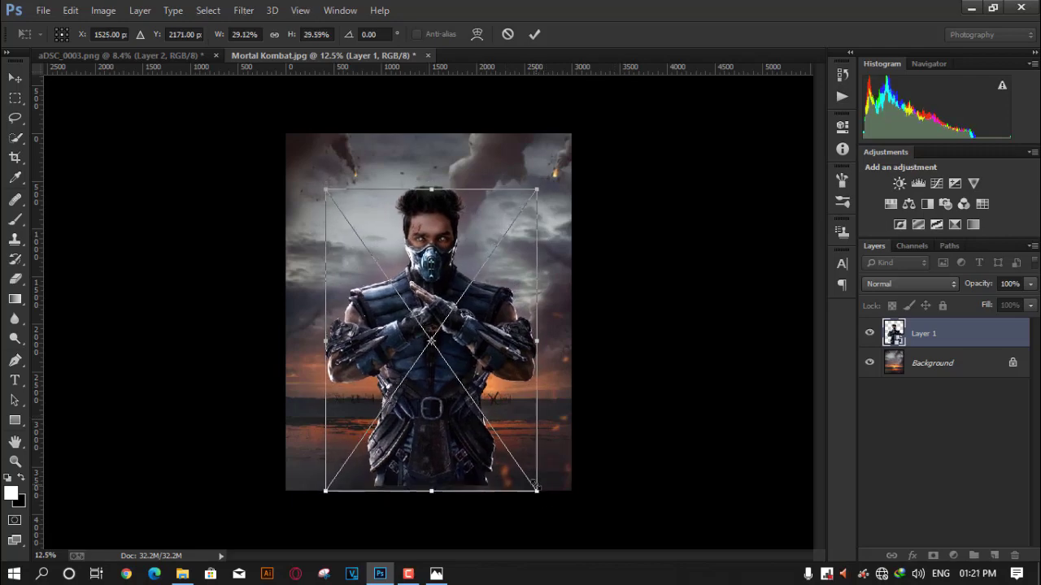
drag(460, 449, 461, 456)
- Lower the figure toward the bottom edge and commit its placement
scroll(436, 459, up, 5)
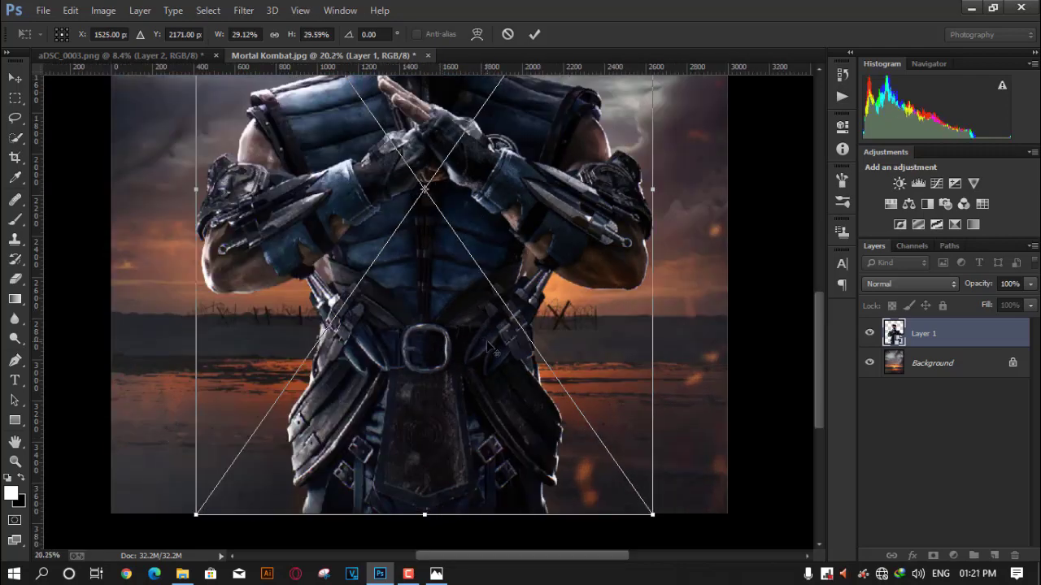
scroll(489, 348, down, 2)
scroll(489, 347, down, 1)
drag(484, 342, 488, 345)
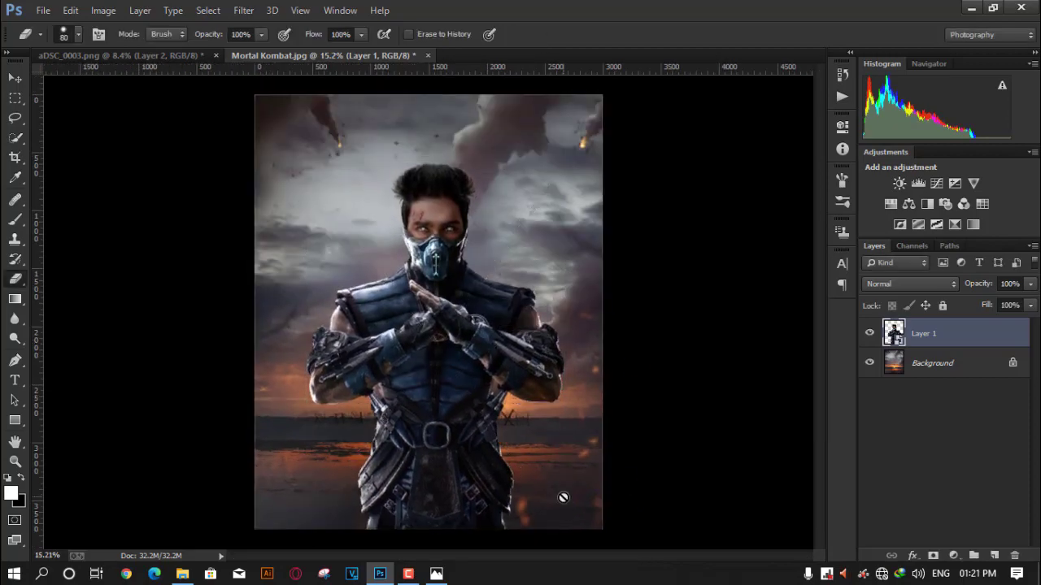
scroll(485, 291, up, 3)
scroll(486, 291, up, 2)
scroll(485, 291, up, 2)
scroll(486, 292, down, 3)
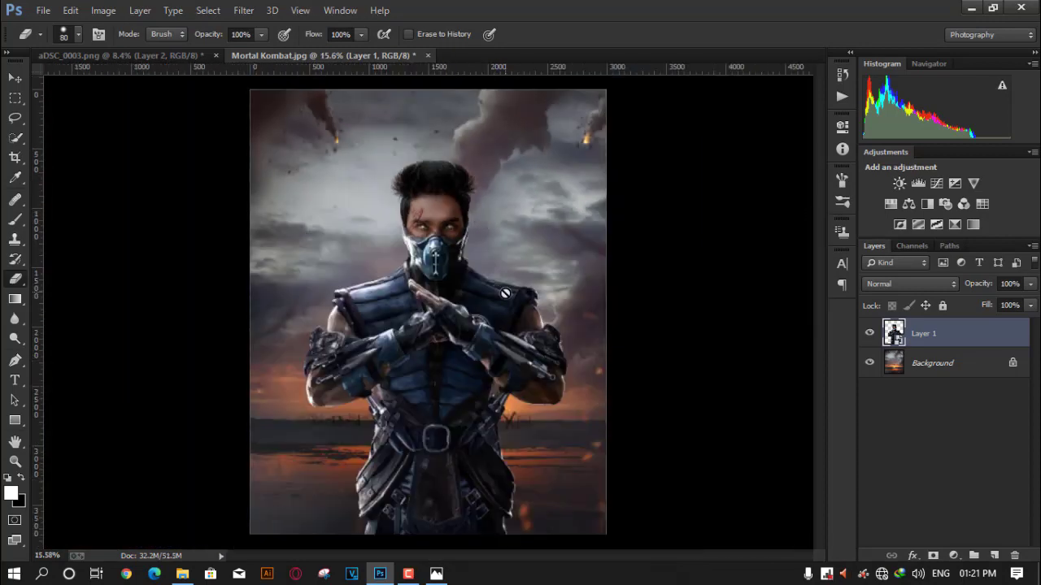
key(ctrl+t)
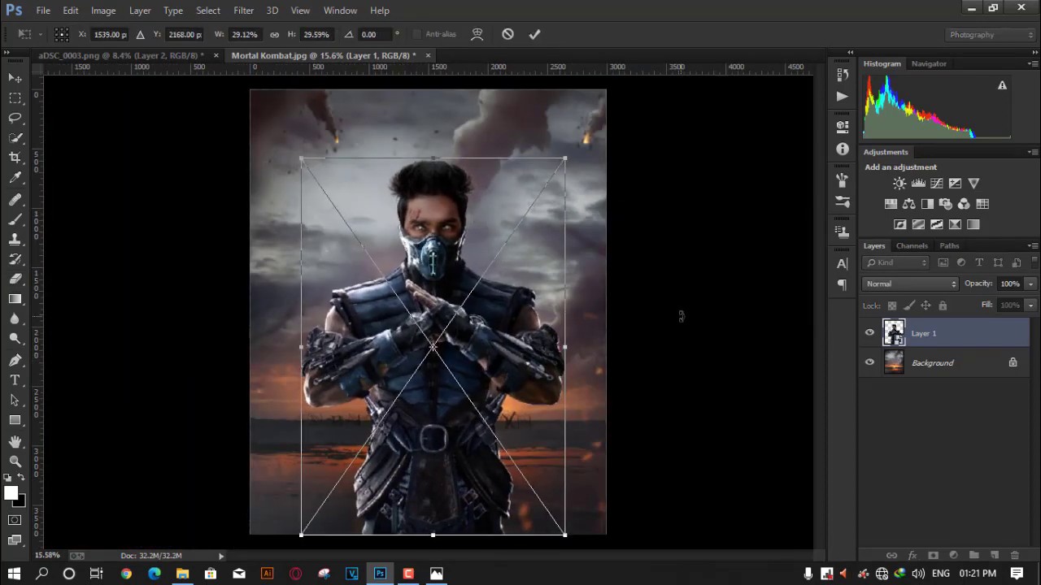
click(538, 37)
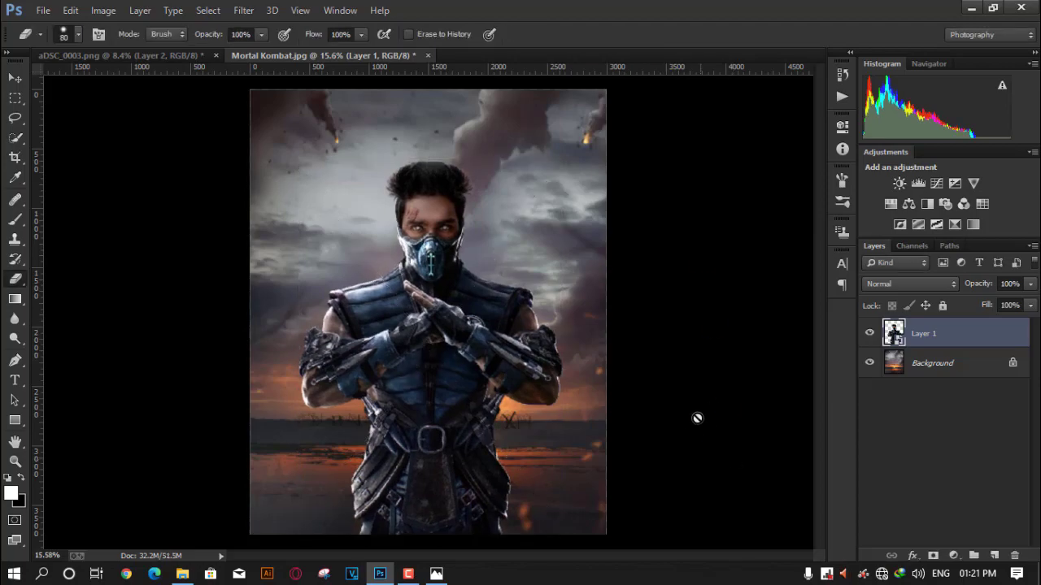
- Place samurai gate.png as a smart object layer behind the ninja
click(182, 574)
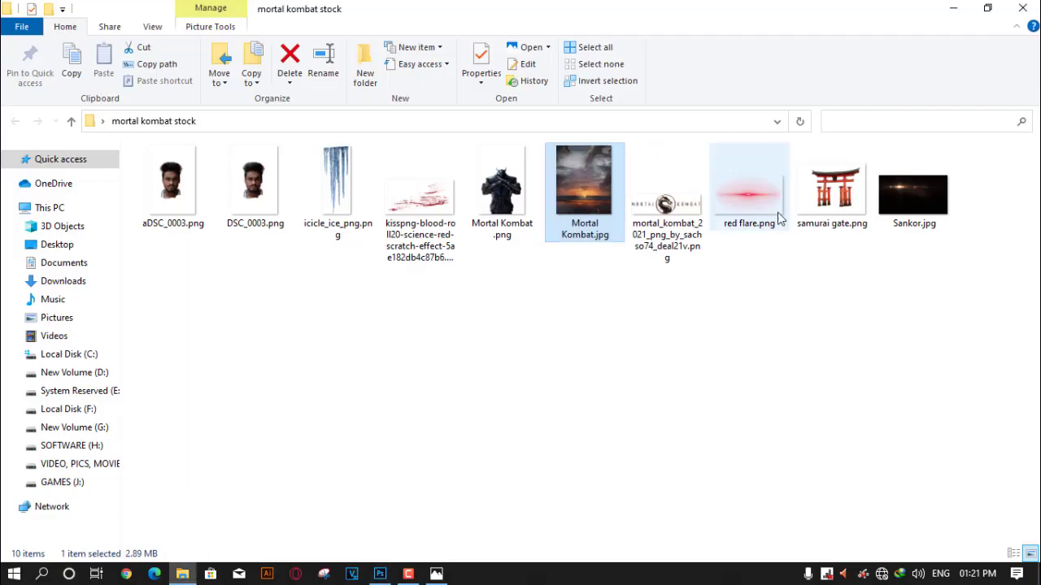
mouse_move(824, 187)
mouse_down()
mouse_move(456, 164)
mouse_move(493, 171)
mouse_up()
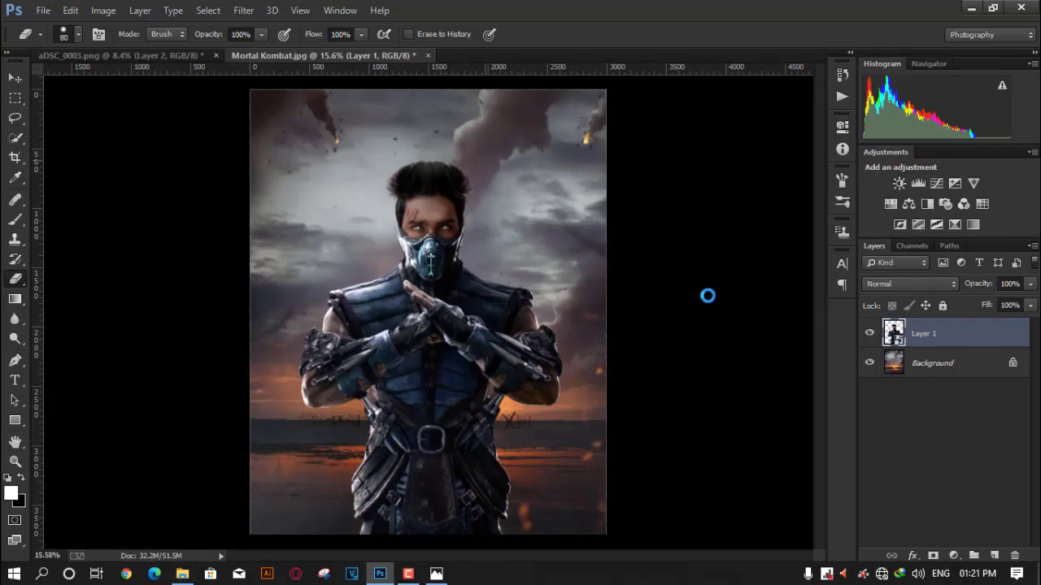
click(538, 34)
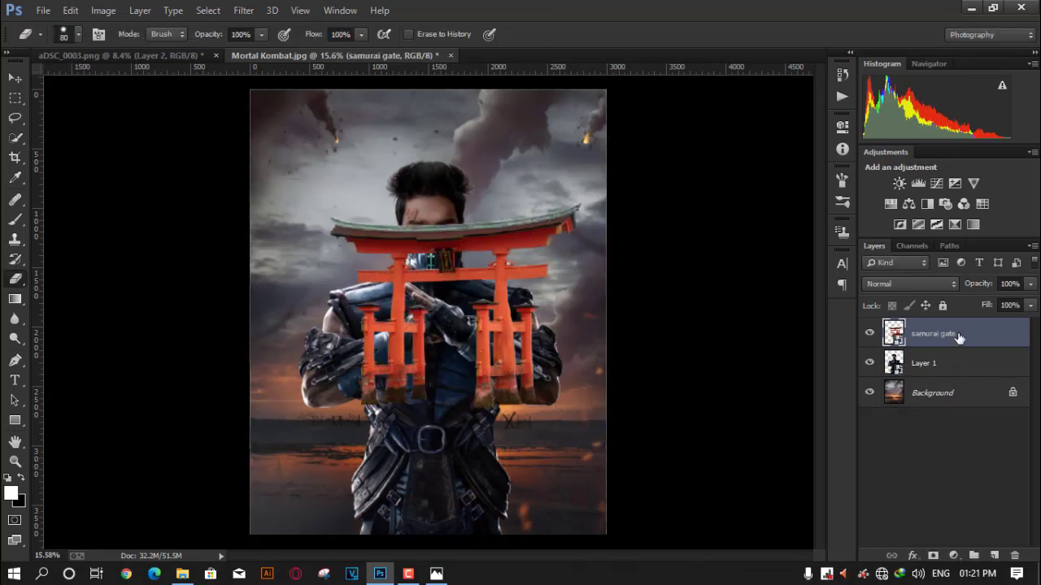
right_click(959, 335)
click(882, 444)
key(ctrl+t)
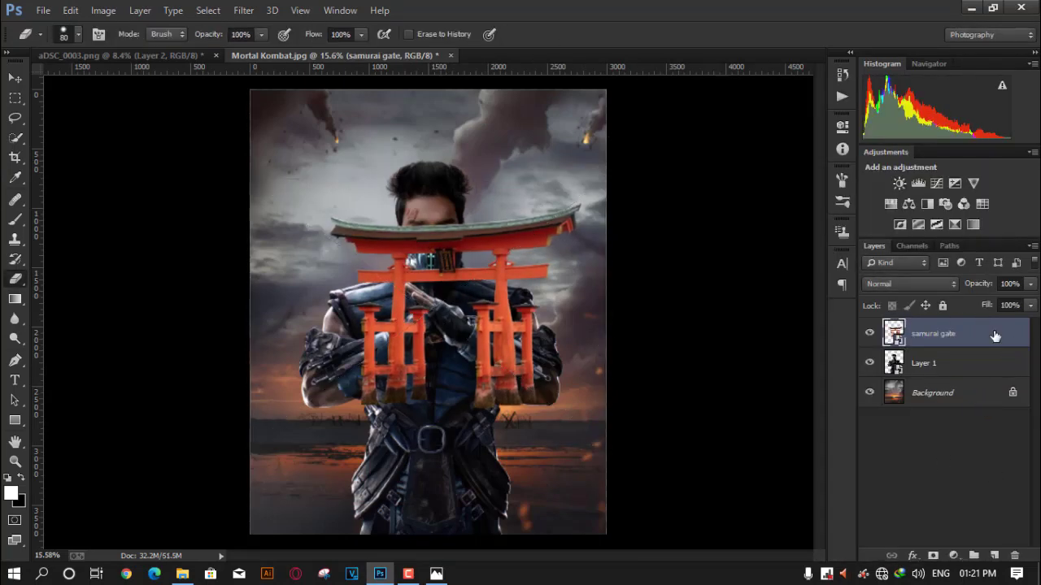
drag(976, 333, 975, 373)
- Shrink the torii gate and nudge it up, right and down into position
key(ctrl+t)
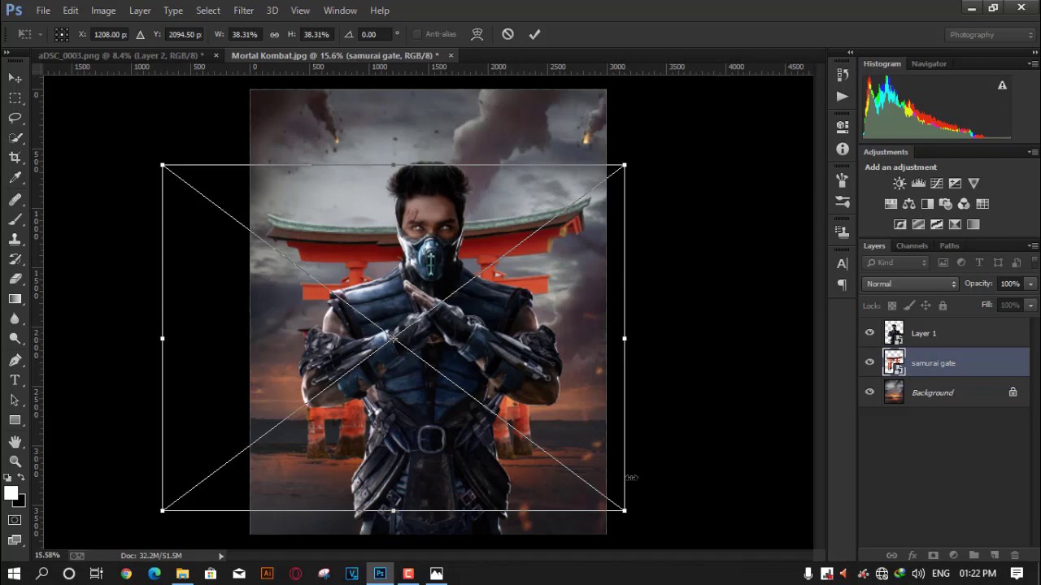
drag(624, 511, 615, 511)
key(Up)
key(Up)
key(Up)
key(Up)
key(Up)
key(Up)
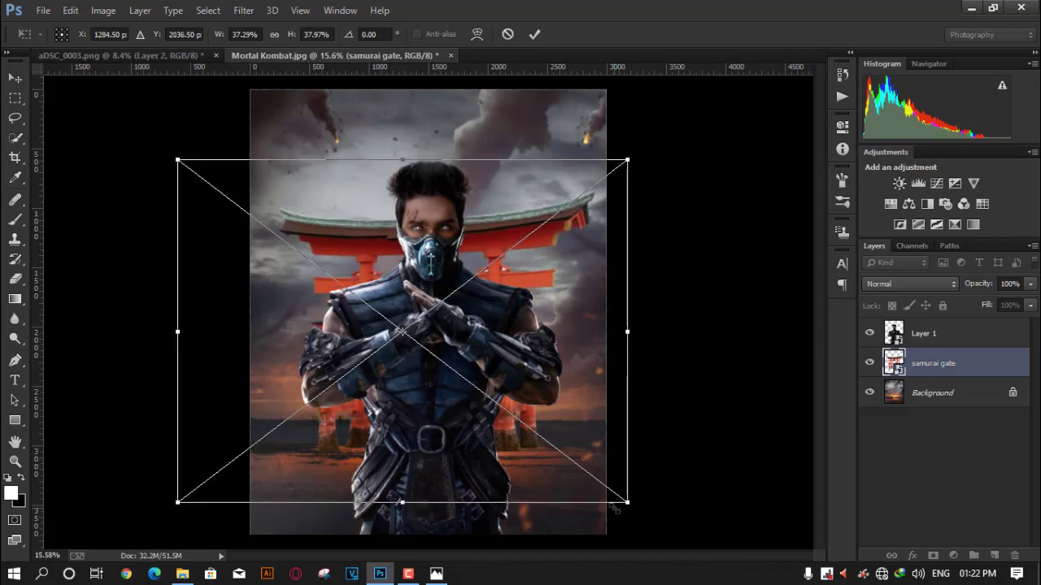
key(Up)
key(Up)
key(Up)
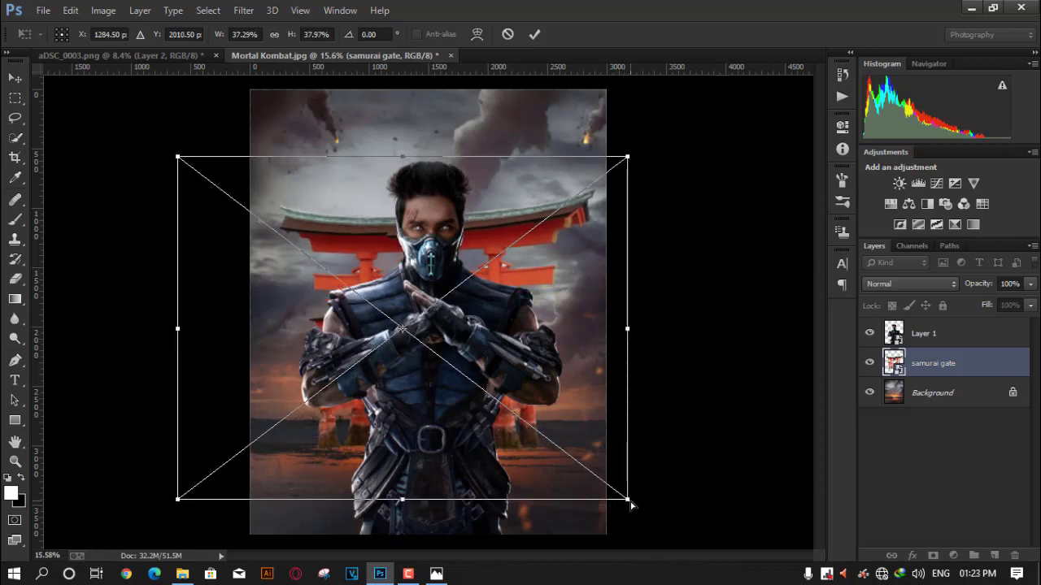
drag(631, 506, 616, 486)
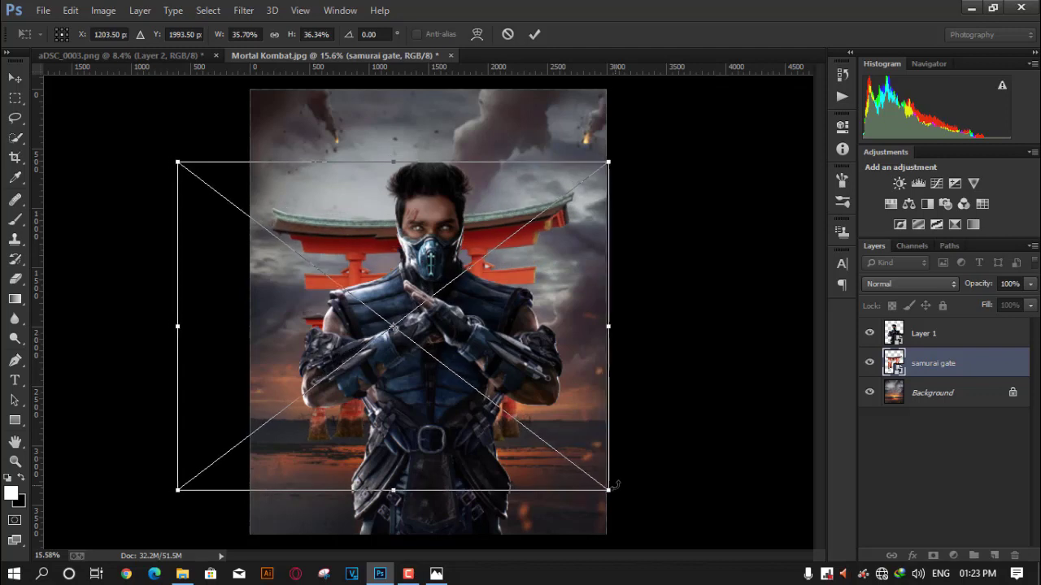
key(Right)
key(Right)
key(Right)
key(Right)
key(Right)
key(Right)
key(Down)
key(Right)
key(Right)
key(Right)
key(Right)
key(Right)
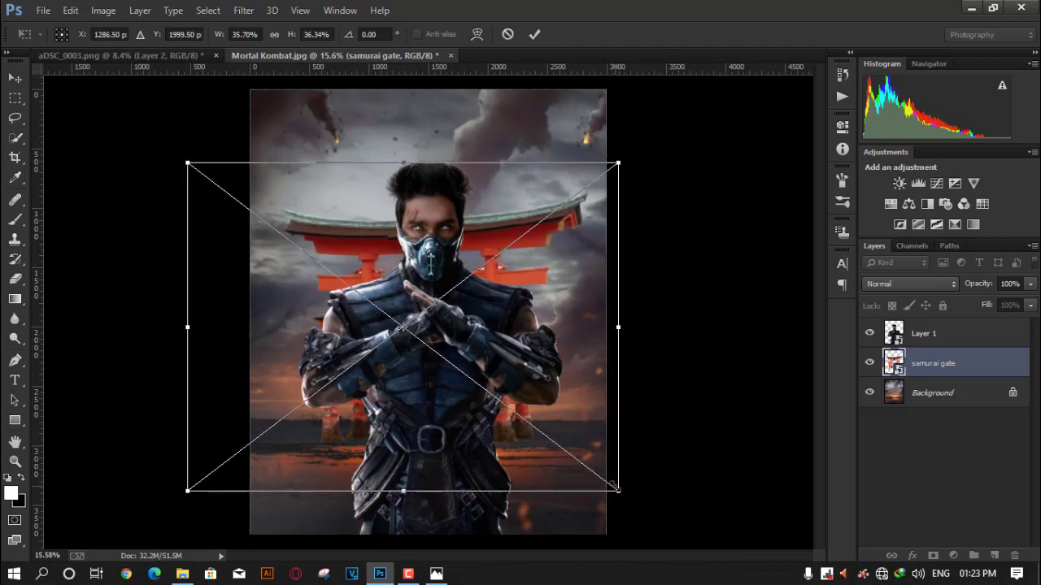
key(Right)
key(Down)
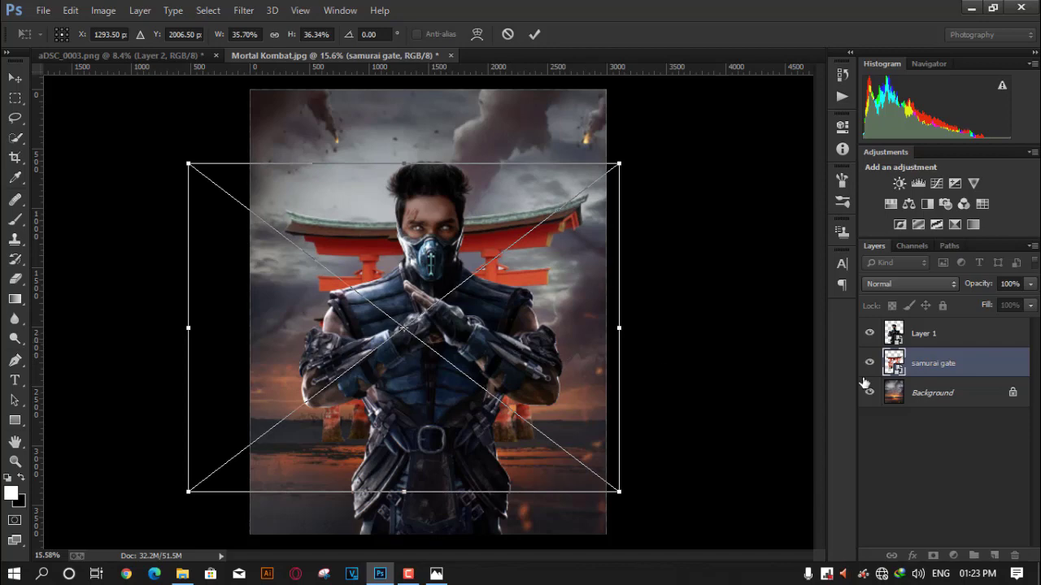
click(534, 34)
key(e)
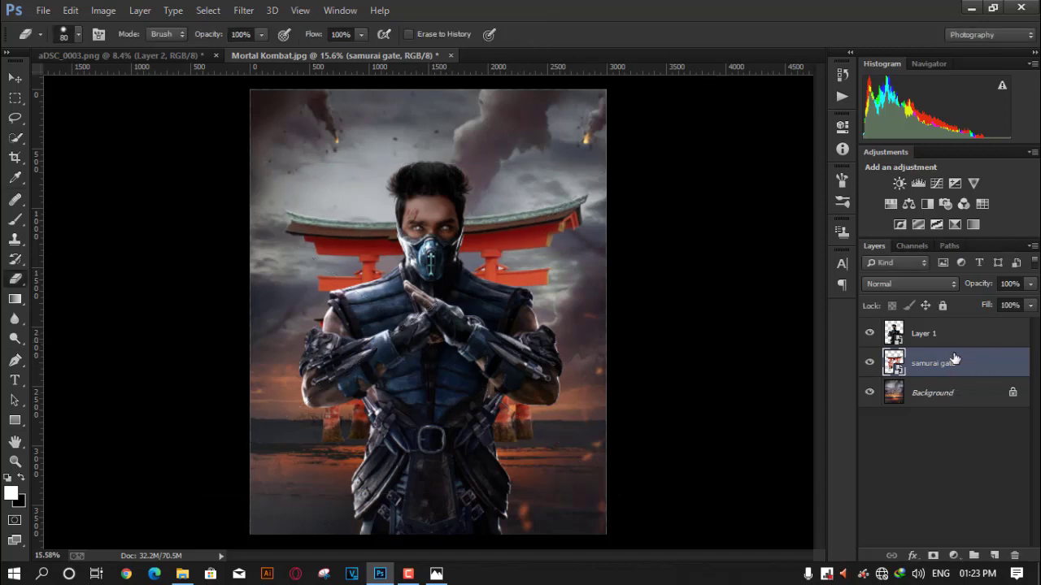
- Enlarge the ninja on Layer 1 slightly and shift it a little left and down
click(943, 333)
key(ctrl+t)
drag(563, 537, 574, 553)
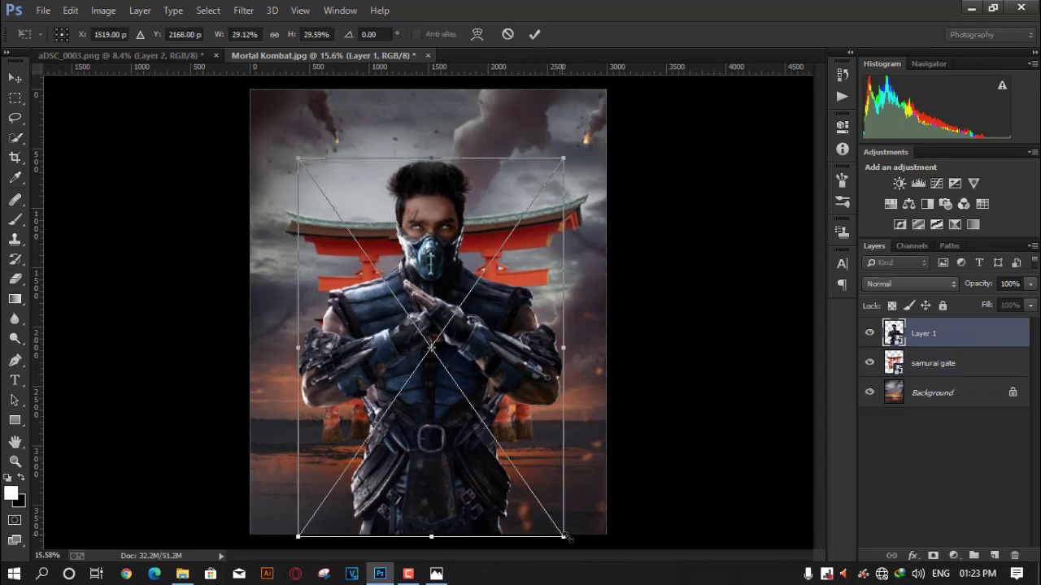
drag(511, 480, 512, 470)
drag(582, 163, 598, 149)
drag(543, 229, 540, 239)
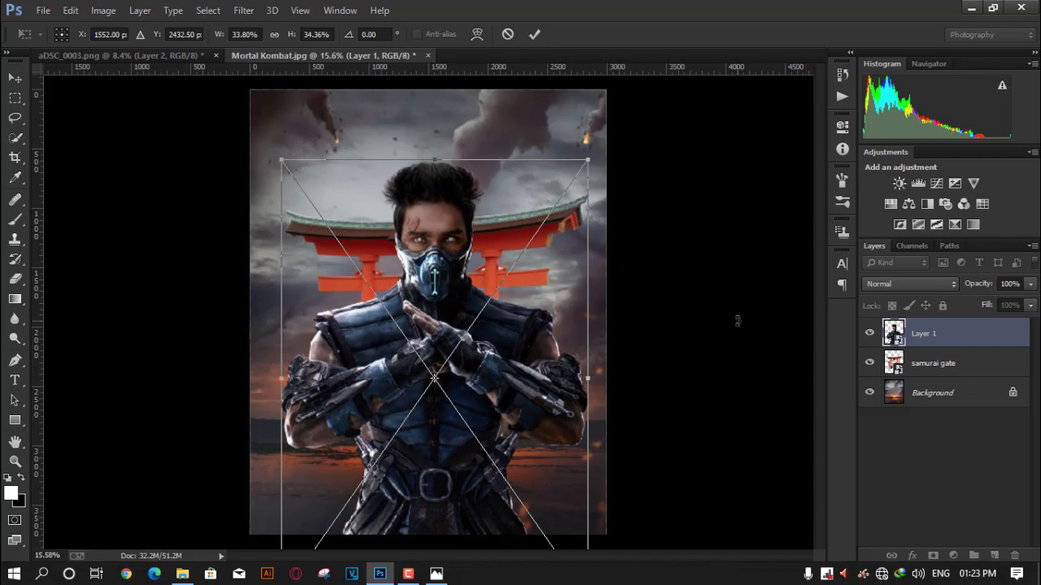
key(Left)
key(Left)
key(Return)
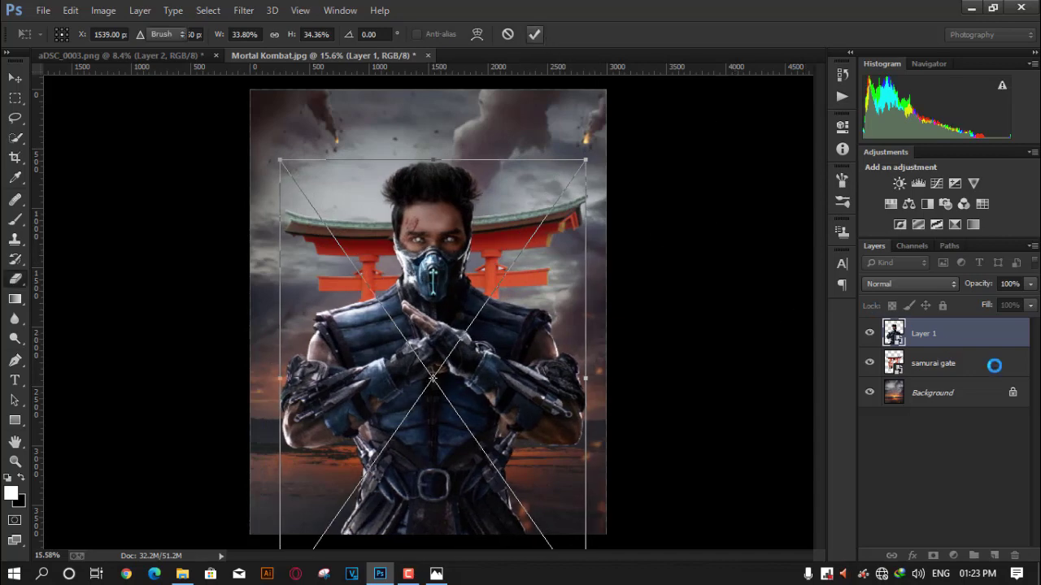
- Enlarge the samurai gate slightly and nudge it down and left, then fit the image in view
click(995, 363)
key(ctrl+t)
drag(618, 492, 618, 498)
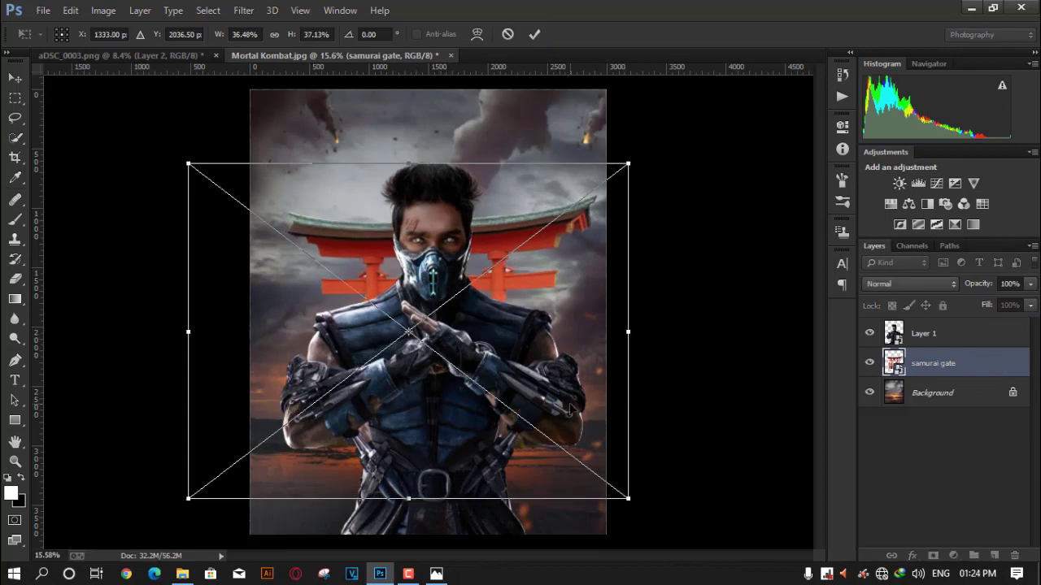
key(Right)
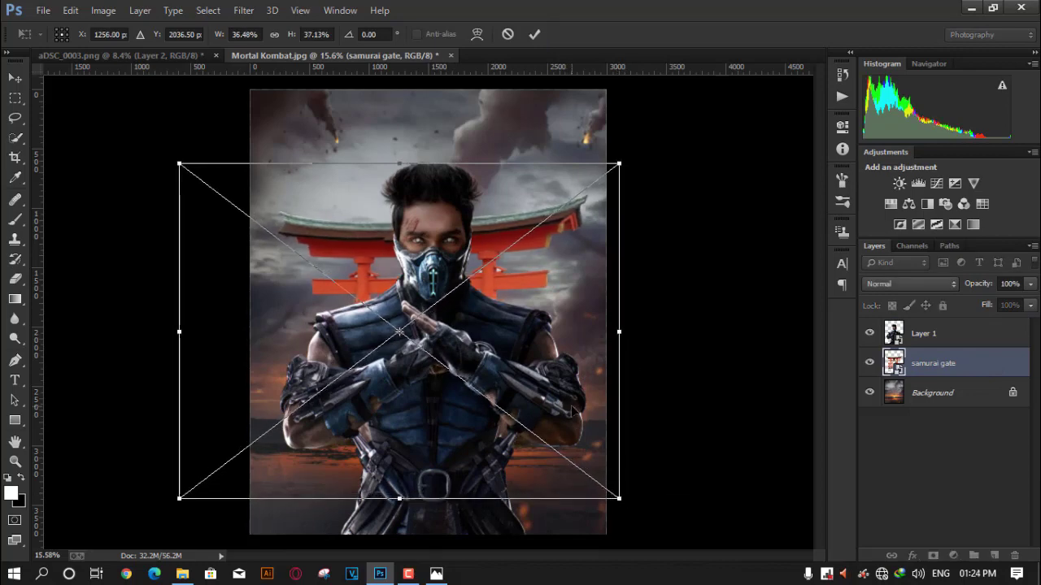
key(Down)
key(Down)
key(Down)
key(Down)
key(Down)
key(Down)
key(Down)
key(Down)
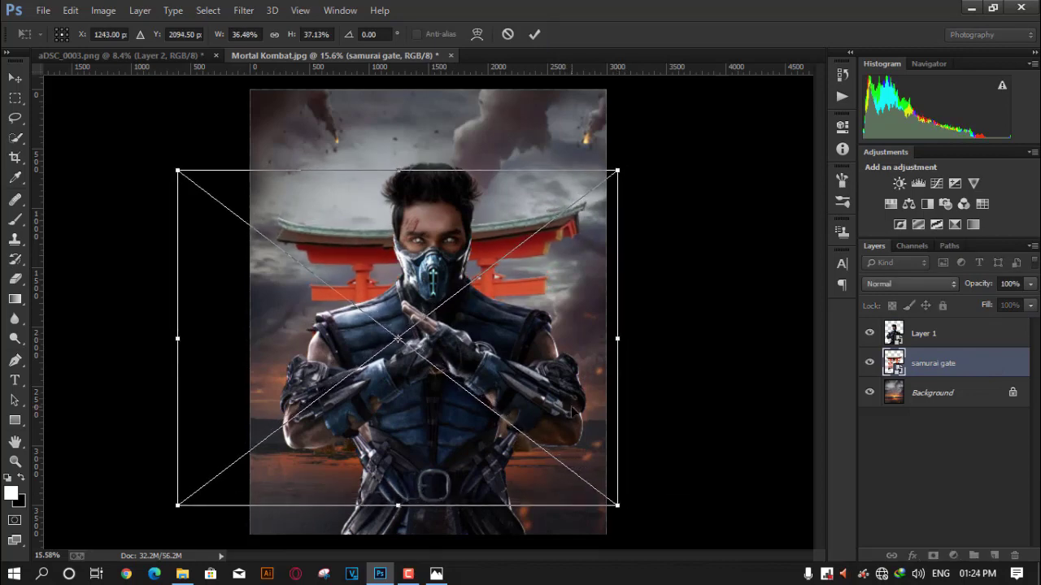
key(Up)
key(Up)
key(Up)
key(Down)
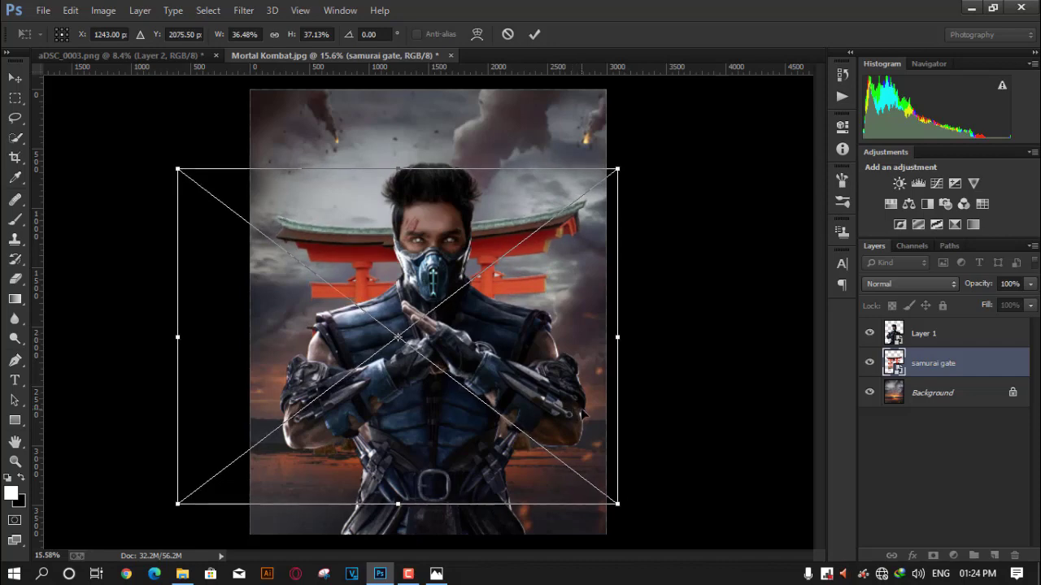
key(Down)
key(Left)
key(Left)
key(Down)
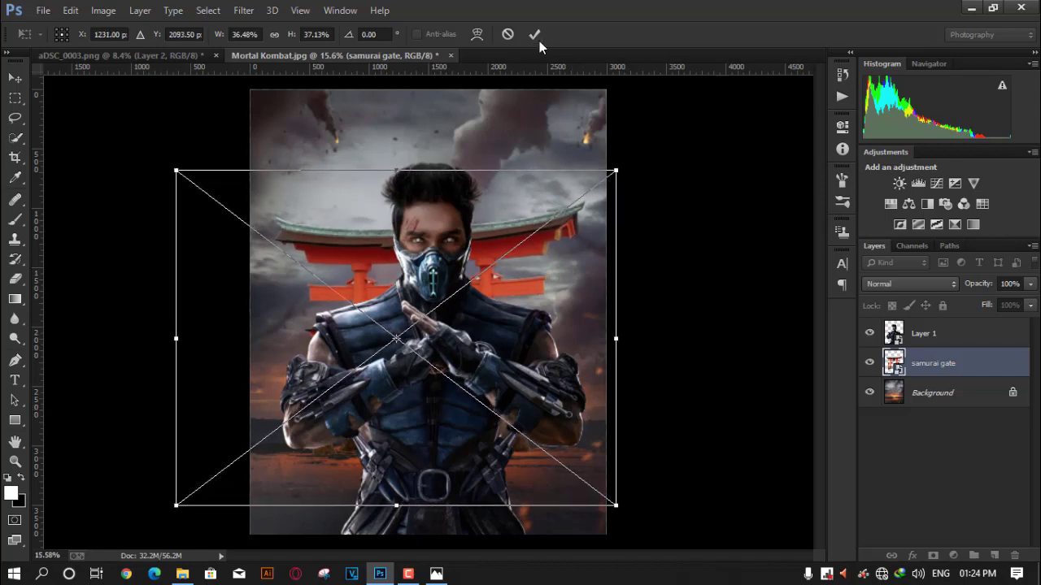
click(535, 36)
key(e)
key(ctrl+0)
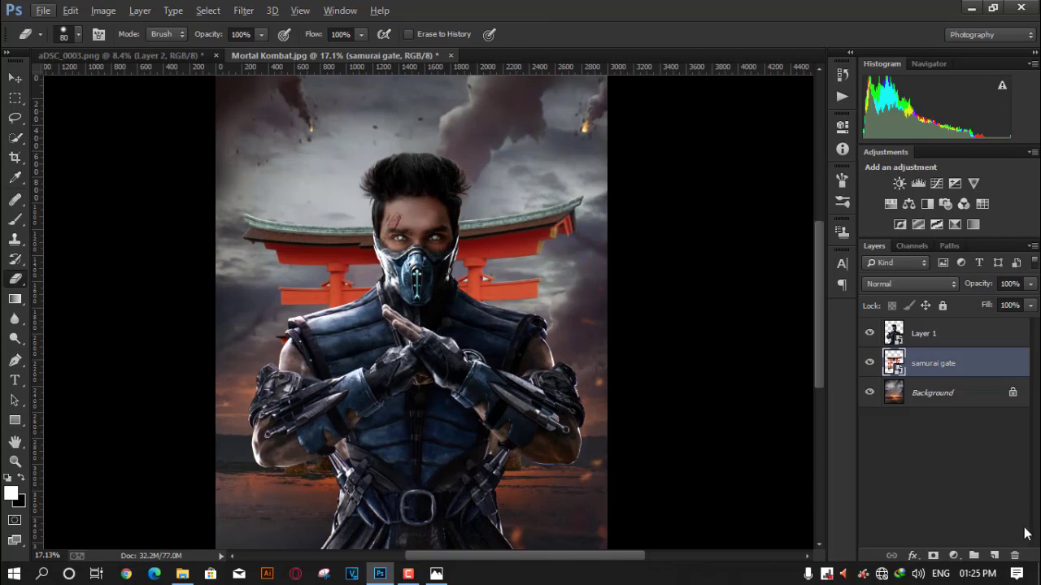
- Add Layer 2 in Screen mode beneath the samurai gate, with light orange #efae74 as foreground
click(994, 555)
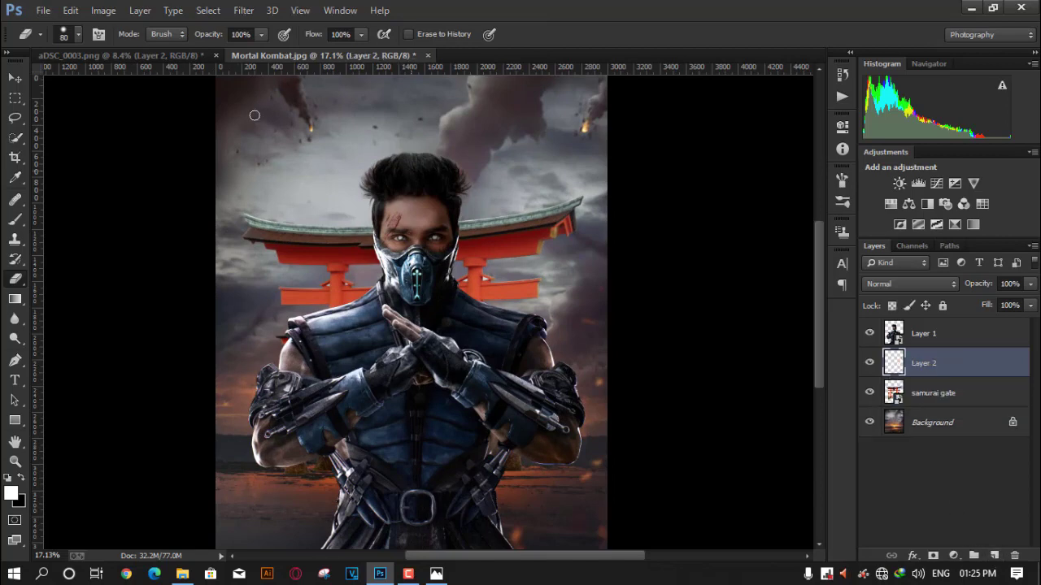
click(12, 488)
drag(330, 383, 330, 371)
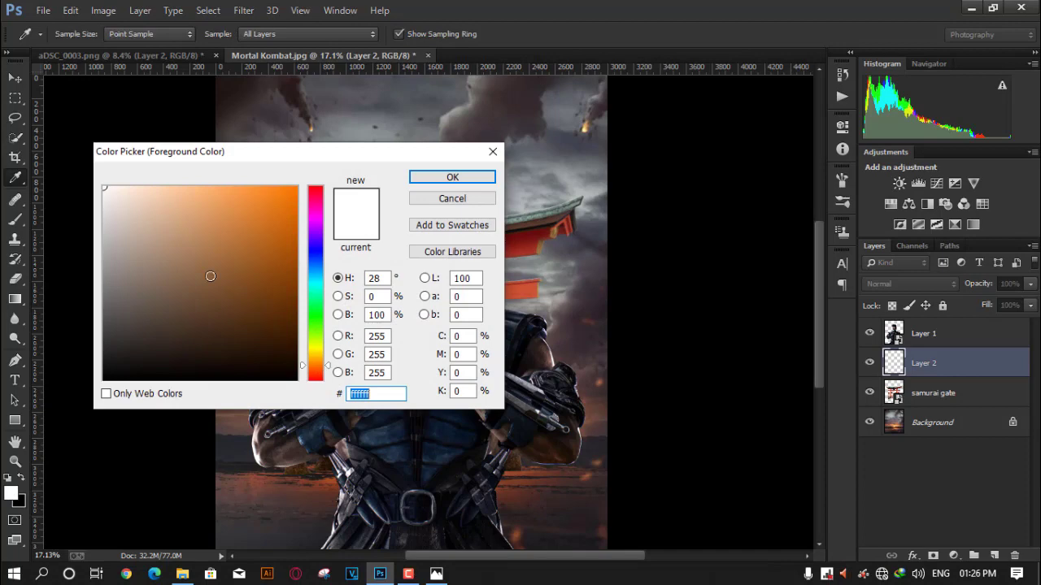
click(204, 198)
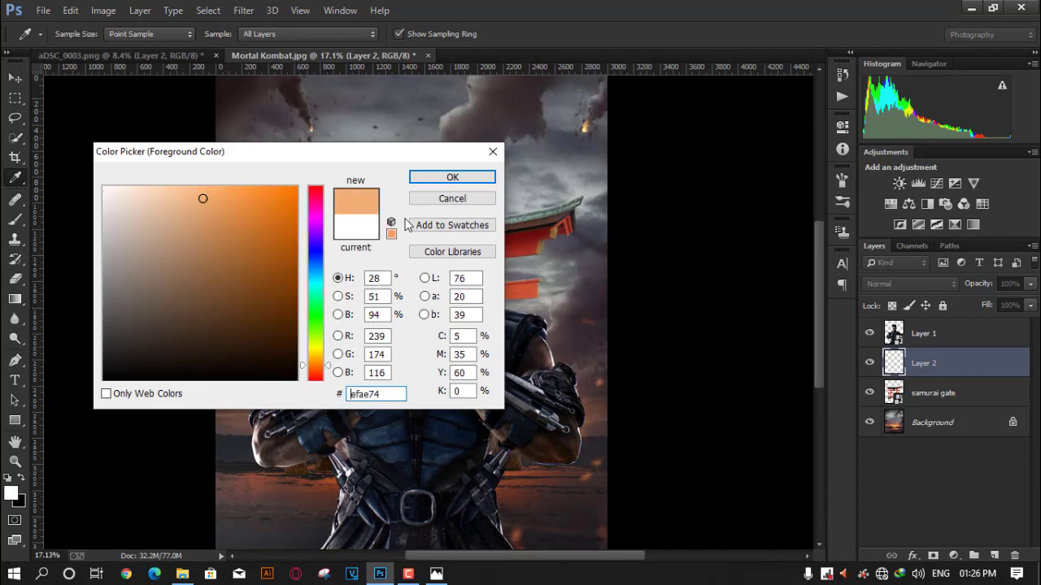
click(452, 178)
key(e)
click(911, 283)
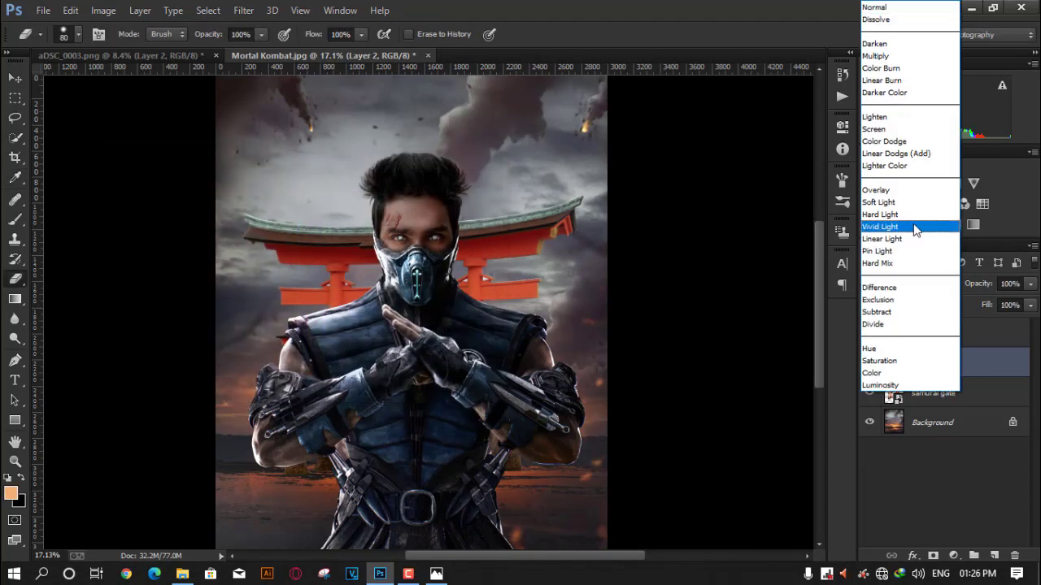
click(874, 128)
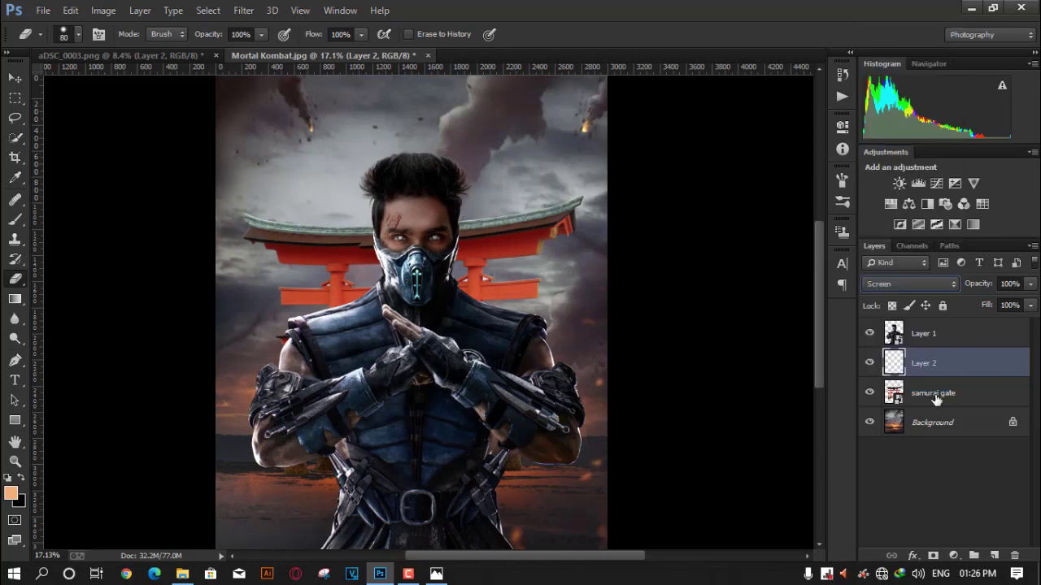
drag(935, 397, 950, 370)
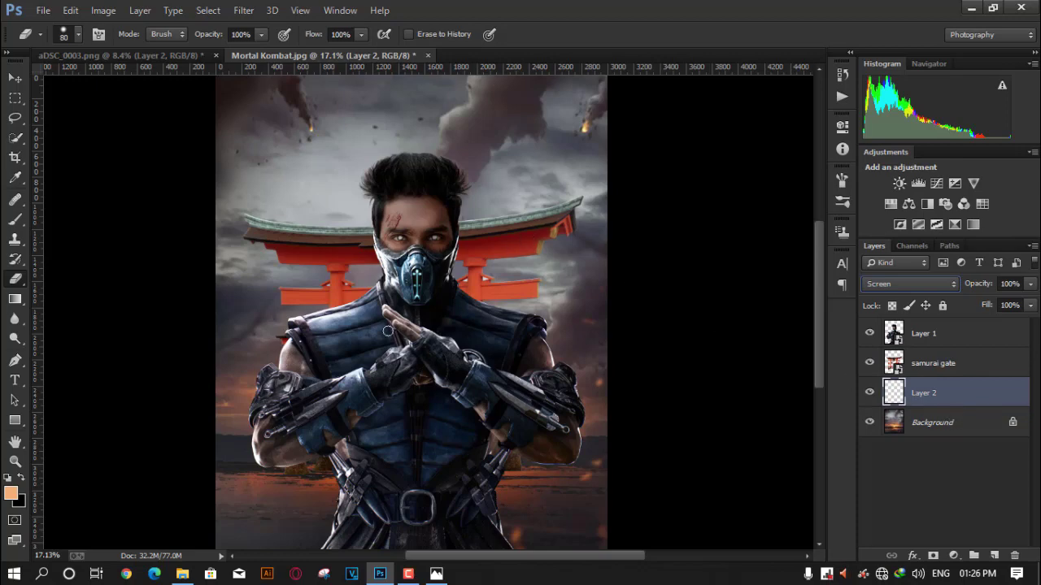
- Paint a soft orange glow around the gate with a 1900 px soft brush at 29% opacity
drag(14, 218, 89, 221)
click(77, 35)
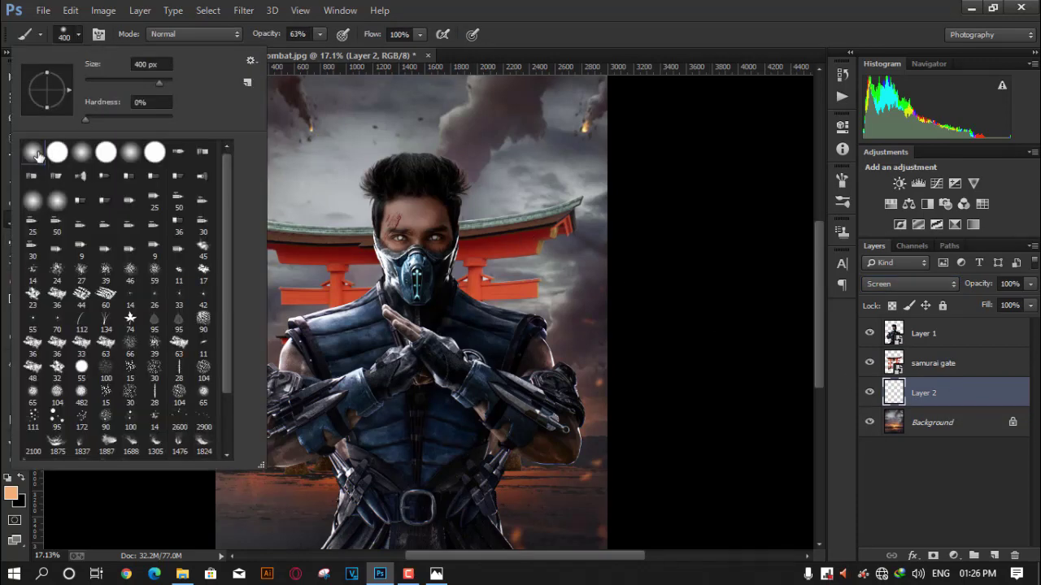
click(319, 35)
click(318, 35)
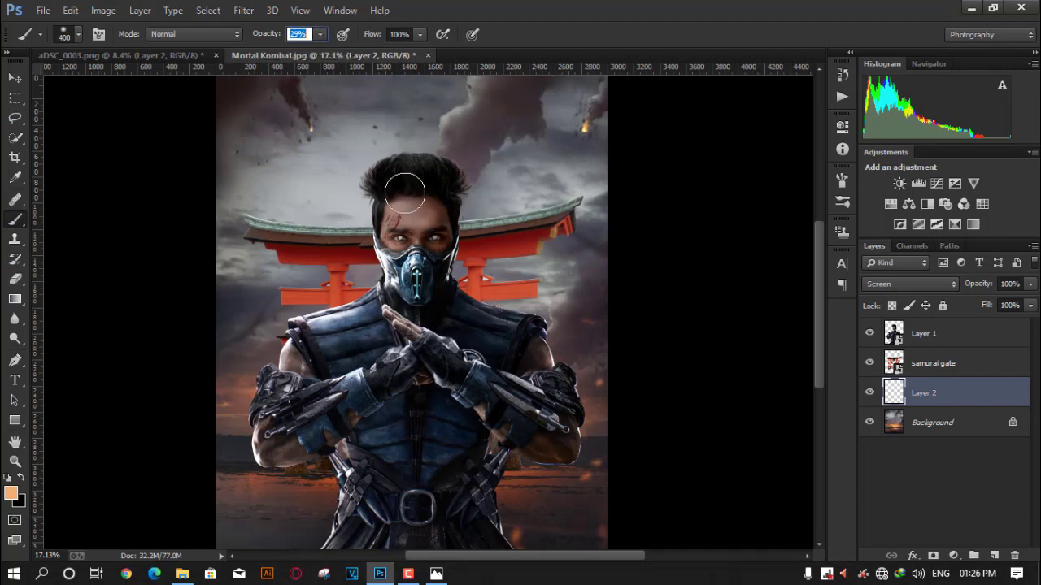
click(299, 34)
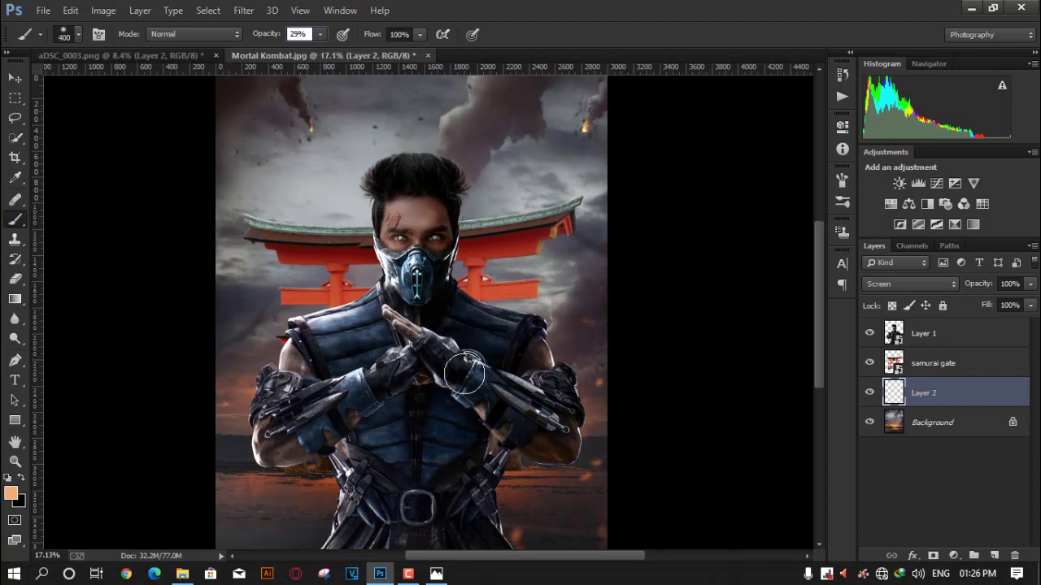
key(bracketright)
key(bracketright)
key(bracketright)
key(bracketright)
key(bracketright)
key(bracketright)
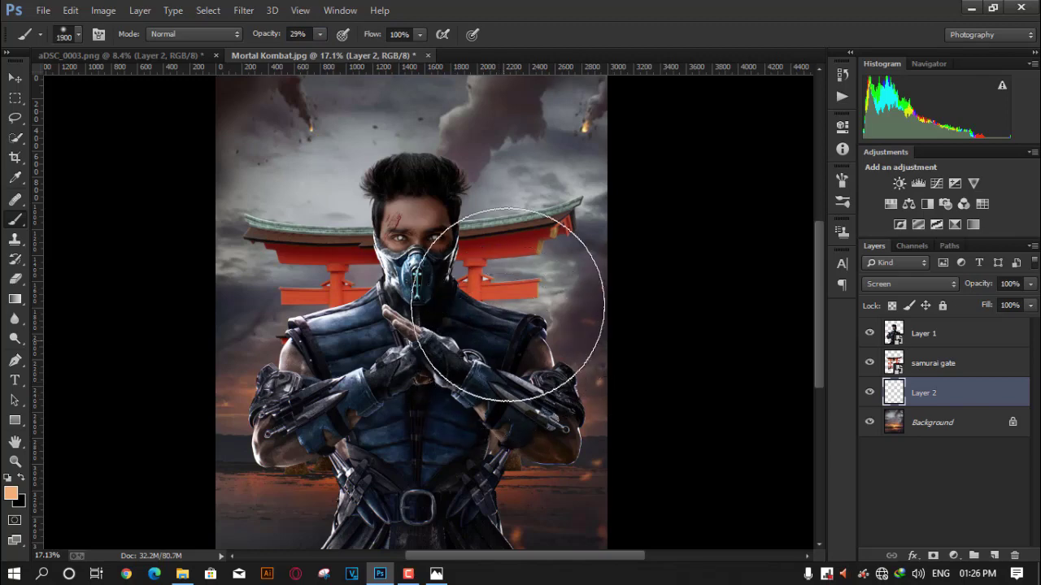
drag(540, 450, 554, 268)
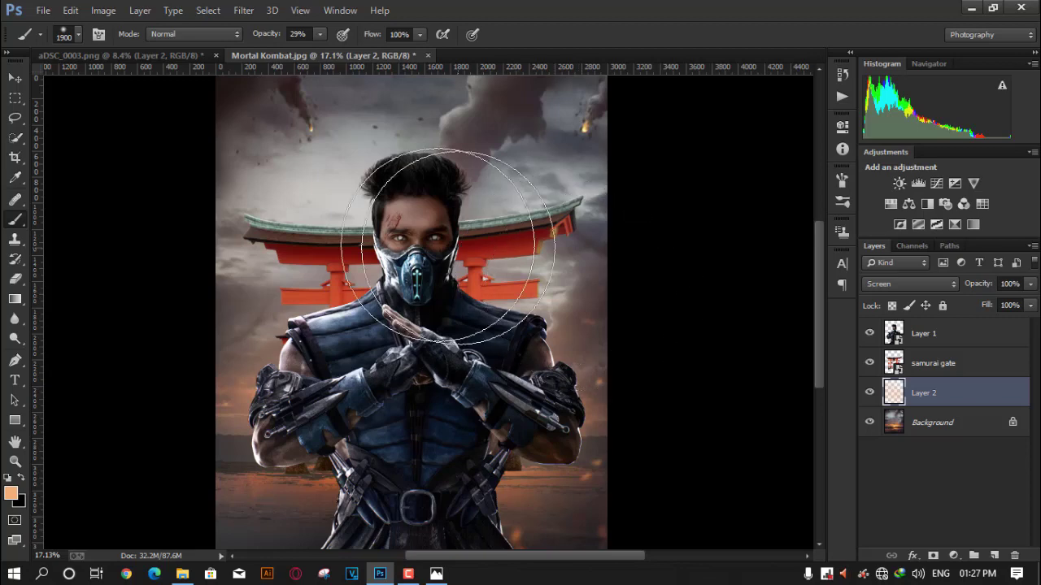
scroll(511, 271, down, 1)
- Give the samurai gate Camera Raw Clarity +11, Vibrance -65, Exposure -1.40, and lower its fill
click(935, 368)
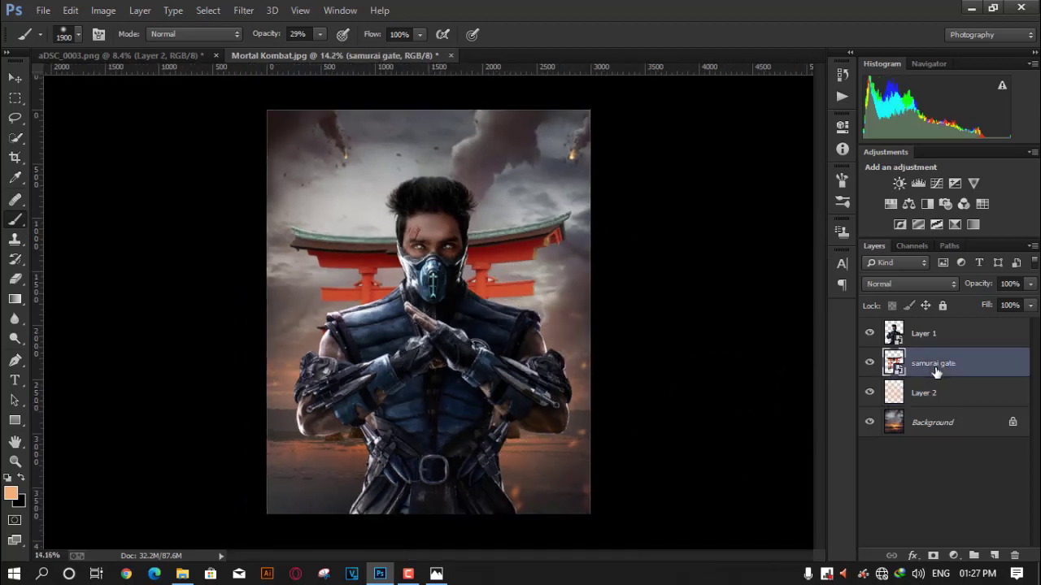
key(ctrl+shift+a)
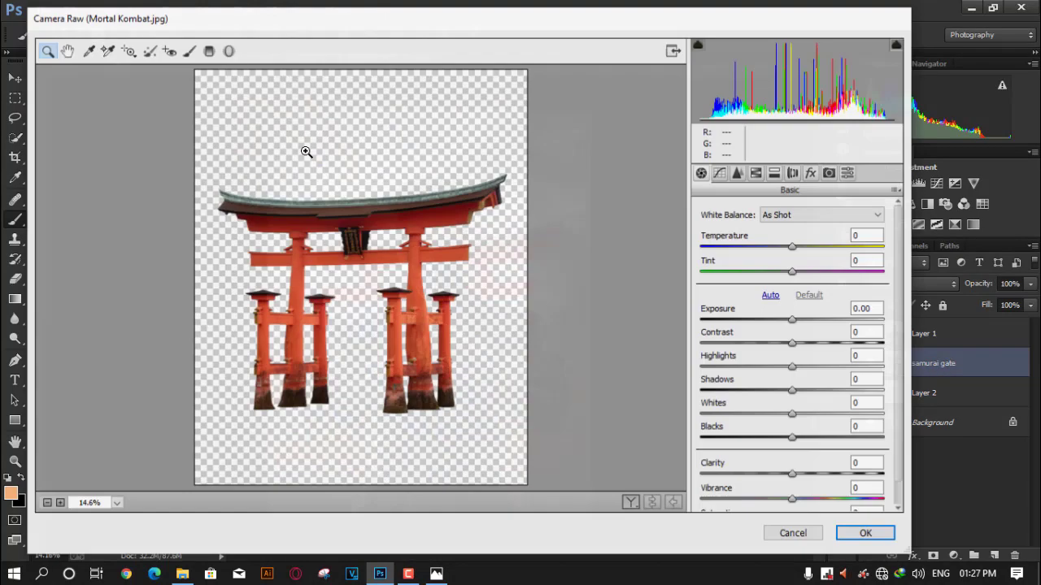
mouse_move(793, 474)
mouse_down()
mouse_move(827, 474)
mouse_move(803, 487)
mouse_up()
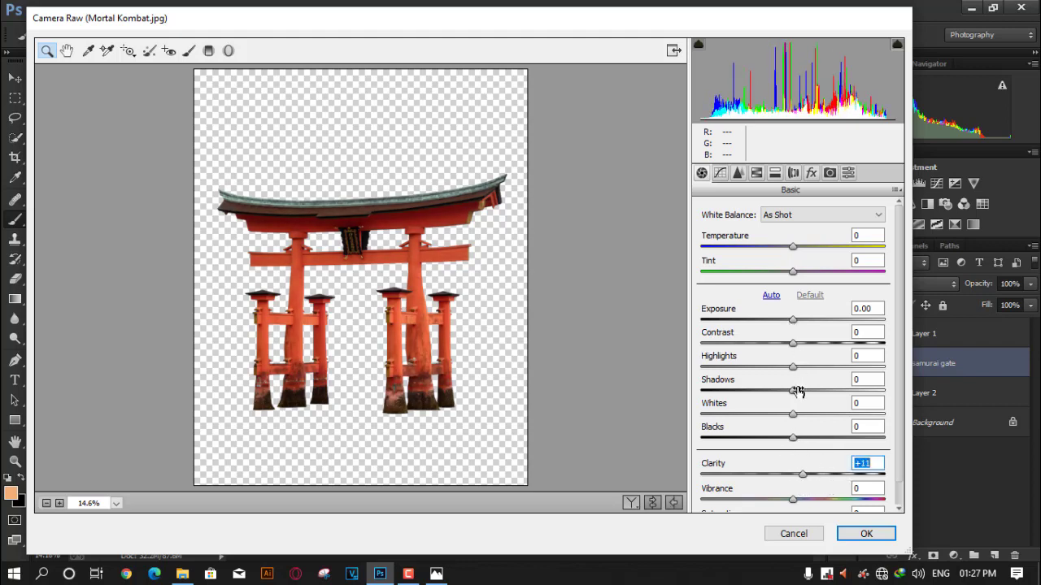
drag(793, 500, 733, 506)
drag(793, 320, 767, 323)
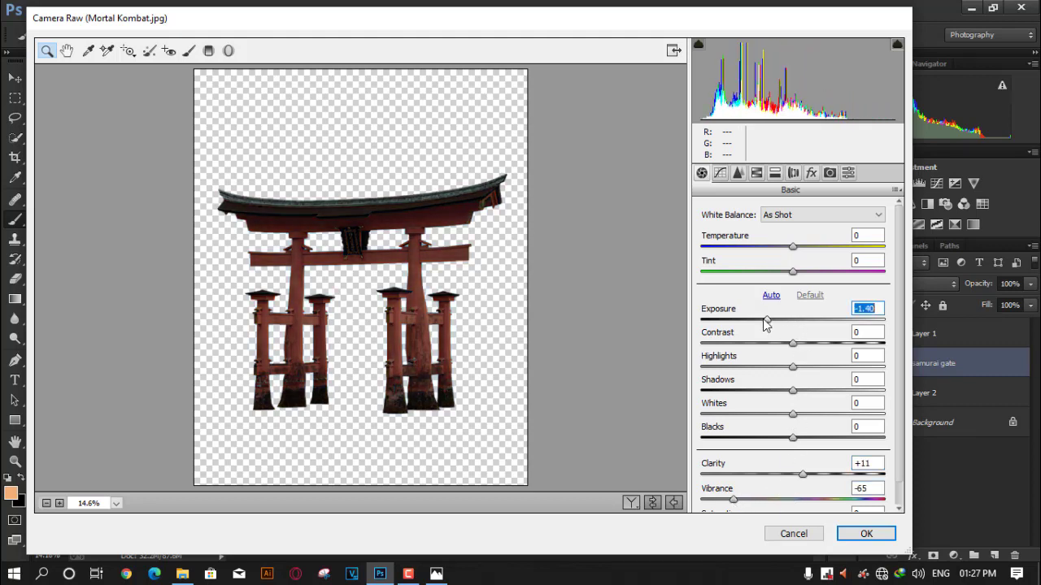
click(867, 534)
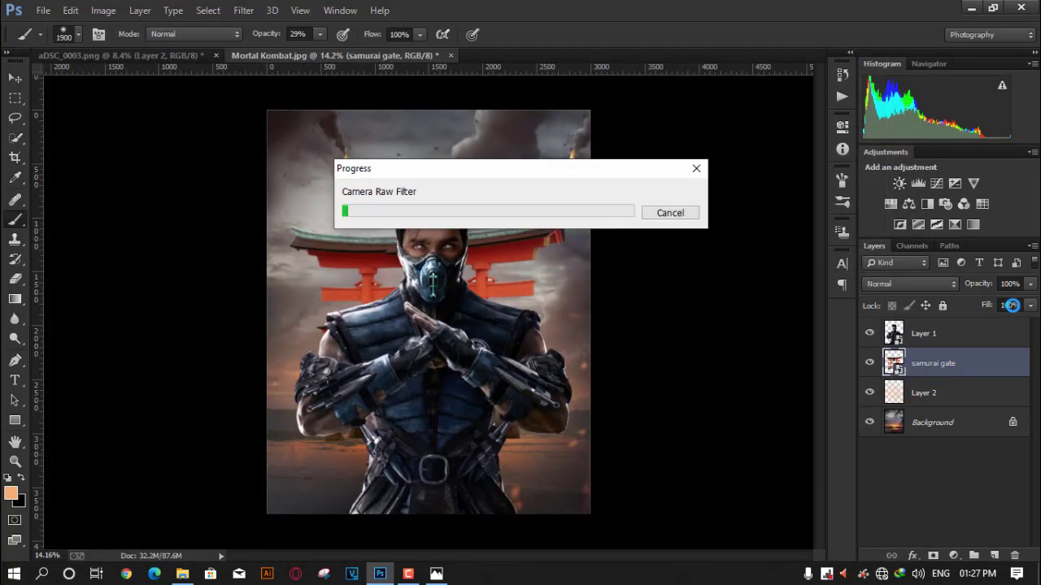
drag(987, 309, 968, 313)
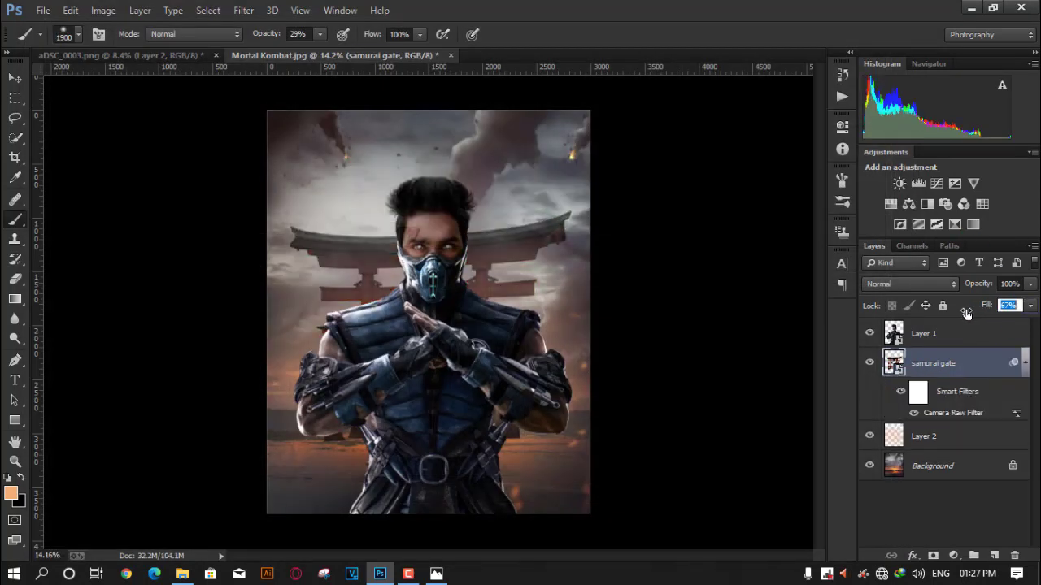
- Apply a 3.6 pixel Gaussian Blur to the samurai gate
click(243, 10)
mouse_move(251, 192)
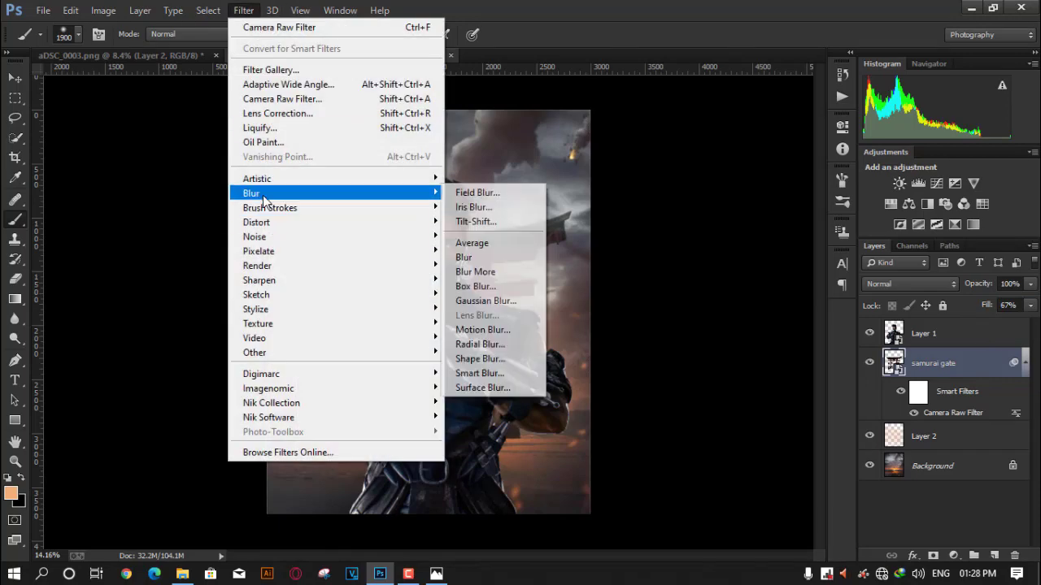
click(486, 301)
drag(741, 331, 721, 336)
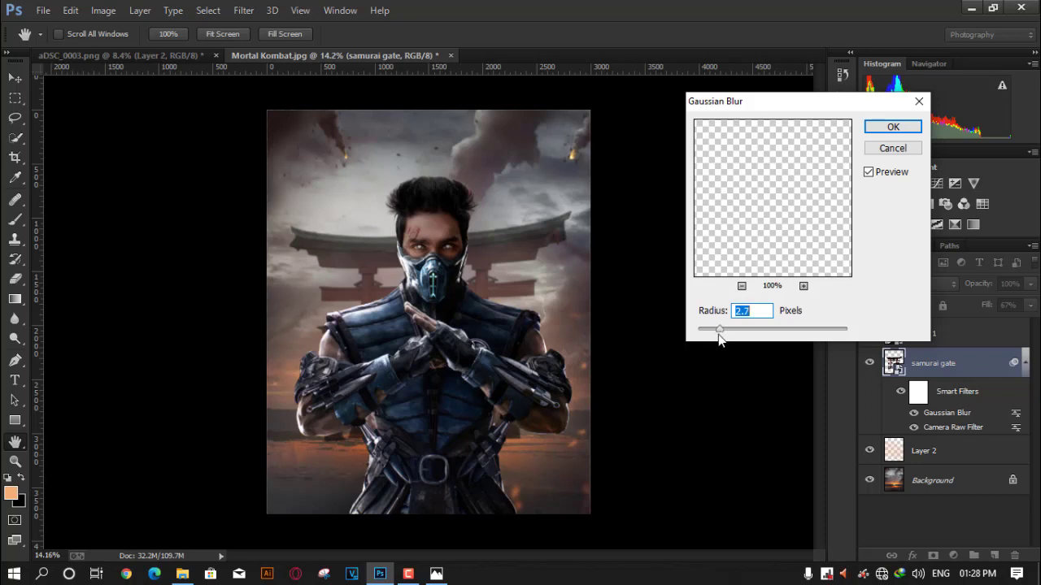
drag(729, 332, 764, 332)
click(893, 127)
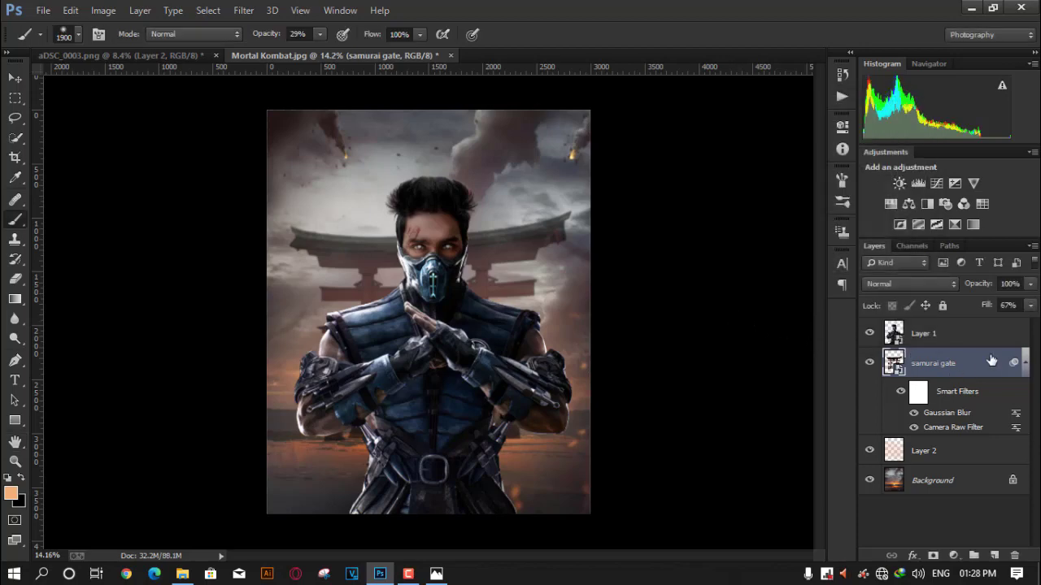
- Add a mask to the gate and paint black over its lower left and right at 53% opacity
click(932, 555)
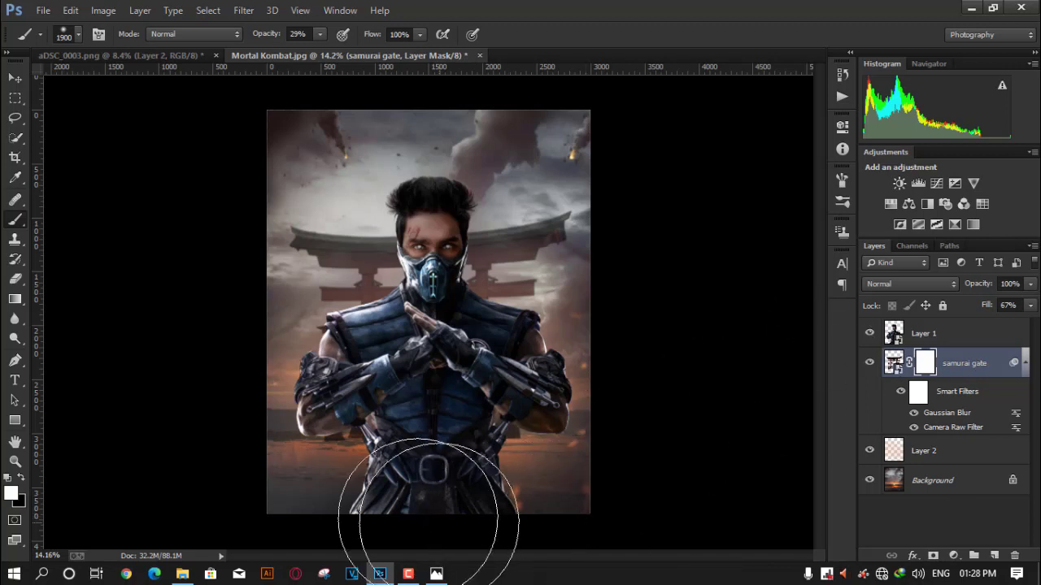
click(21, 478)
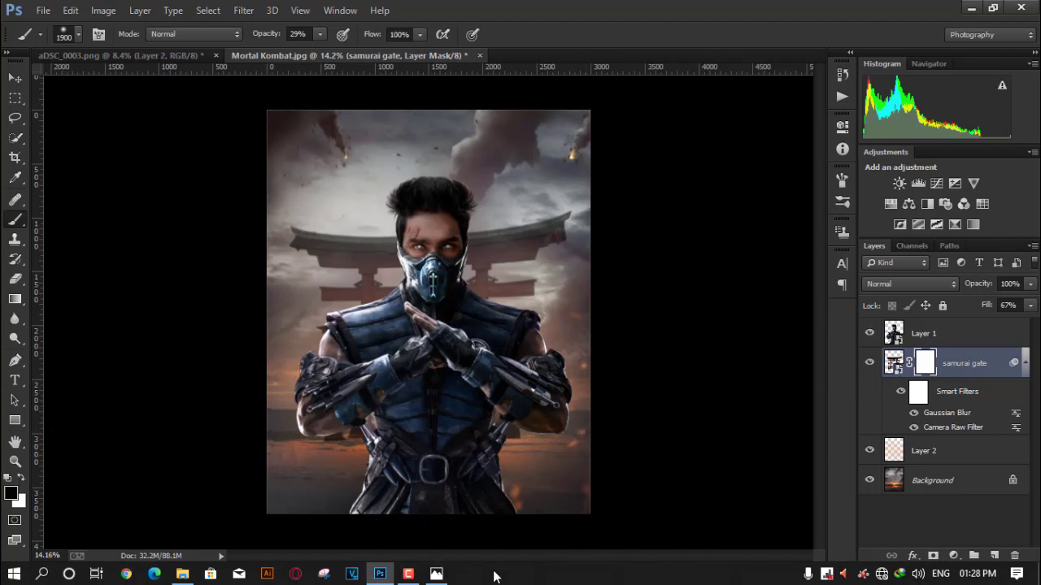
drag(360, 476, 348, 488)
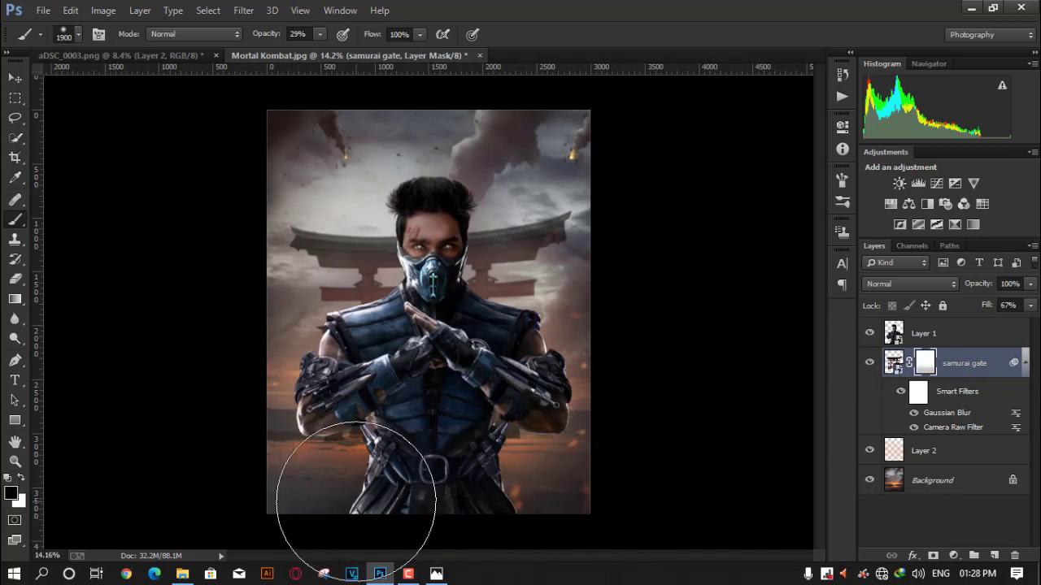
key(bracketleft)
key(bracketleft)
key(bracketleft)
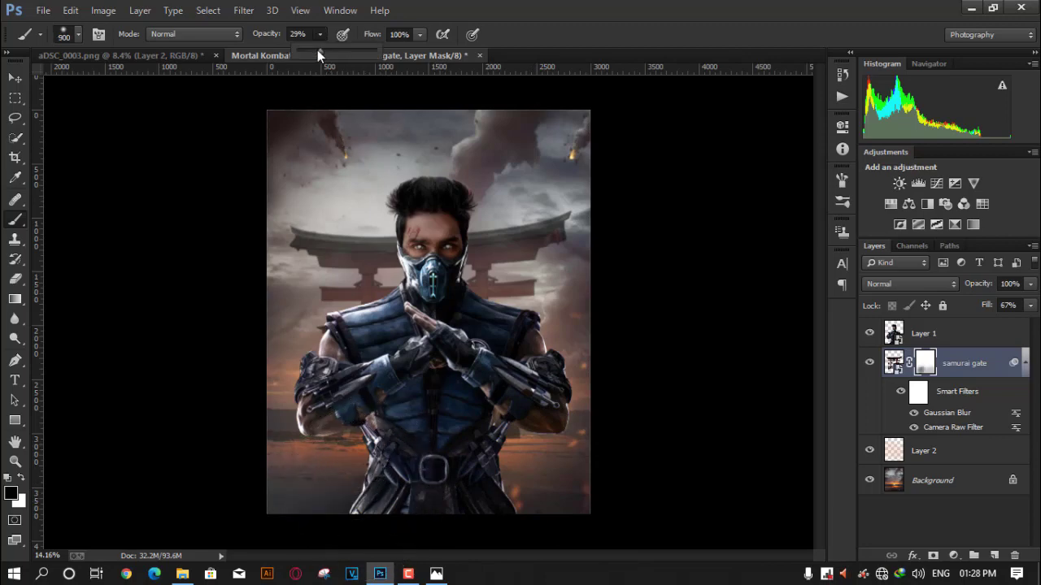
drag(320, 33, 340, 56)
key(bracketleft)
drag(513, 460, 569, 493)
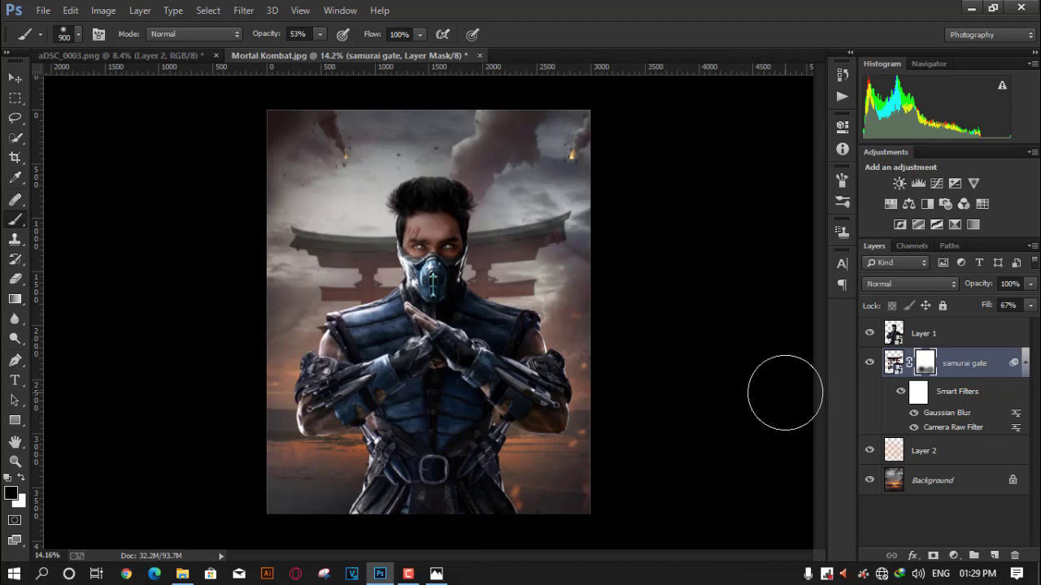
click(953, 340)
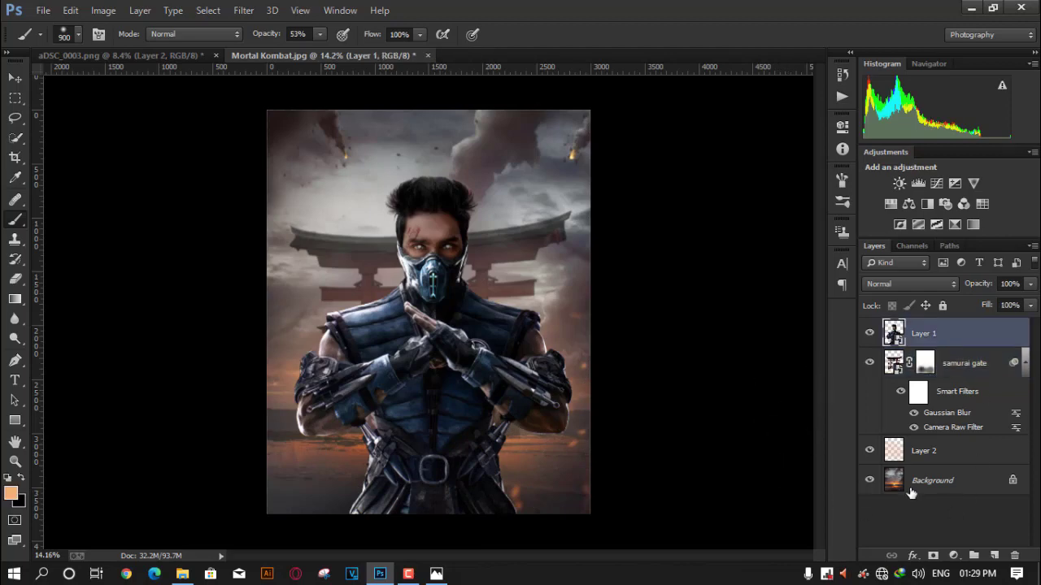
- Add Layer 3 and sample a muted brown from the stormy sky as the foreground colour
click(994, 556)
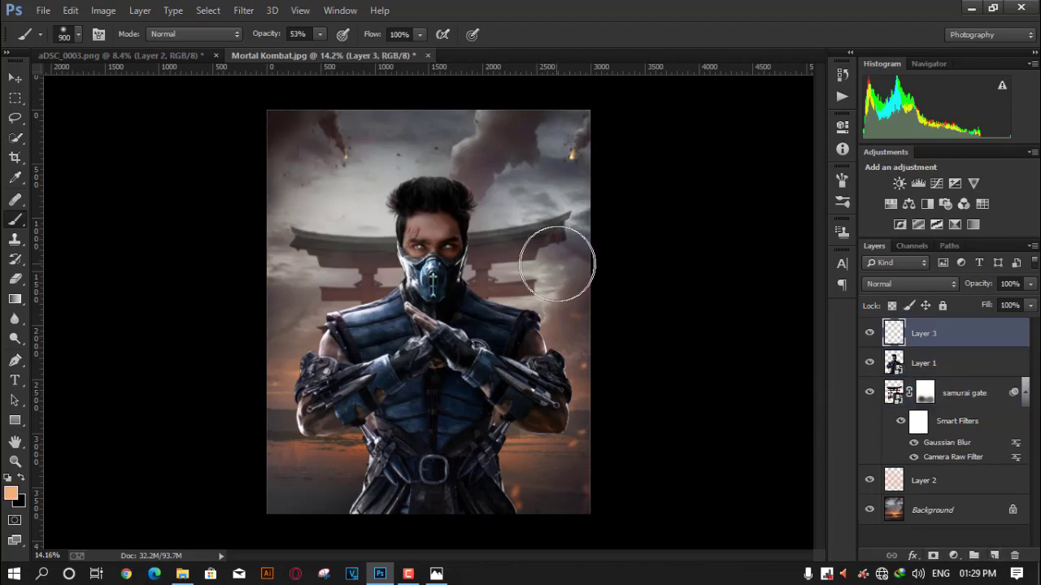
scroll(410, 210, up, 3)
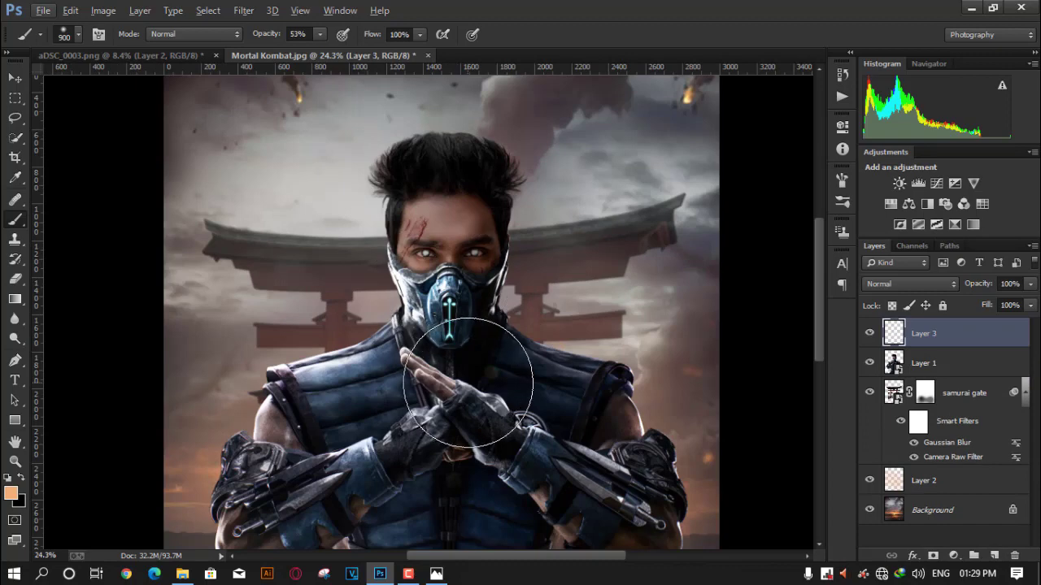
click(11, 493)
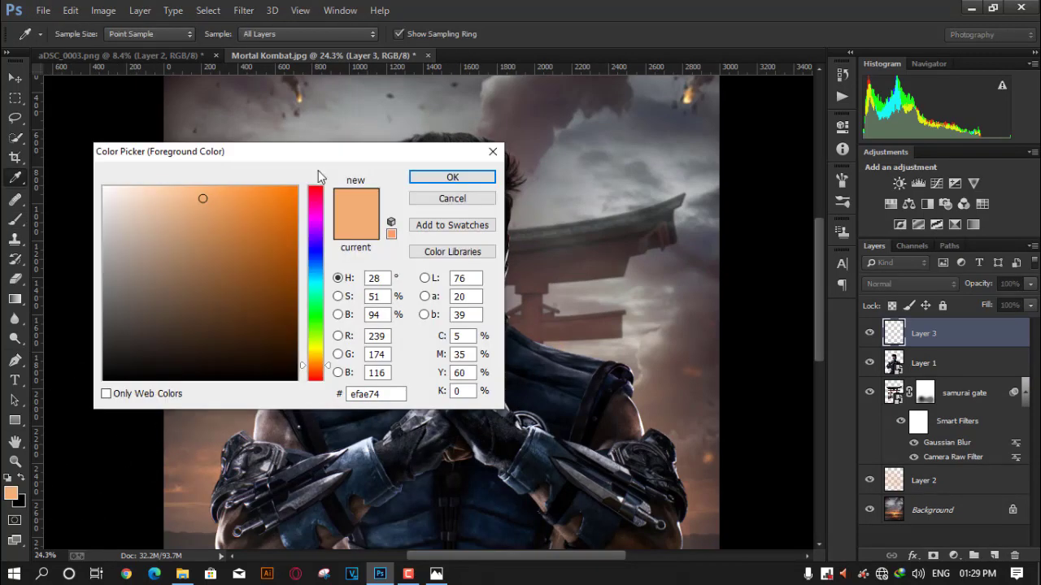
drag(317, 151, 192, 241)
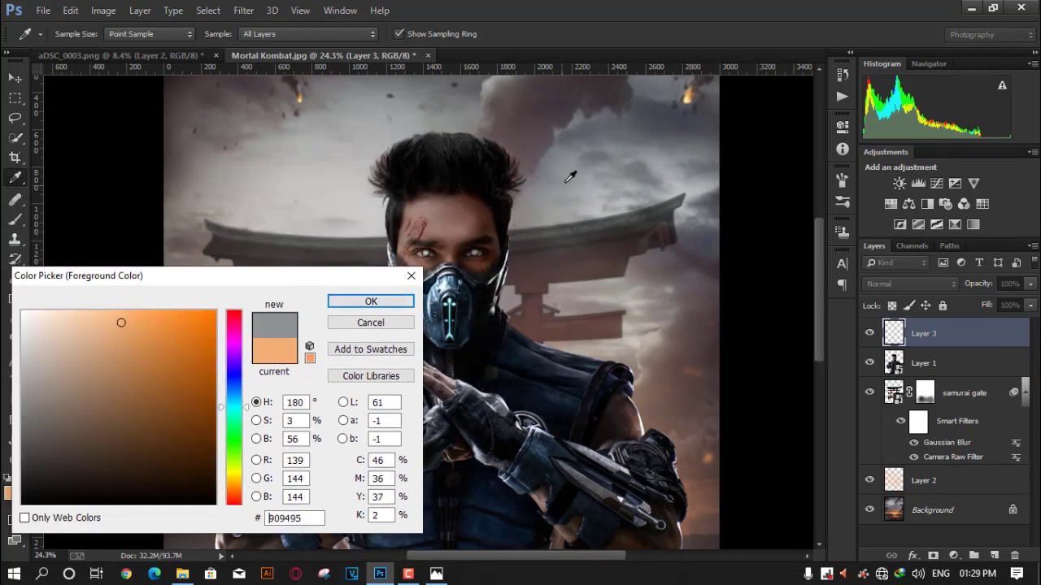
drag(569, 174, 628, 265)
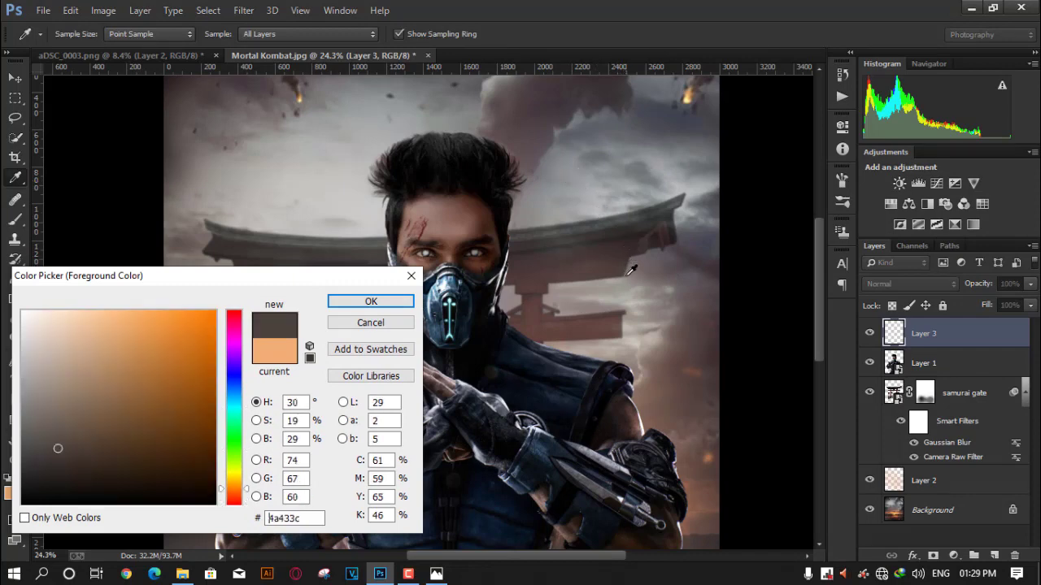
mouse_move(596, 202)
mouse_down()
mouse_move(573, 212)
mouse_move(646, 250)
mouse_move(658, 386)
mouse_move(648, 394)
mouse_up()
click(371, 301)
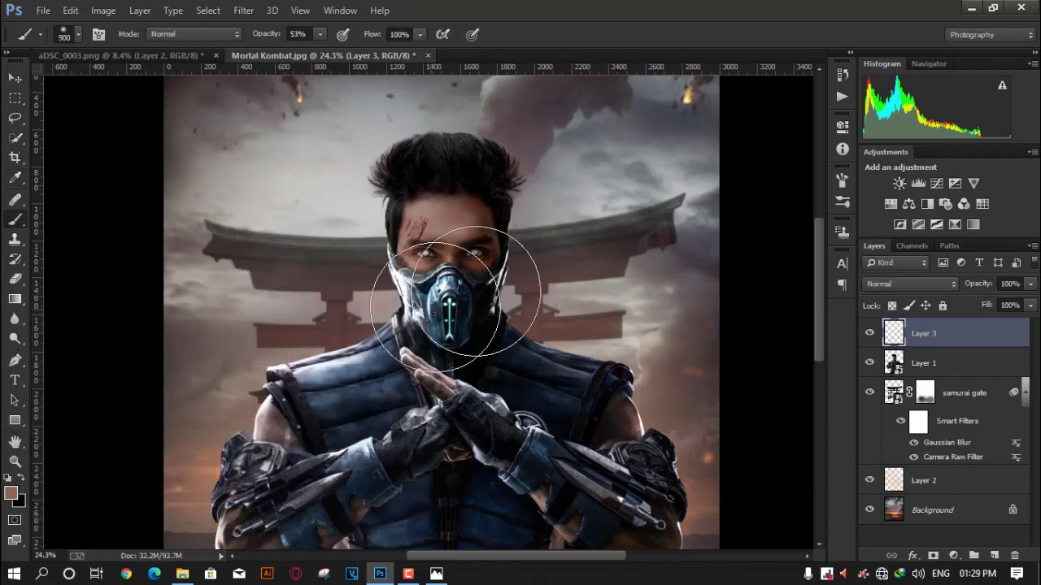
- Set the brush to 1400 px at 18% opacity and lower Layer 3's opacity
scroll(448, 269, down, 2)
scroll(431, 212, down, 2)
key(1)
key(8)
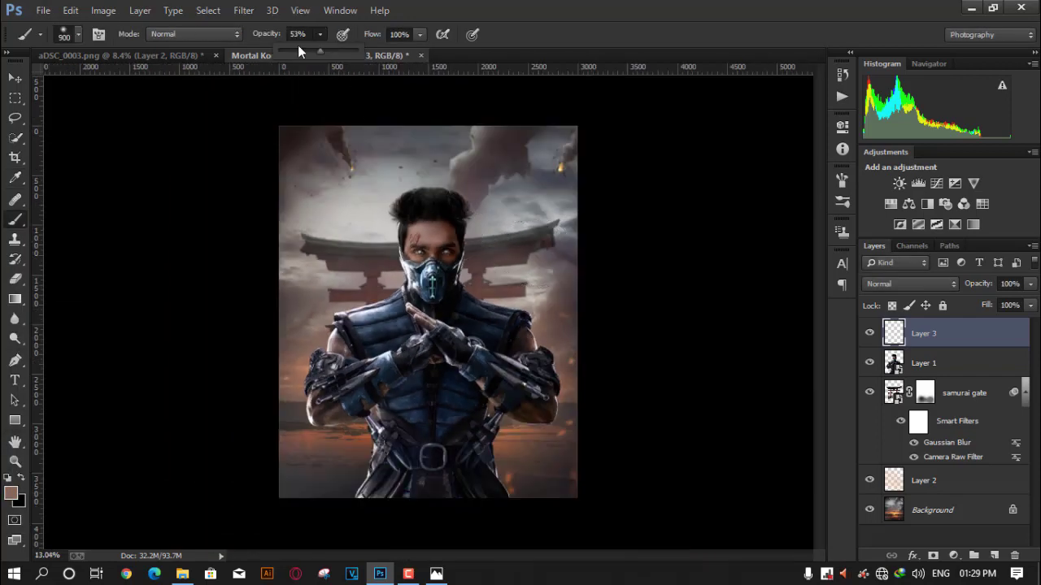
key(bracketright)
key(bracketright)
key(bracketright)
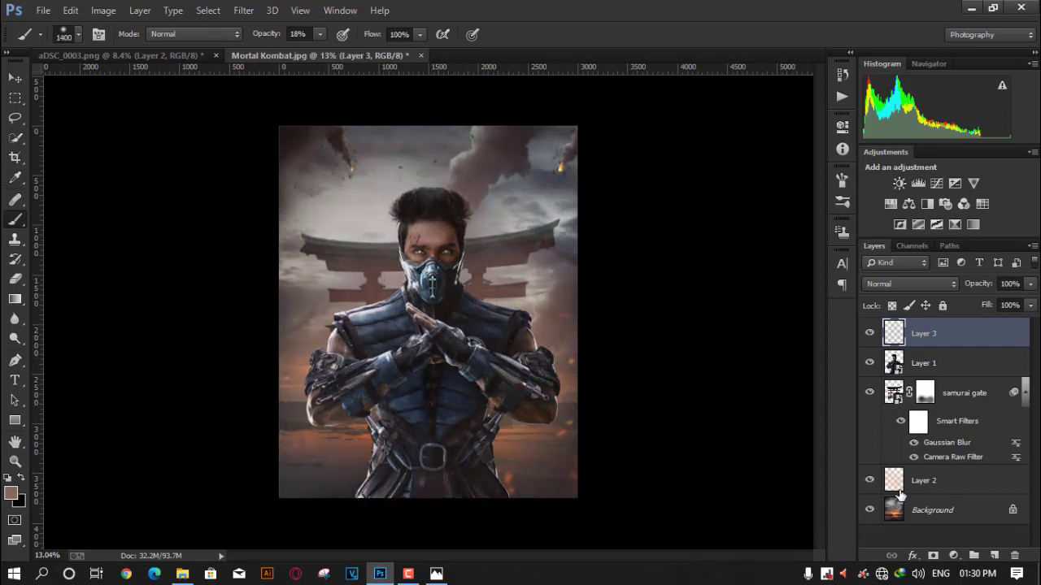
drag(979, 289, 966, 289)
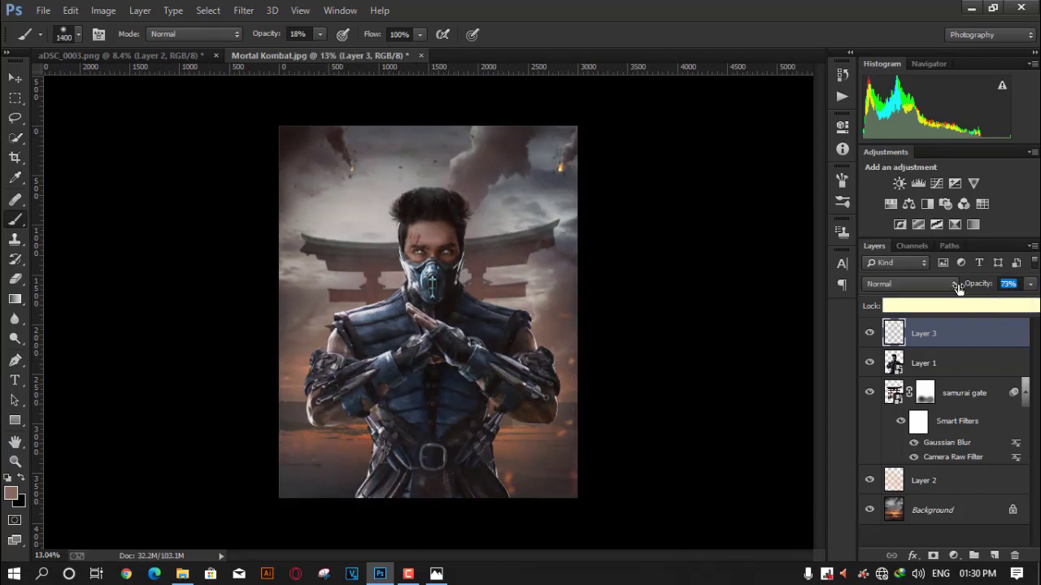
click(970, 368)
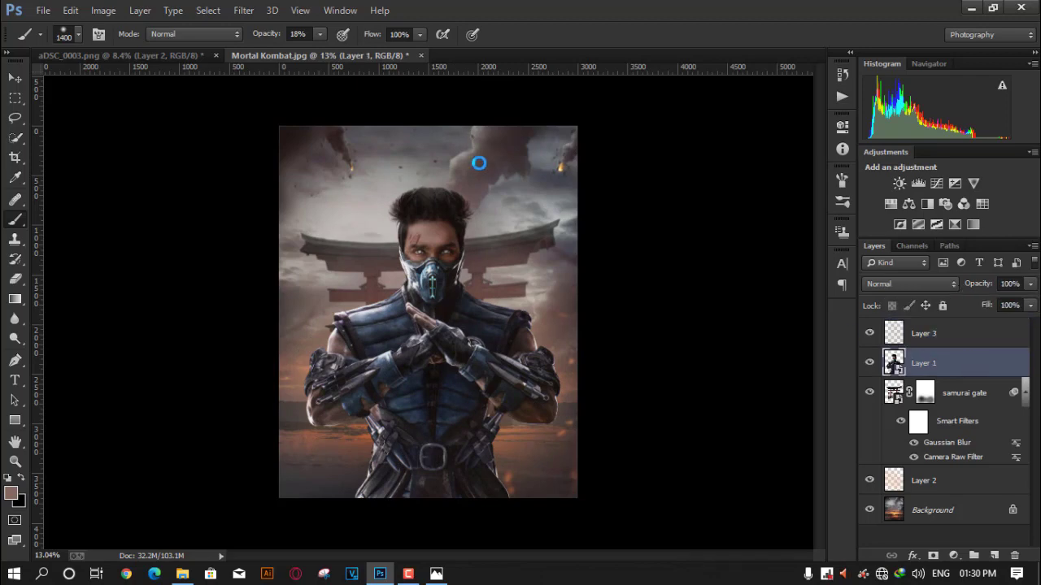
- Set the Blues hue to -14 in a Camera Raw HSL adjustment on the ninja's Layer 1
key(ctrl+shift+a)
click(756, 174)
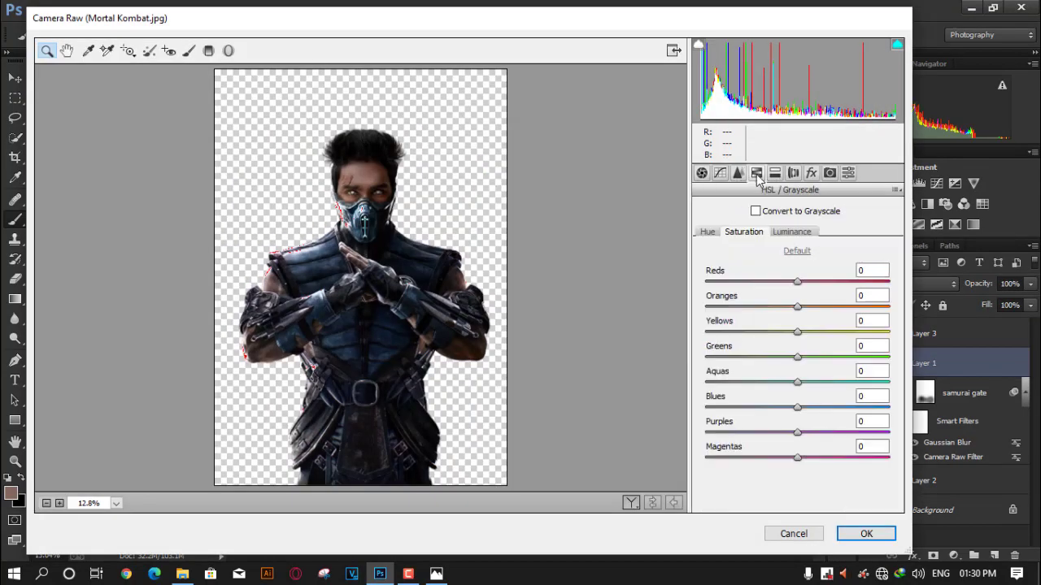
click(707, 232)
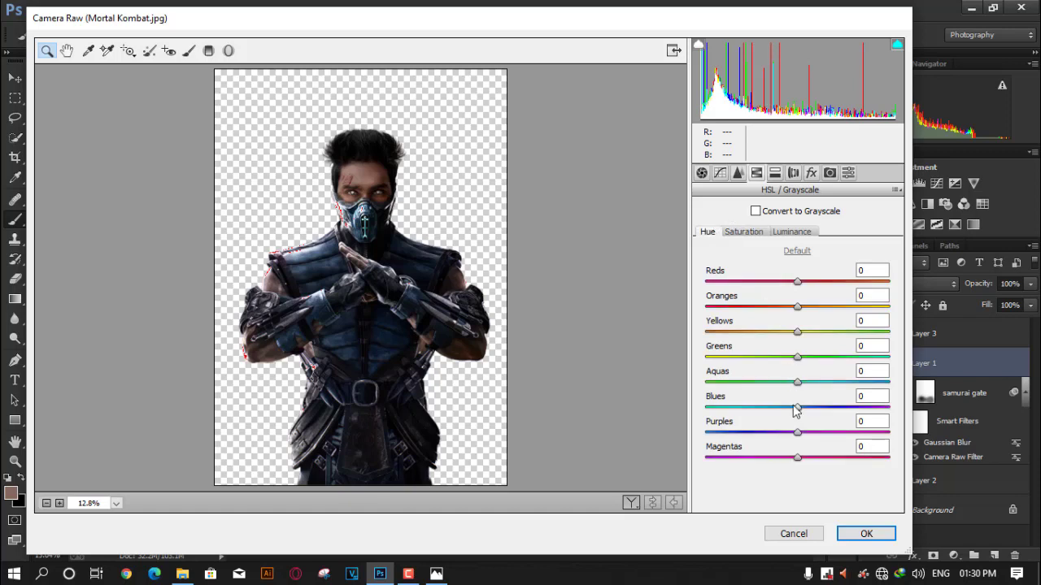
drag(797, 407, 784, 406)
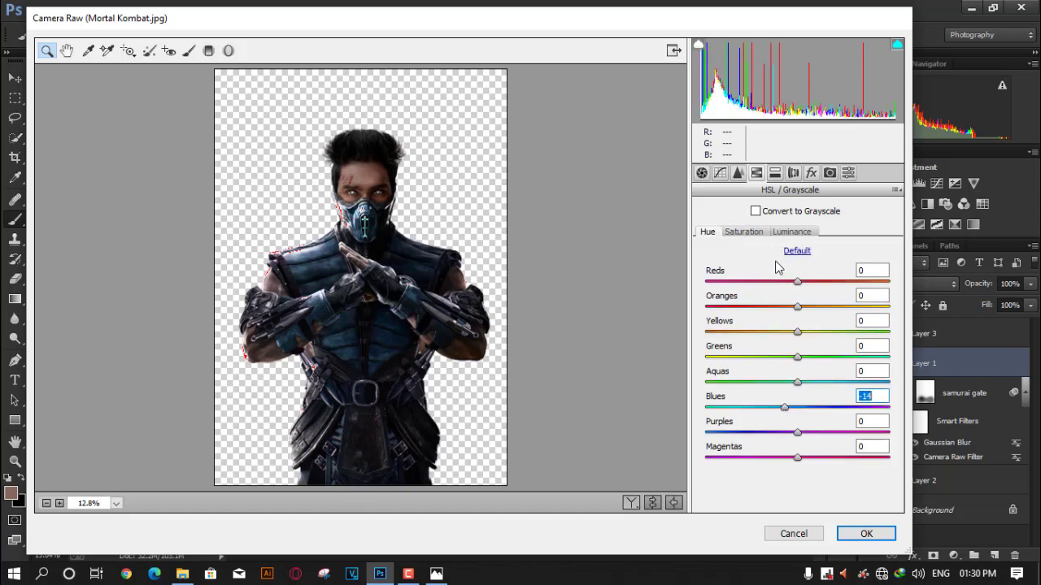
click(866, 534)
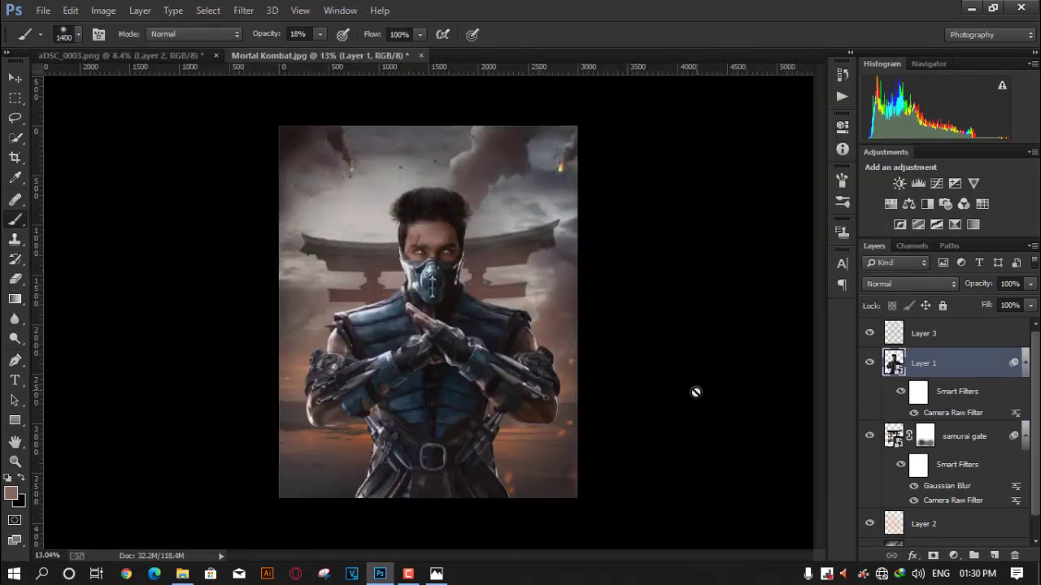
scroll(1032, 456, down, 1)
click(955, 421)
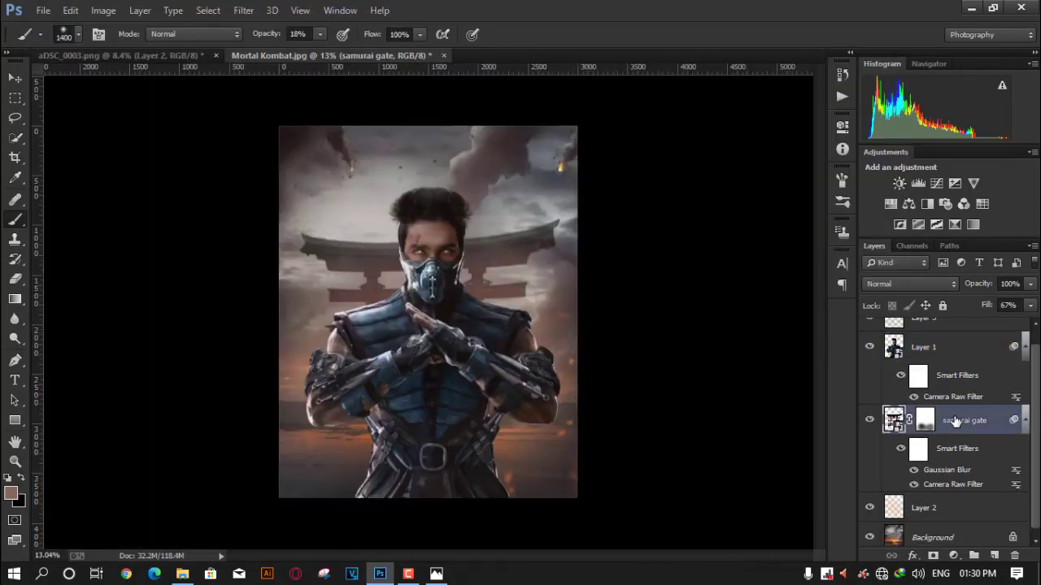
- Add Layer 4 above the samurai gate and choose a light orange foreground colour
click(993, 556)
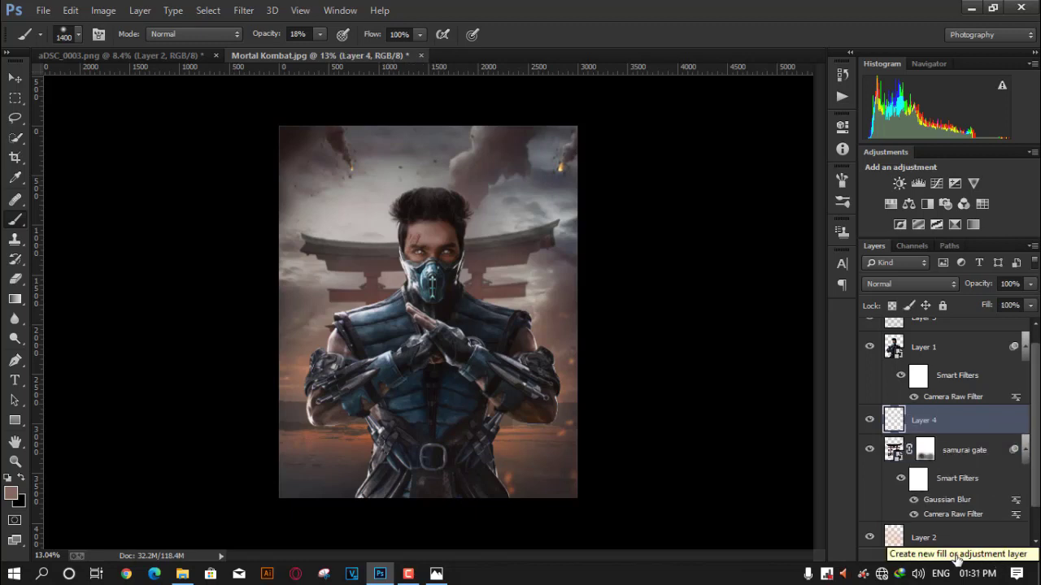
click(10, 494)
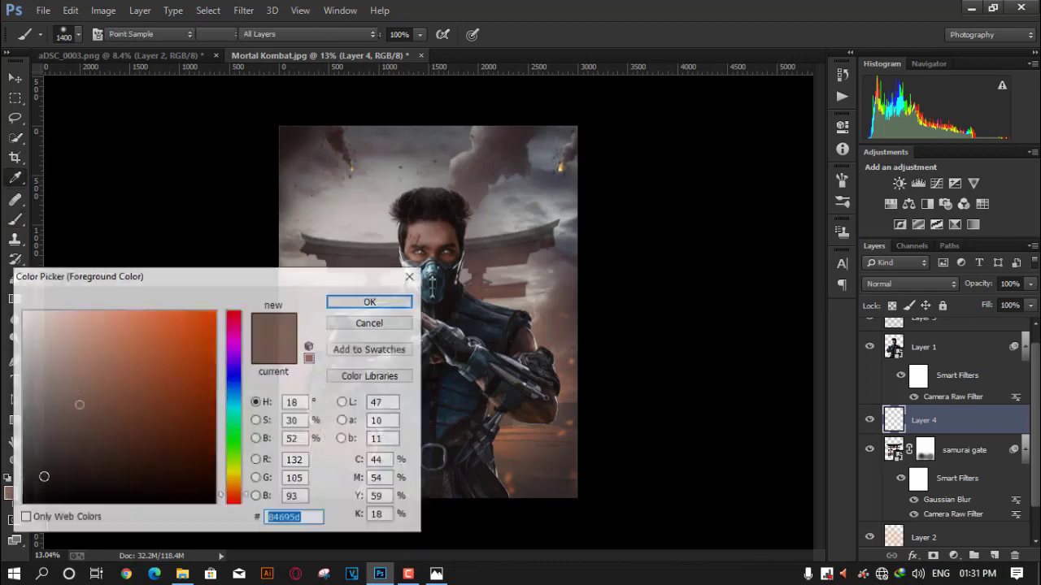
drag(109, 360, 118, 322)
click(111, 321)
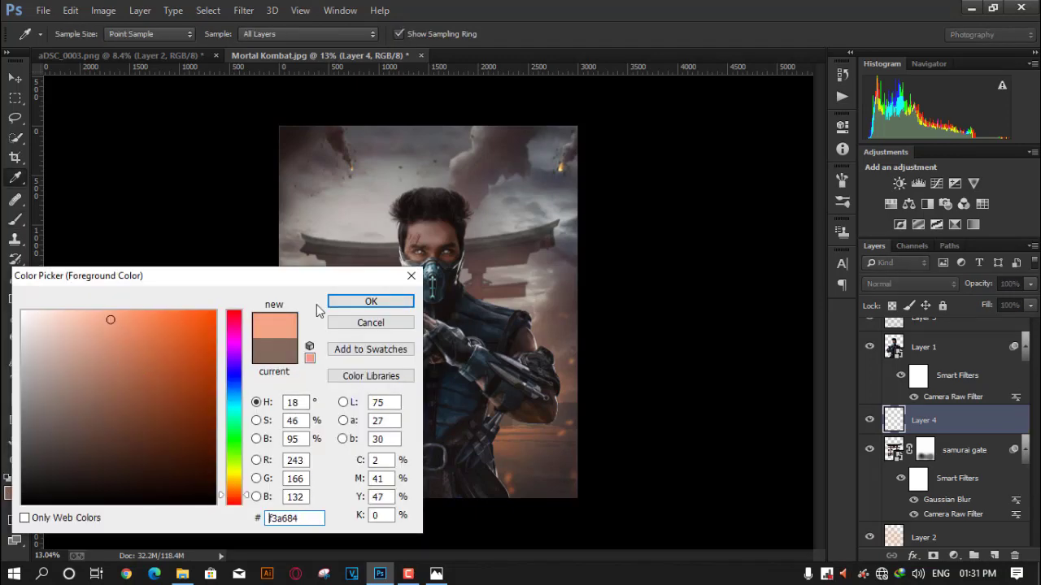
click(371, 301)
key(b)
- Brush orange glow over shoulder, hands and forearm (900 px, 26%), then add Layer 5 above Layer 1
scroll(522, 340, up, 2)
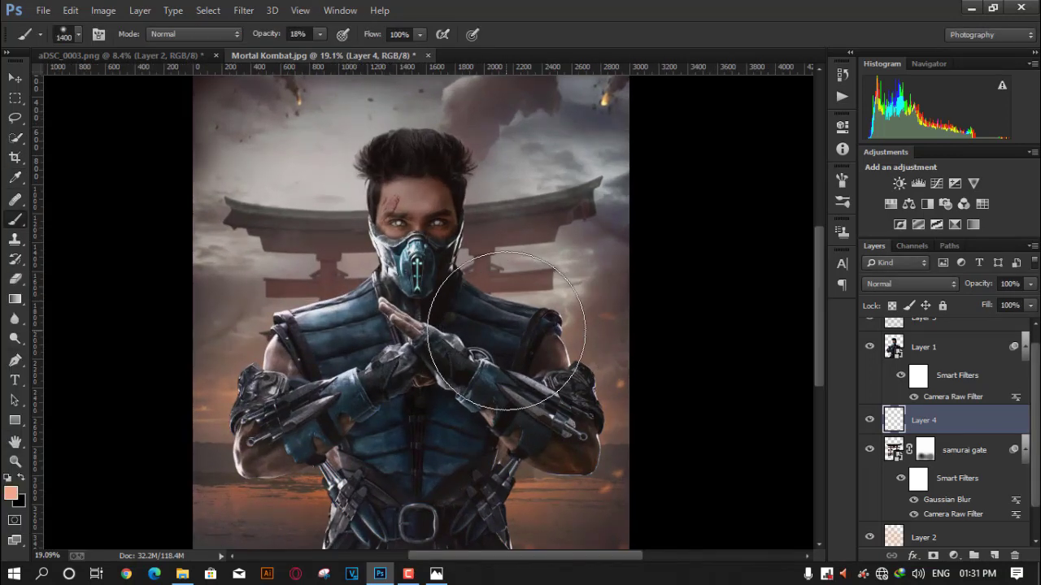
key(bracketleft)
key(bracketleft)
key(bracketleft)
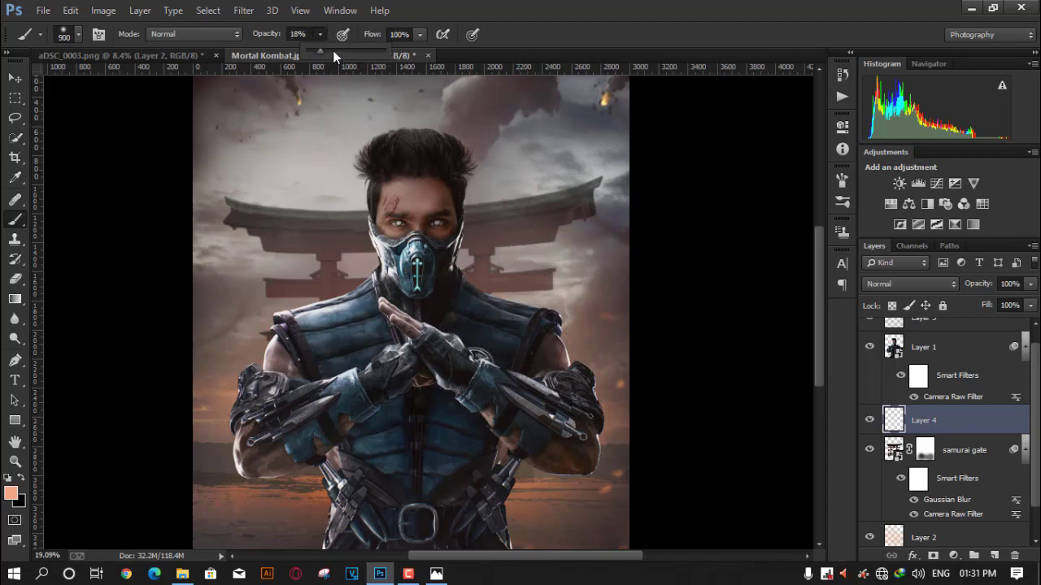
drag(320, 35, 322, 31)
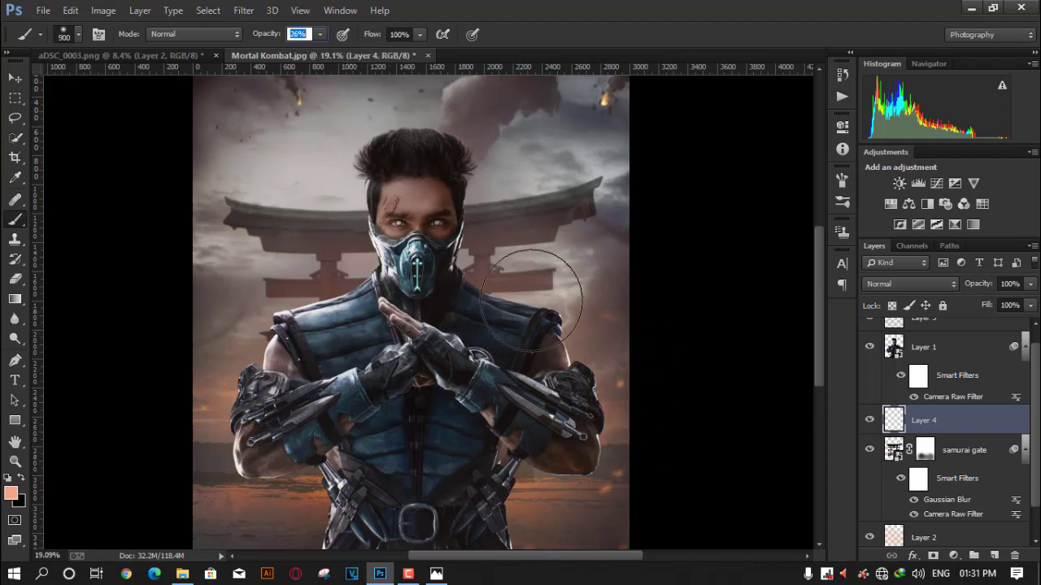
mouse_move(521, 280)
mouse_down()
mouse_move(434, 266)
mouse_move(274, 290)
mouse_up()
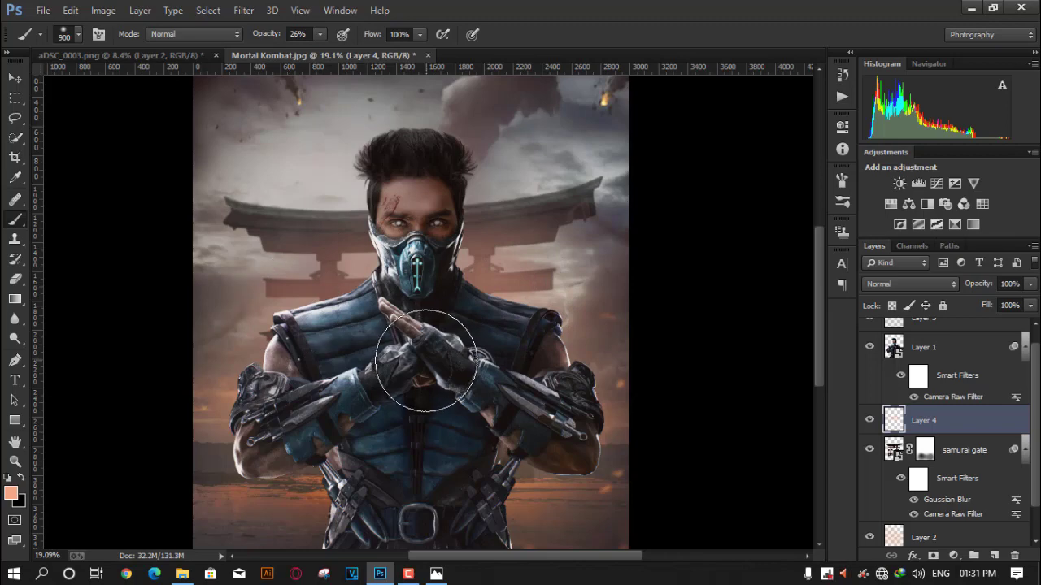
drag(426, 361, 570, 427)
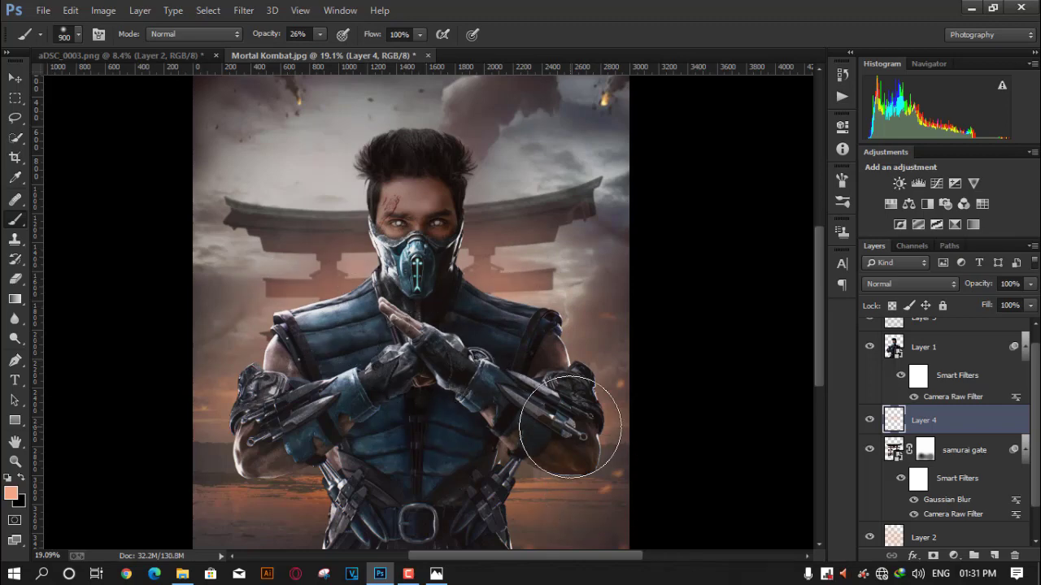
scroll(570, 427, down, 2)
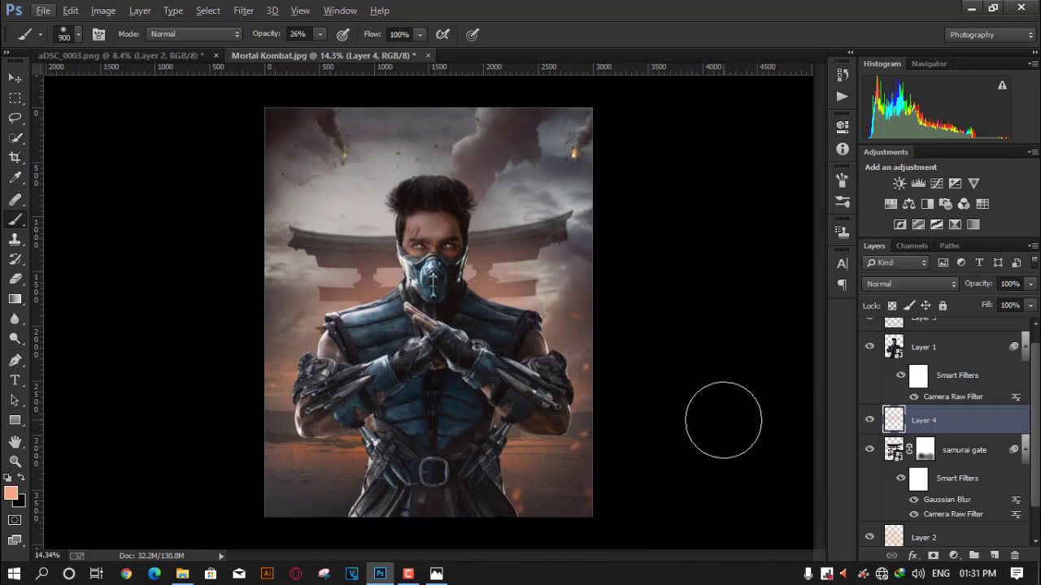
click(965, 348)
click(994, 555)
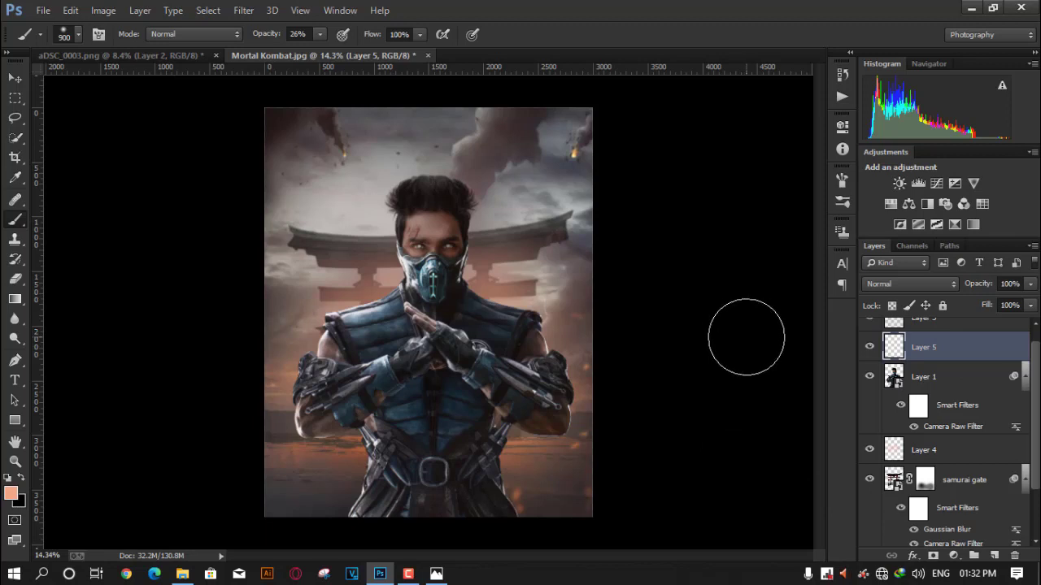
- Set Layer 5 to Color Dodge and choose a warm orange foreground colour
click(911, 283)
click(883, 152)
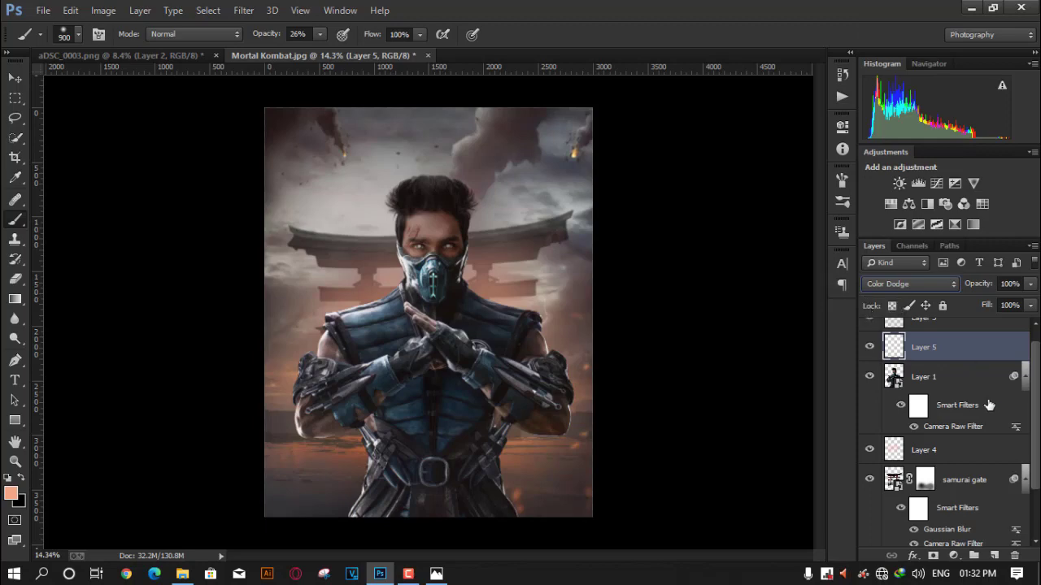
scroll(1038, 370, up, 1)
click(13, 493)
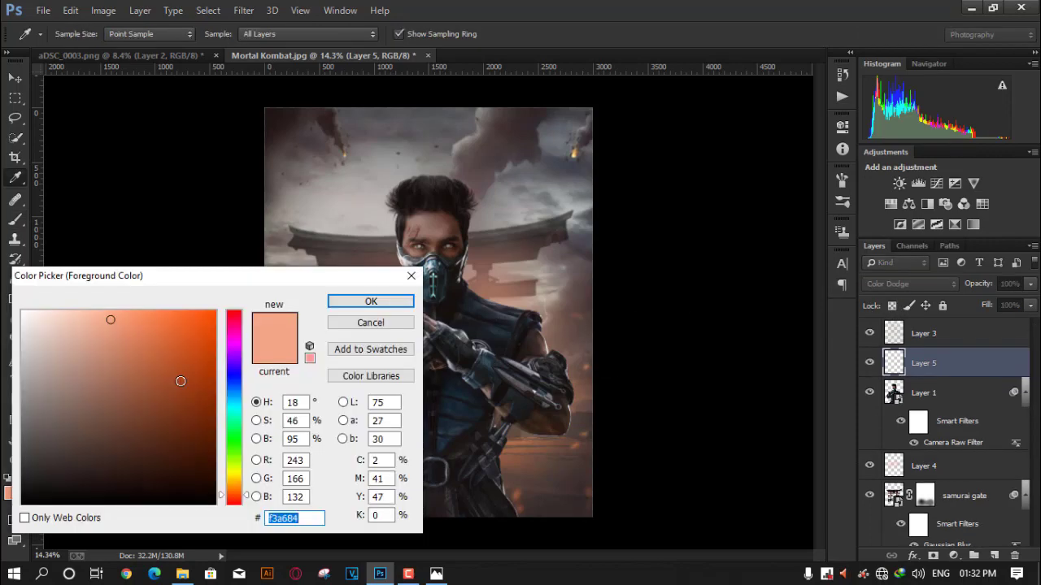
click(140, 318)
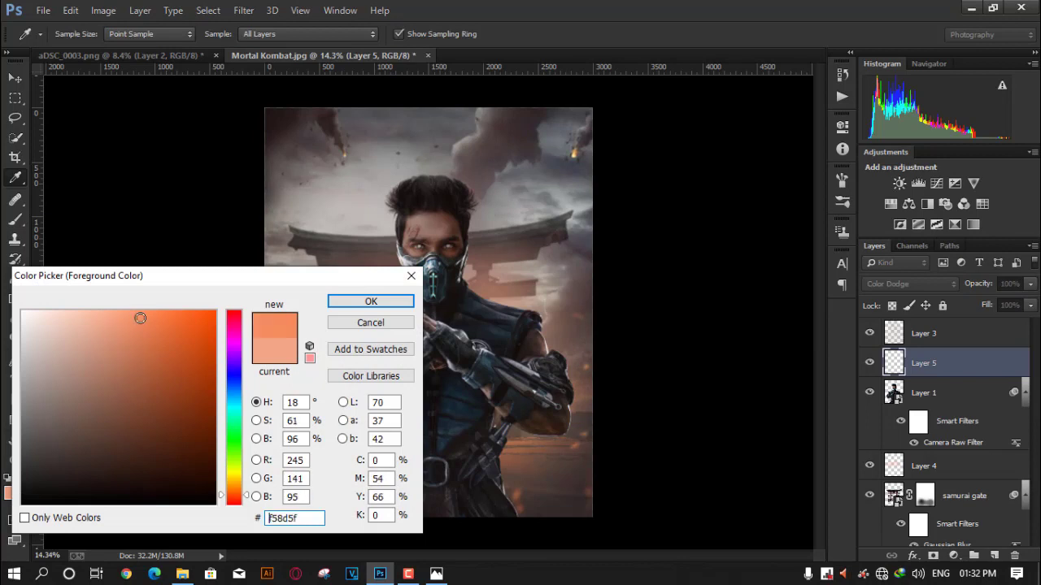
click(374, 304)
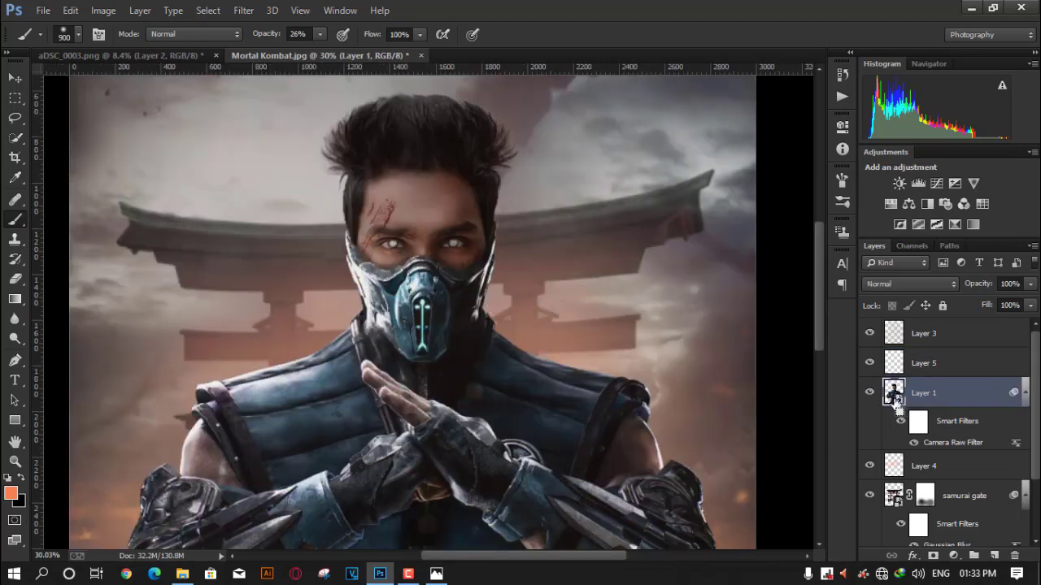
- Load the figure's outline as a selection, then paint and undo too-strong shoulder highlights on Layer 5
ctrl+click(895, 396)
click(944, 363)
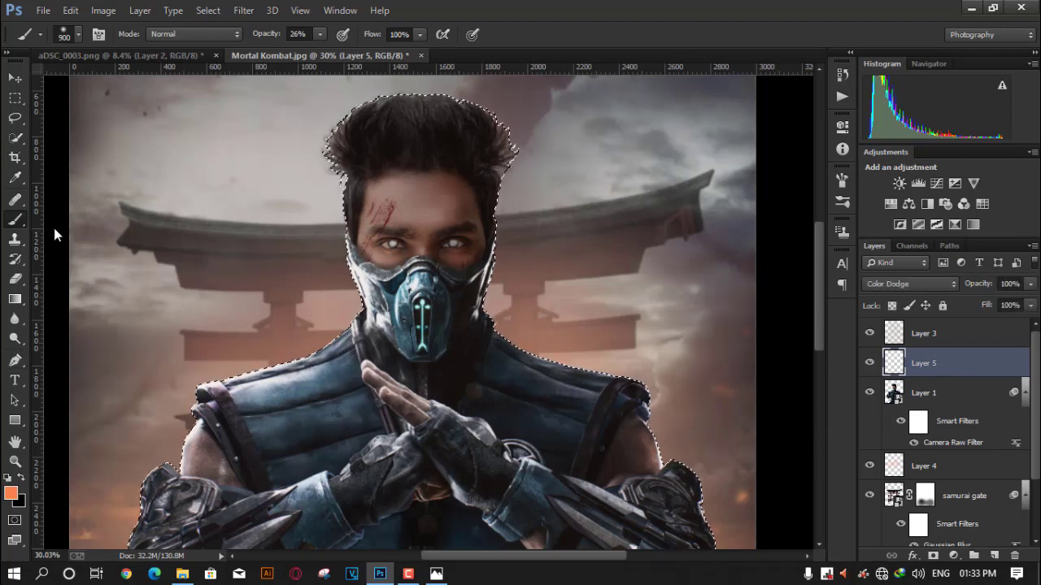
drag(325, 348, 252, 406)
drag(743, 336, 767, 499)
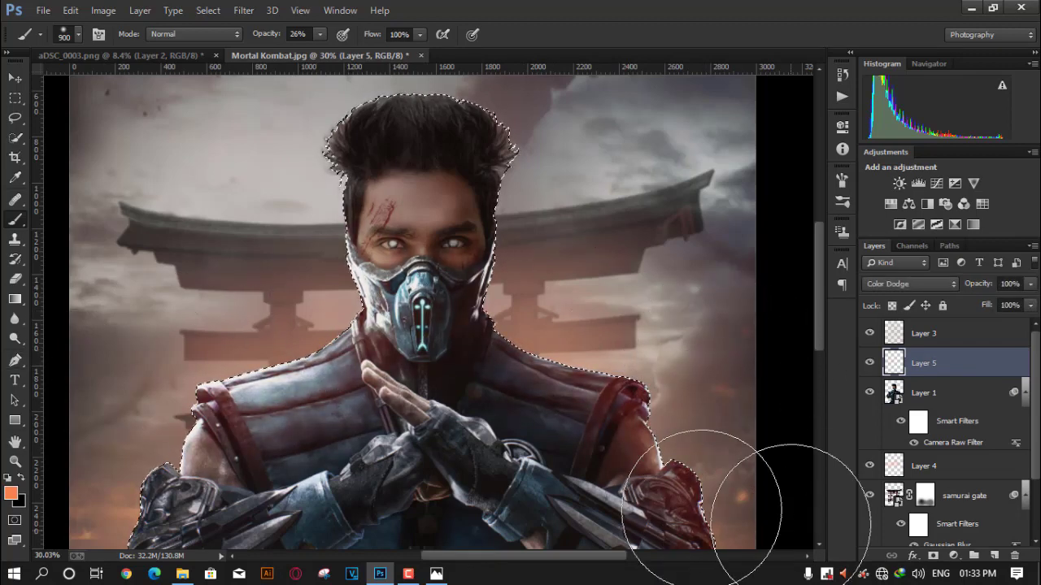
scroll(456, 258, down, 5)
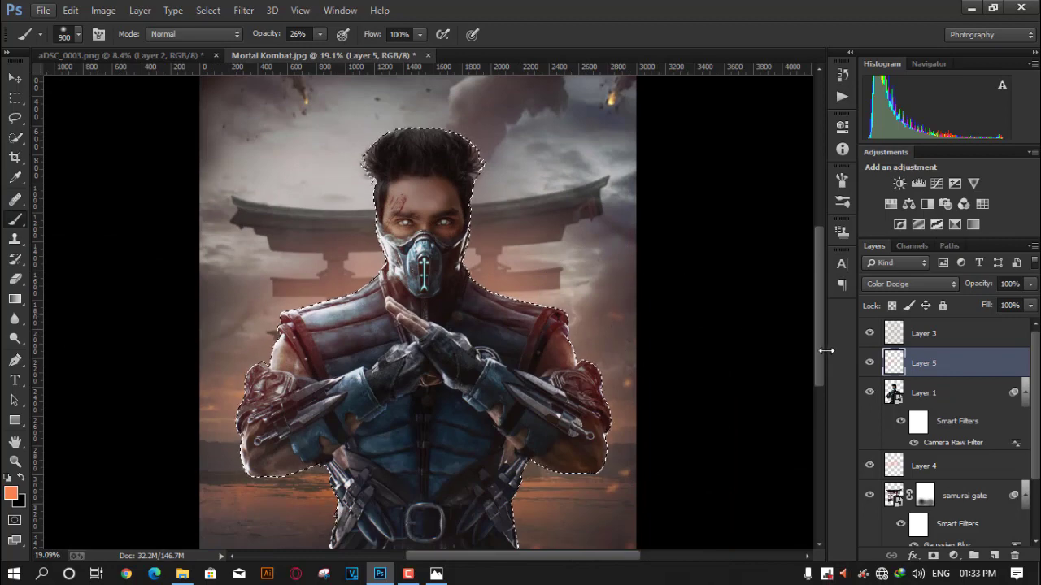
key(ctrl+alt+z)
key(ctrl+alt+z)
key(ctrl+alt+z)
key(ctrl+alt+z)
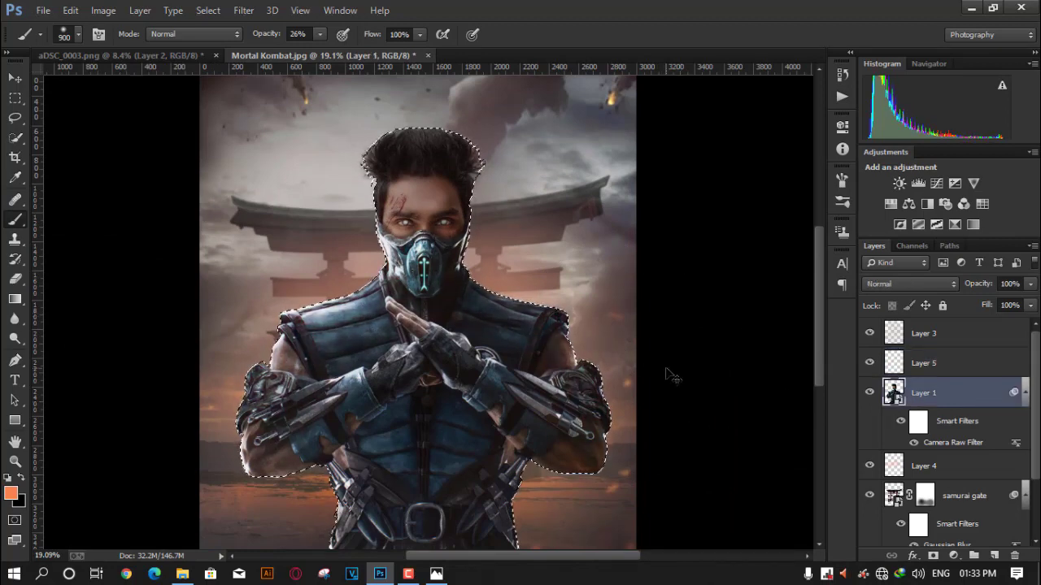
key(ctrl+alt+z)
key(ctrl+alt+z)
key(ctrl+alt+z)
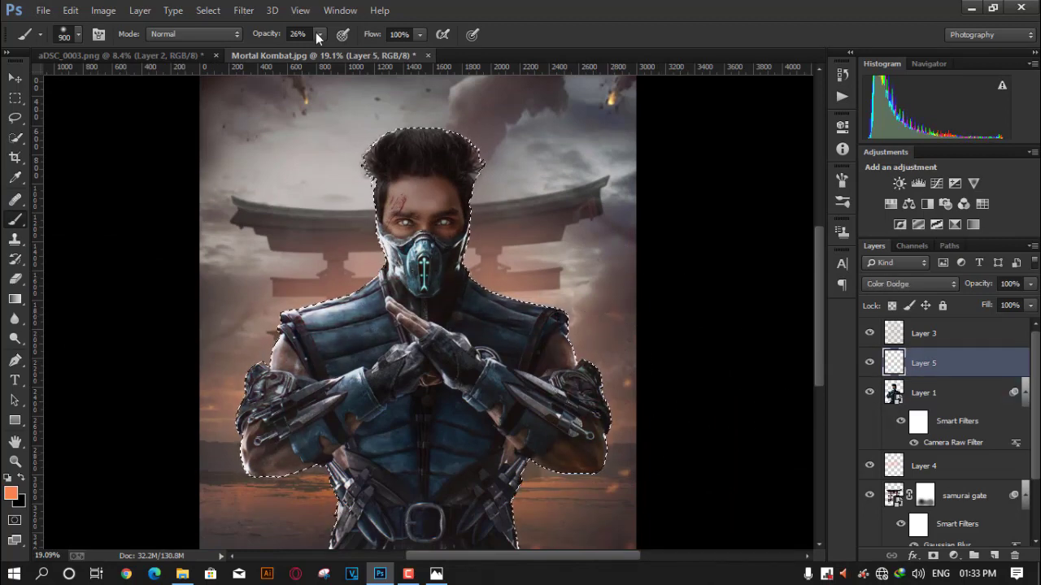
- At 12% brush opacity, paint soft orange glow on the hair edge and right shoulder and arm
click(321, 34)
click(309, 54)
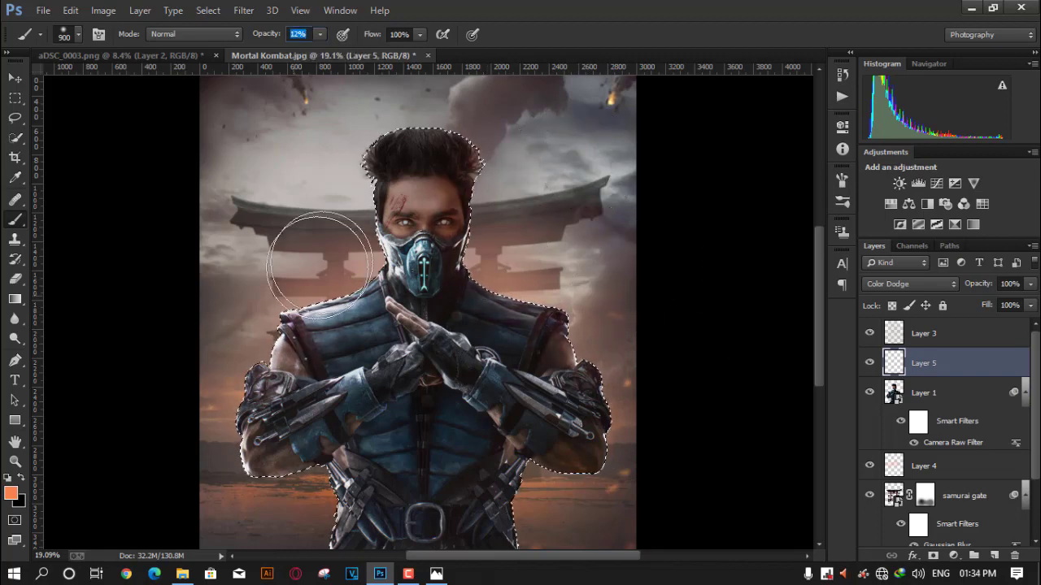
drag(406, 154, 374, 203)
drag(386, 379, 586, 358)
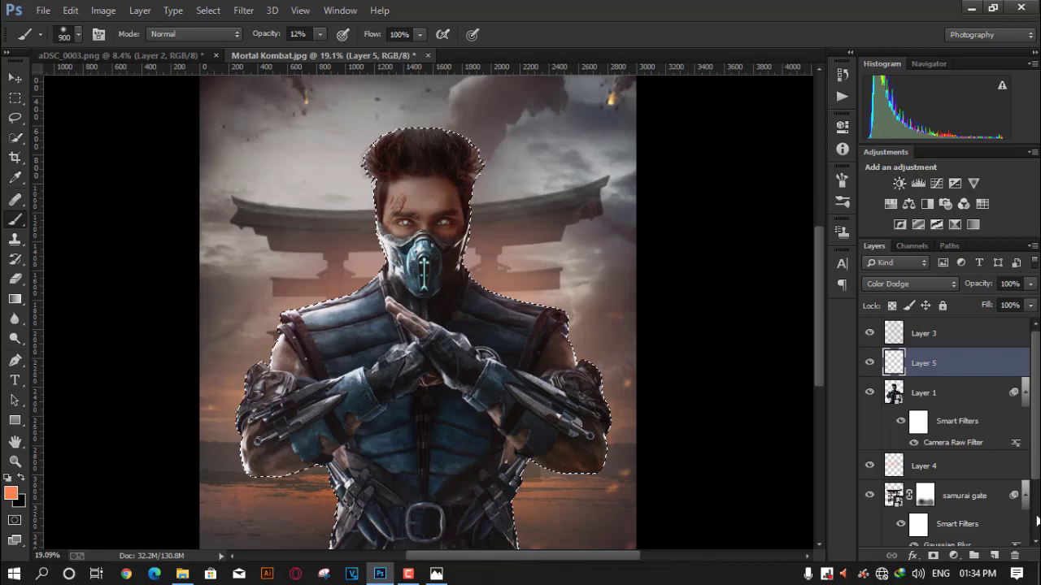
- Add Layer 6 and set the foreground to peach f6c9b6 for brushing
click(993, 557)
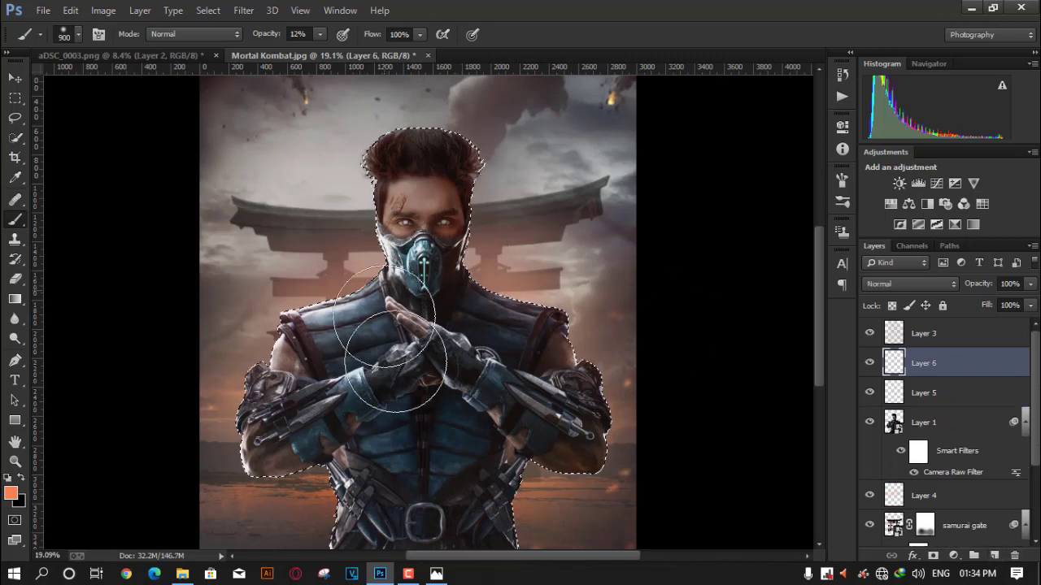
click(11, 493)
text(f6c9b6)
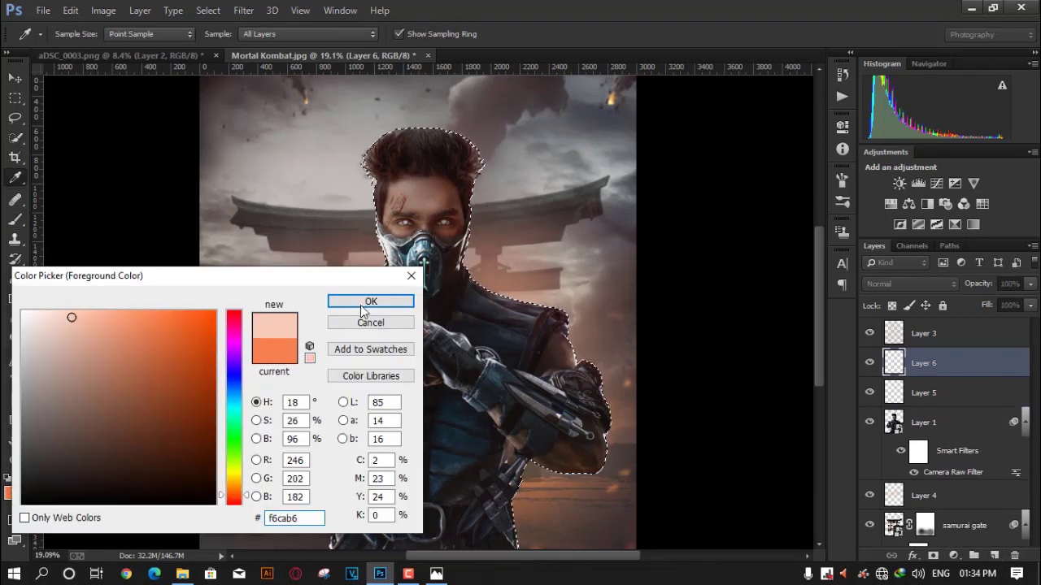
click(370, 302)
key(b)
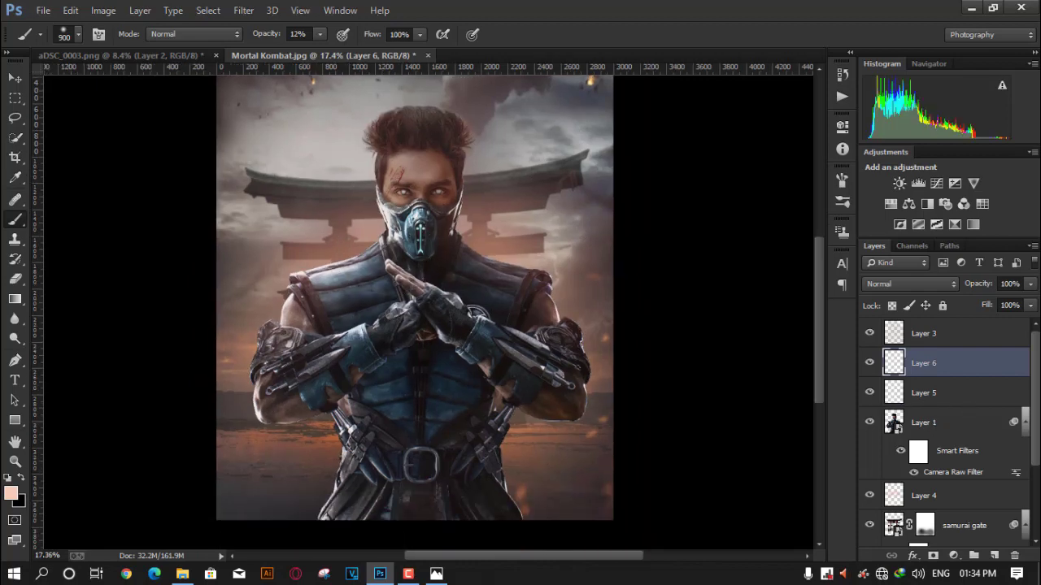
- Add Layer 7 above Layer 1, load the character's outline, and pick a paler peach
click(960, 422)
click(994, 557)
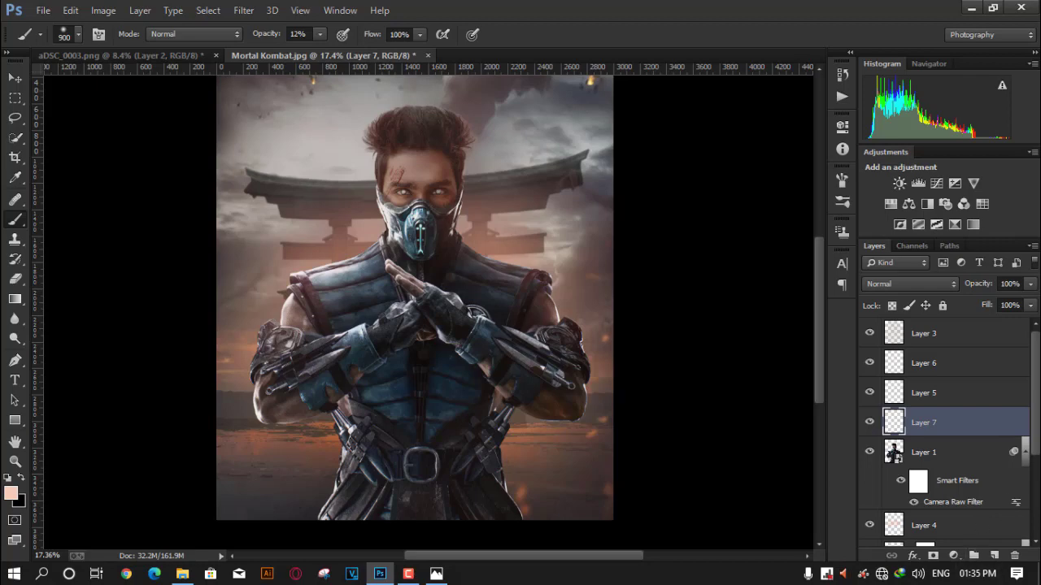
scroll(962, 422, down, 1)
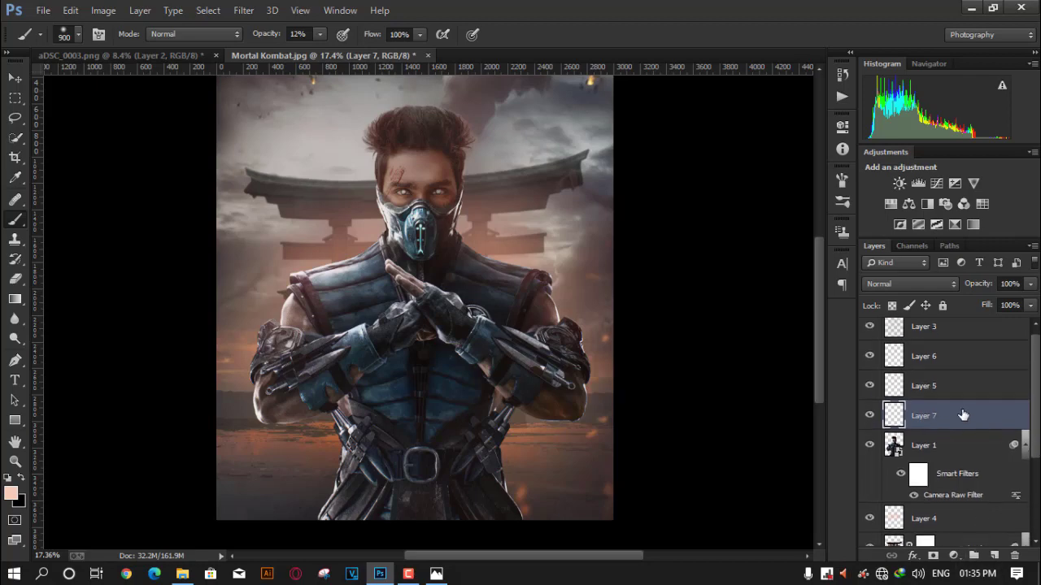
ctrl+click(893, 446)
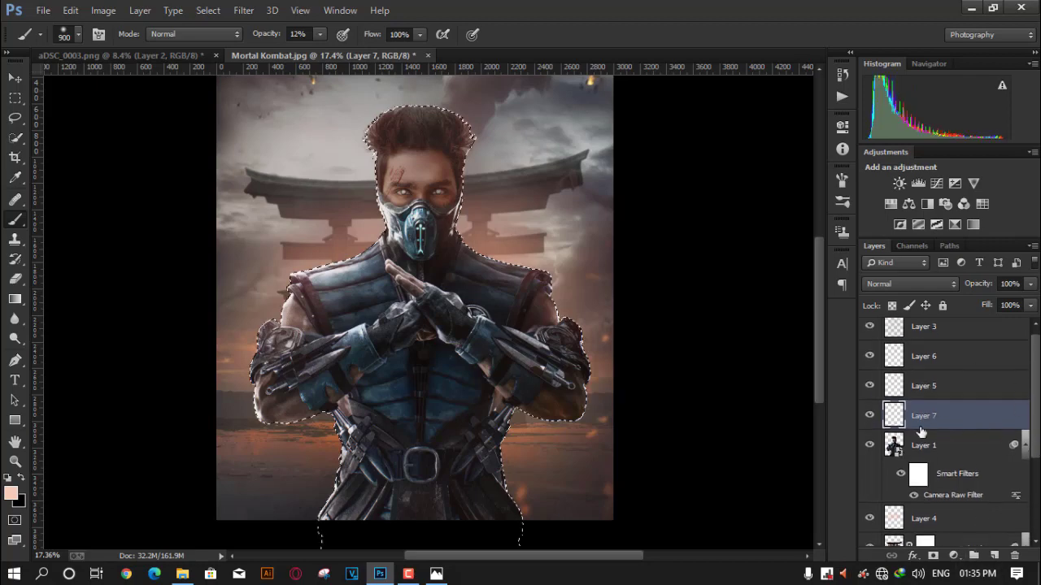
click(10, 493)
click(39, 318)
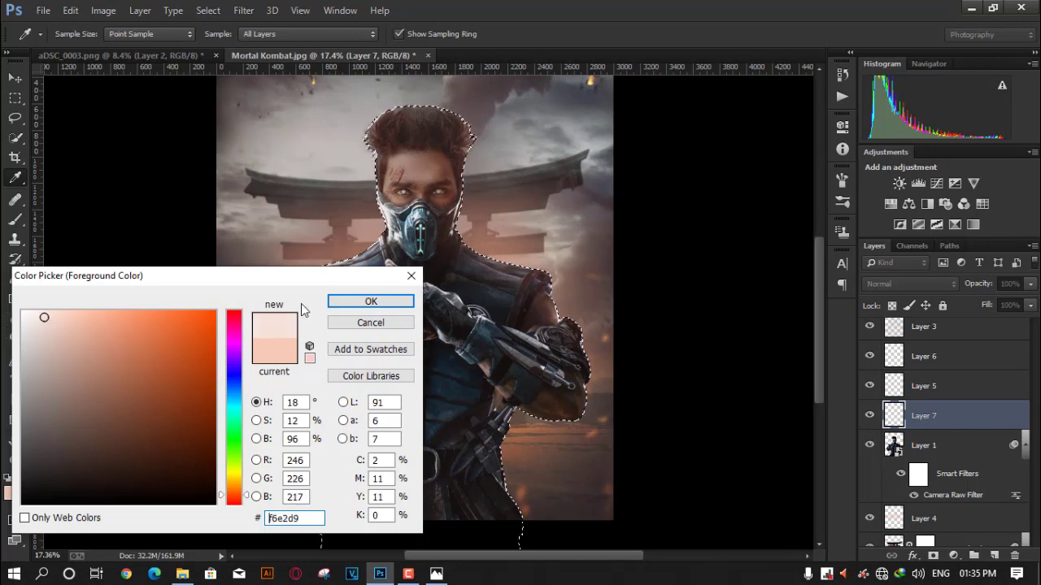
click(371, 301)
key(b)
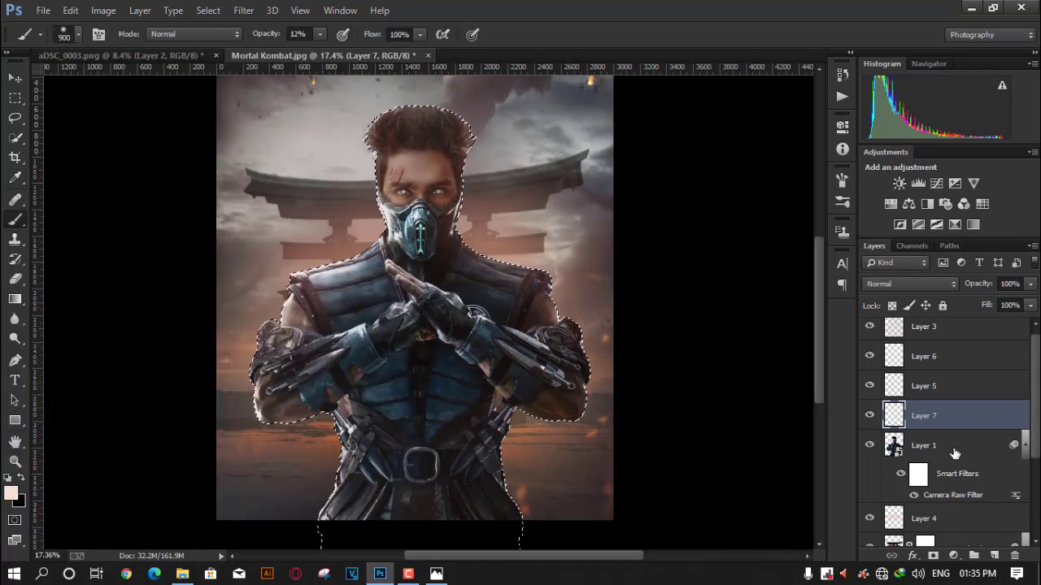
- Paint a faint pale glow over the figure with an 1800 px brush, lower Layer 7's opacity, deselect
key(bracketright)
key(bracketright)
key(bracketright)
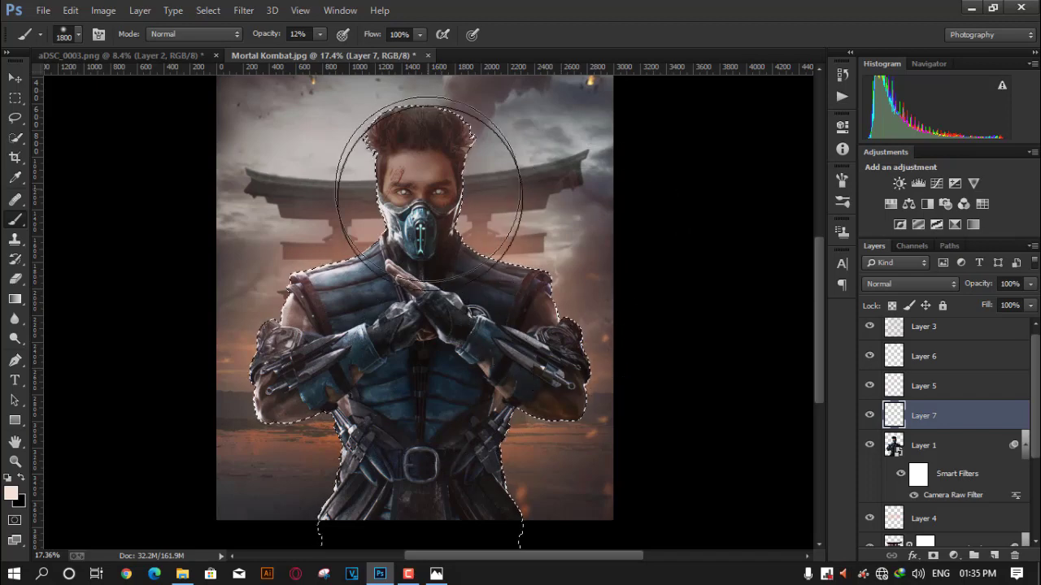
drag(446, 482, 360, 73)
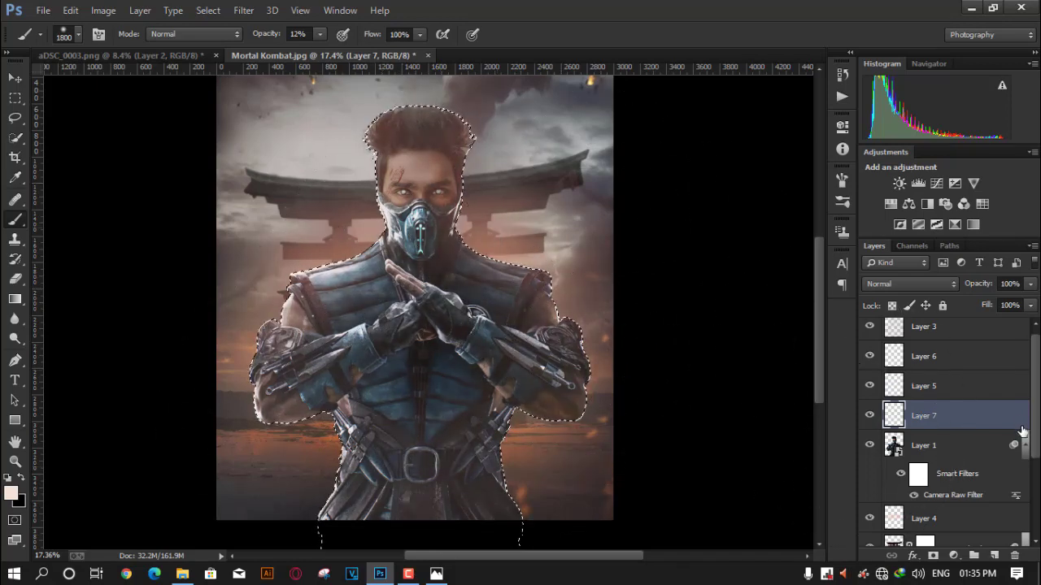
drag(972, 282, 924, 284)
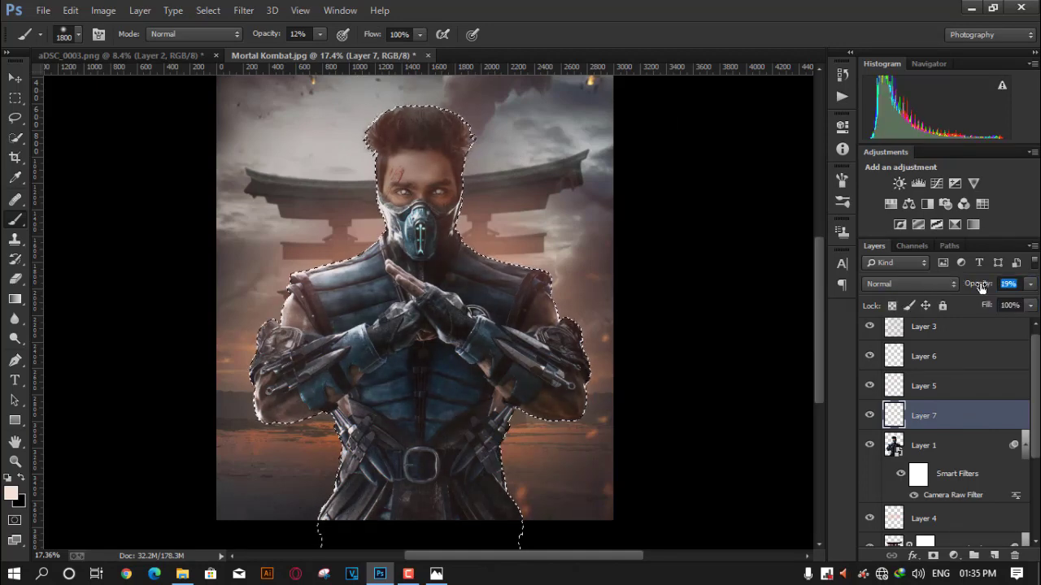
click(894, 445)
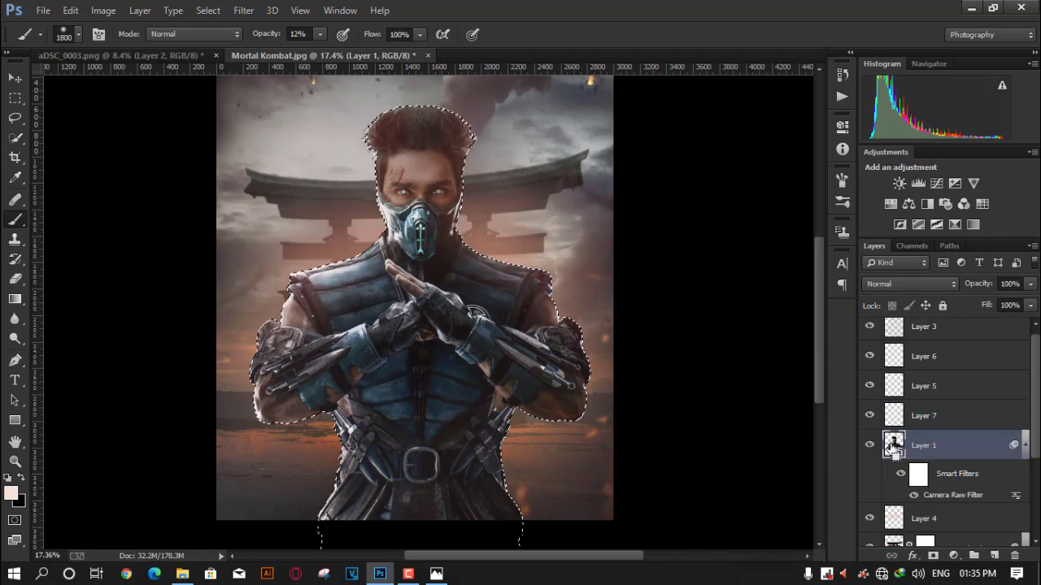
key(a)
key(ctrl+d)
scroll(479, 290, up, 3)
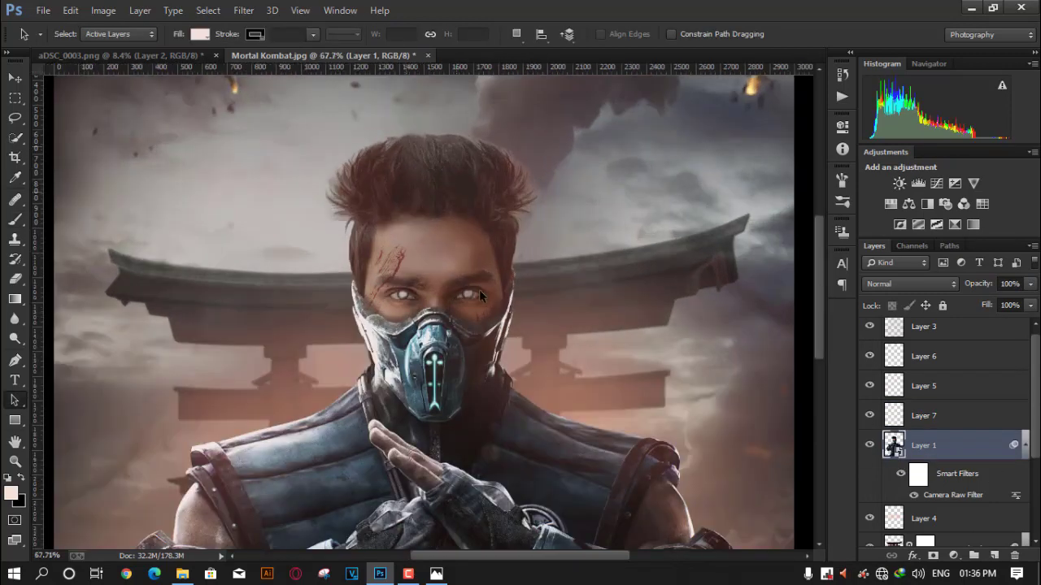
scroll(480, 290, down, 1)
scroll(480, 290, down, 1)
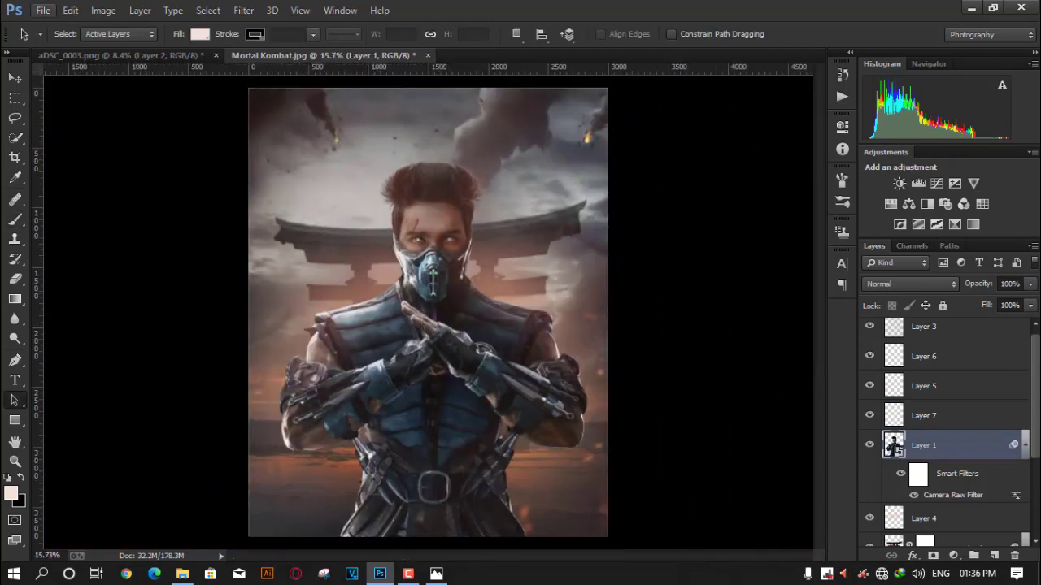
- Place the Sankor.jpg lens flare above Layer 3 in Screen blend mode
click(965, 336)
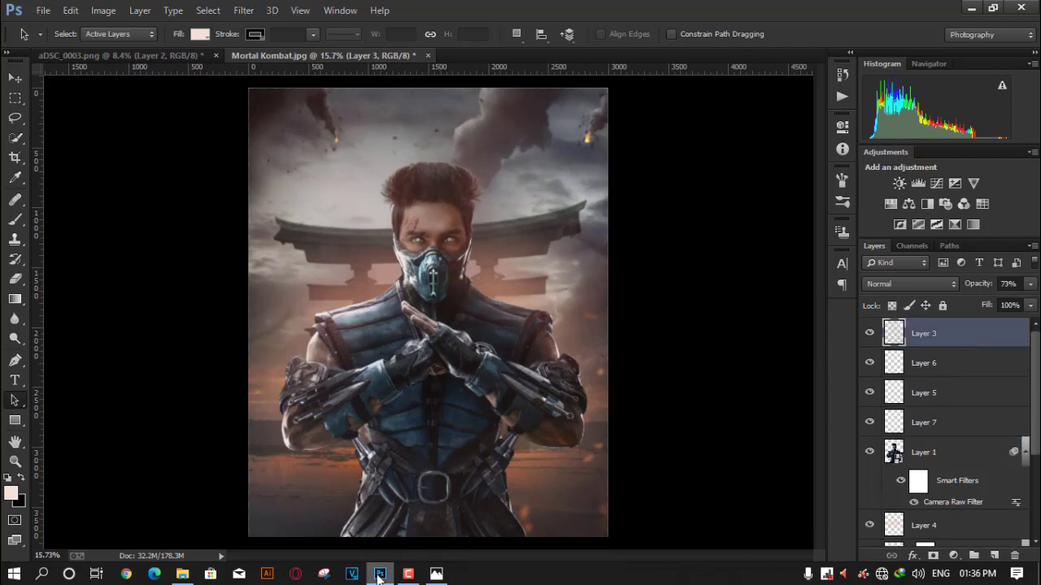
click(182, 573)
drag(913, 195, 584, 291)
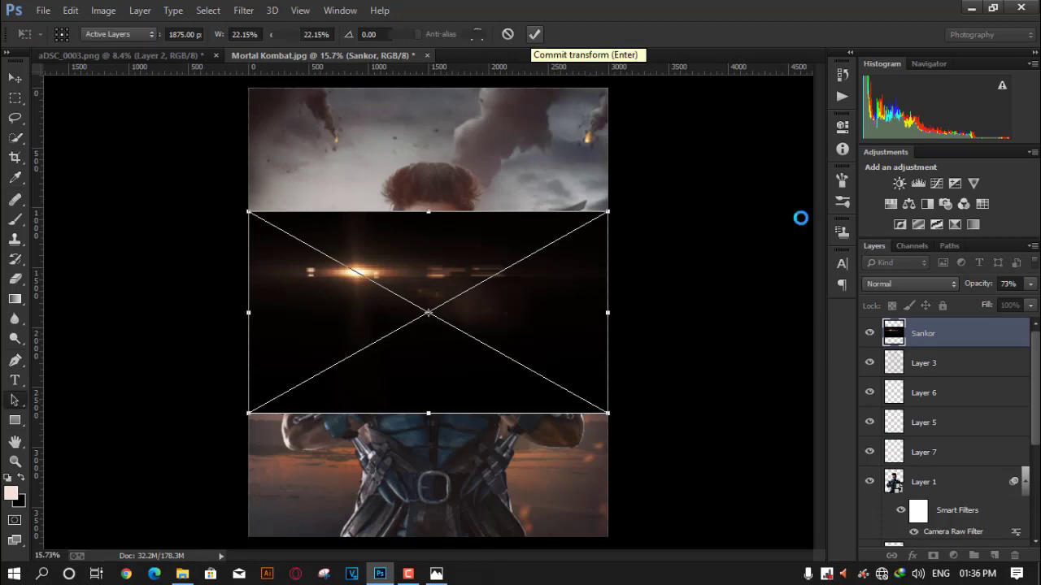
click(534, 34)
click(909, 284)
click(886, 126)
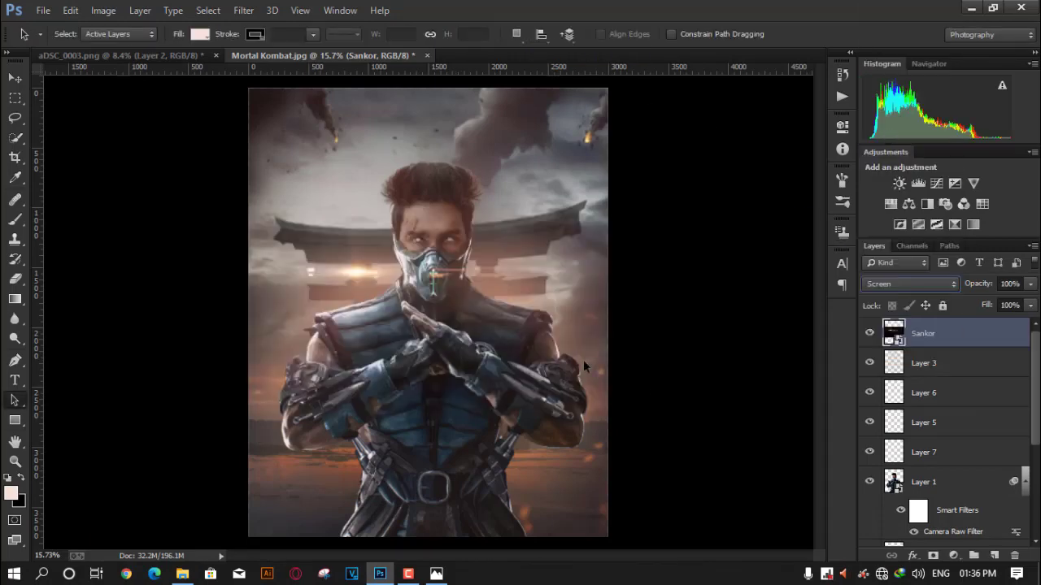
- Move the lens flare down beside the ninja's mask
scroll(407, 278, up, 3)
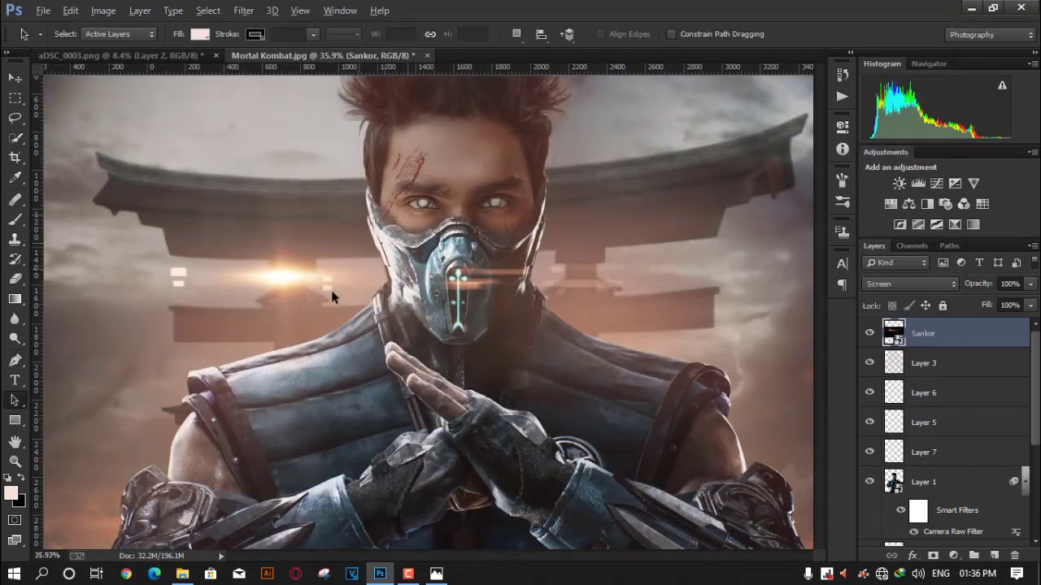
scroll(330, 296, up, 2)
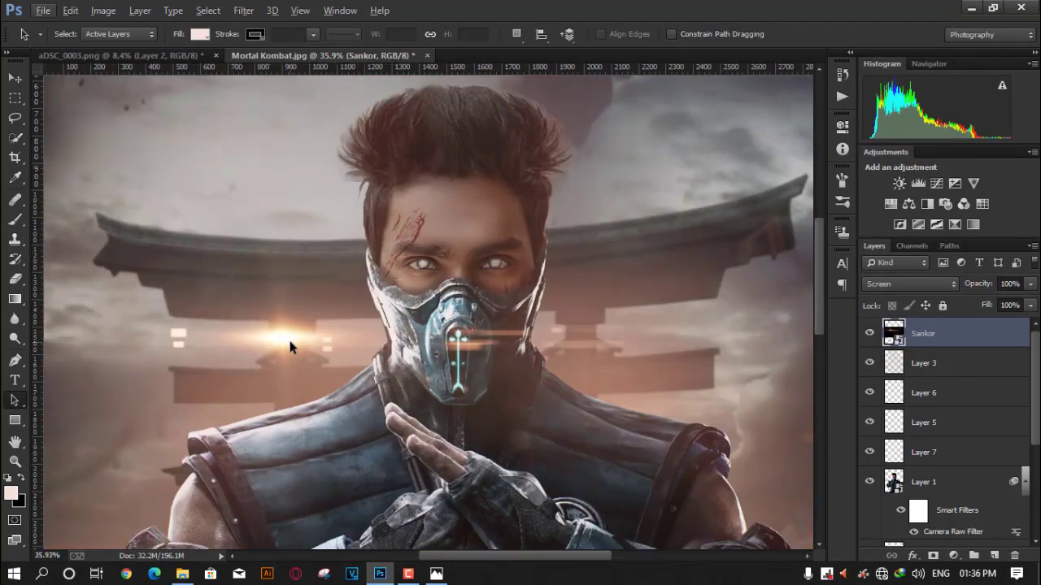
click(15, 79)
drag(357, 338, 334, 361)
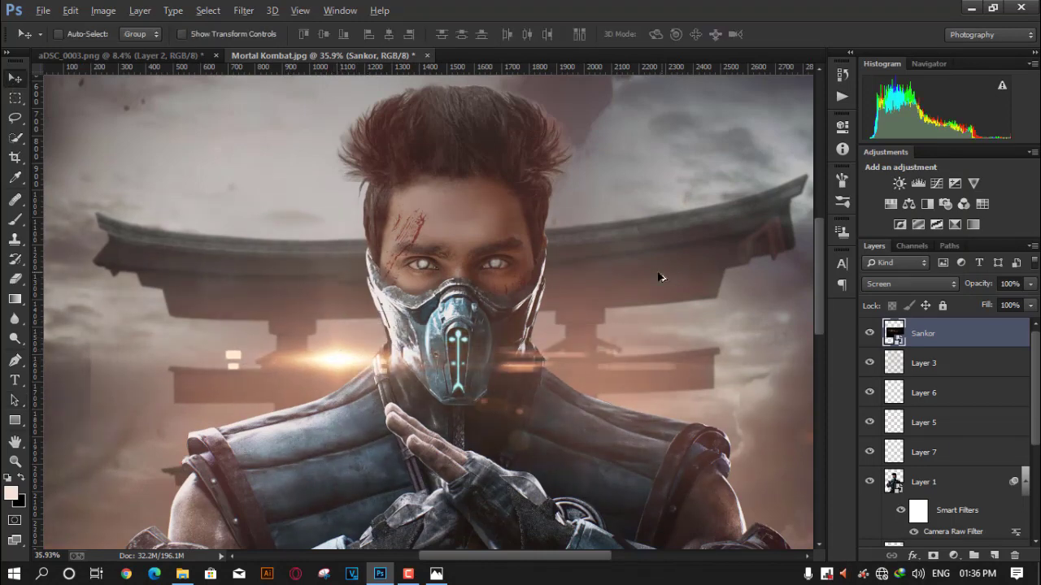
scroll(658, 277, down, 3)
scroll(506, 295, up, 1)
scroll(446, 305, up, 1)
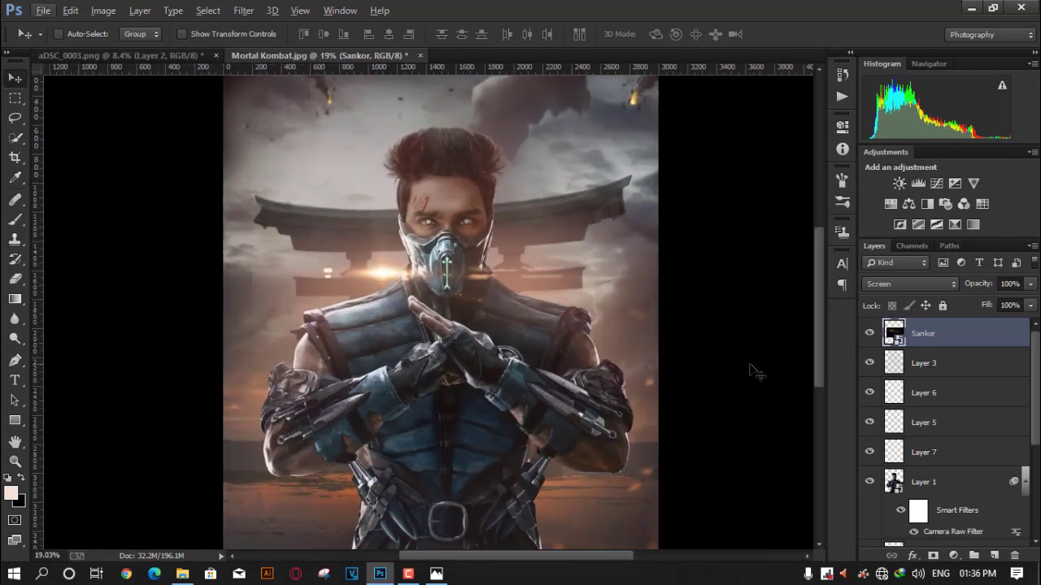
- Add a layer mask to the Sankor flare layer, leaving the glow revealed
click(934, 556)
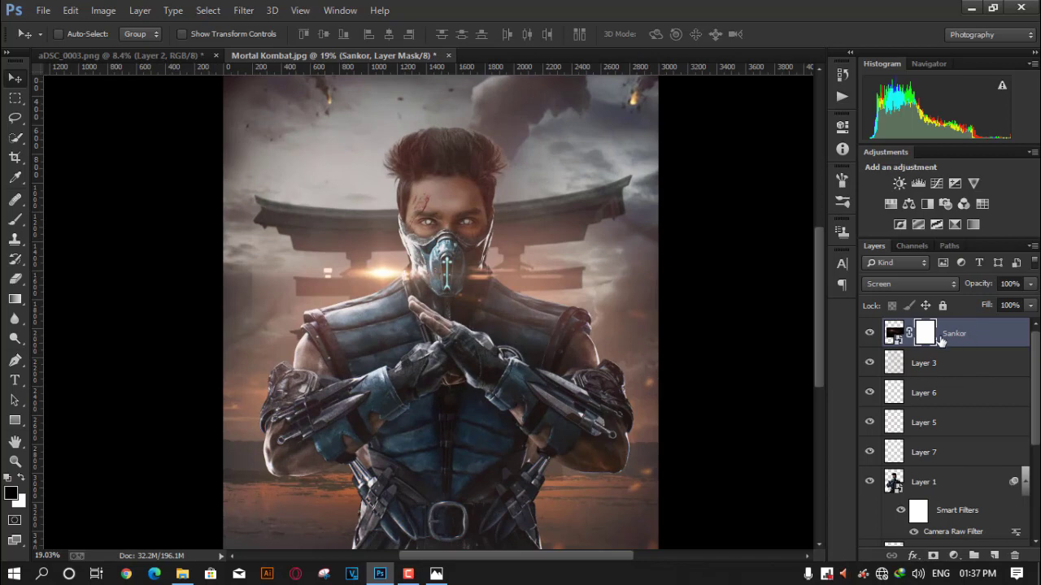
key(ctrl+i)
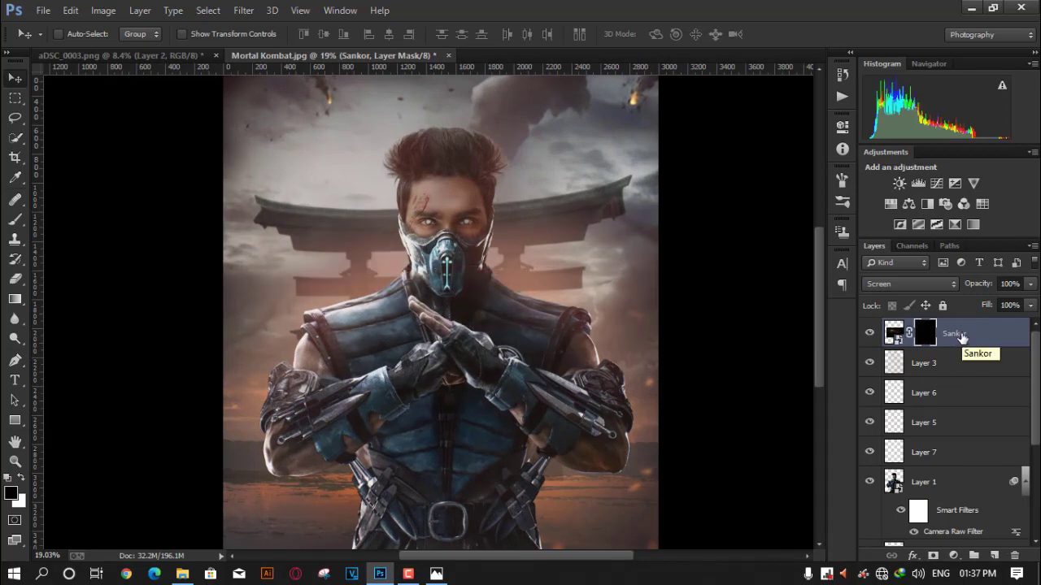
key(ctrl+i)
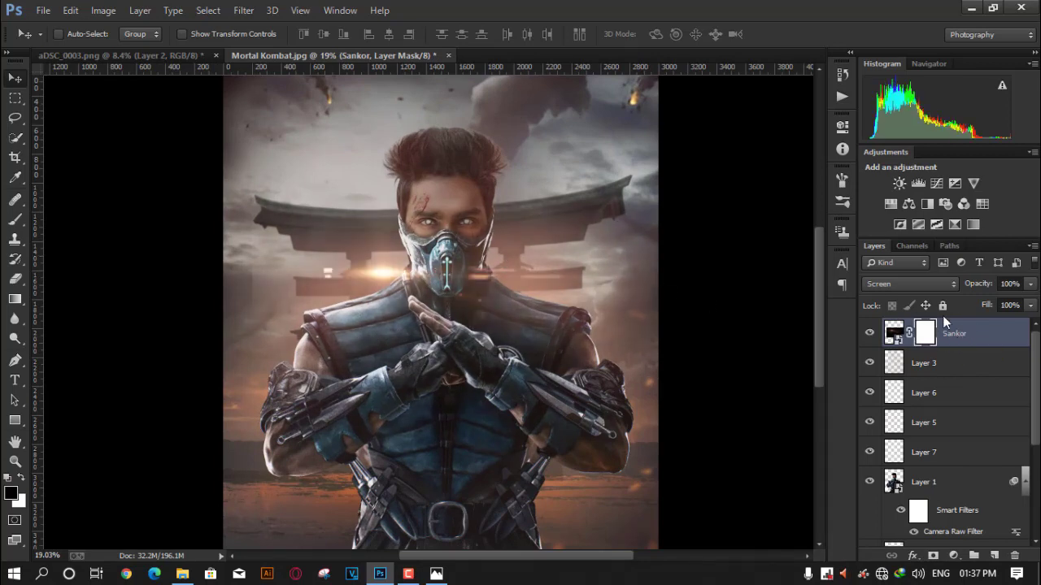
- Brush black on the mask at 59% opacity, 900 px, to soften the flare glow
click(12, 221)
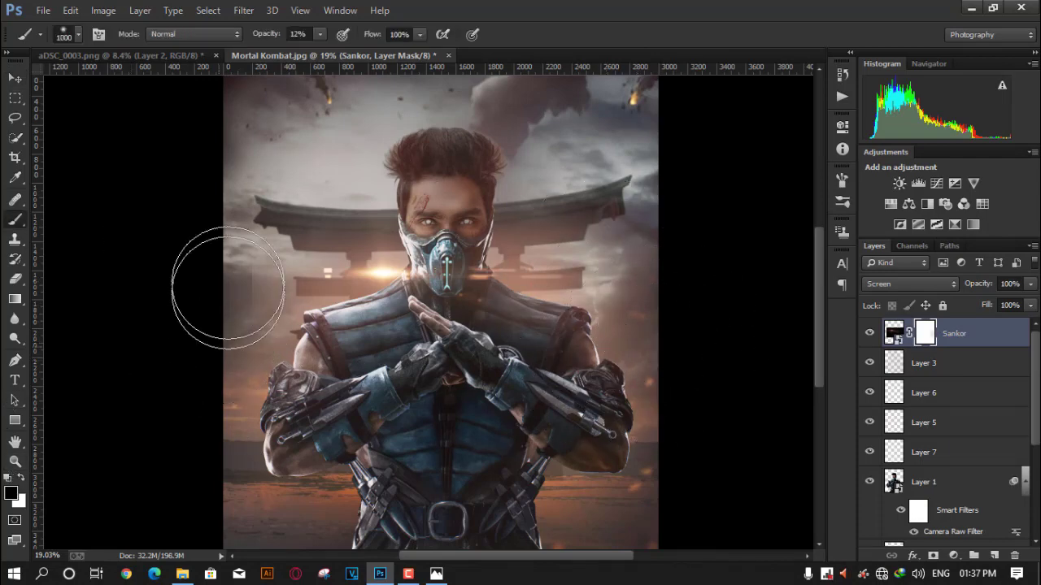
click(321, 33)
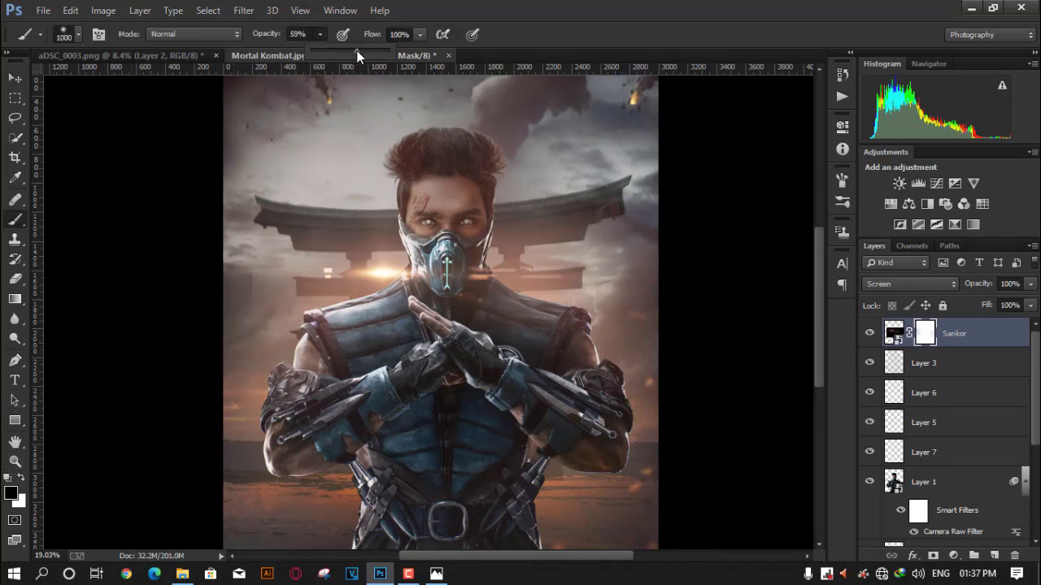
drag(358, 56, 362, 55)
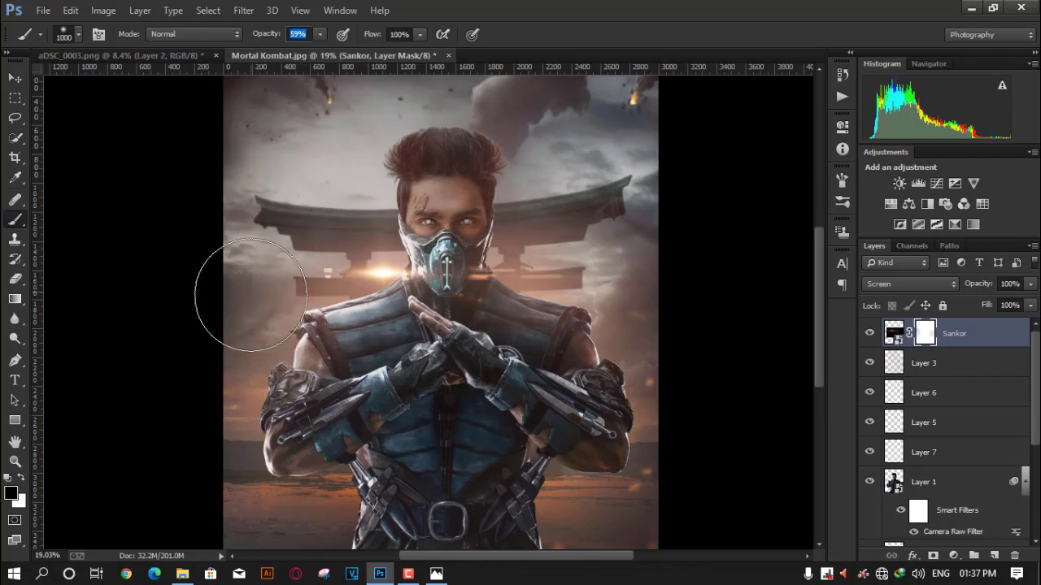
key(bracketleft)
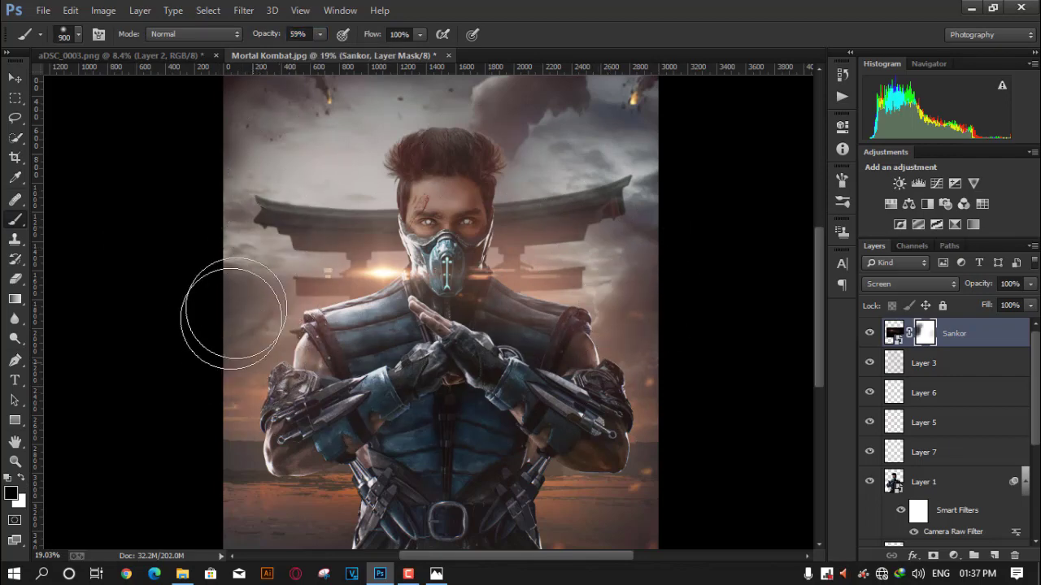
mouse_move(233, 316)
mouse_down()
mouse_move(517, 146)
mouse_move(614, 157)
mouse_up()
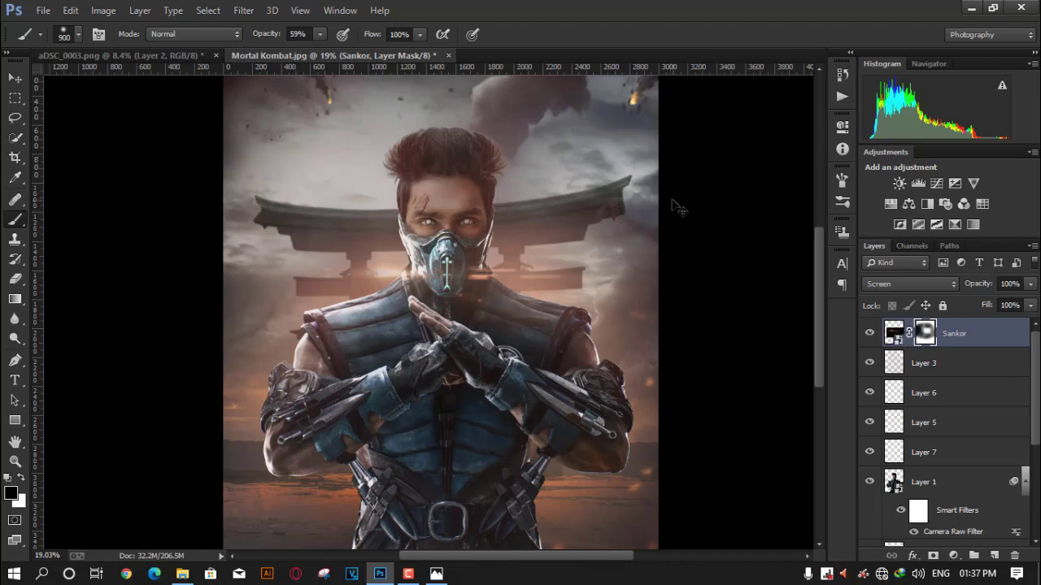
key(ctrl+z)
scroll(577, 244, down, 2)
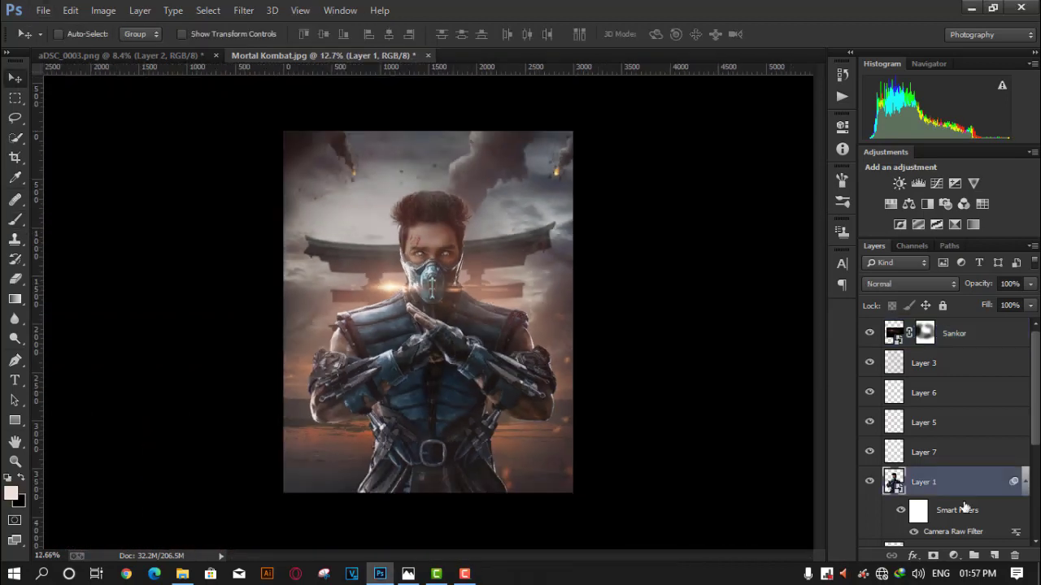
- Create Layer 8 with a white foreground and the figure's outline loaded as a selection
click(994, 557)
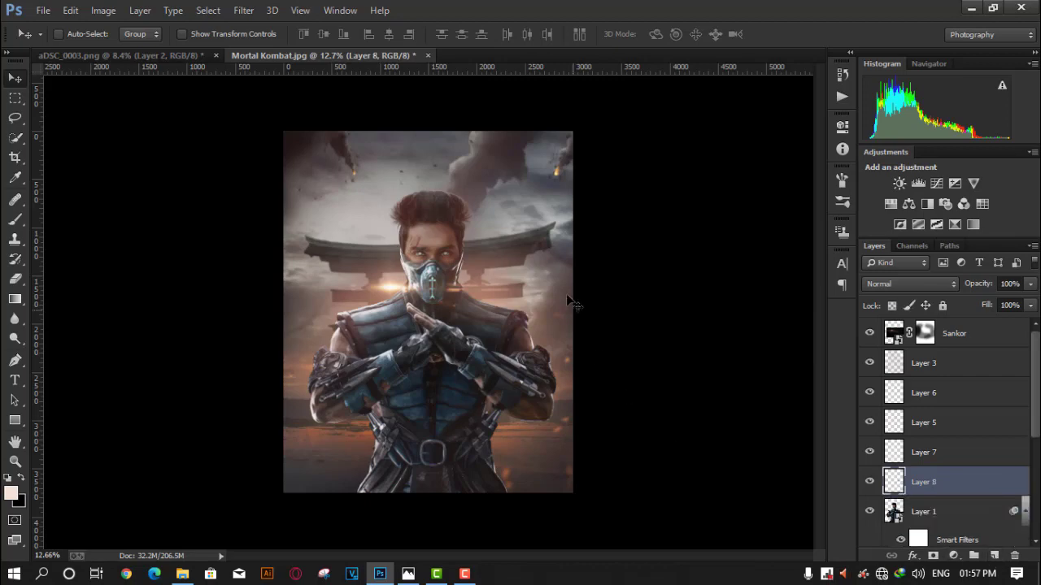
click(11, 492)
text(ffffff)
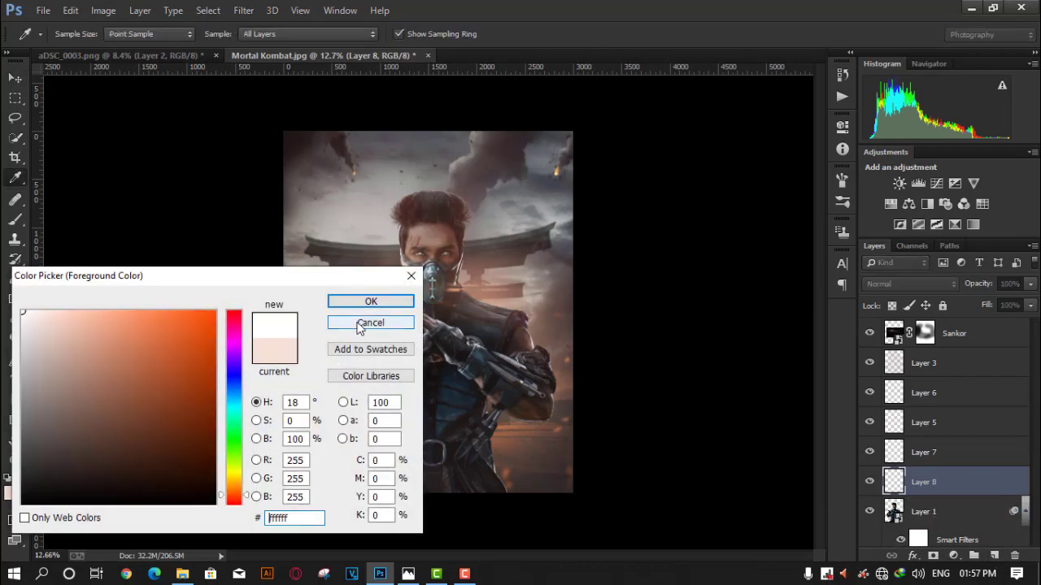
click(349, 301)
scroll(358, 331, up, 3)
click(937, 519)
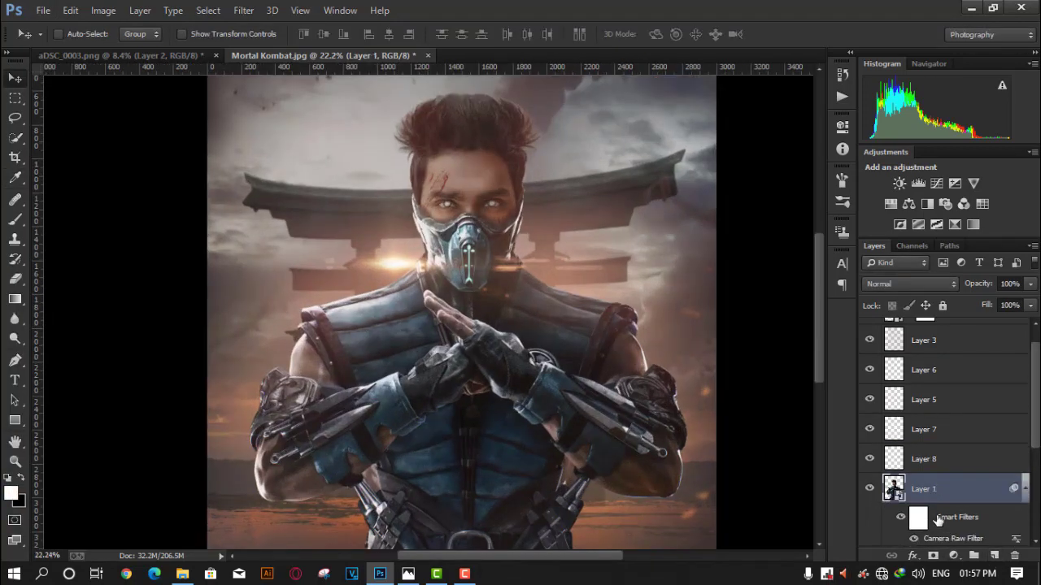
ctrl+click(895, 491)
click(943, 464)
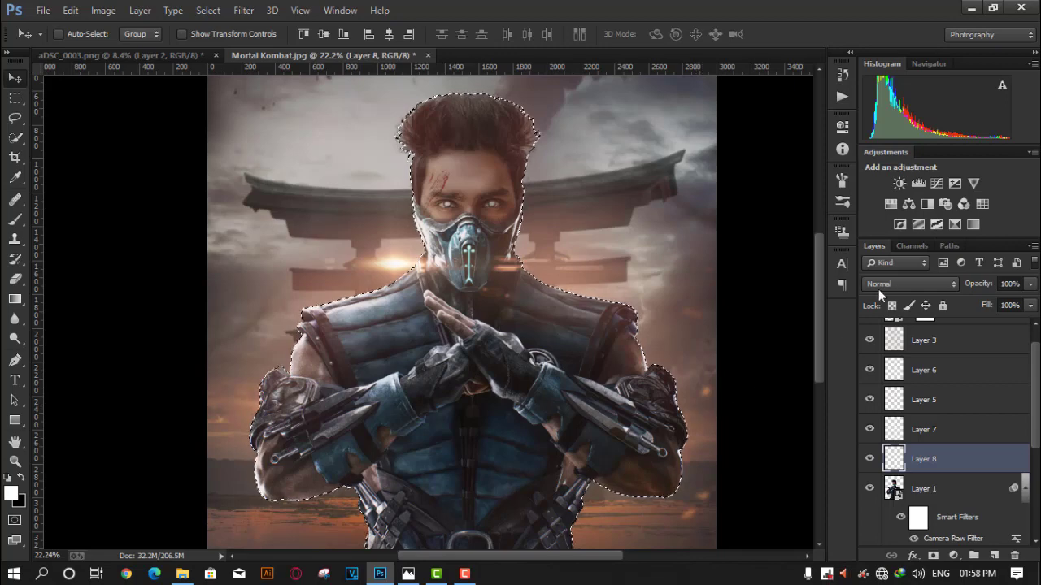
click(14, 220)
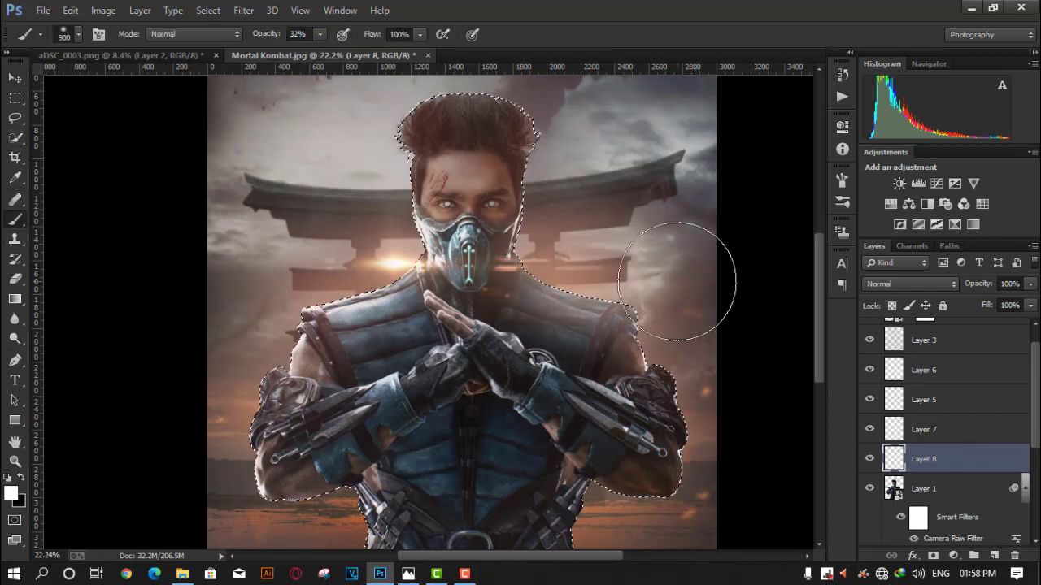
- Brush soft white haze along the figure's edges and head with a 600 px brush
drag(676, 281, 708, 418)
key(bracketleft)
key(bracketleft)
key(bracketleft)
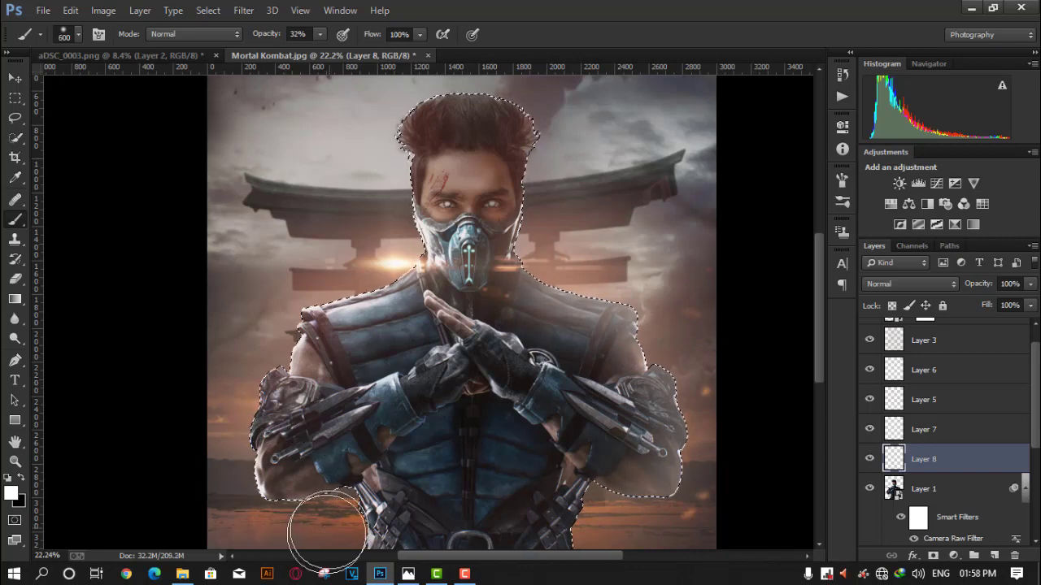
mouse_move(255, 274)
mouse_down()
mouse_move(500, 305)
mouse_move(616, 244)
mouse_up()
drag(974, 291, 914, 300)
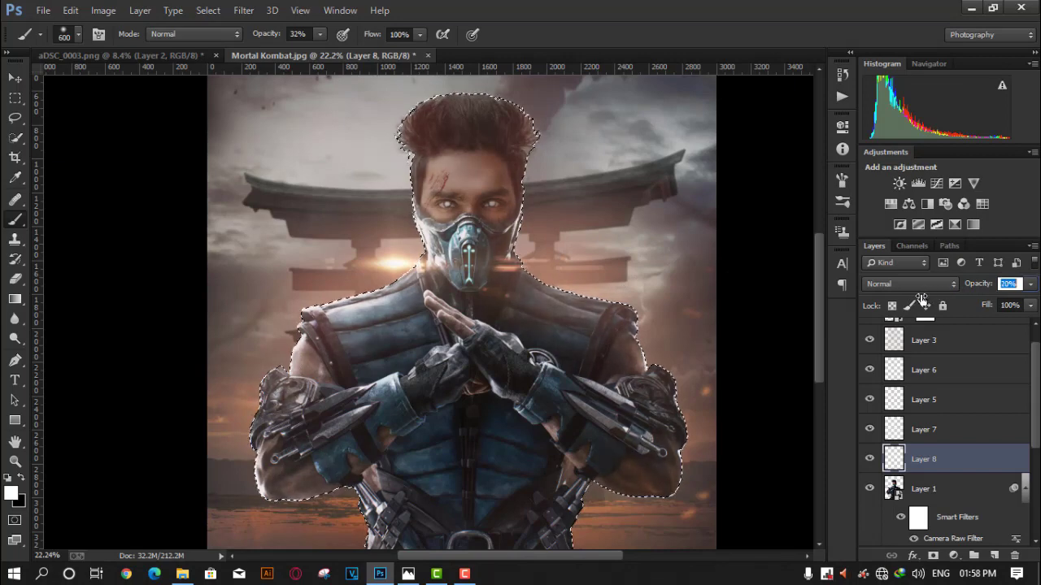
text(22)
drag(207, 500, 225, 510)
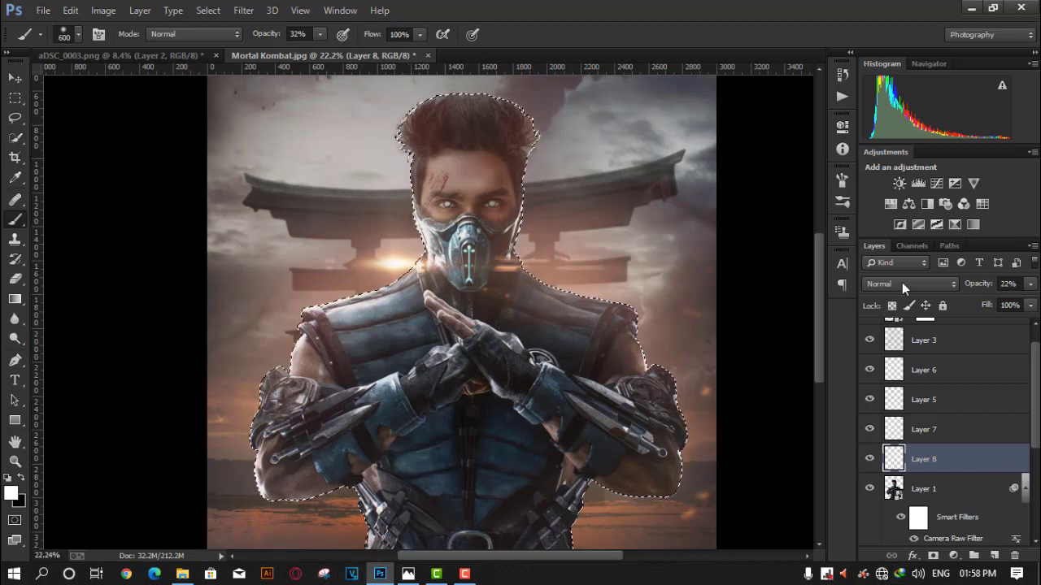
- Set Layer 8 to Overlay blending at 100% opacity
click(902, 284)
click(883, 203)
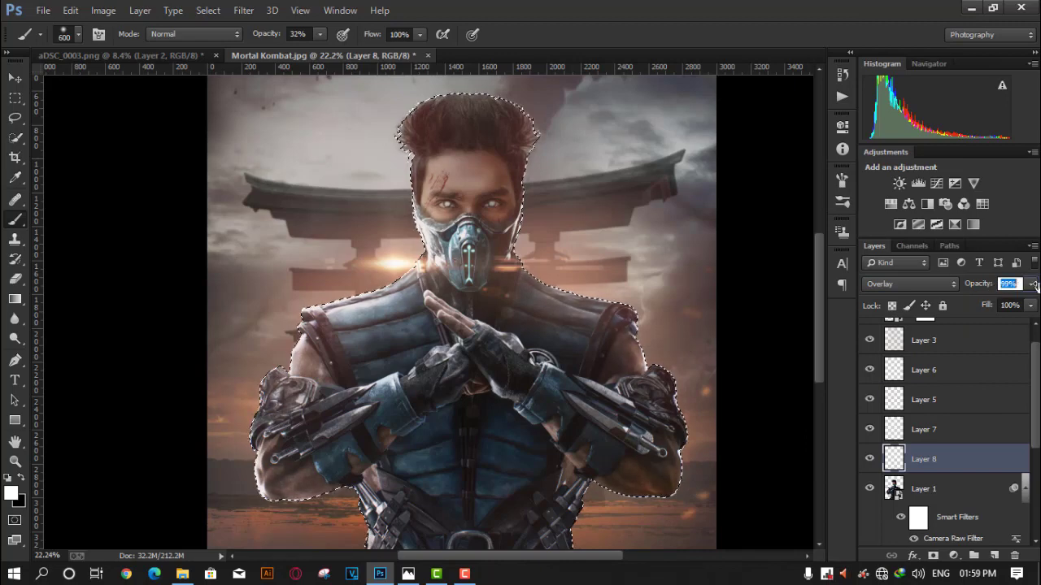
text(100)
key(Return)
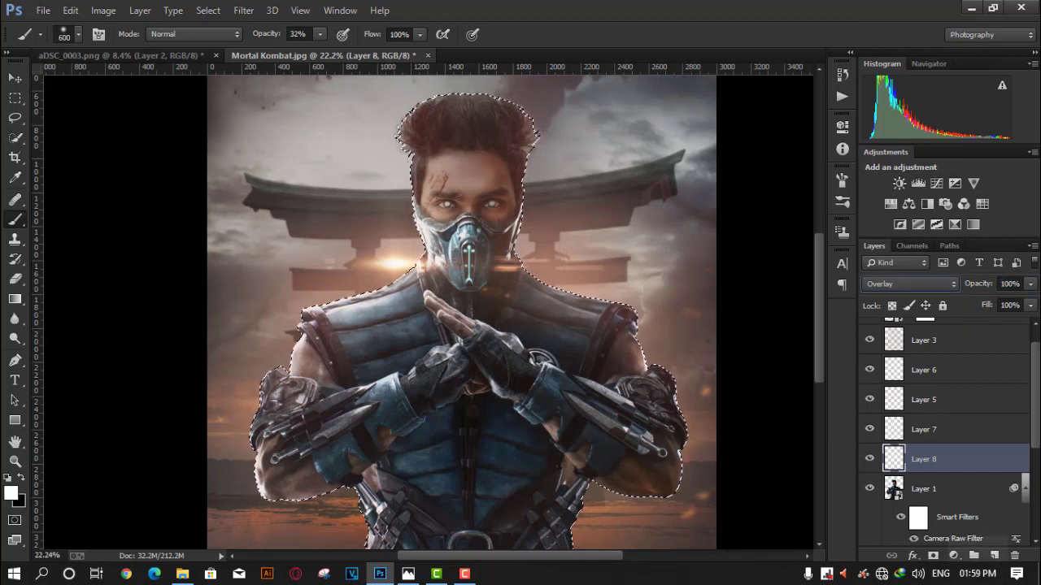
- Add a new layer above Layer 1 and set the foreground to black 000000
click(963, 498)
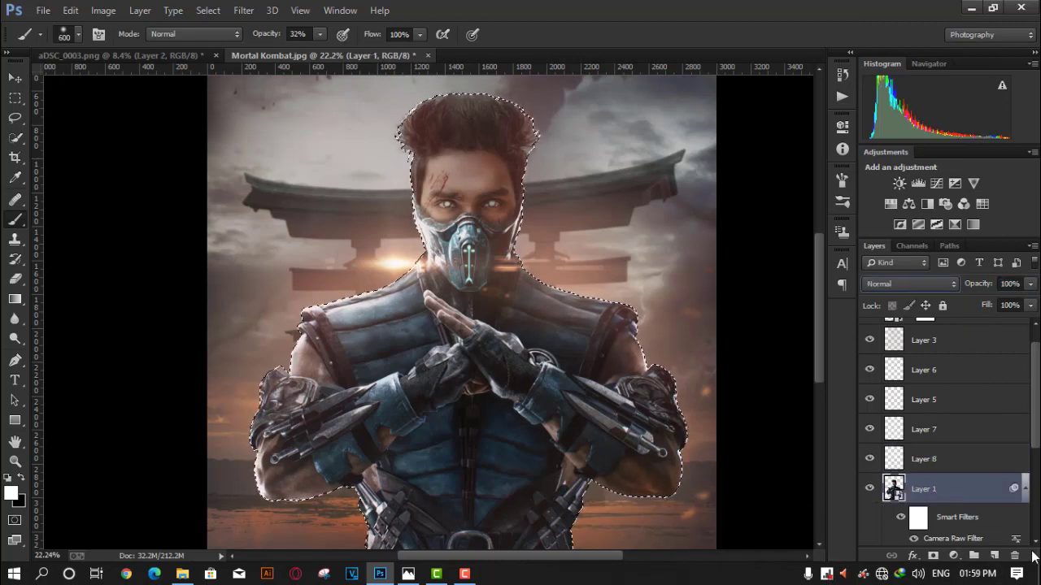
click(994, 556)
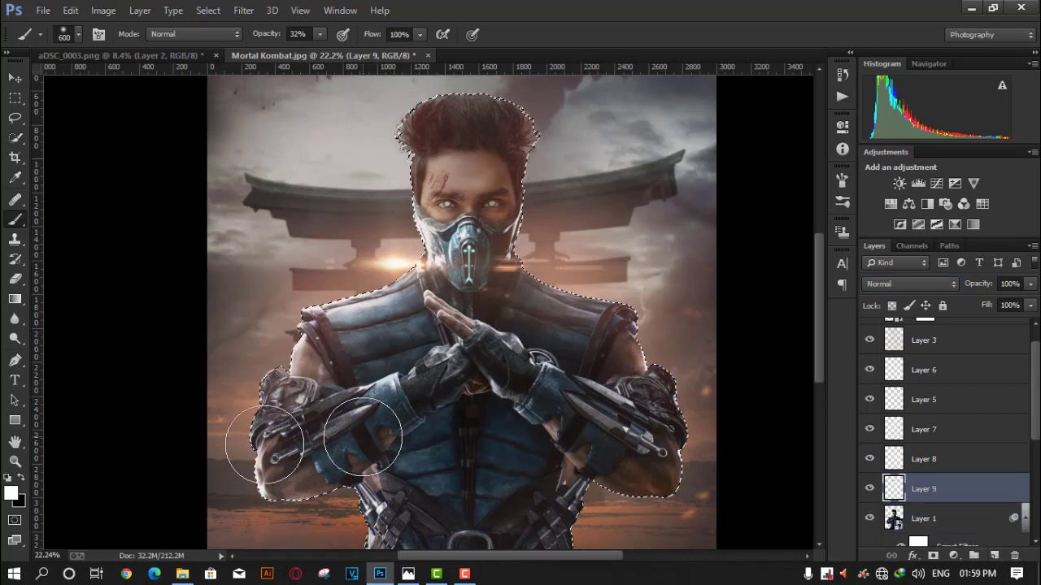
click(12, 492)
text(000000)
click(362, 300)
scroll(740, 437, down, 5)
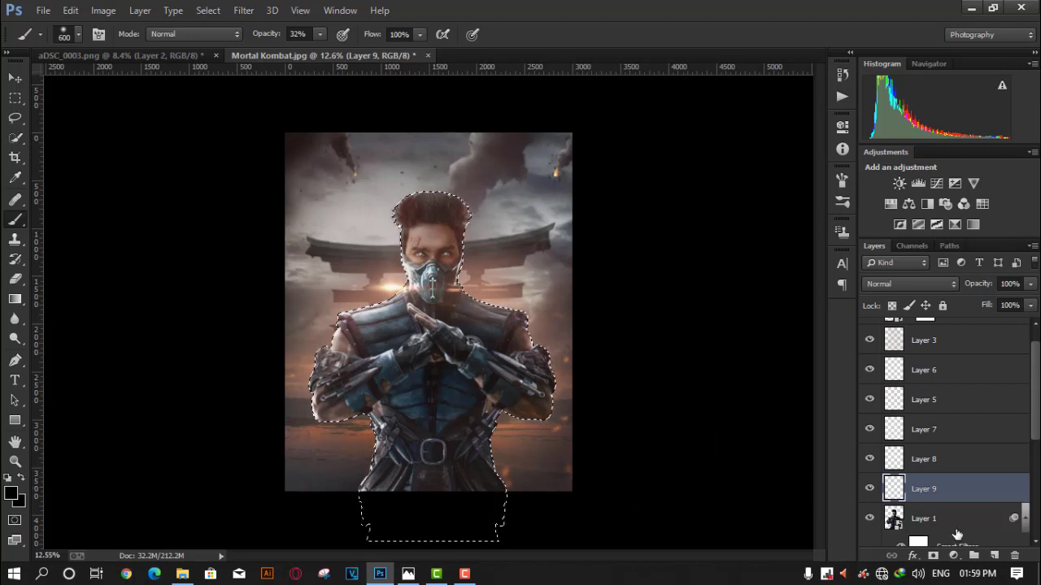
- Add a linear 90° Gradient Fill layer, shifting the dark gradient down the figure's lower body
click(954, 555)
click(943, 237)
drag(706, 116, 780, 135)
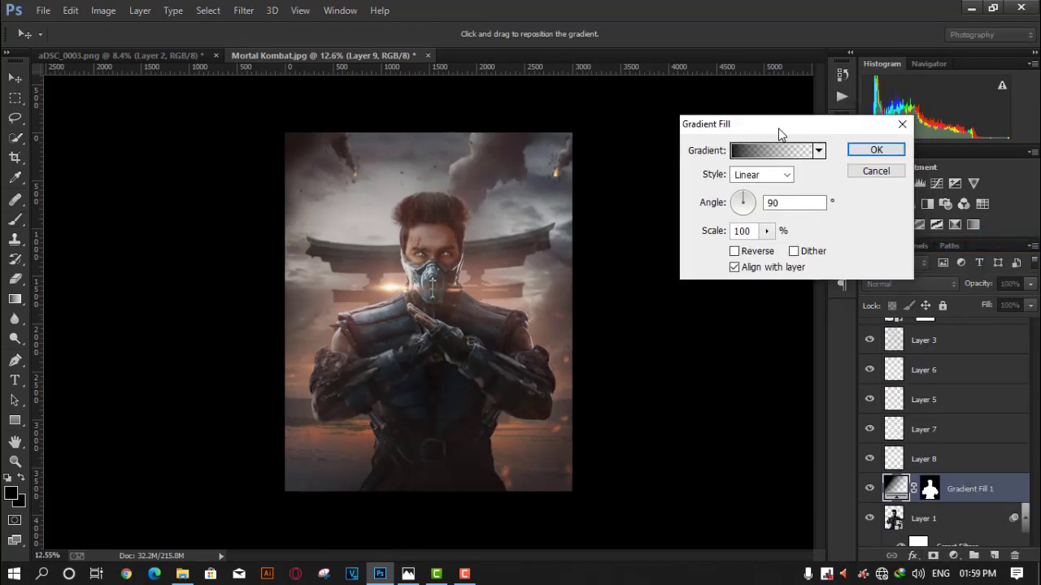
drag(439, 401, 433, 441)
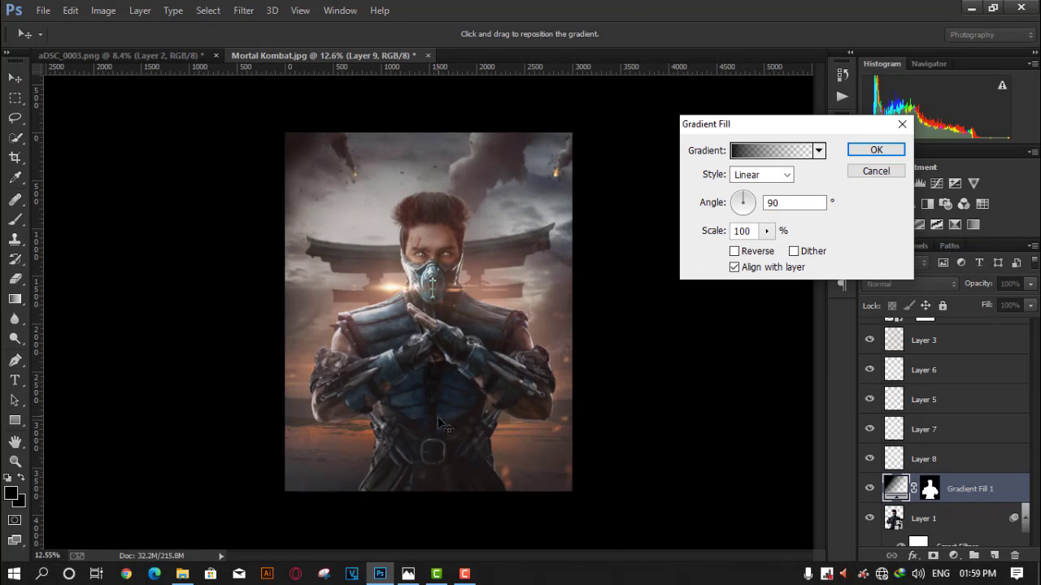
drag(440, 441, 437, 494)
click(876, 150)
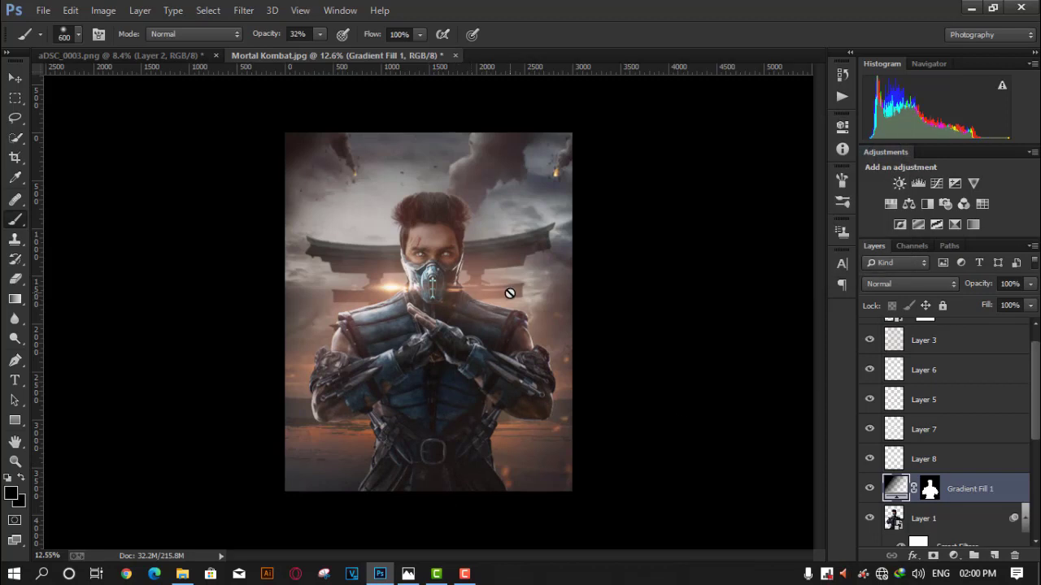
- Target the Gradient Fill 1 mask with a 22%-opacity eraser enlarged to 1100 px
click(928, 489)
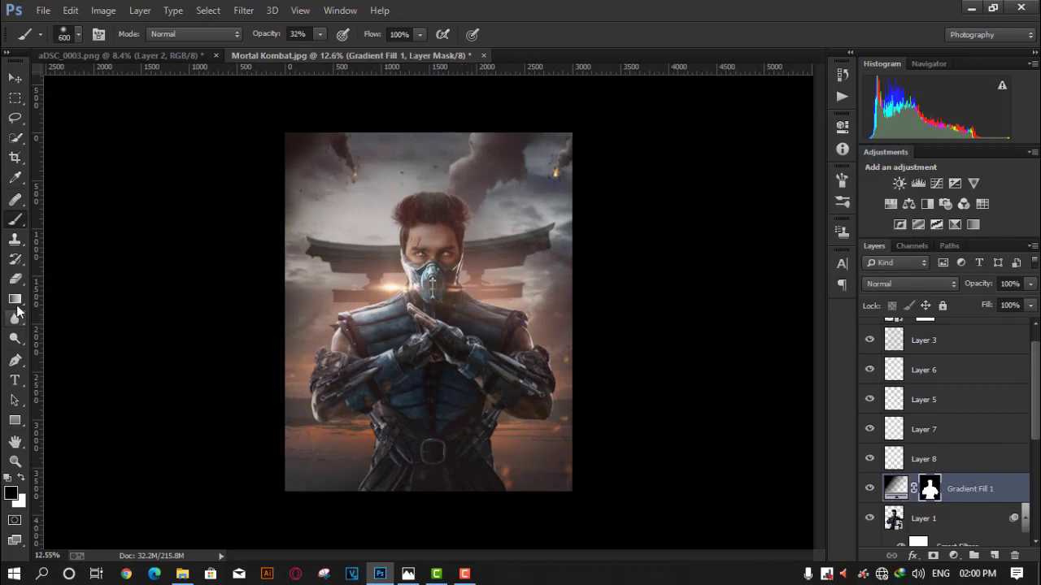
click(16, 281)
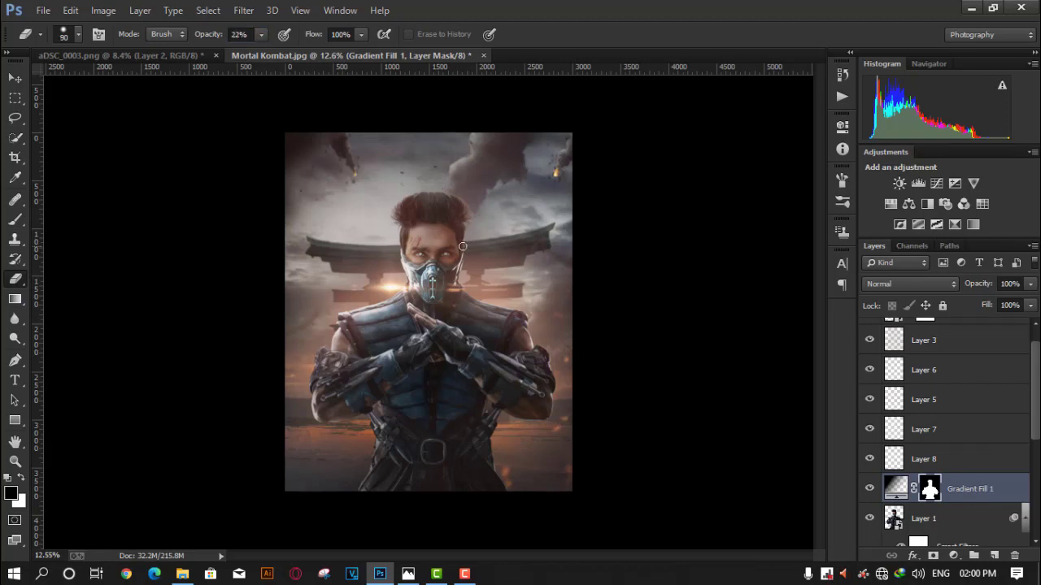
key(bracketright)
key(bracketright)
key(bracketright)
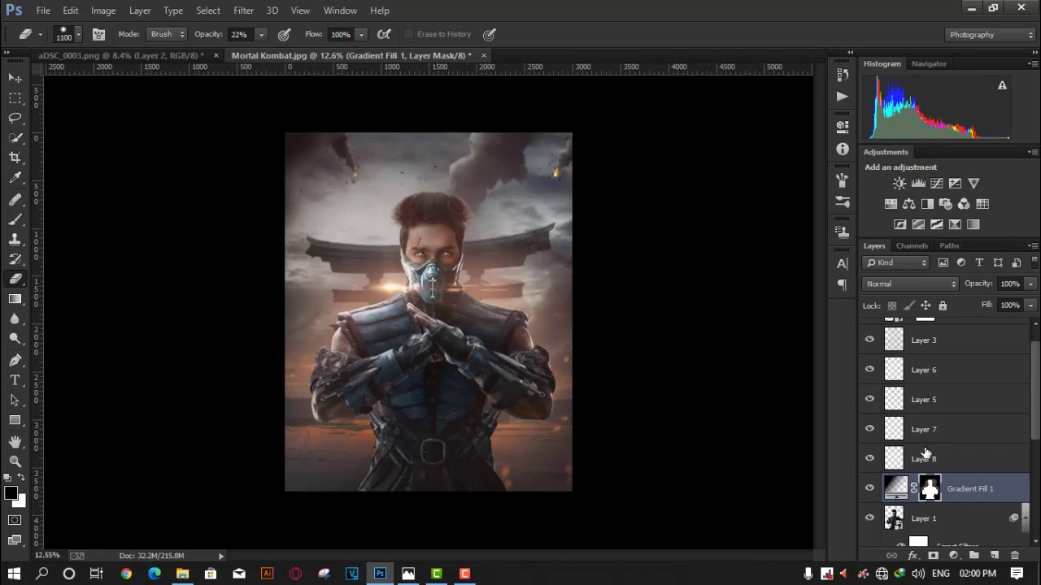
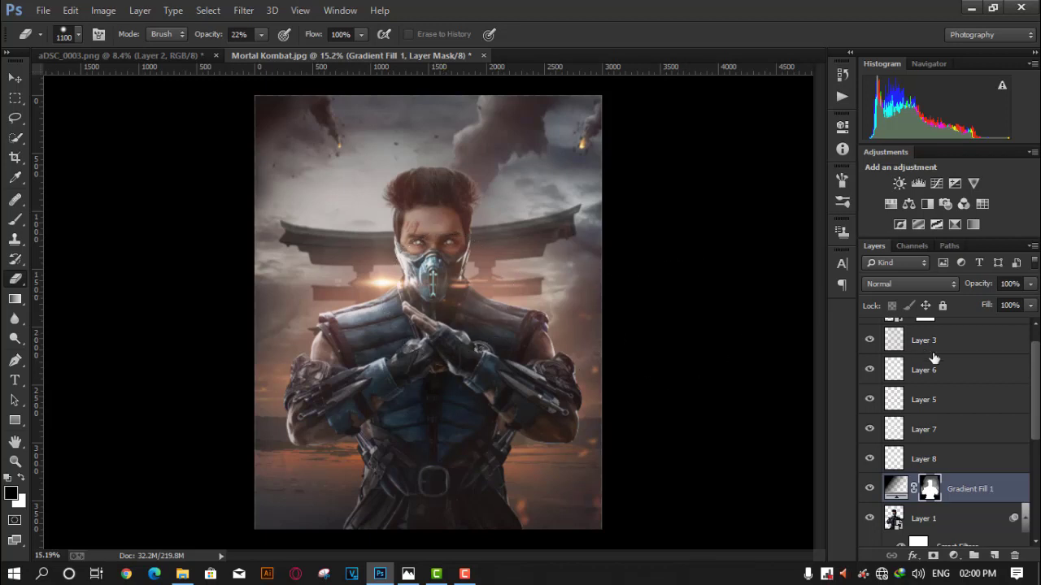
- Add a Gradient Fill above the Background: linear, 90°, black-to-transparent, darkening the bottom edge
scroll(935, 392, down, 10)
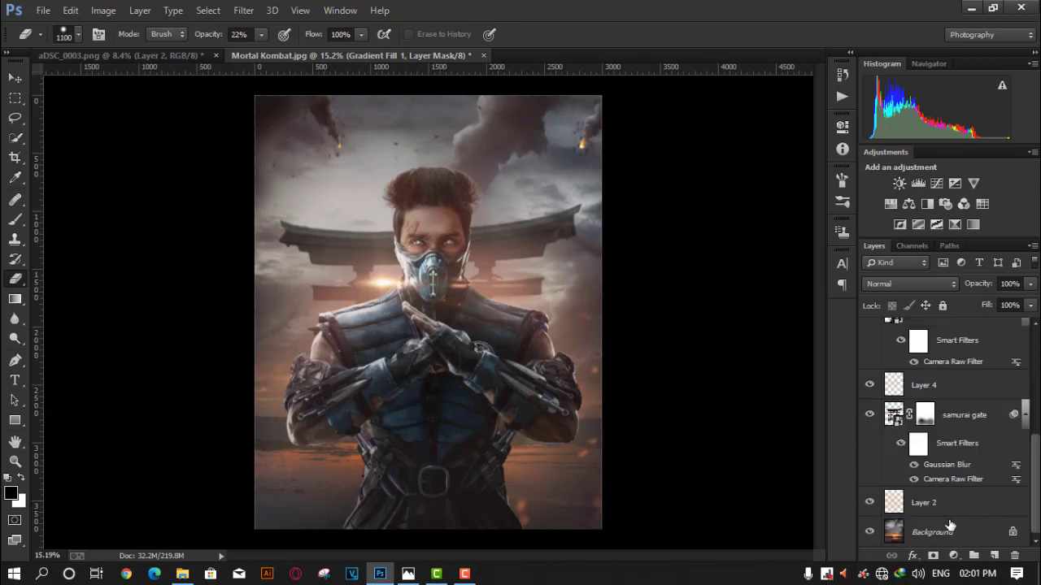
click(935, 532)
click(994, 556)
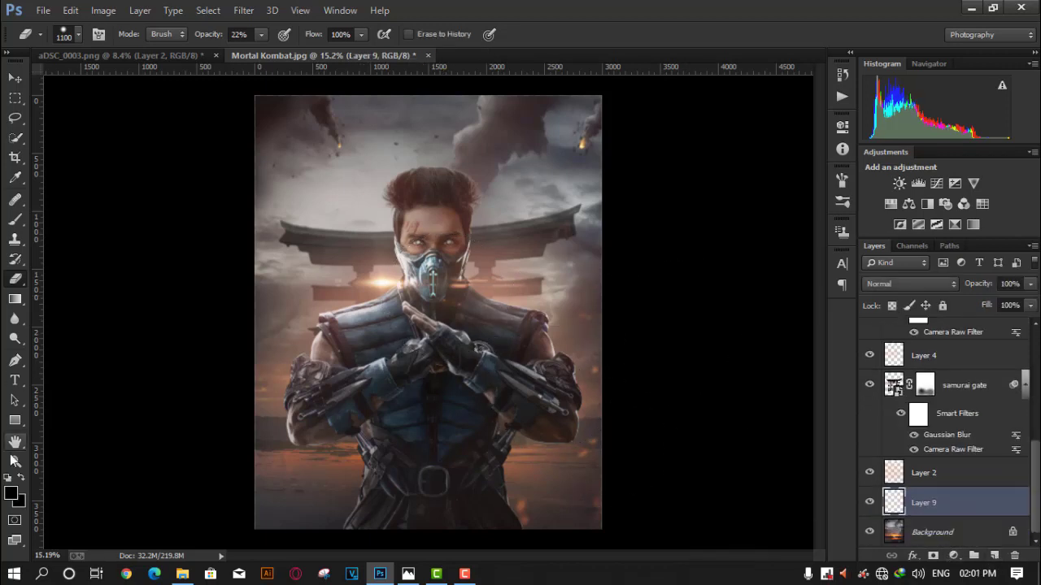
click(953, 556)
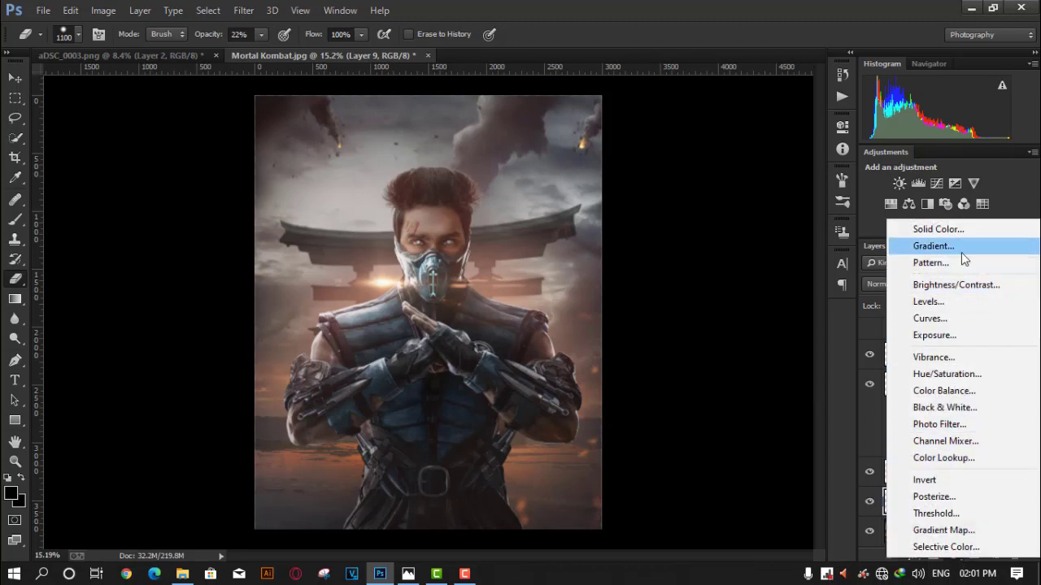
click(934, 246)
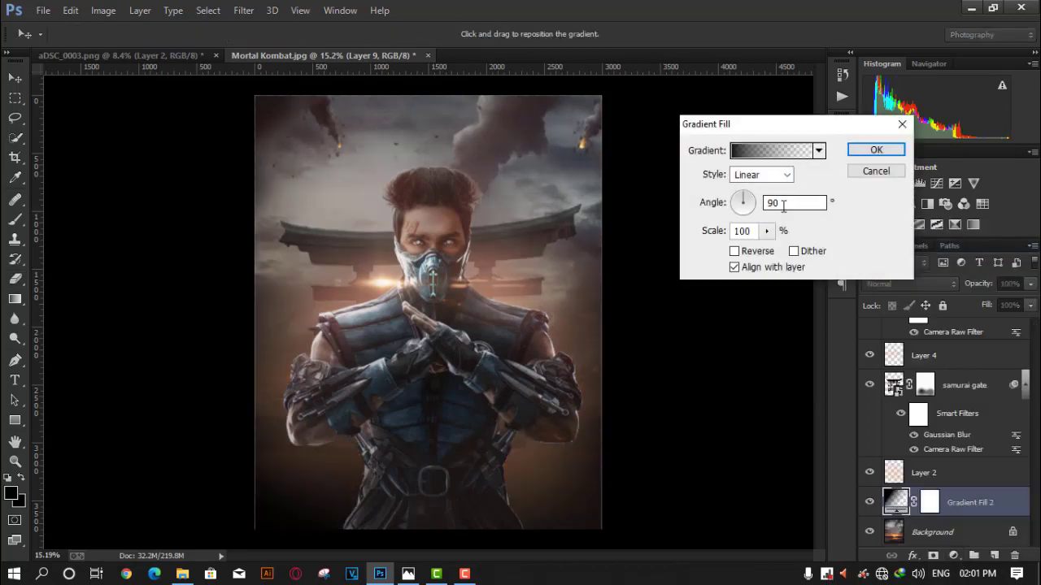
drag(451, 439, 462, 540)
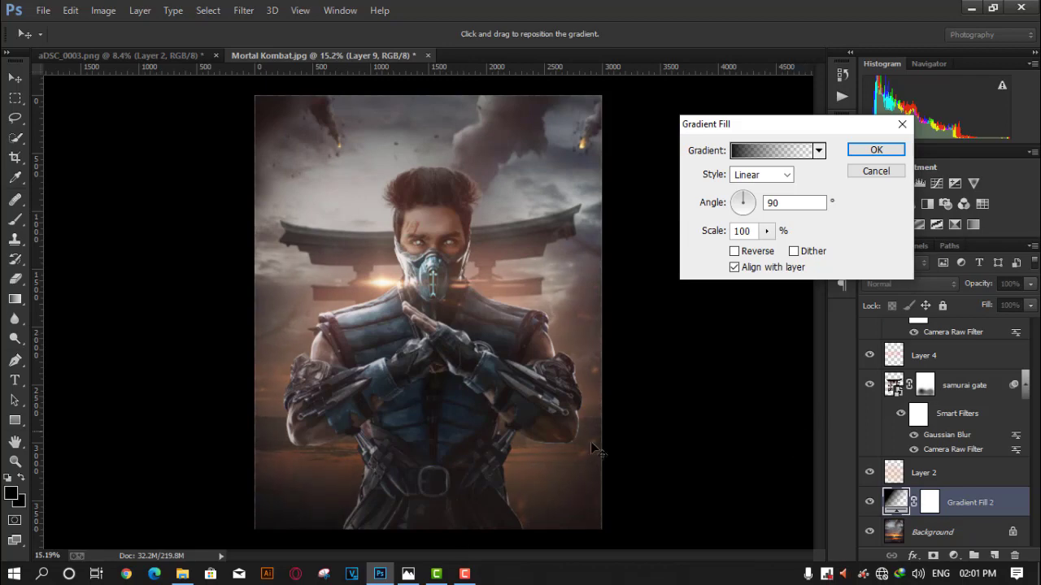
drag(481, 362, 476, 426)
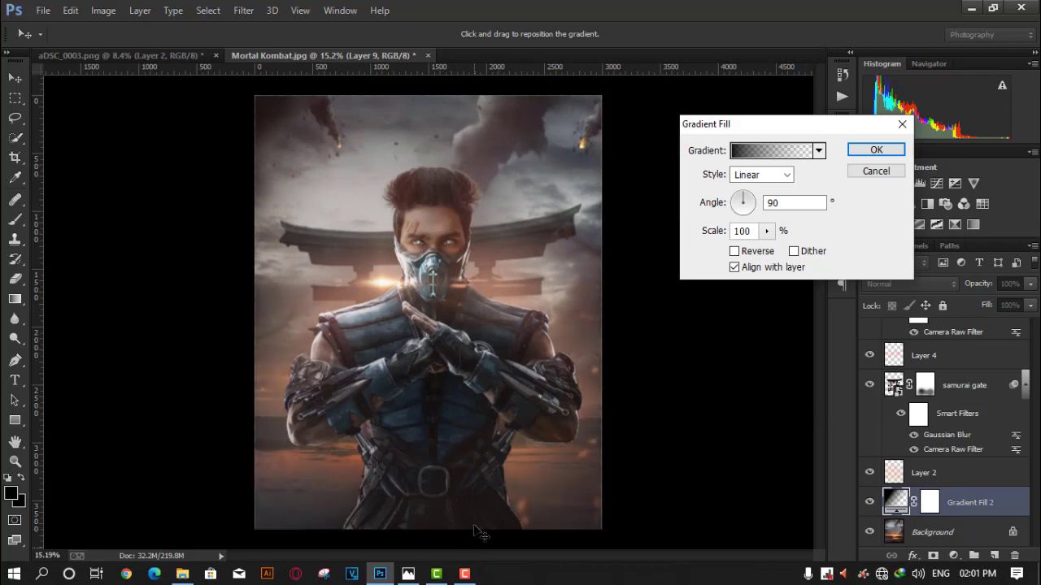
click(876, 151)
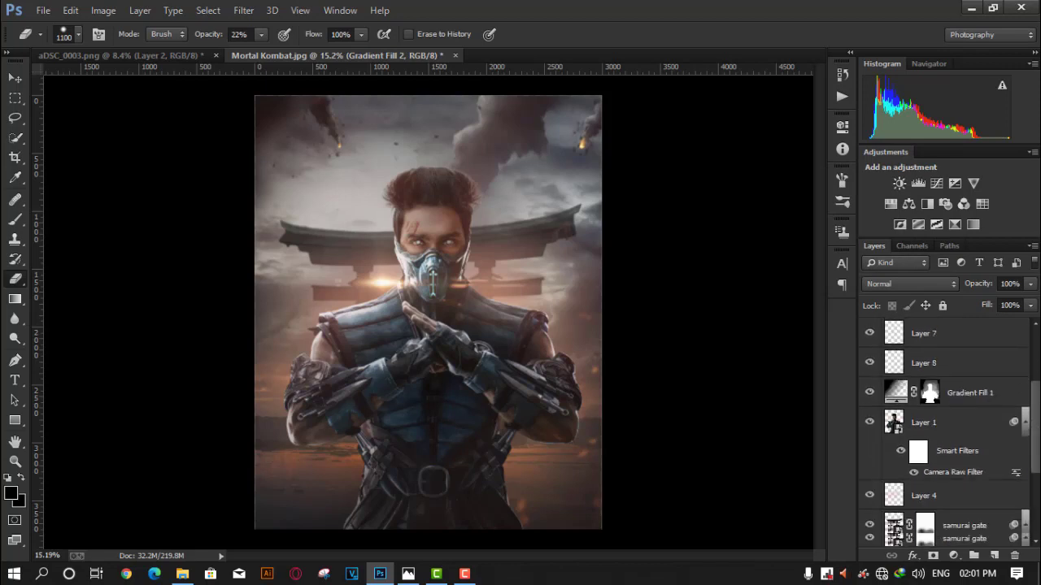
- Recheck the unchanged Gradient Fill 2 settings, then erase part of Layer 2 near the bottom
click(927, 475)
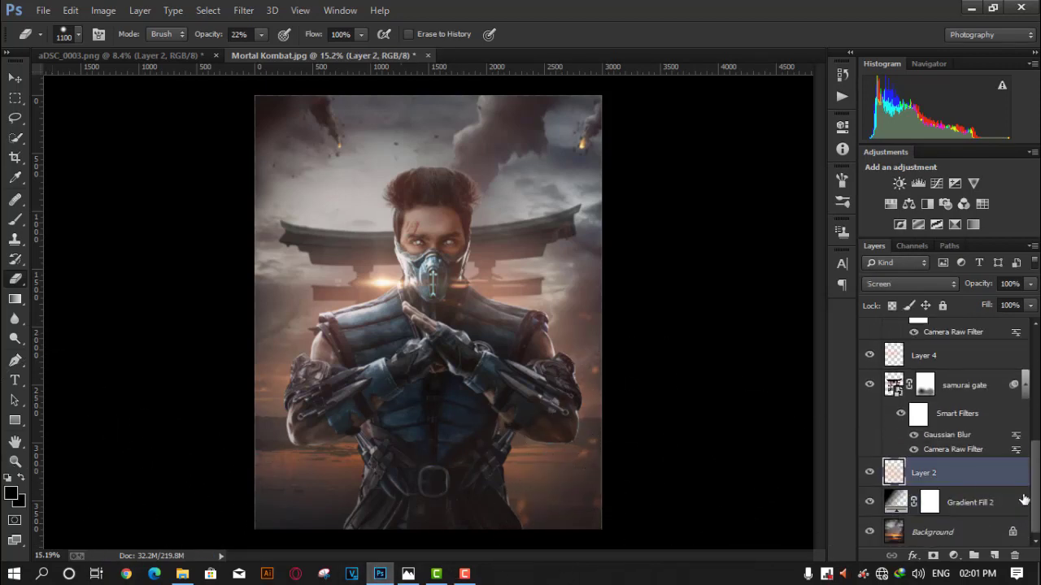
click(973, 504)
double_click(892, 501)
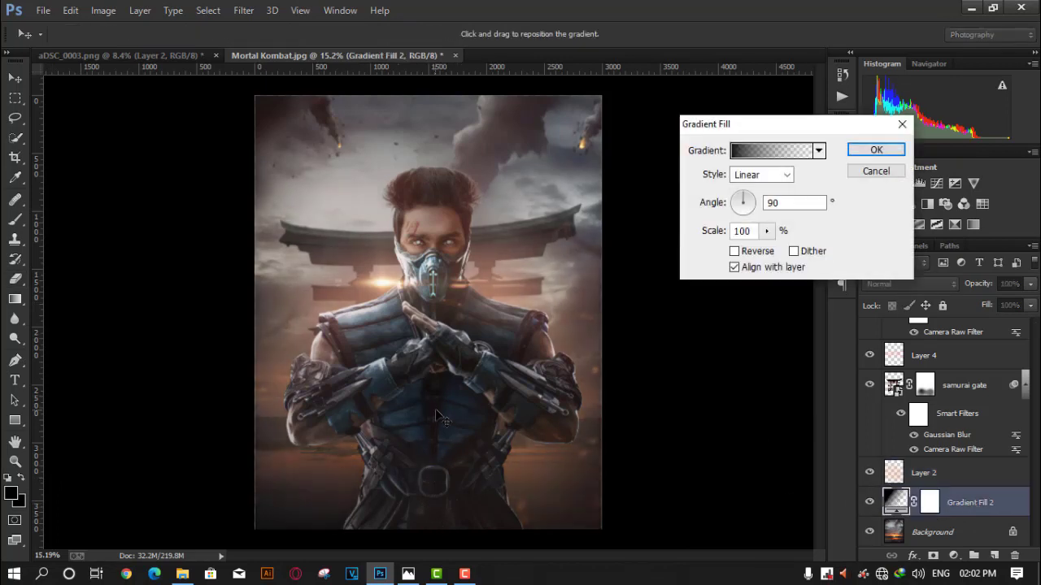
click(877, 150)
click(962, 472)
key(e)
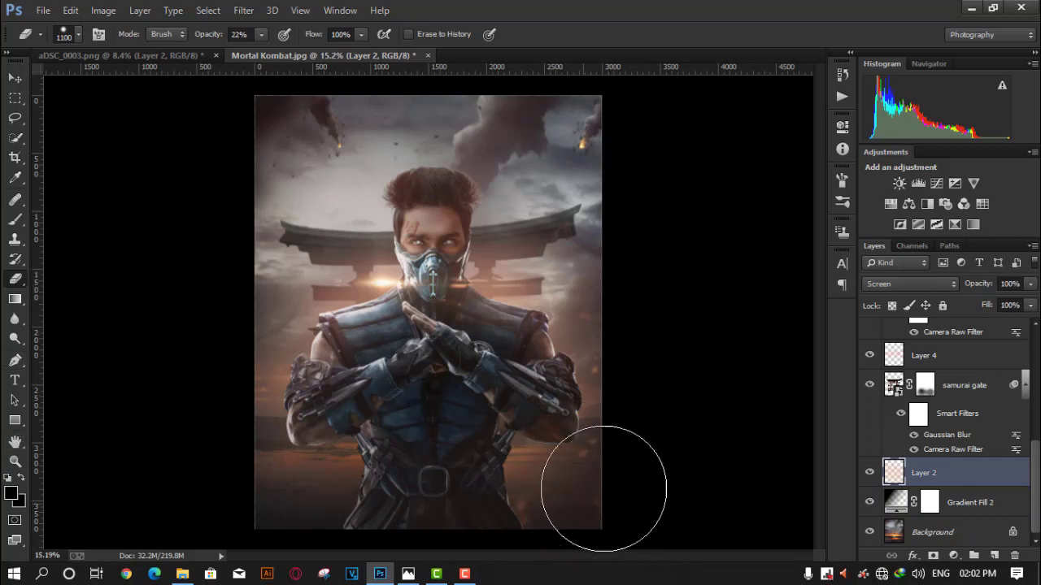
drag(314, 499, 303, 497)
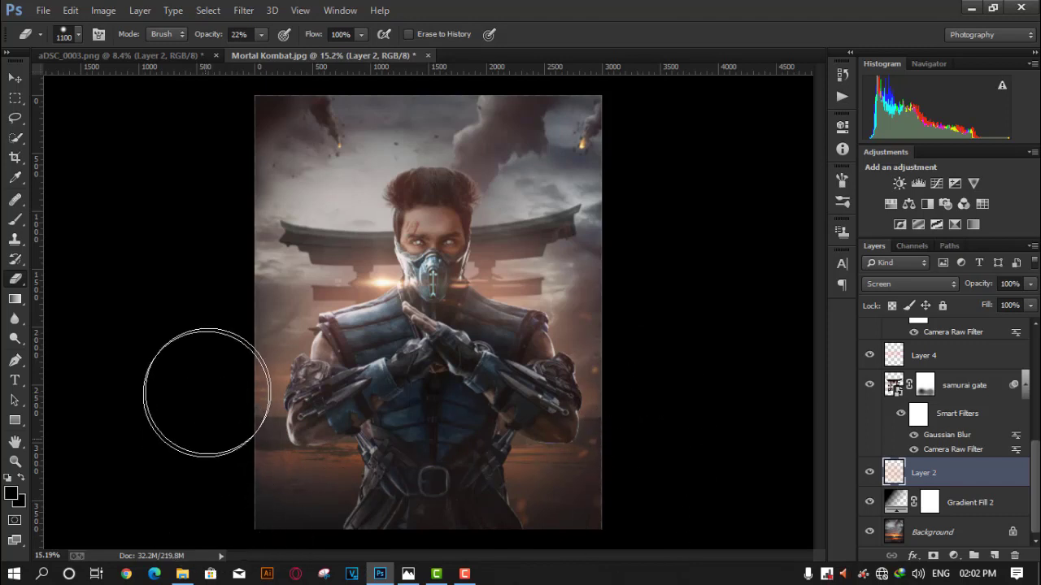
- Drag icicle_ice_png from the mortal kombat stock folder toward the Photoshop poster
scroll(618, 443, down, 3)
scroll(618, 484, up, 1)
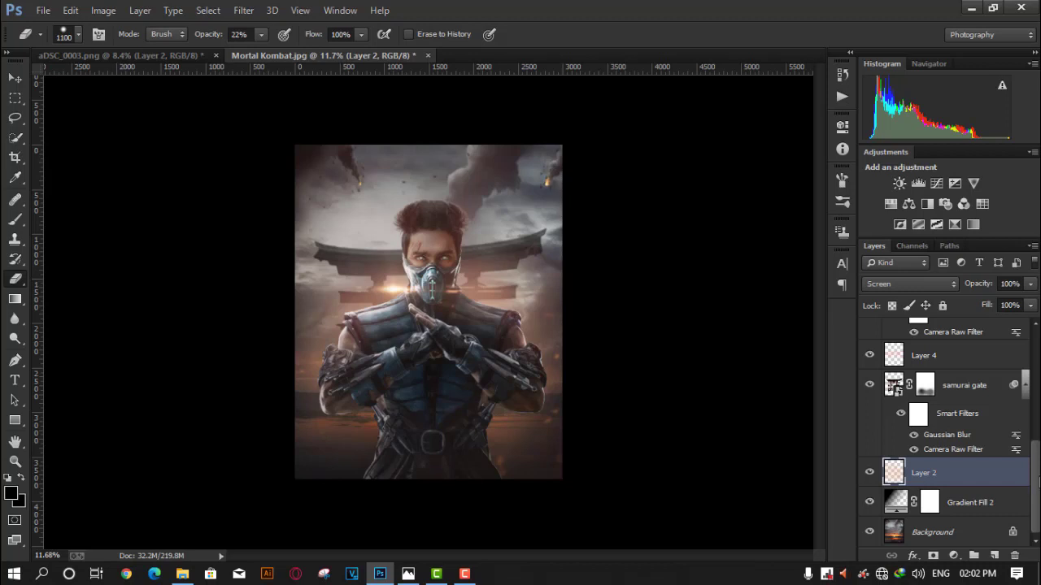
drag(1038, 482, 1038, 350)
scroll(423, 236, up, 1)
scroll(505, 383, up, 1)
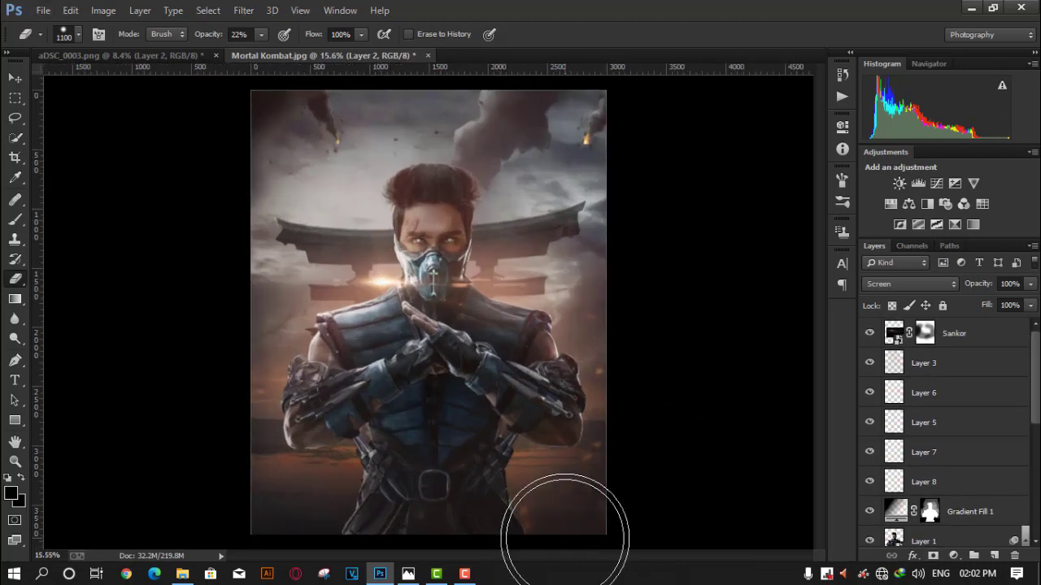
click(973, 9)
drag(347, 165, 396, 404)
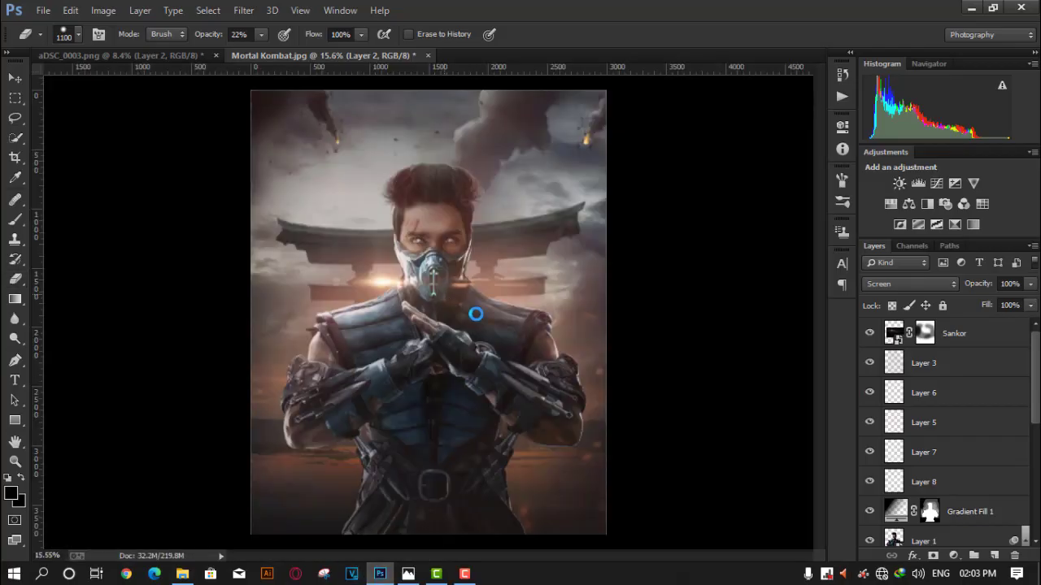
- Place the icicle image on the poster and move its layer to the top of the stack
drag(396, 404, 474, 247)
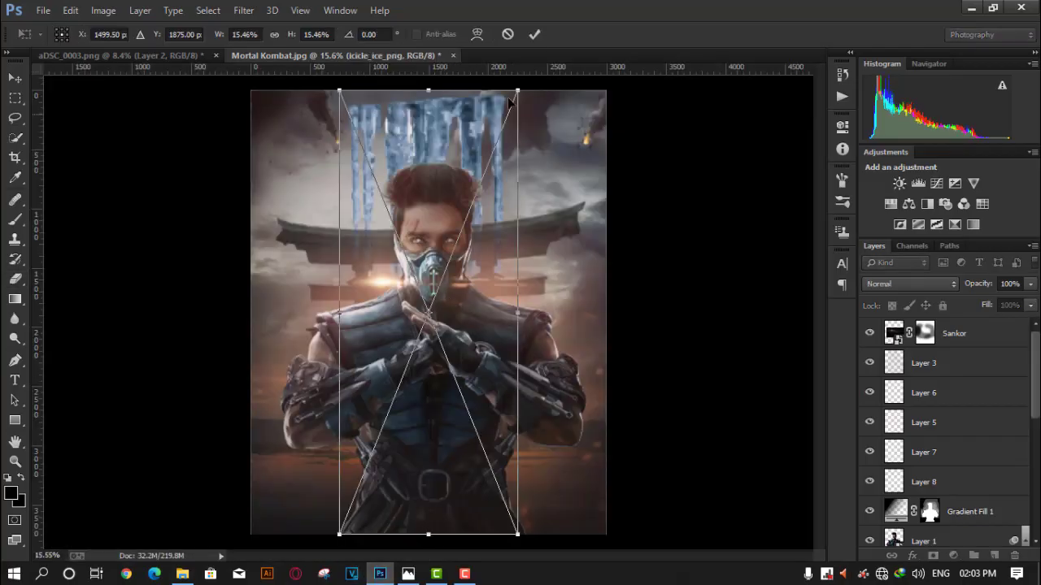
click(534, 34)
key(e)
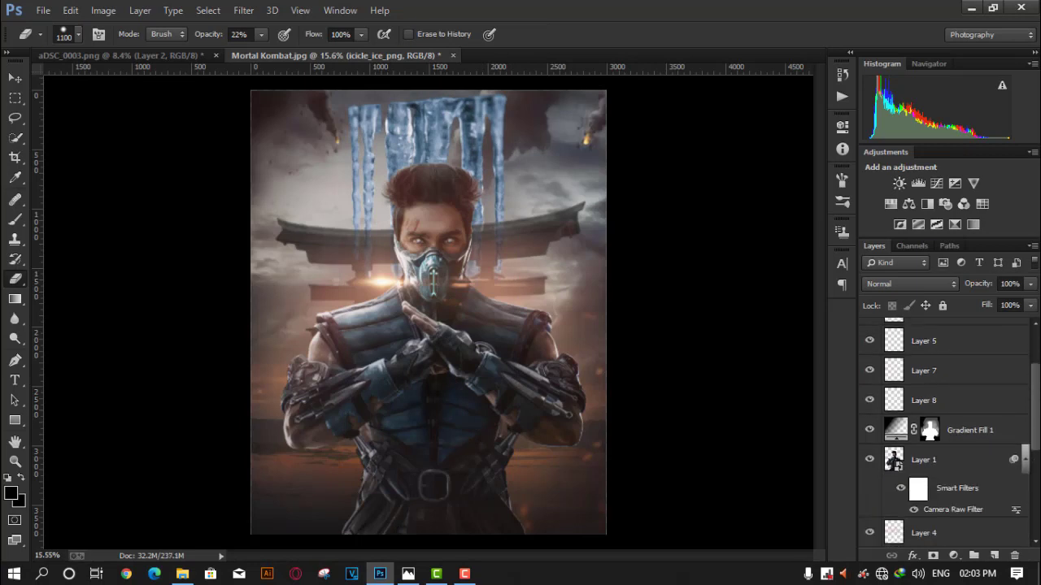
scroll(944, 431, down, 3)
drag(966, 452, 964, 314)
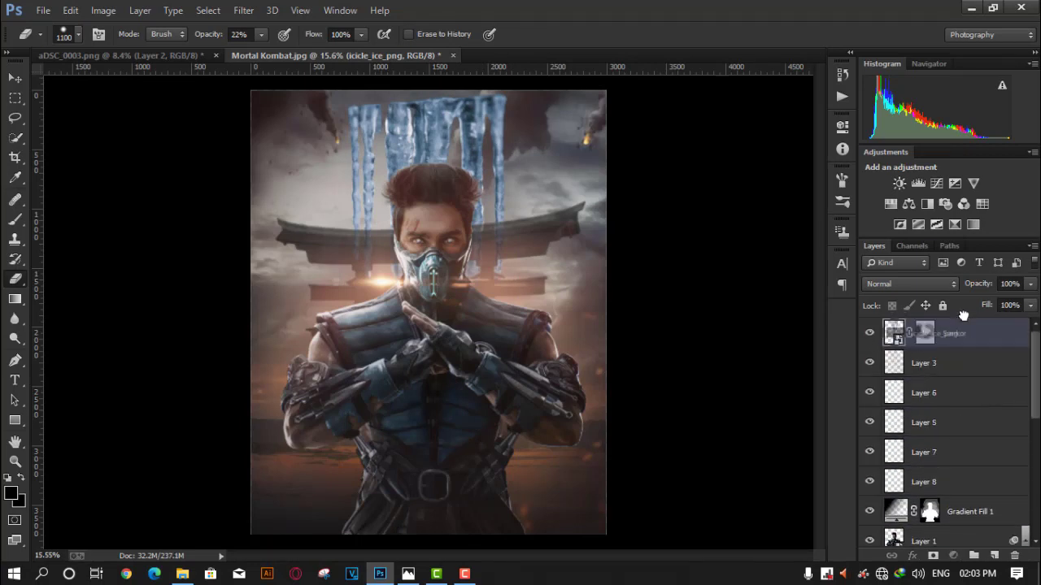
drag(963, 315, 963, 317)
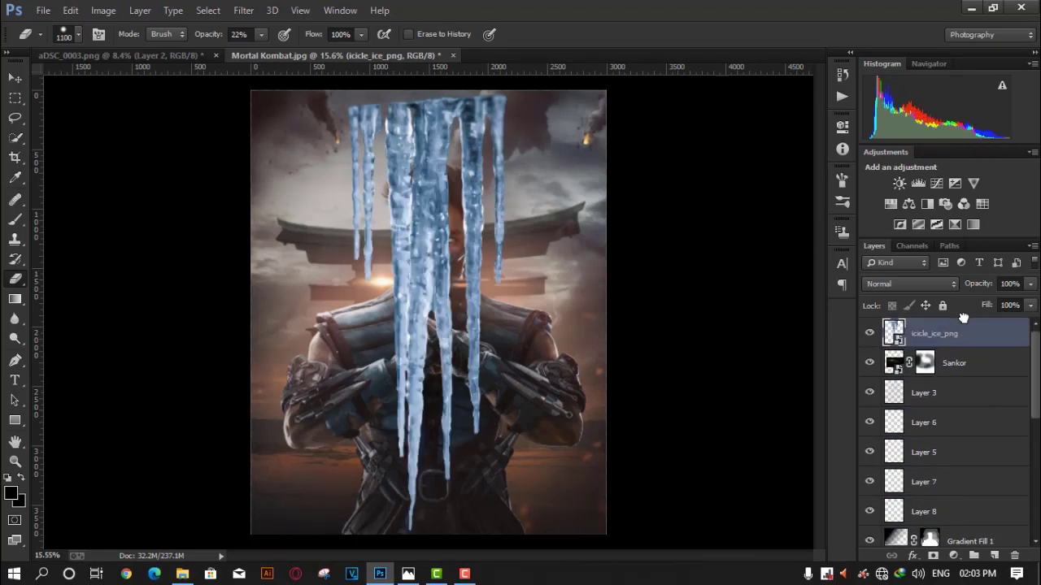
- Free-transform the icicles down to about 4.47% and position them below the crossed arms
key(ctrl+t)
drag(521, 517, 439, 162)
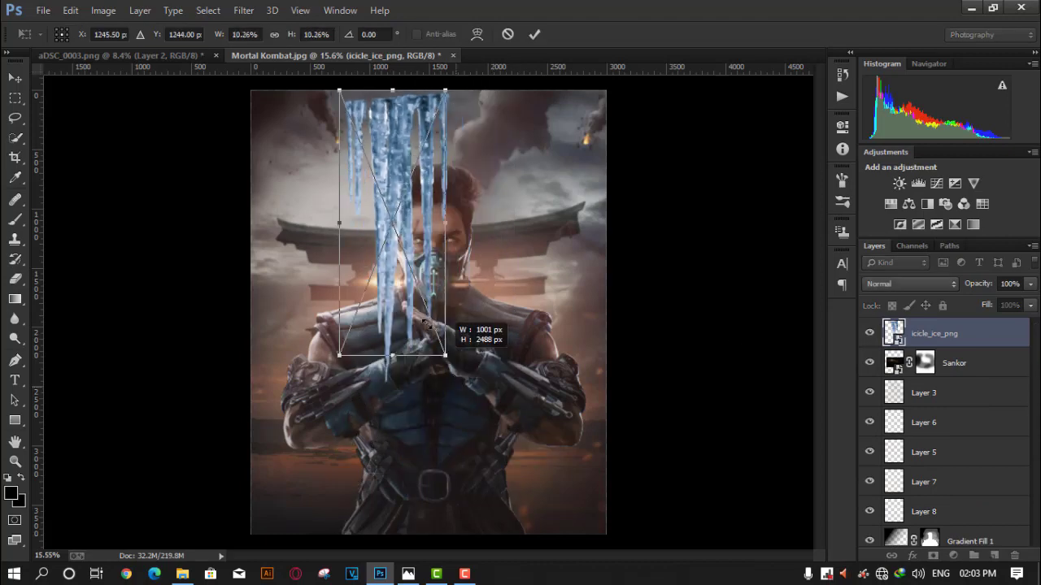
drag(394, 122, 423, 406)
drag(465, 500, 442, 461)
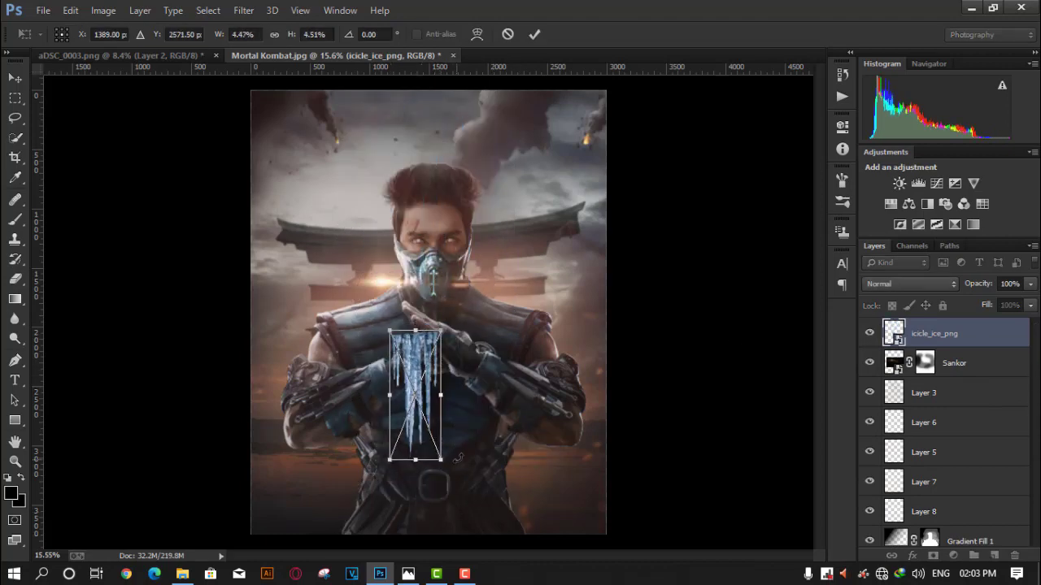
mouse_move(416, 382)
mouse_down()
mouse_move(569, 474)
mouse_move(416, 444)
mouse_move(391, 404)
mouse_up()
scroll(536, 366, up, 1)
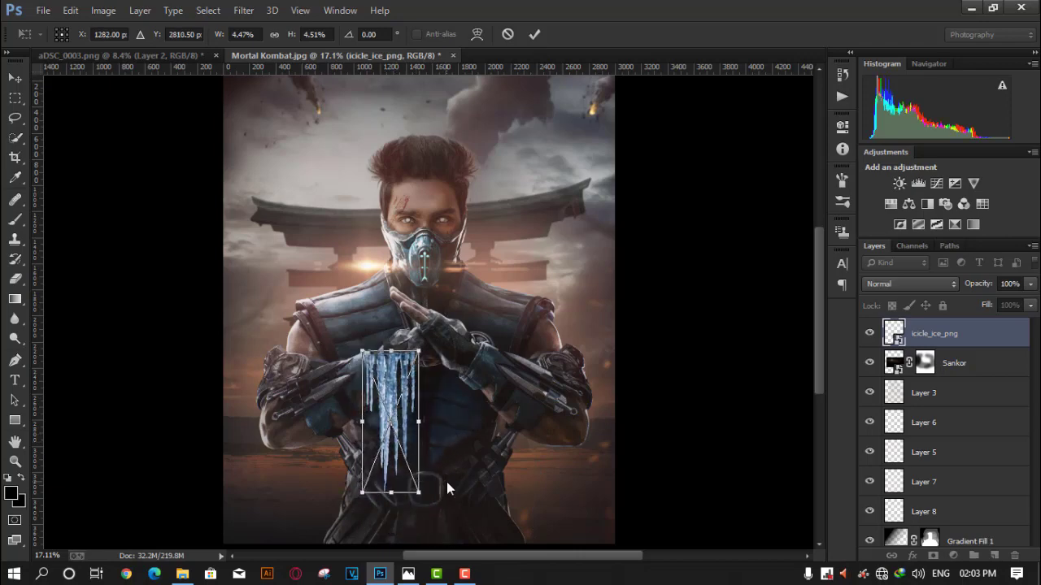
- Shrink the icicles further and move them under the figure's left wrist
drag(423, 491, 396, 429)
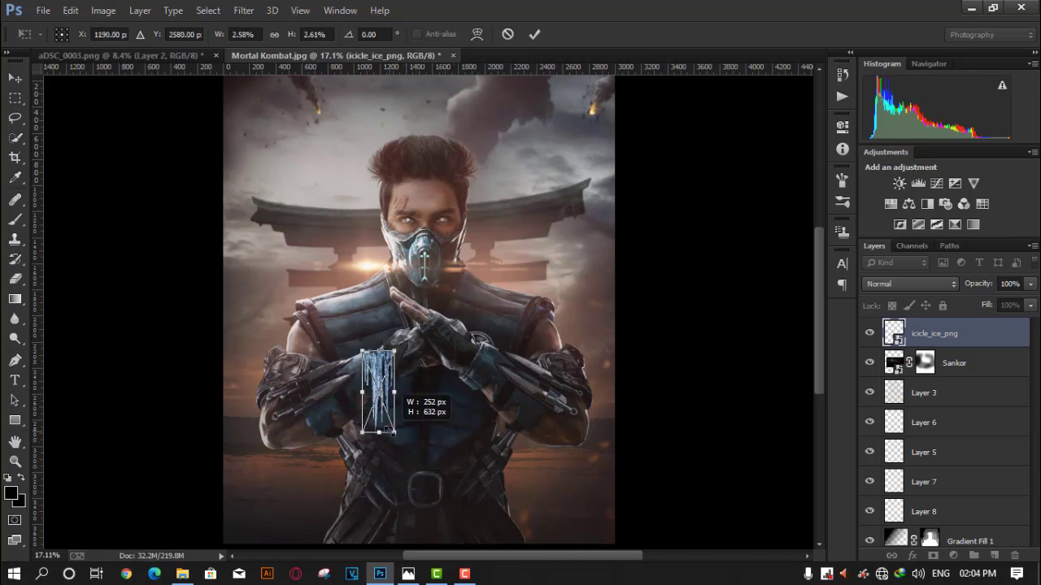
drag(379, 379, 408, 381)
scroll(406, 379, up, 3)
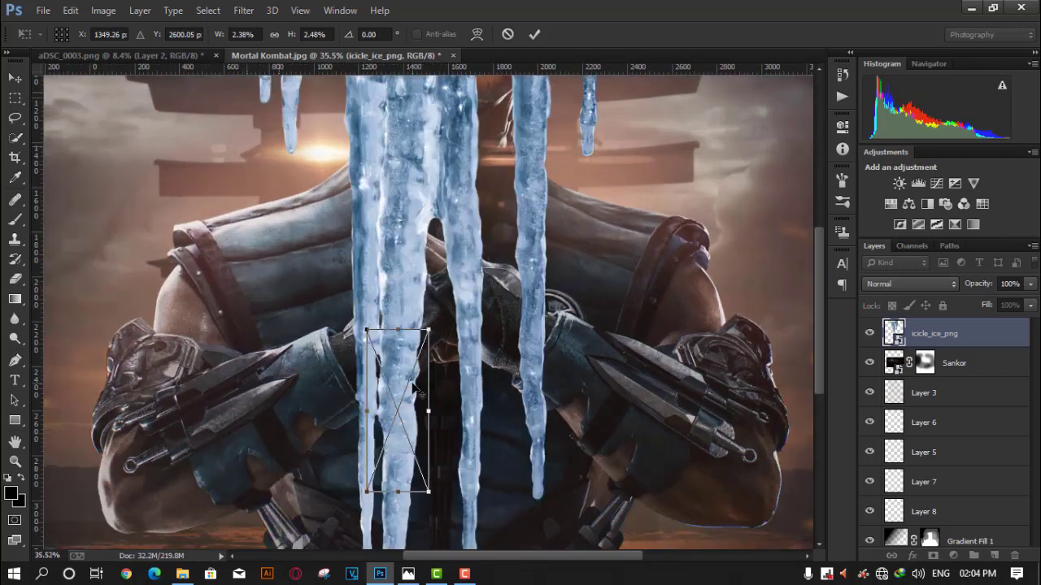
scroll(407, 382, up, 2)
scroll(408, 385, up, 1)
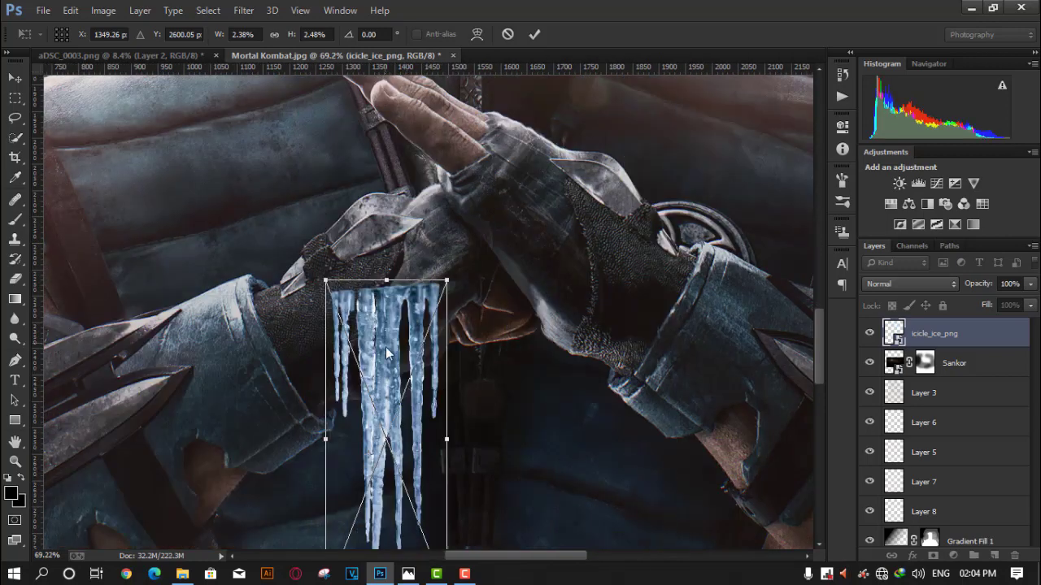
mouse_move(387, 353)
mouse_down()
mouse_move(334, 411)
mouse_move(325, 407)
mouse_up()
scroll(398, 453, down, 3)
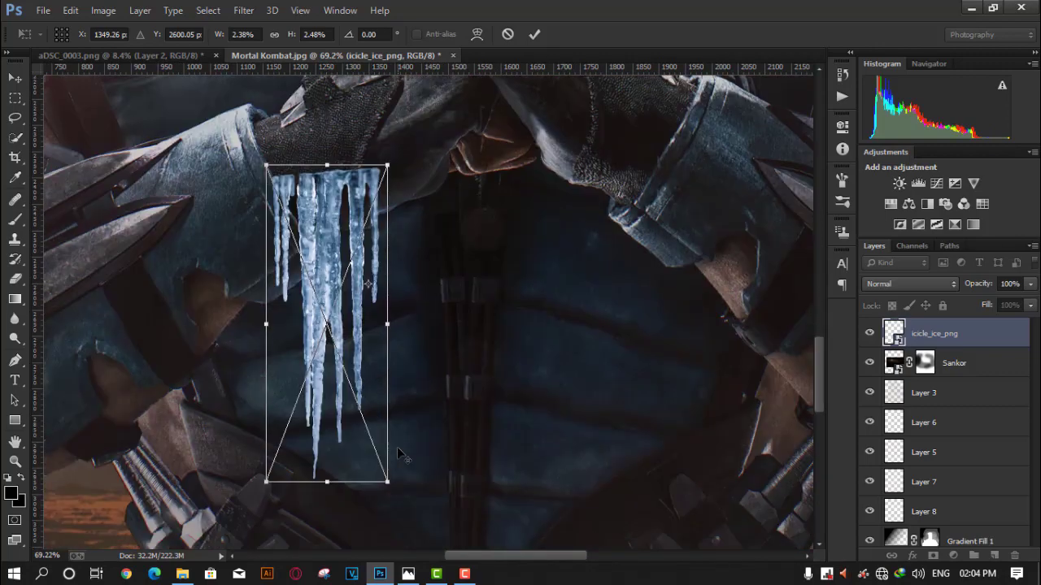
- Enlarge the icicles slightly to about 2.72% × 2.84% and commit the transform
drag(387, 482, 399, 495)
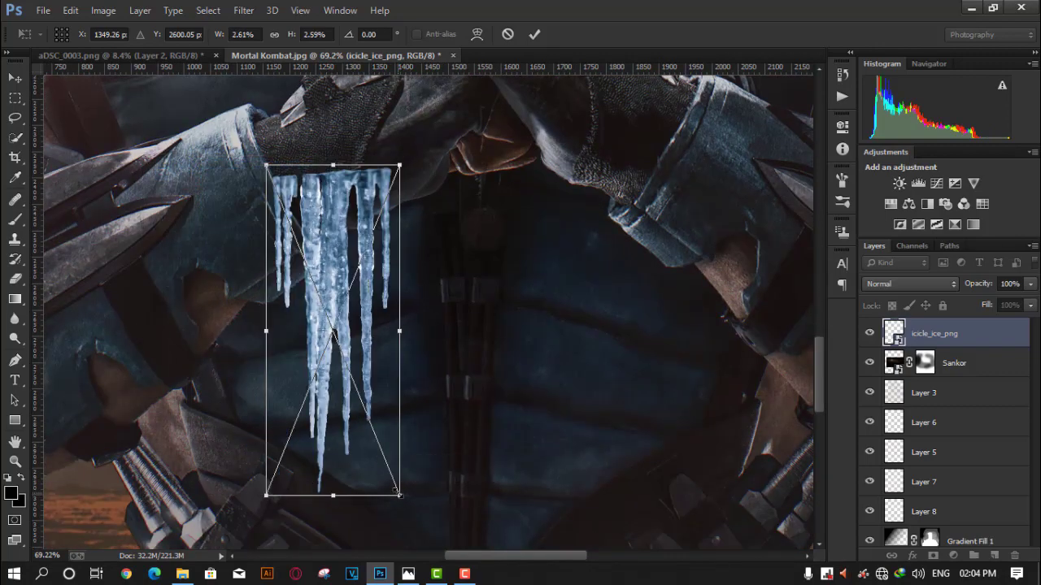
key(ctrl+z)
drag(386, 480, 400, 529)
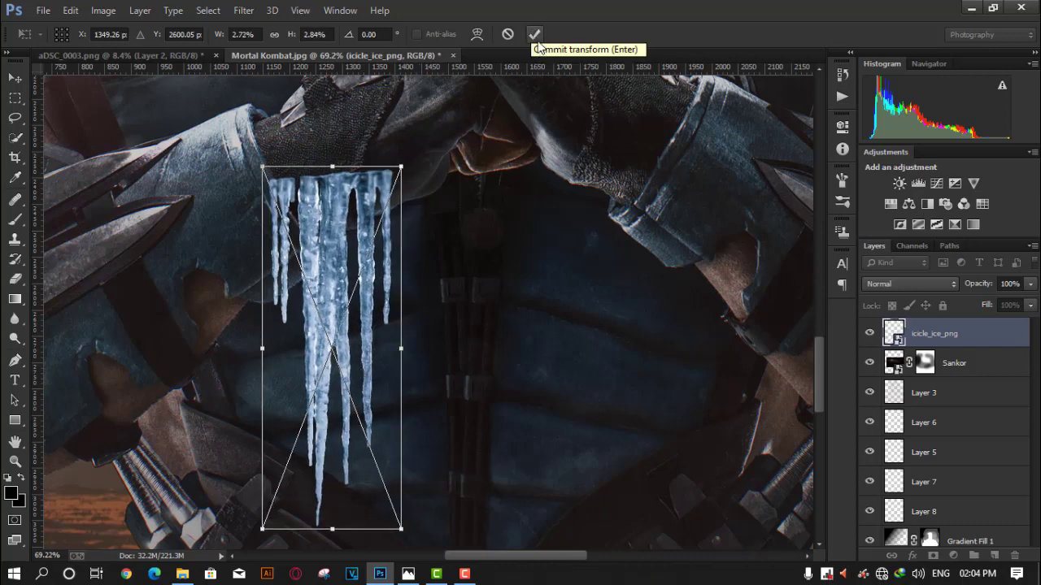
click(534, 35)
key(e)
right_click(15, 279)
- Open and close the icicle smart object's contents and its layer actions without changes
click(74, 275)
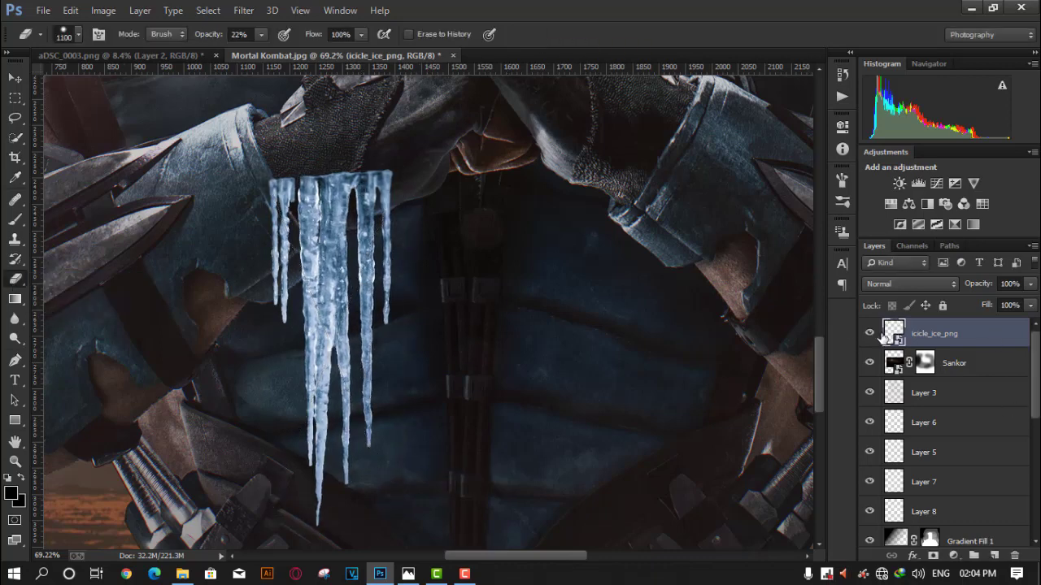
double_click(898, 333)
click(590, 256)
click(217, 72)
right_click(960, 333)
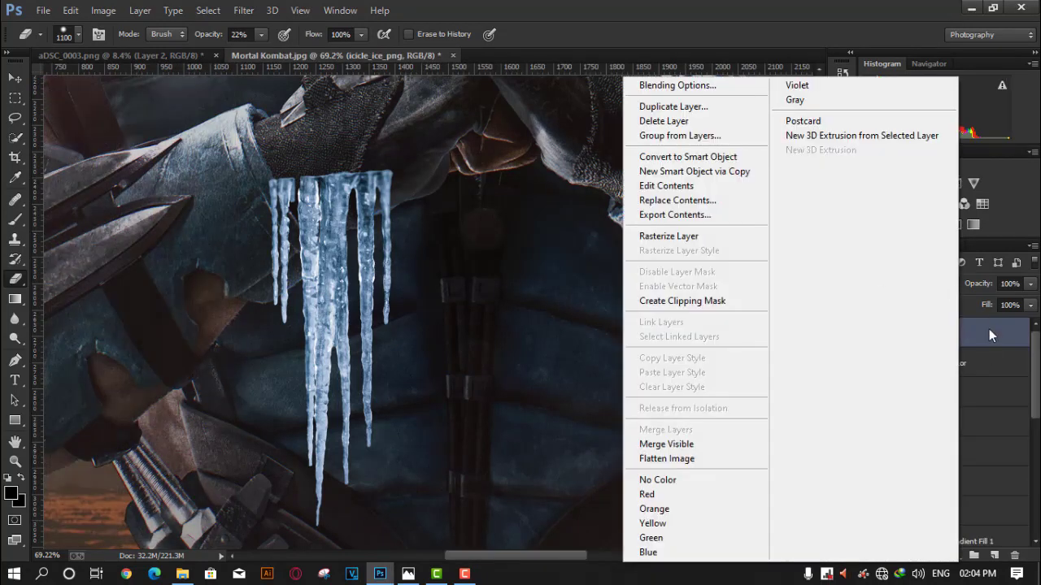
click(770, 33)
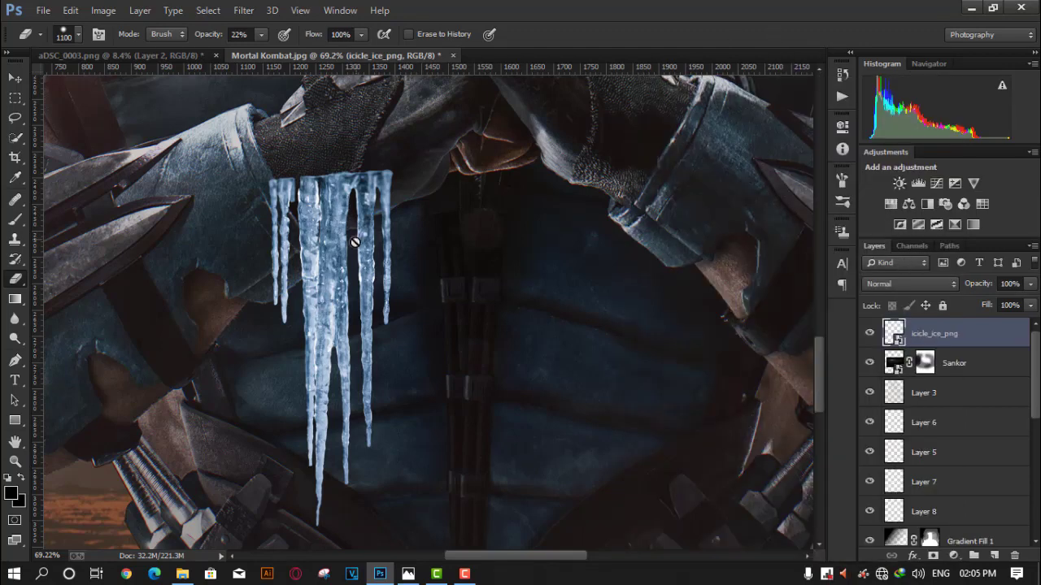
- Scale and move the icicle onto the left sleeve cuff, commit, and add a layer mask
key(ctrl+t)
drag(392, 172, 393, 165)
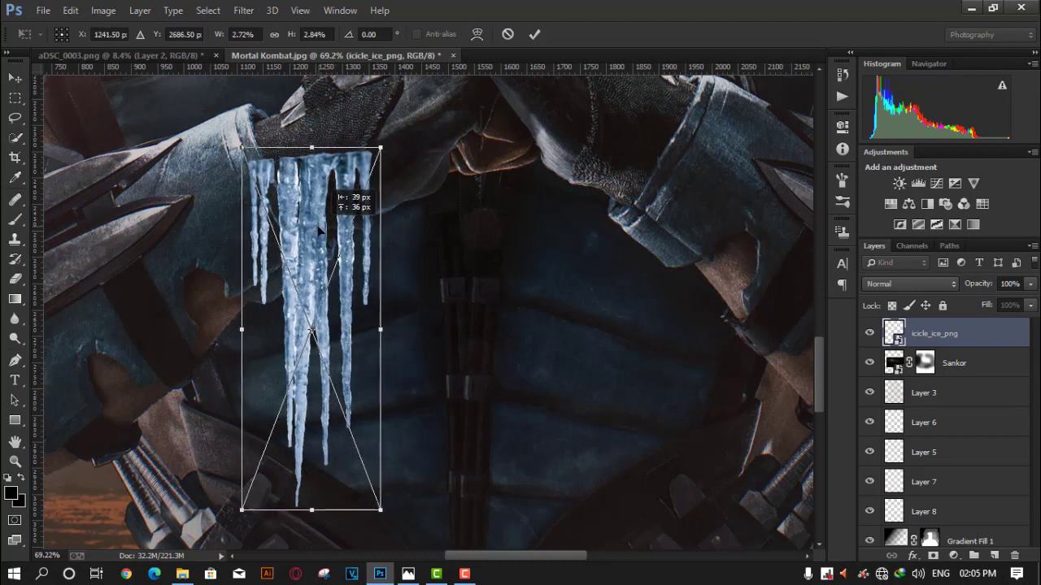
drag(345, 206, 319, 215)
click(534, 34)
key(e)
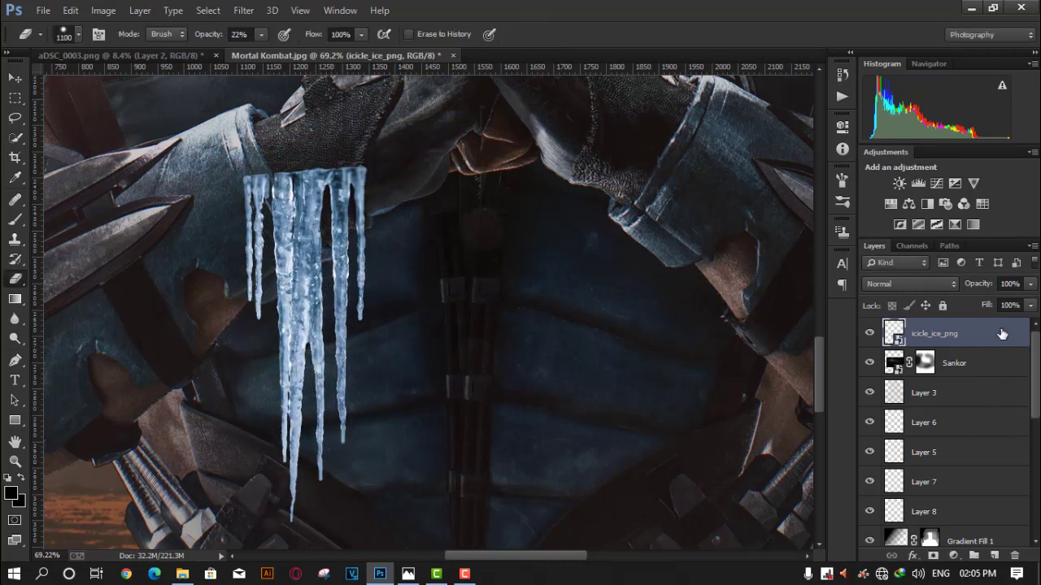
click(934, 556)
key(bracketleft)
key(bracketleft)
key(bracketleft)
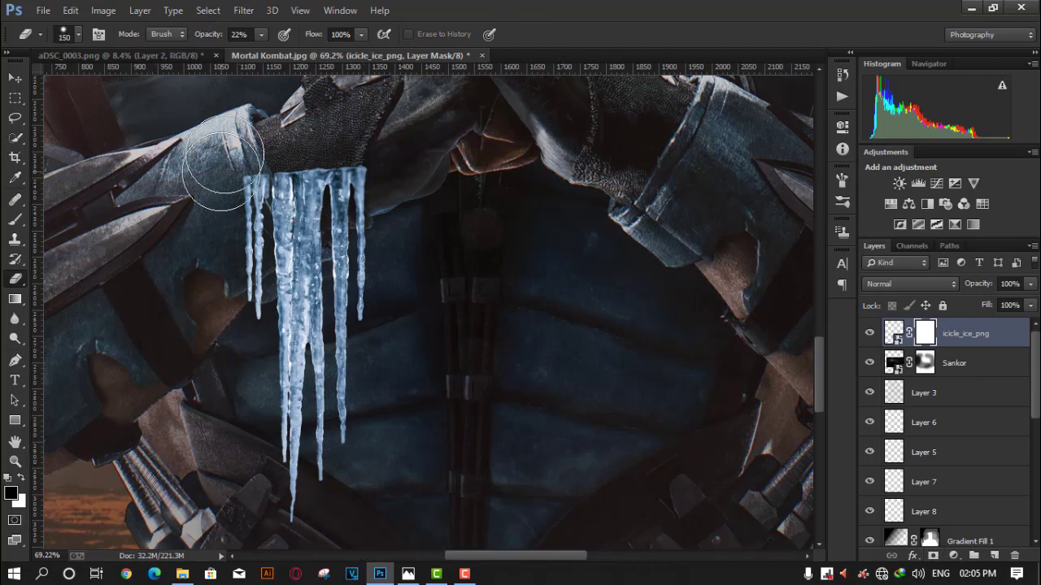
- Paint black on the mask with a smaller brush to hide the icicle tops against the sleeve
click(261, 34)
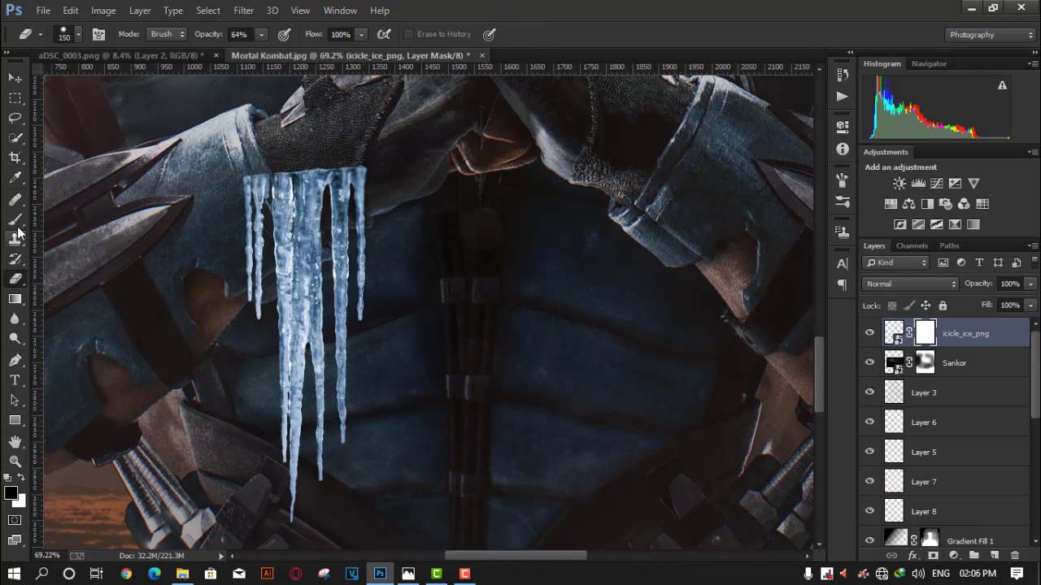
key(b)
key(bracketleft)
key(bracketleft)
key(bracketleft)
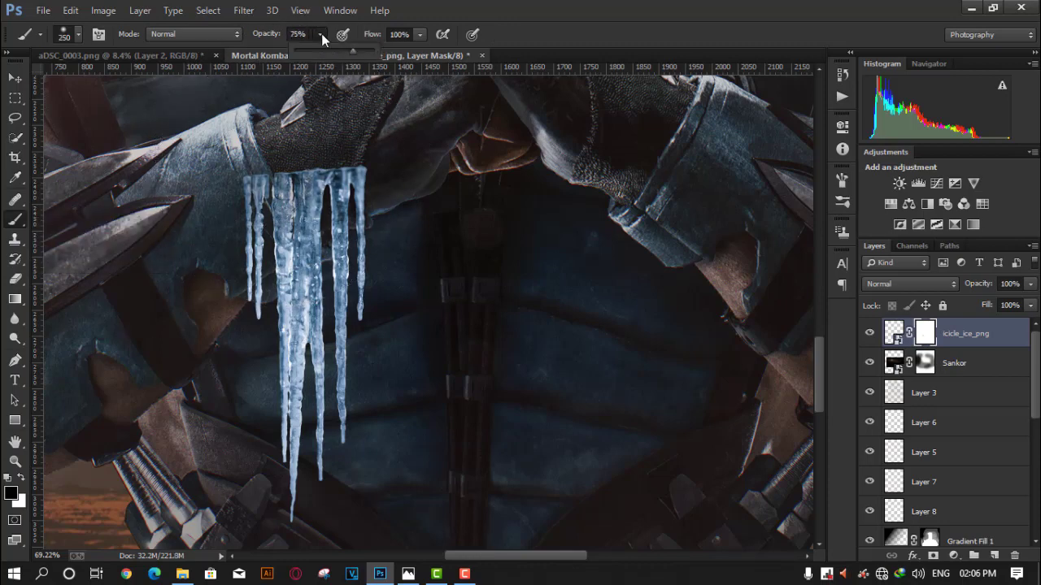
key(bracketleft)
key(bracketleft)
key(bracketleft)
mouse_move(248, 191)
mouse_down()
mouse_move(279, 163)
mouse_move(344, 163)
mouse_move(369, 149)
mouse_up()
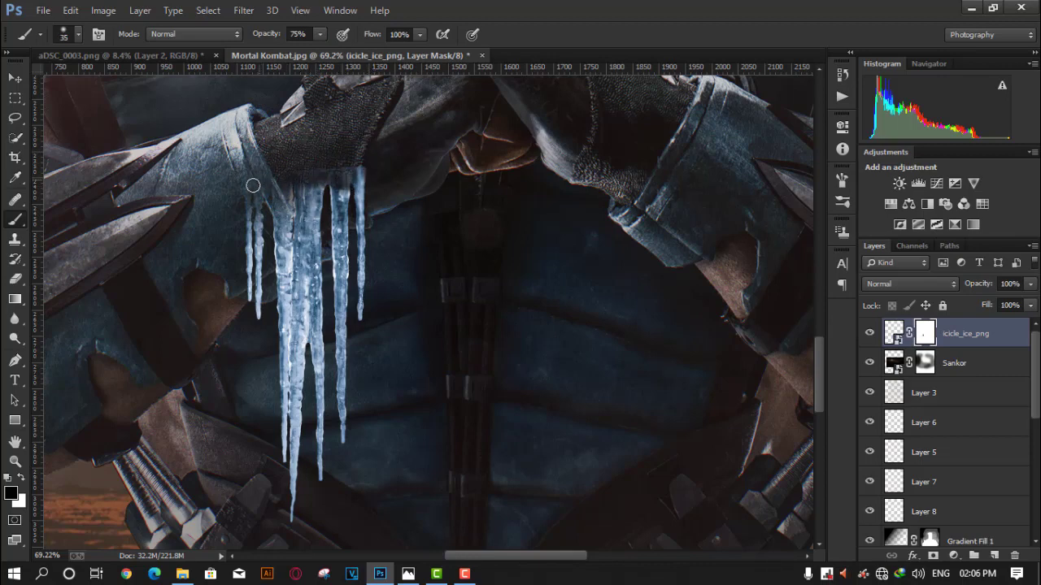
key(bracketleft)
drag(256, 191, 254, 230)
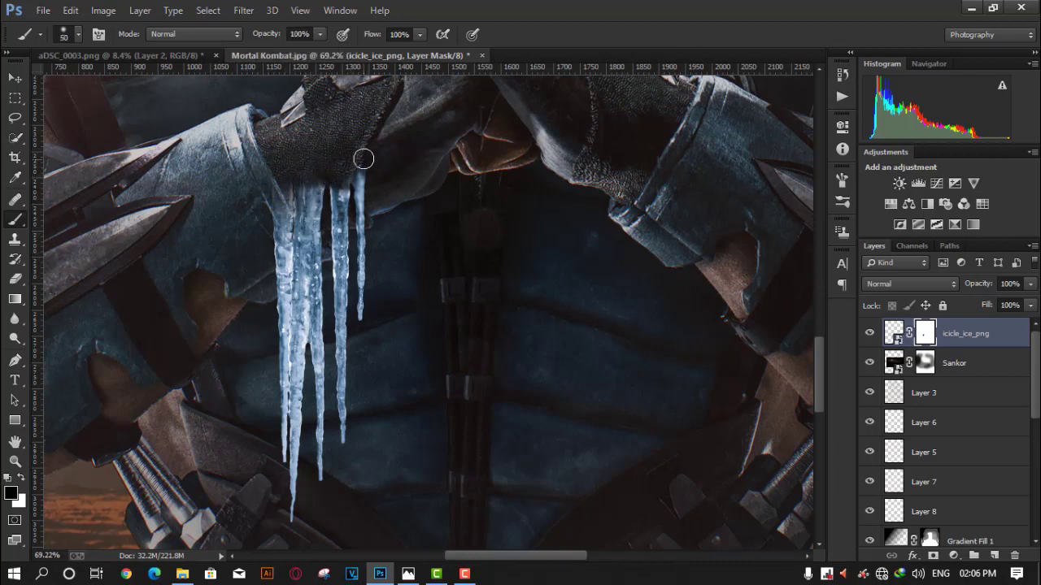
mouse_move(268, 223)
mouse_down()
mouse_move(262, 204)
mouse_move(324, 160)
mouse_up()
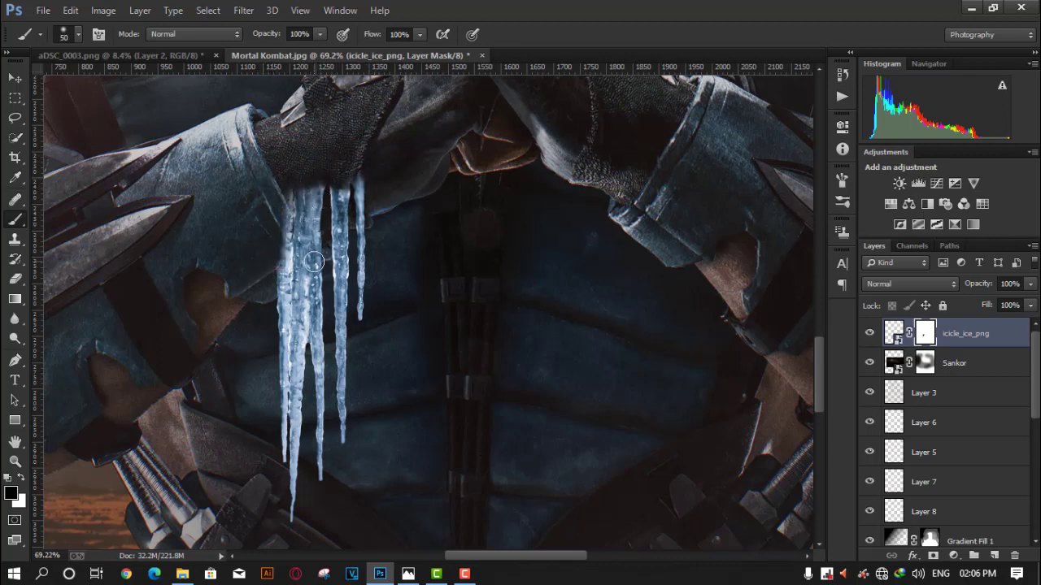
- Restore parts of the icicles in white, then hide the tops near the glove in black
key(x)
mouse_move(303, 199)
mouse_down()
mouse_move(286, 219)
mouse_move(287, 285)
mouse_move(288, 236)
mouse_up()
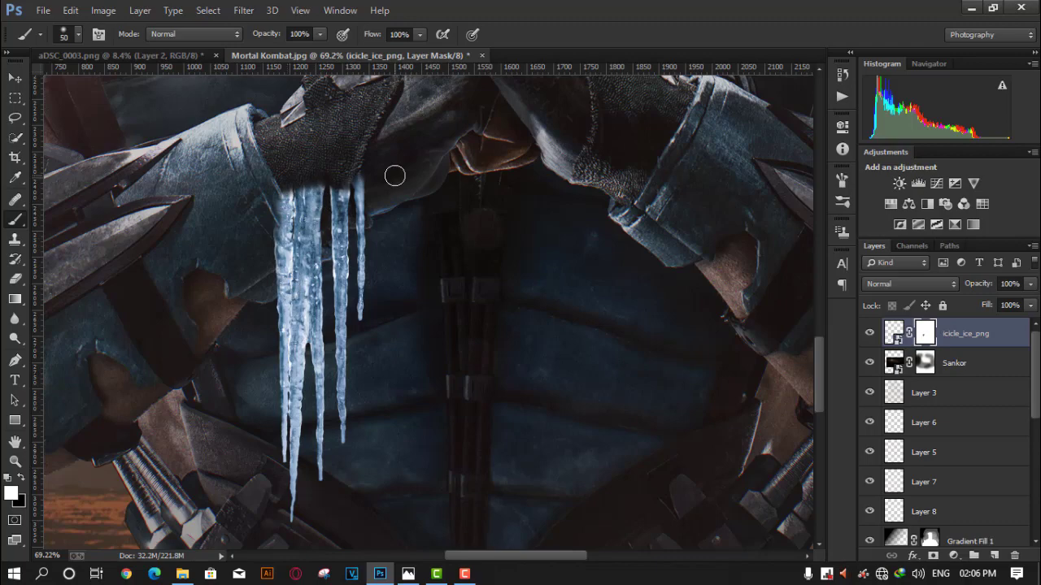
scroll(395, 175, down, 5)
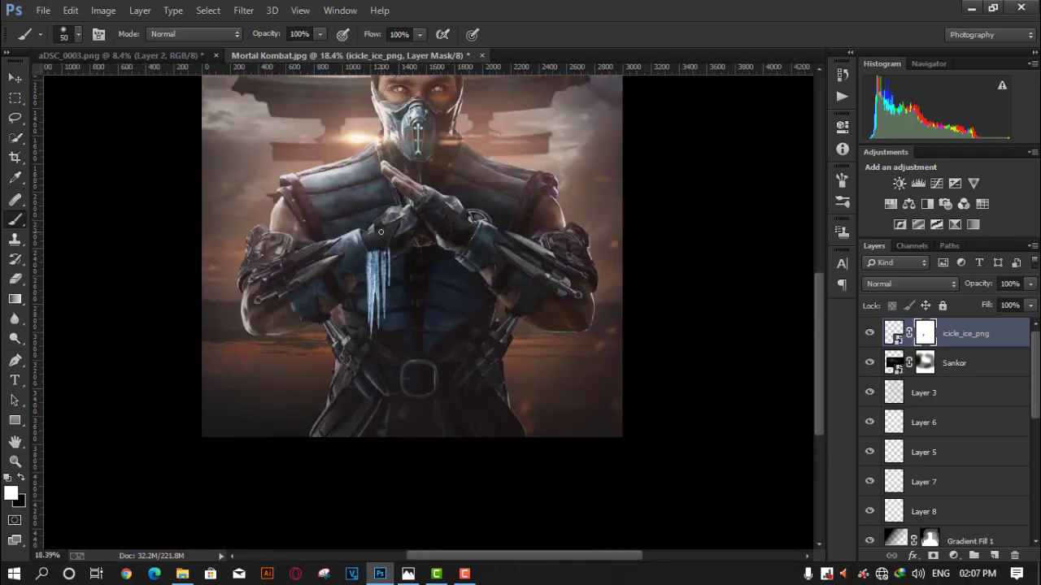
scroll(380, 232, up, 2)
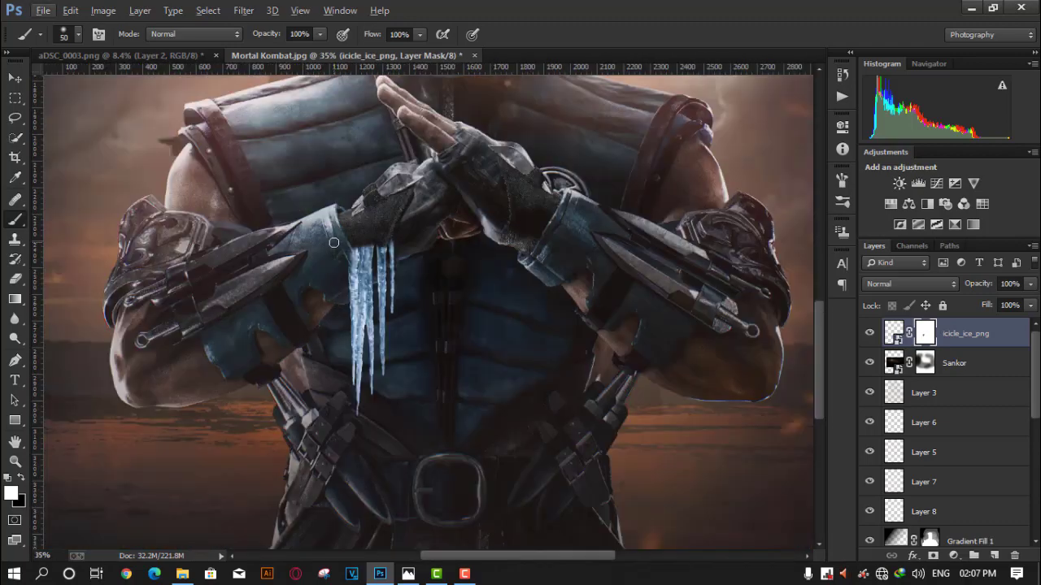
scroll(334, 243, up, 2)
mouse_move(388, 172)
mouse_down()
mouse_move(342, 244)
mouse_move(350, 211)
mouse_move(431, 235)
mouse_move(362, 242)
mouse_up()
scroll(411, 227, down, 1)
scroll(387, 234, up, 1)
key(x)
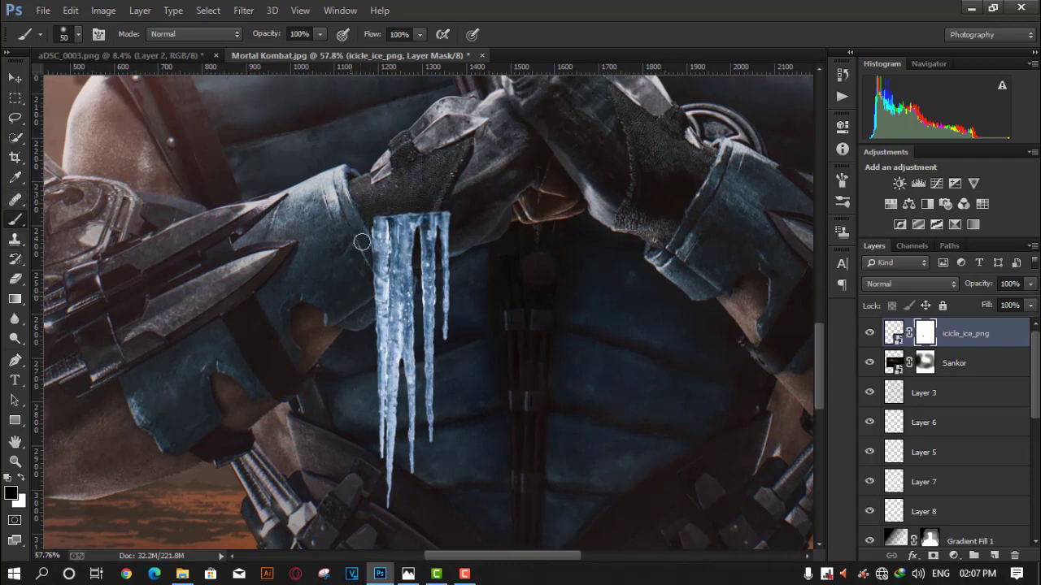
mouse_move(414, 213)
mouse_down()
mouse_move(425, 211)
mouse_move(413, 262)
mouse_up()
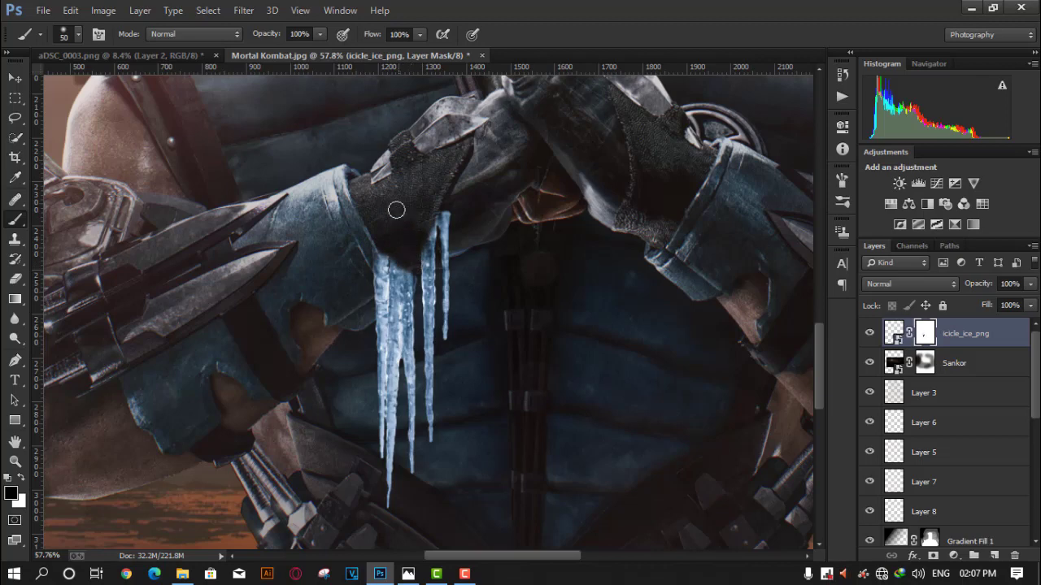
scroll(396, 211, down, 3)
scroll(466, 244, up, 5)
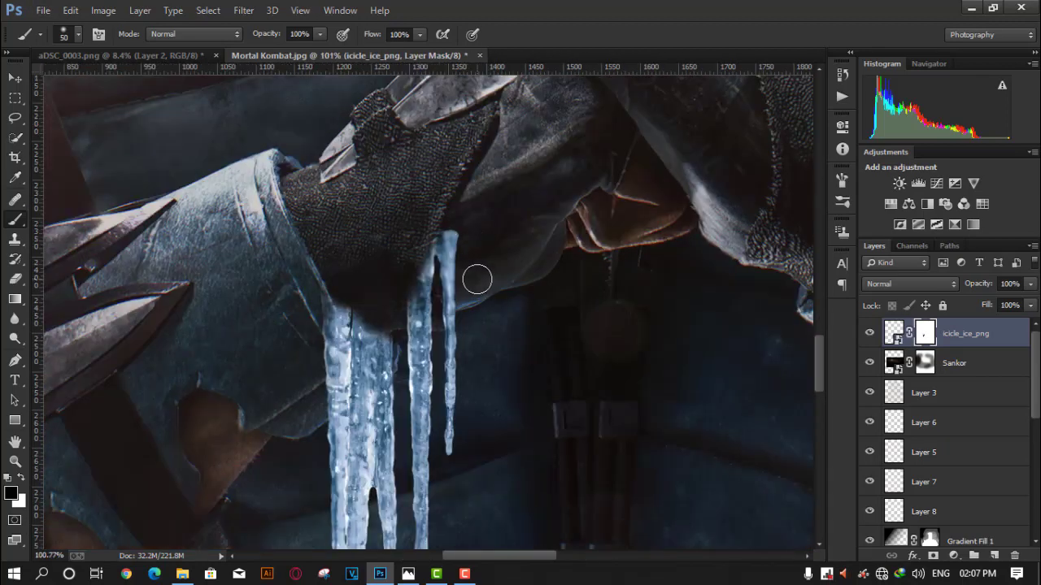
- Nudge the icicles slightly left and touch up the mask near the glove
key(ctrl+t)
key(Left)
key(Left)
key(Left)
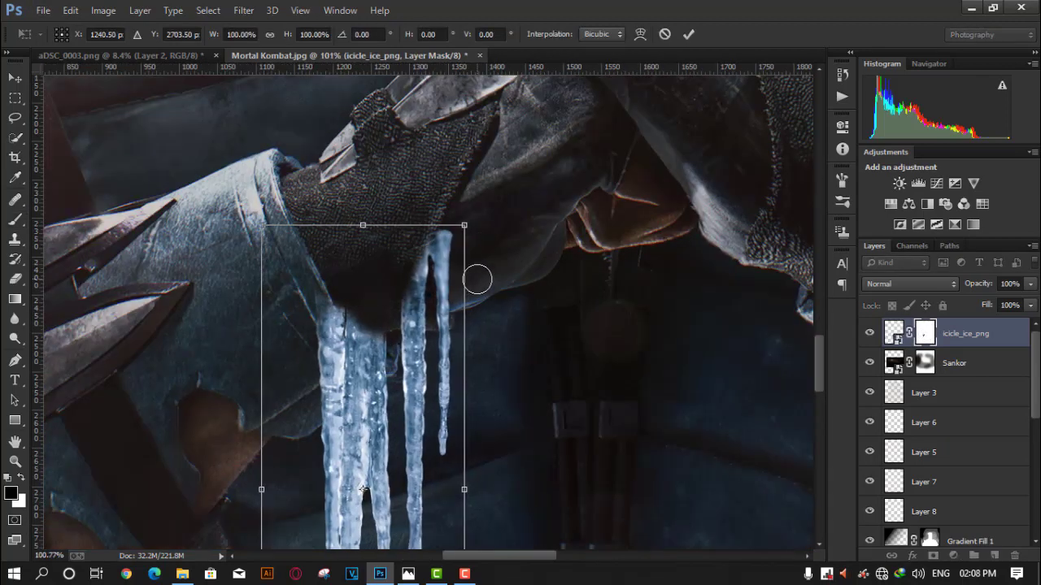
key(Left)
key(Return)
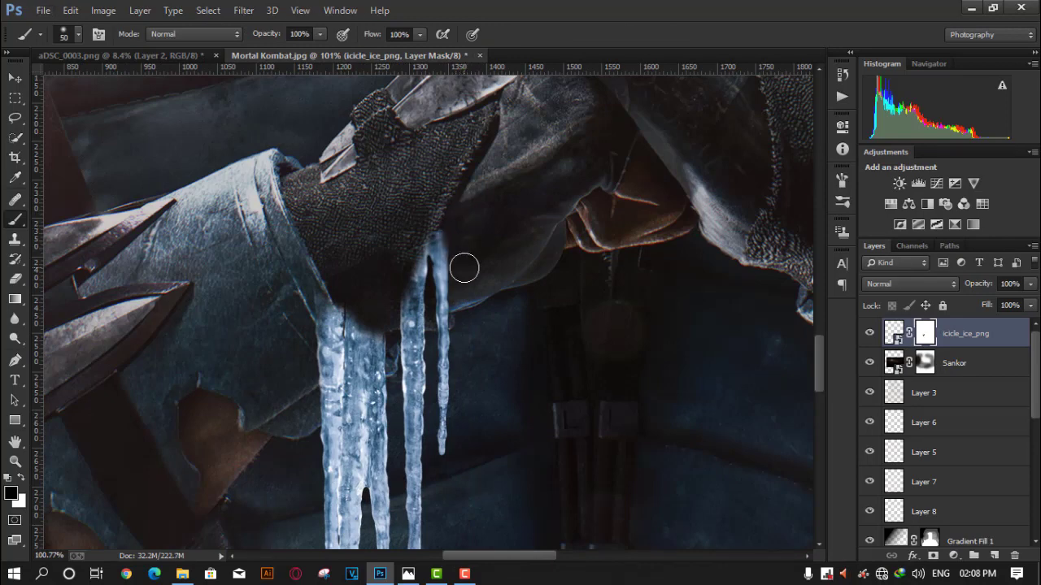
click(362, 310)
scroll(487, 309, down, 5)
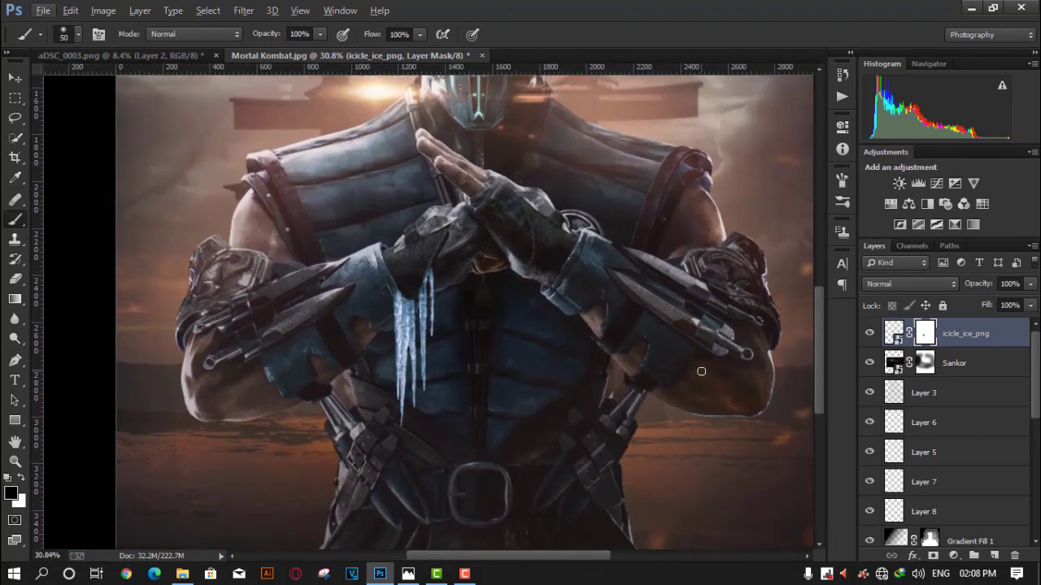
scroll(466, 304, down, 2)
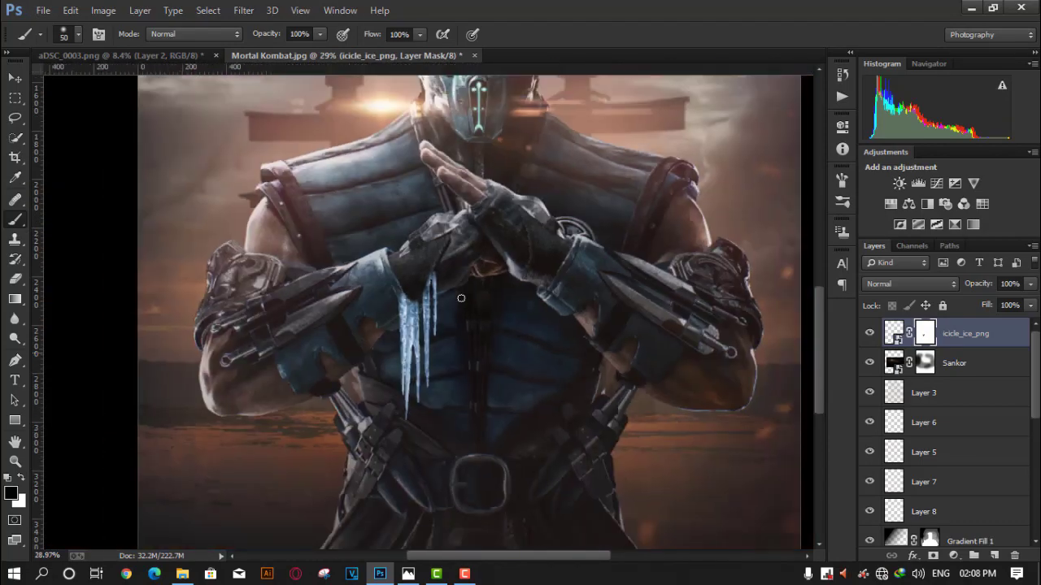
scroll(496, 321, down, 2)
scroll(509, 329, up, 2)
scroll(517, 333, down, 1)
scroll(517, 333, up, 2)
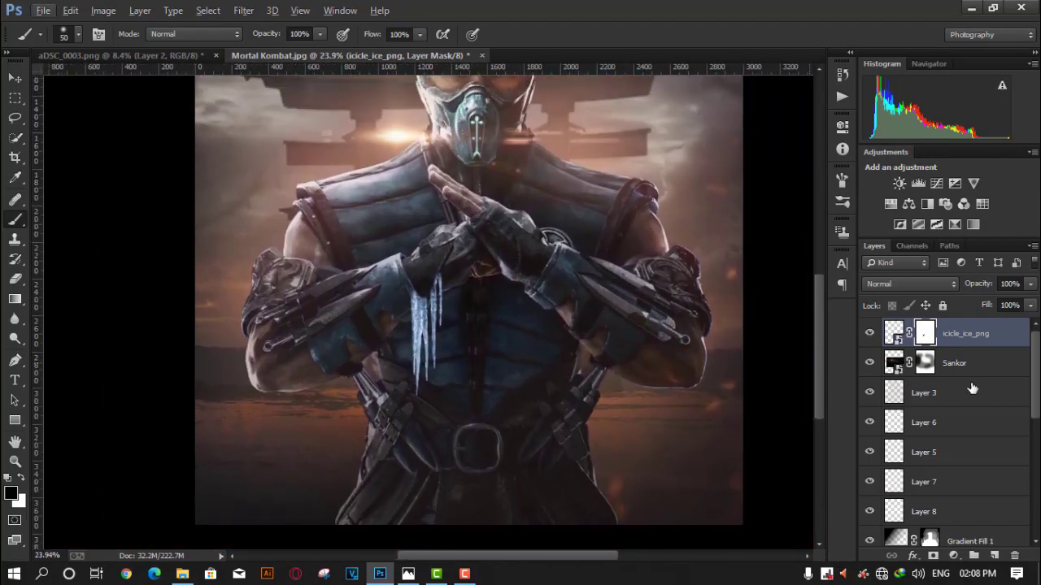
click(893, 331)
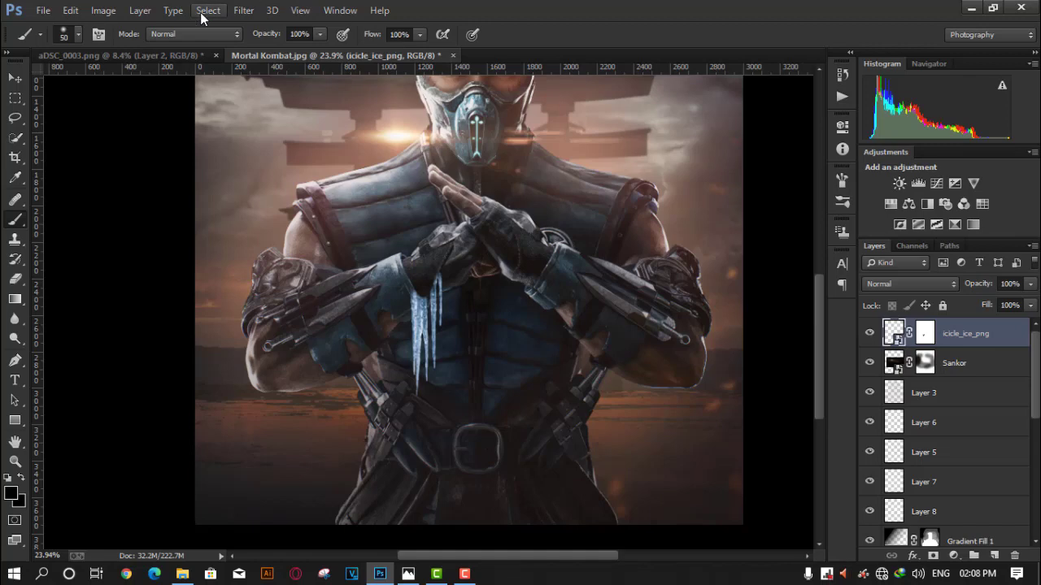
click(103, 10)
click(798, 246)
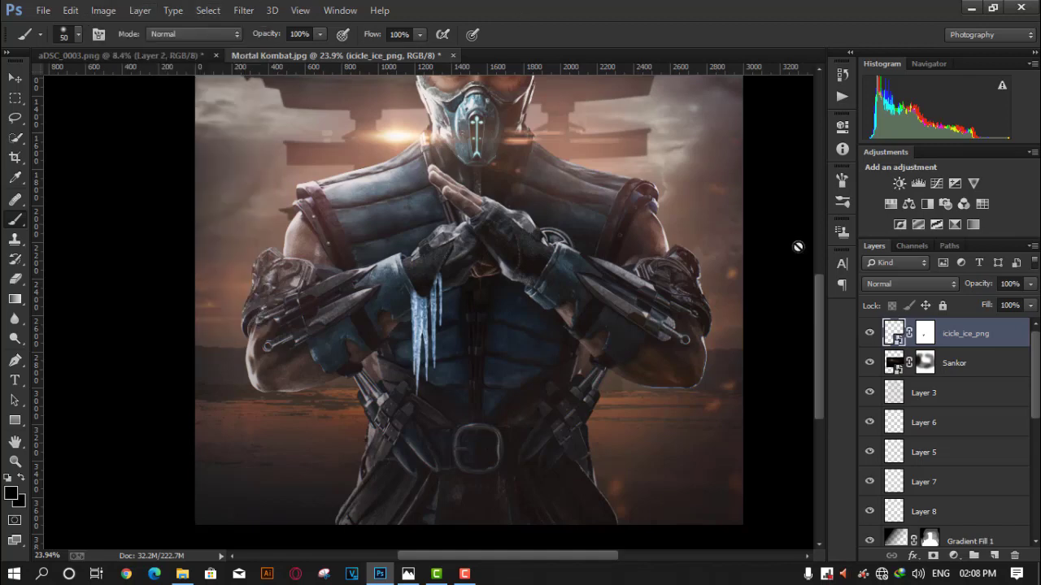
click(953, 556)
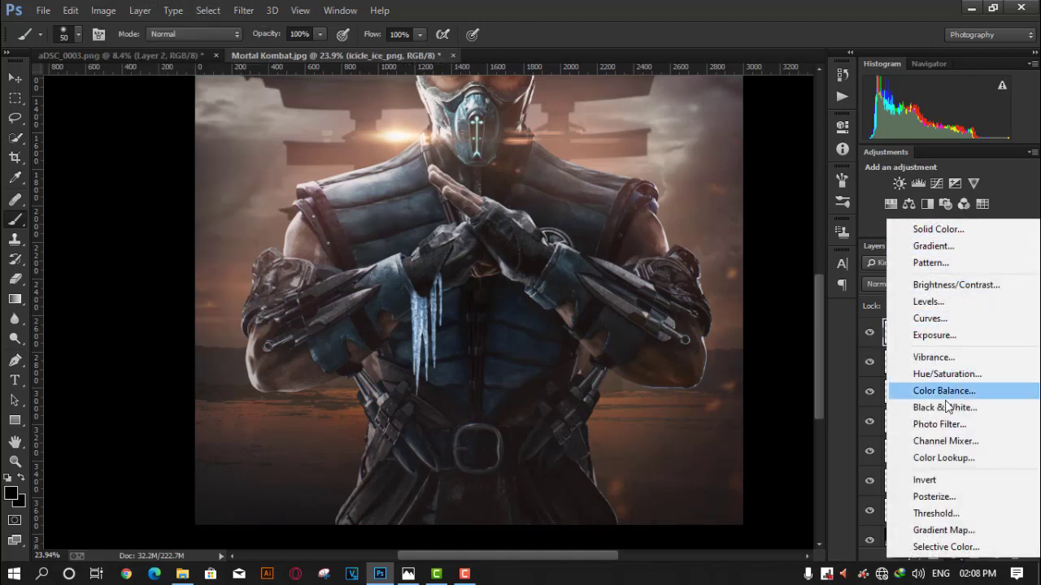
click(943, 374)
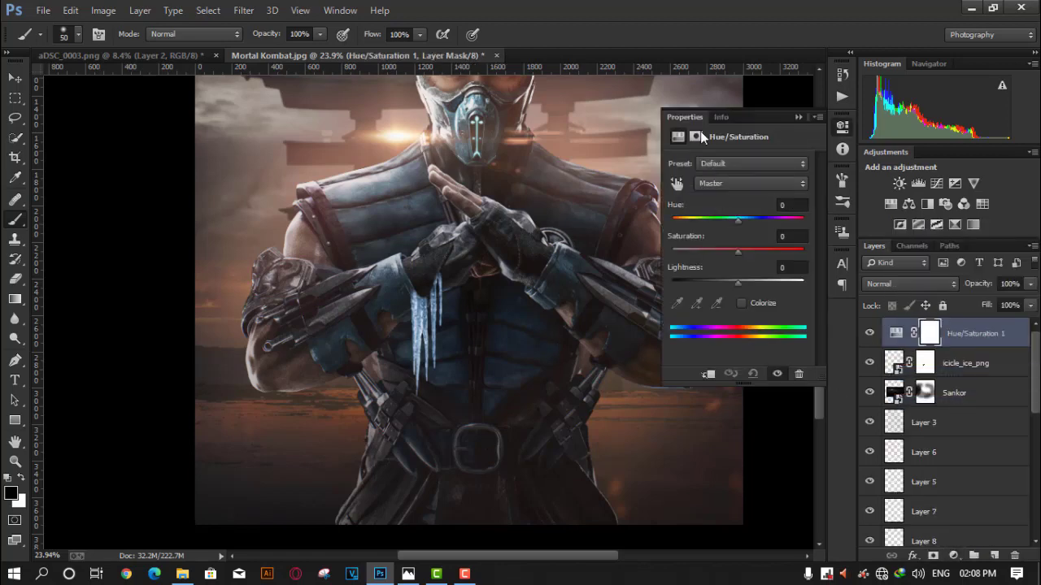
drag(738, 282, 739, 280)
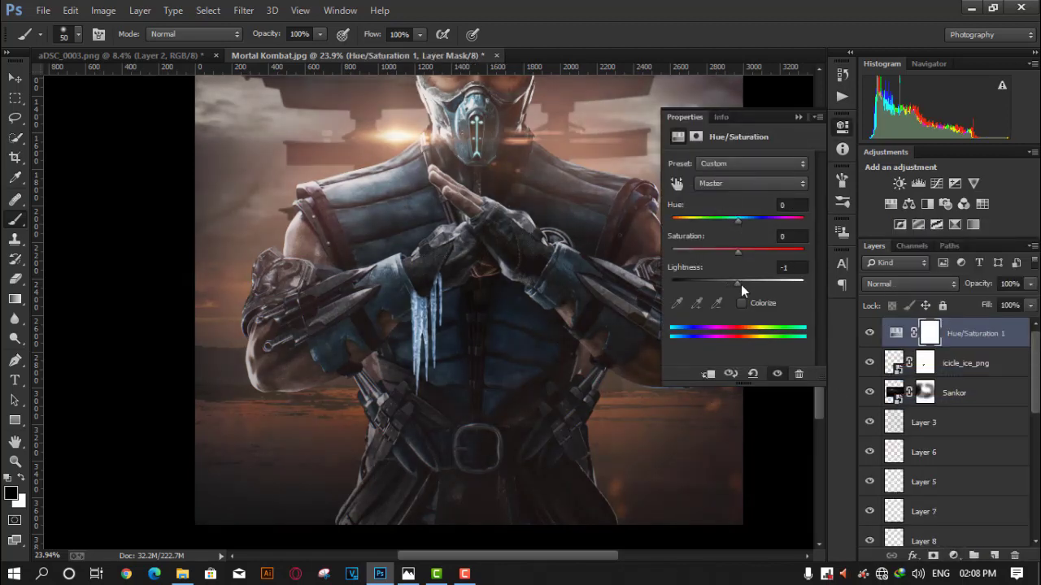
click(798, 374)
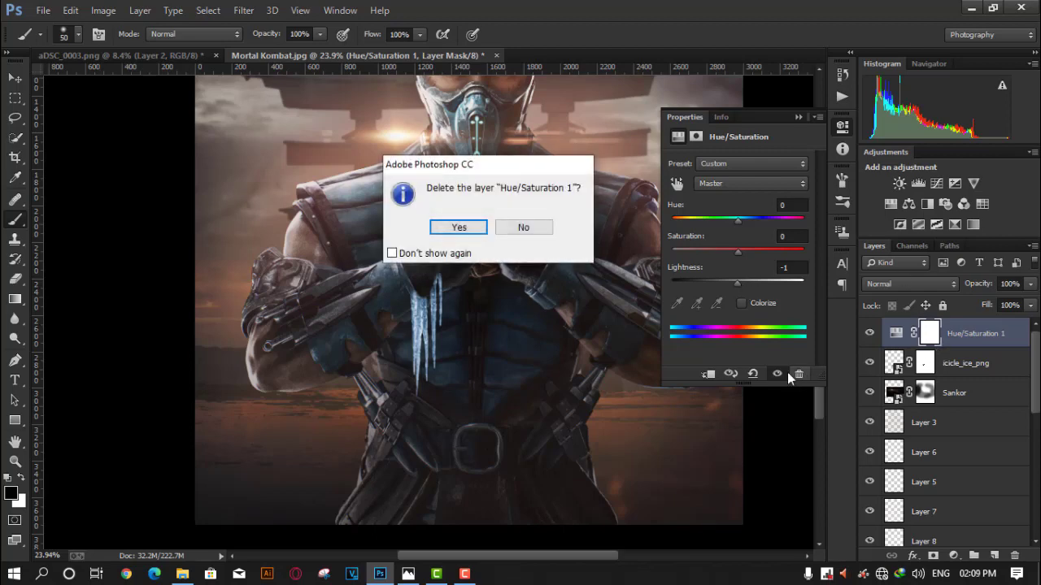
key(Return)
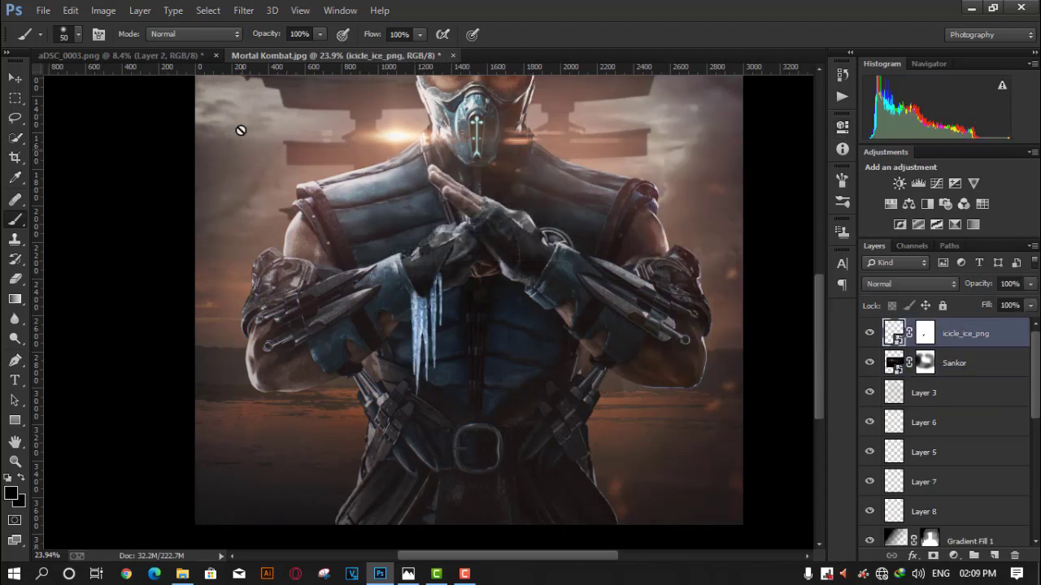
click(103, 9)
- Open the icicle smart object's contents in its own document tab
click(104, 10)
click(103, 10)
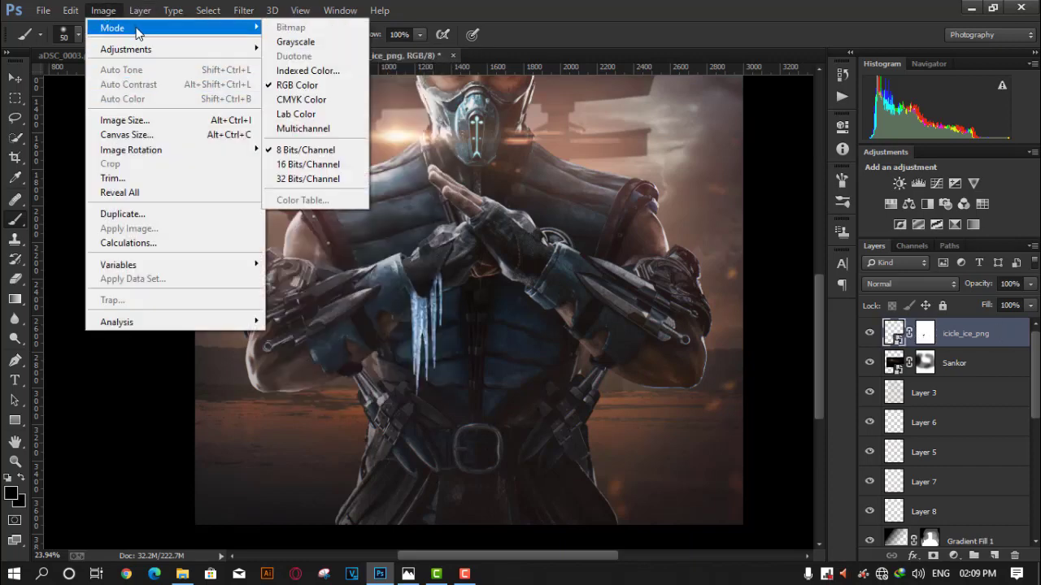
click(642, 10)
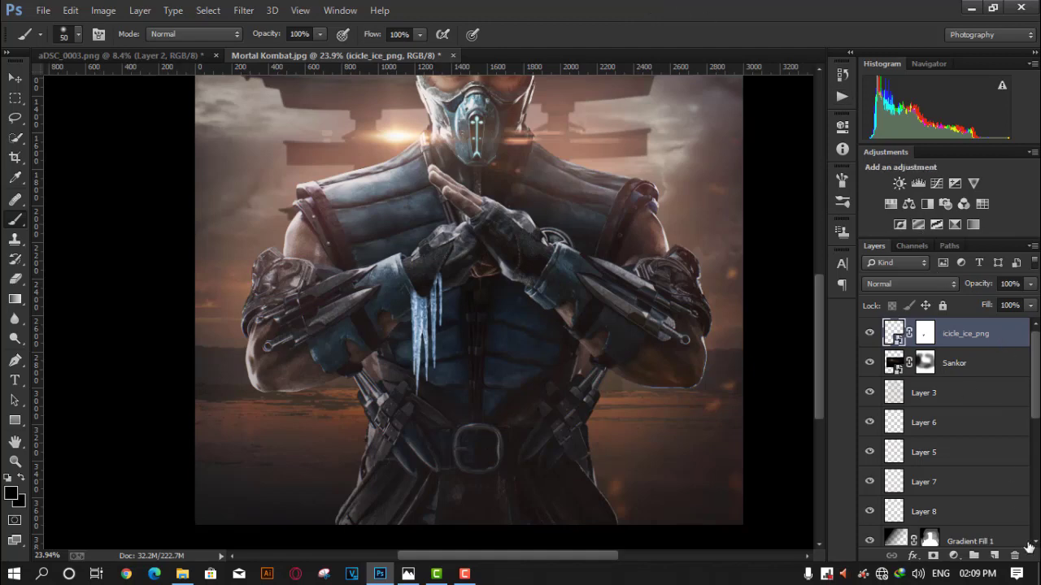
double_click(894, 333)
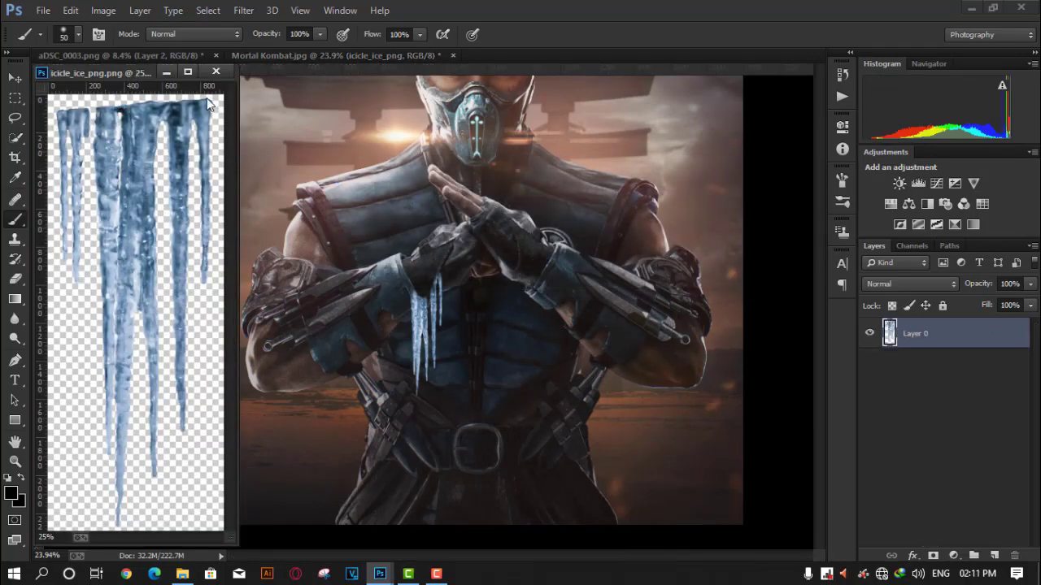
drag(130, 70, 575, 54)
- Darken the icicle image to -24 lightness with Hue/Saturation and save it back to the poster
click(103, 10)
mouse_move(127, 49)
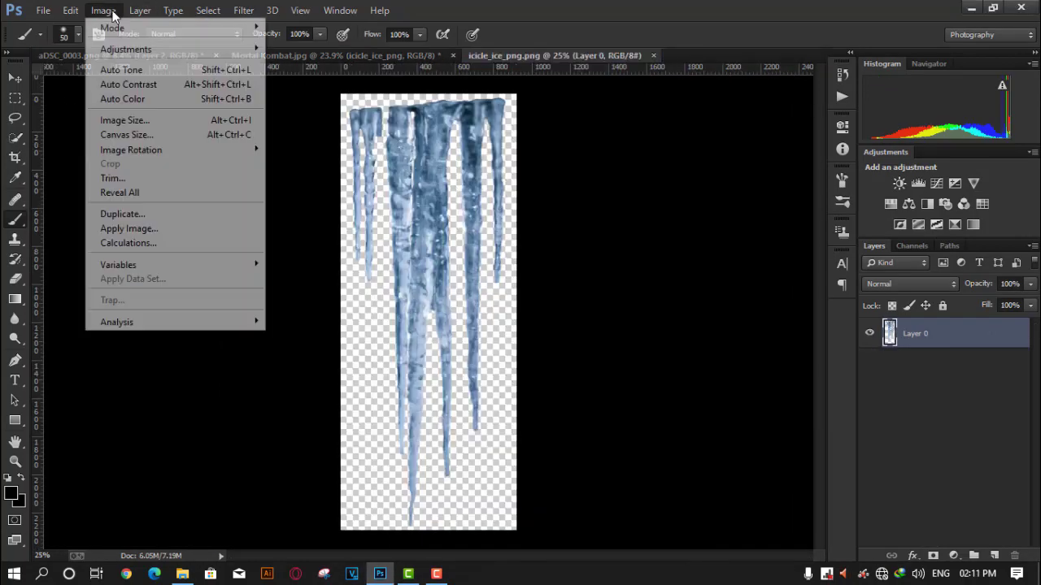
click(309, 127)
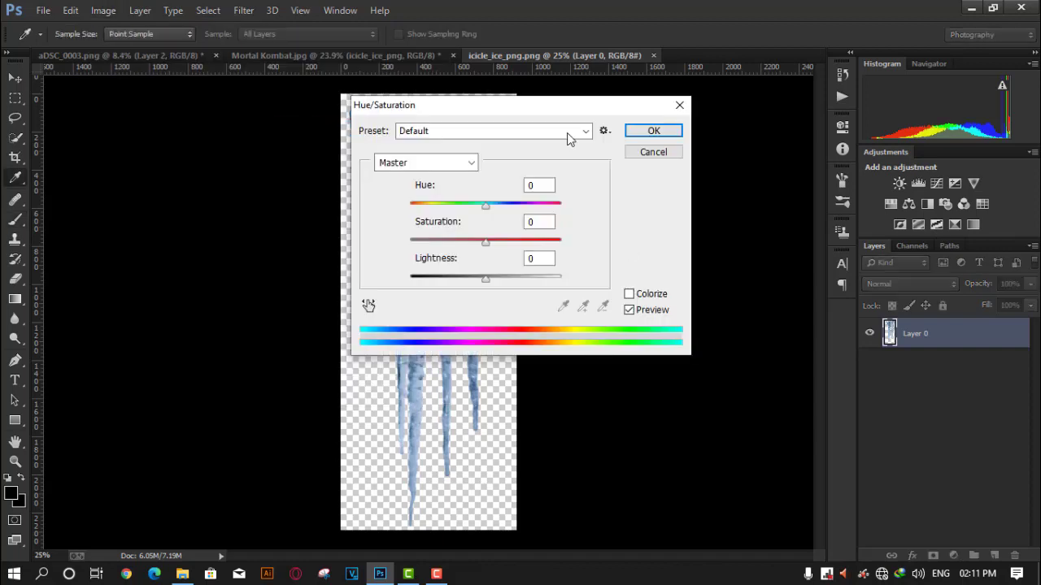
drag(504, 104, 861, 95)
drag(834, 269, 811, 270)
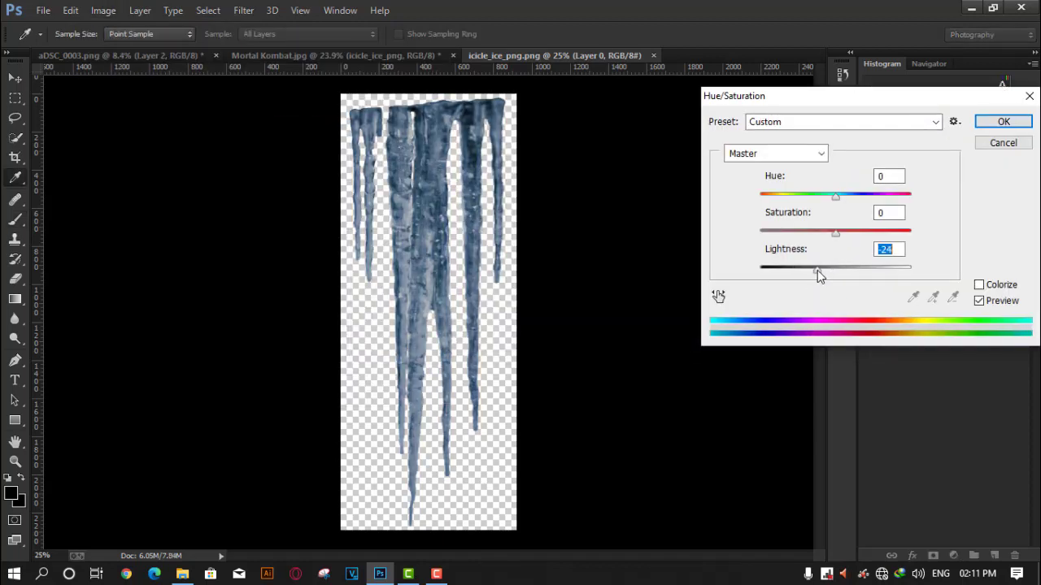
click(1003, 121)
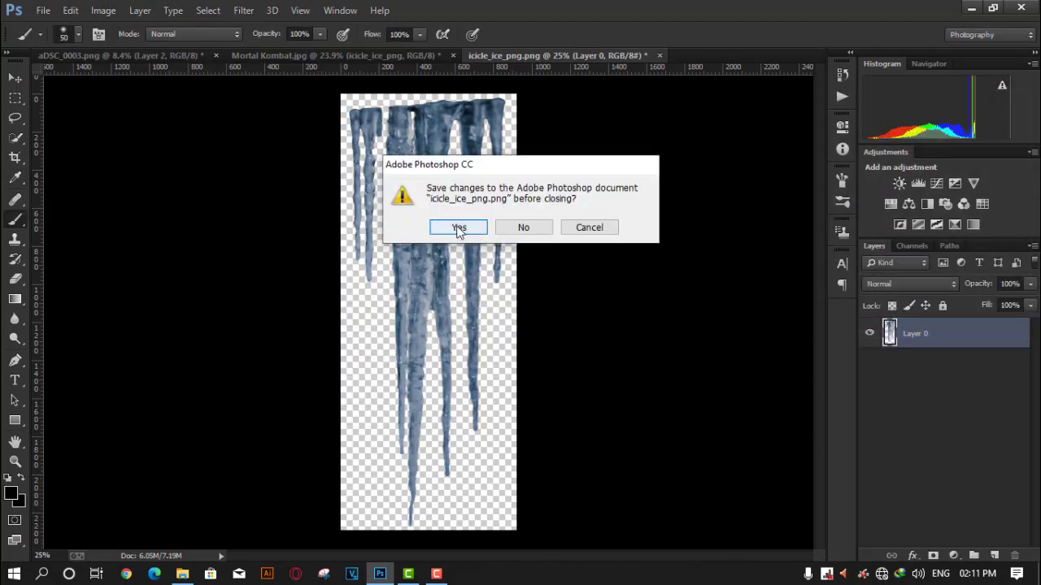
click(460, 227)
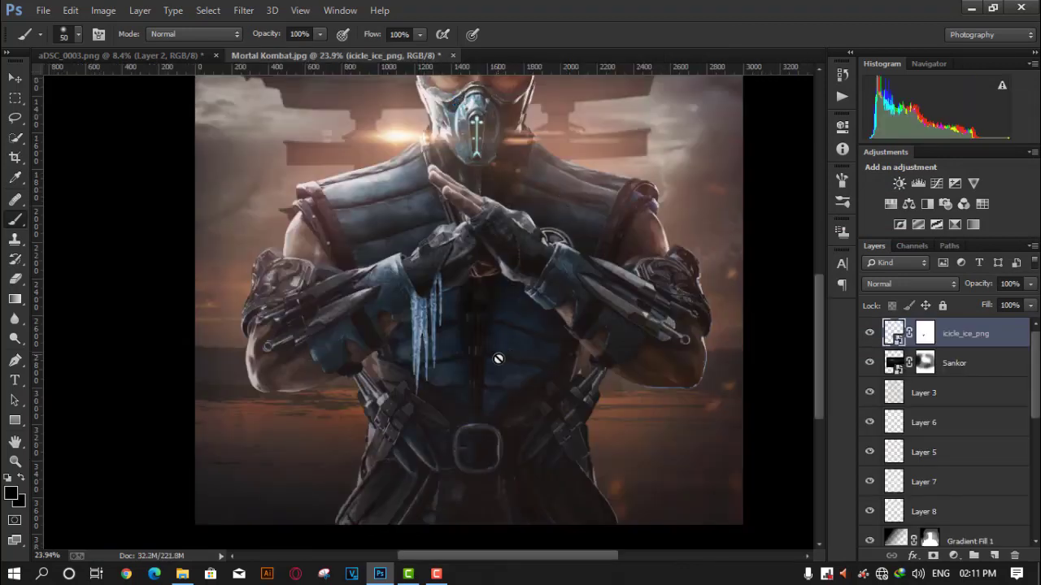
- Alt-drag icicle copies onto both forearms, creating icicle_ice_png copy and copy 2
mouse_move(426, 319)
mouse_down()
mouse_move(691, 414)
mouse_move(324, 380)
mouse_move(273, 421)
mouse_up()
scroll(735, 373, down, 1)
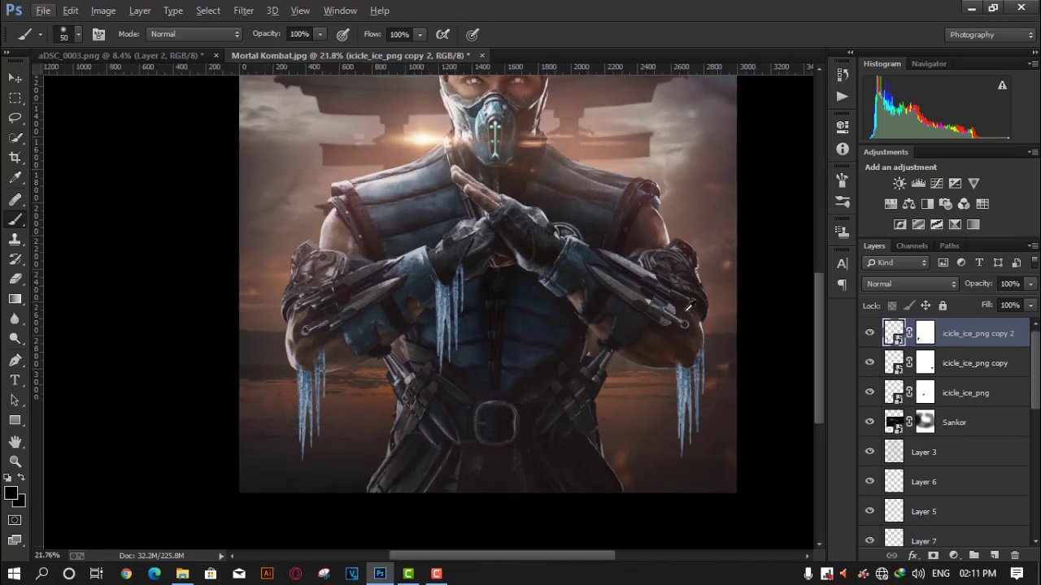
scroll(691, 374, up, 5)
drag(673, 311, 356, 449)
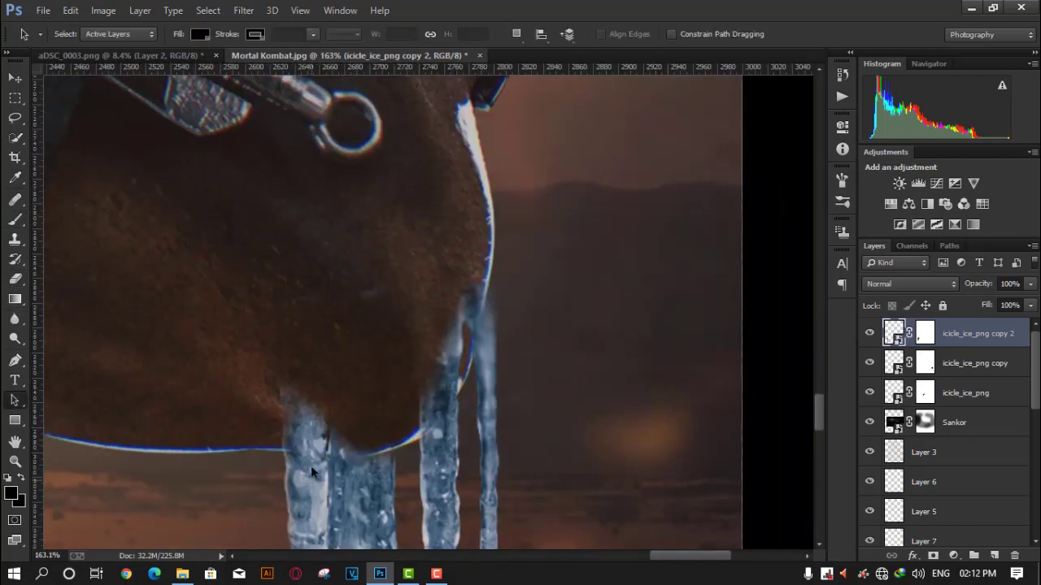
- On the icicle_ice_png copy mask, paint black over the left and middle icicle tops
key(v)
click(869, 333)
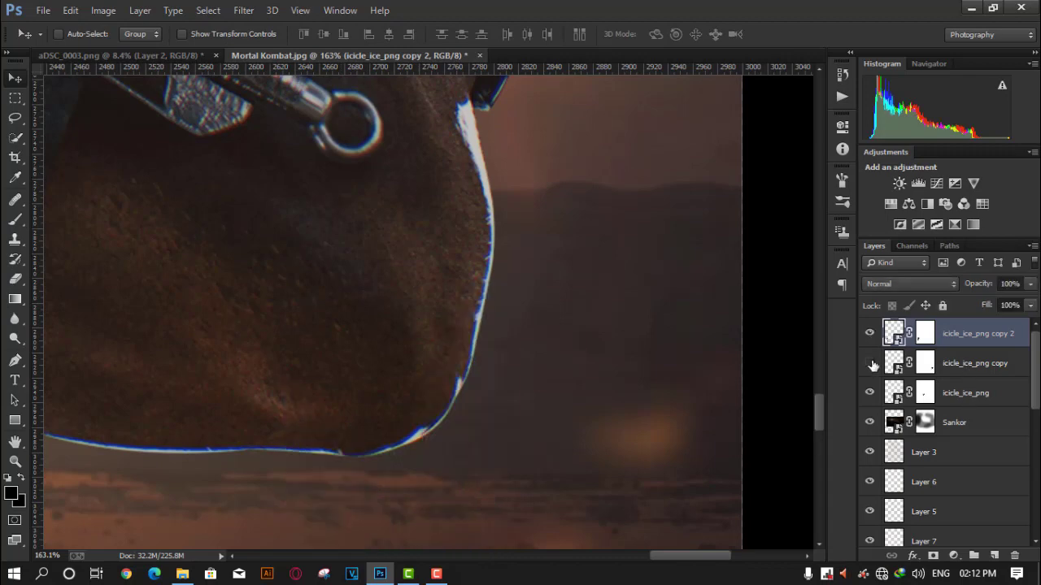
click(870, 333)
click(925, 363)
click(15, 219)
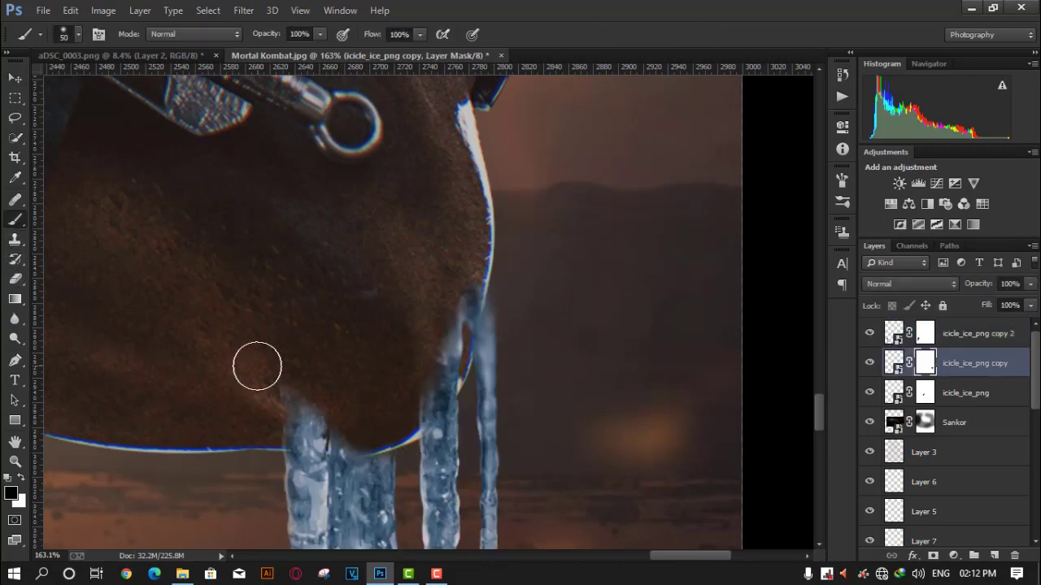
drag(318, 388, 334, 425)
drag(418, 348, 402, 418)
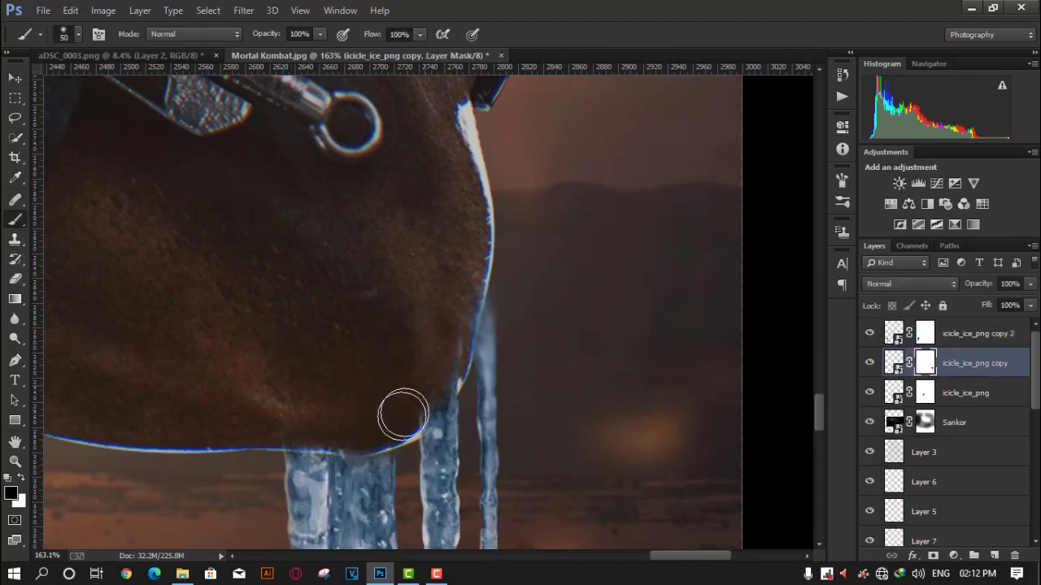
scroll(547, 308, down, 3)
scroll(540, 365, down, 2)
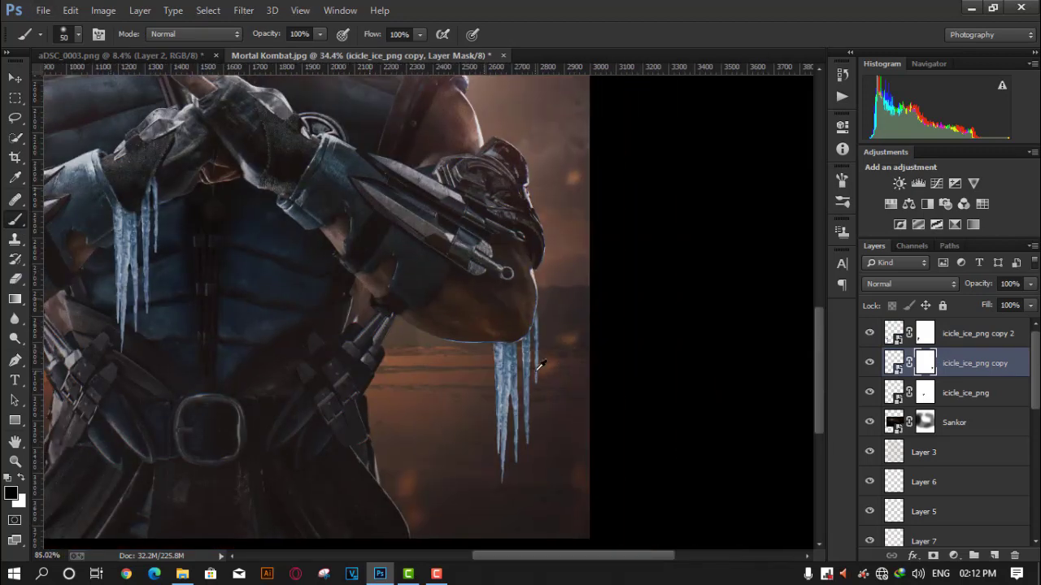
scroll(406, 267, up, 5)
scroll(431, 311, up, 2)
- Paint white on the mask to bring back the icicle tops under the shield
key(x)
mouse_move(431, 311)
mouse_down()
mouse_move(406, 372)
mouse_move(382, 358)
mouse_move(453, 324)
mouse_move(483, 349)
mouse_move(516, 226)
mouse_move(483, 295)
mouse_move(469, 189)
mouse_move(443, 199)
mouse_up()
key(x)
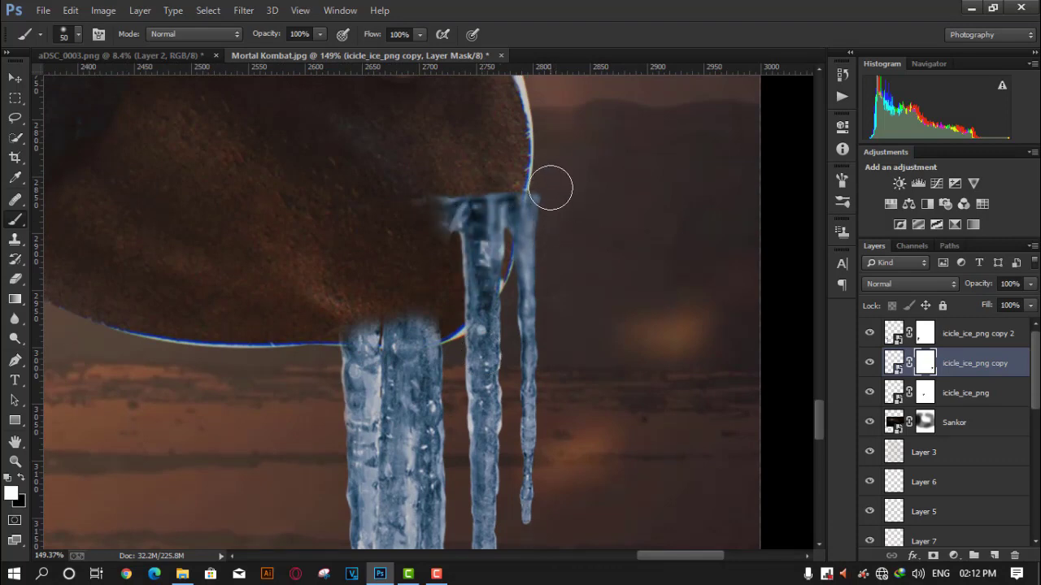
scroll(551, 199, down, 2)
scroll(599, 233, down, 3)
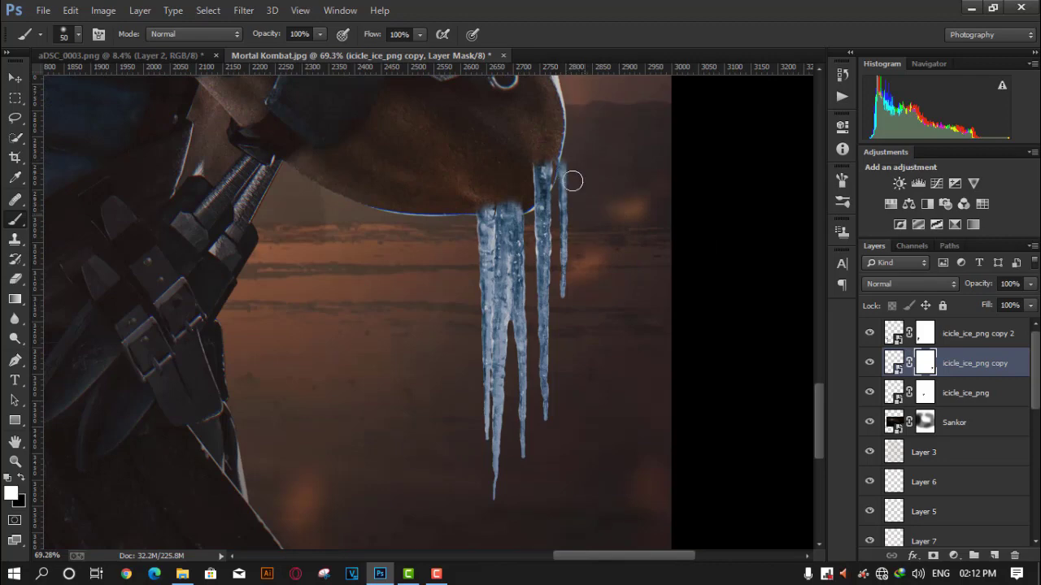
scroll(573, 189, up, 1)
scroll(581, 249, up, 2)
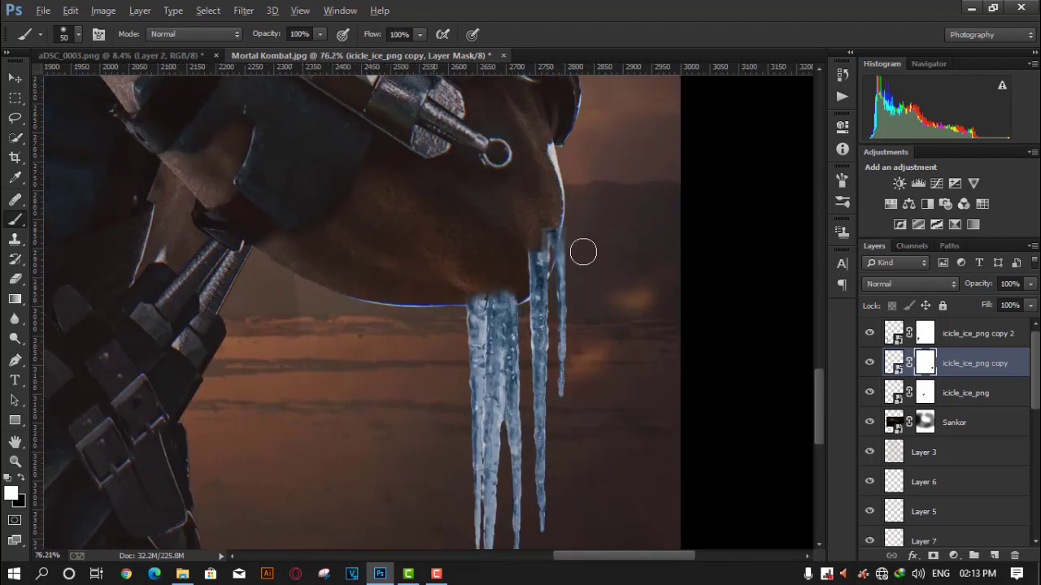
scroll(553, 232, up, 1)
- Hide the icicle tops overlapping the shield bottom with a smaller black brush
key(x)
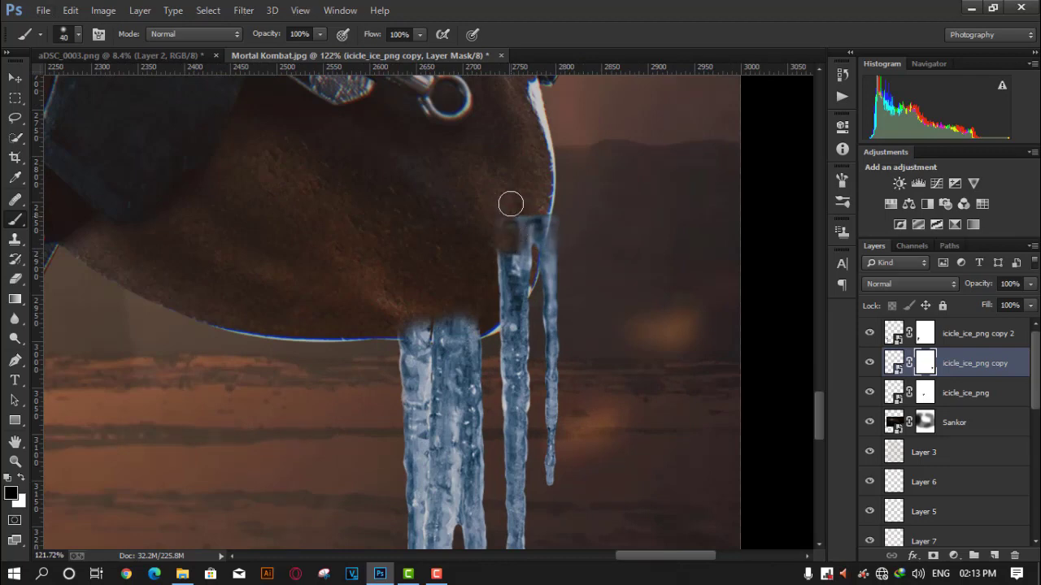
key(bracketleft)
drag(511, 203, 538, 210)
key(ctrl+0)
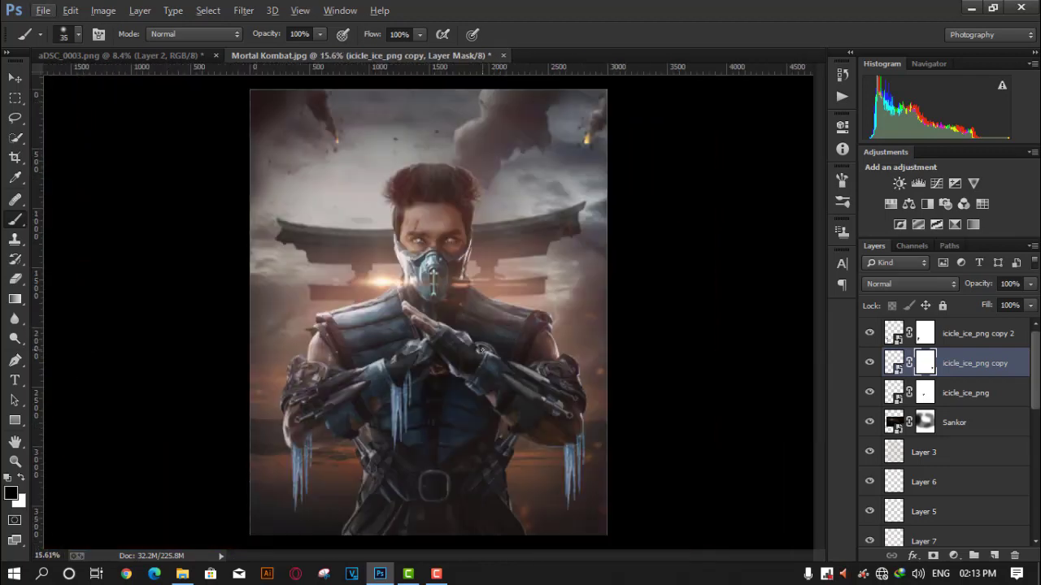
scroll(481, 350, up, 1)
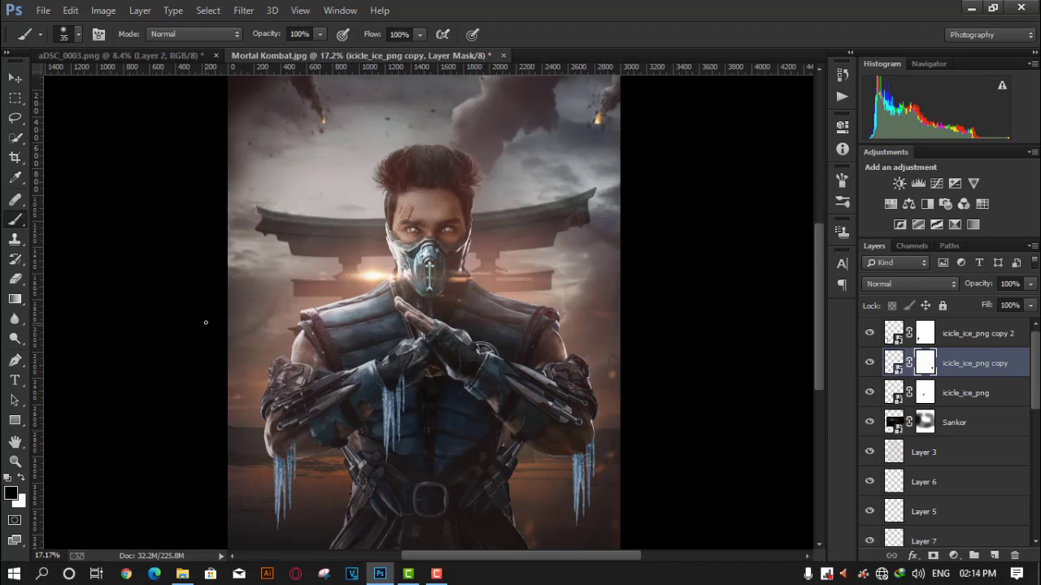
scroll(605, 462, up, 2)
scroll(605, 462, up, 4)
- Move the right icicles up and left, rescale and widen them, then apply the transform
drag(592, 480, 545, 406)
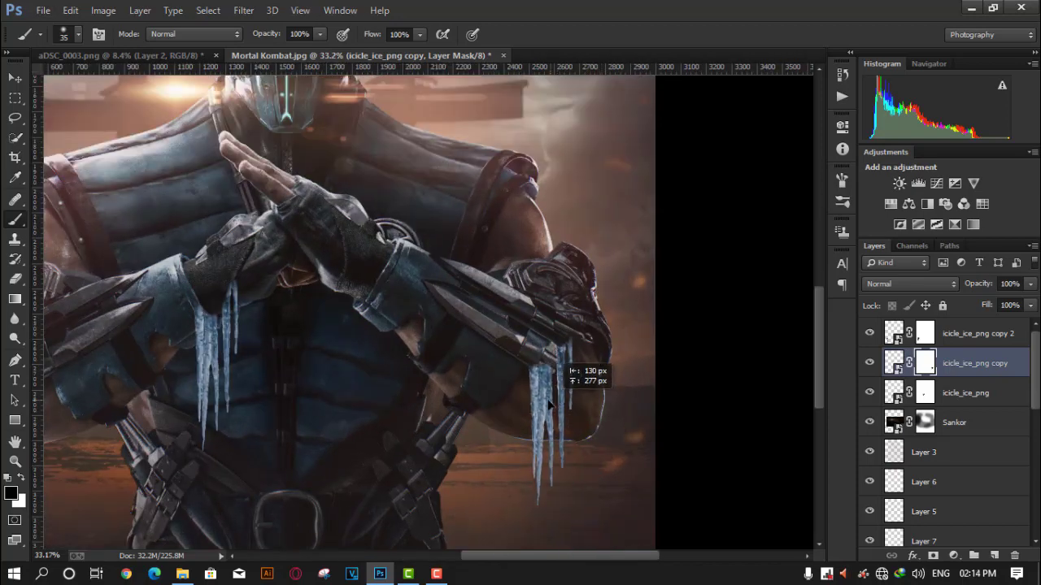
key(ctrl+t)
mouse_move(556, 508)
mouse_down()
mouse_move(585, 386)
mouse_move(570, 373)
mouse_up()
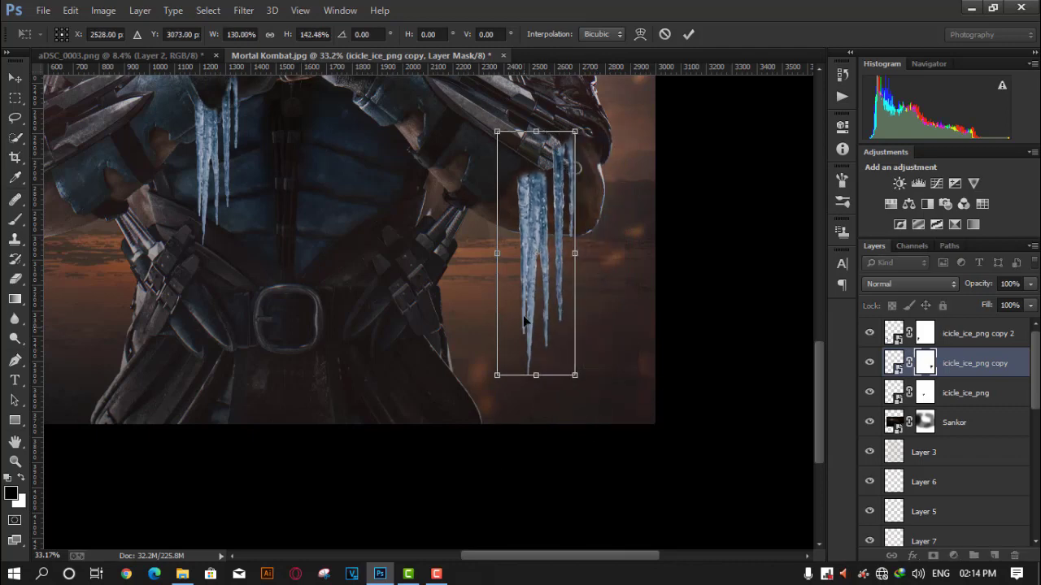
drag(530, 333, 528, 324)
drag(578, 244, 594, 244)
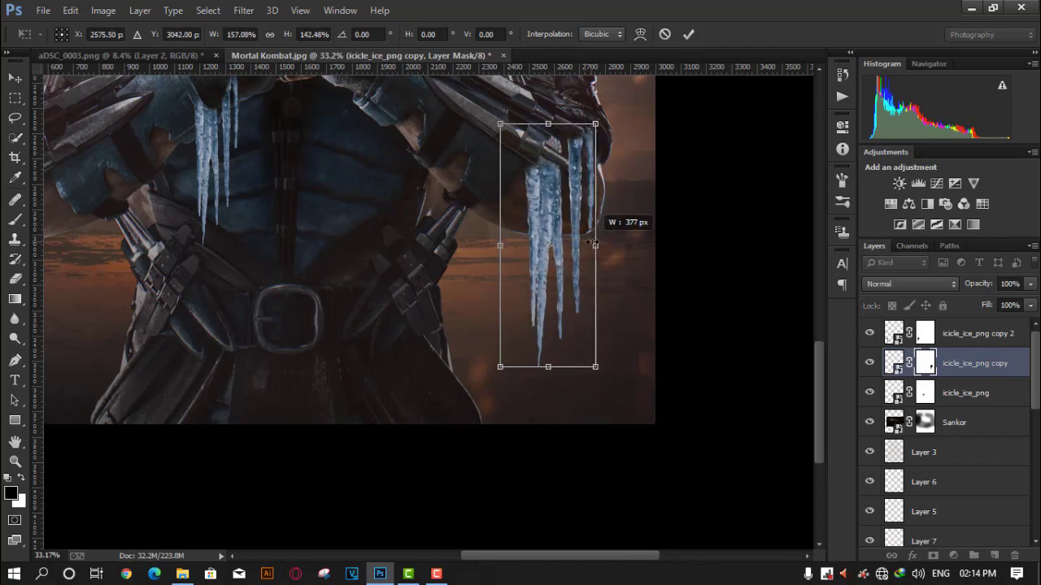
drag(556, 184, 545, 184)
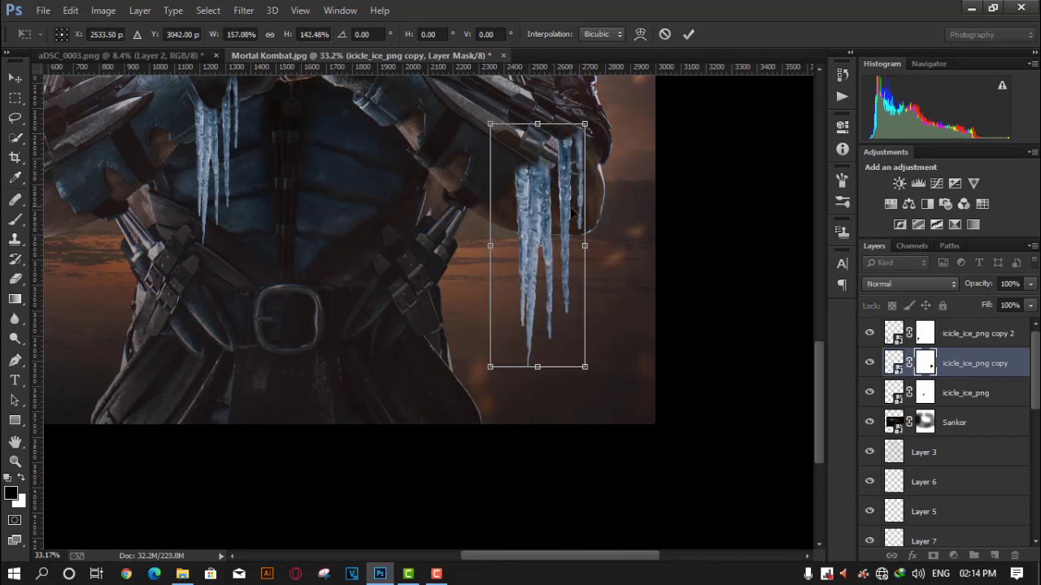
scroll(555, 217, up, 3)
click(15, 220)
click(472, 225)
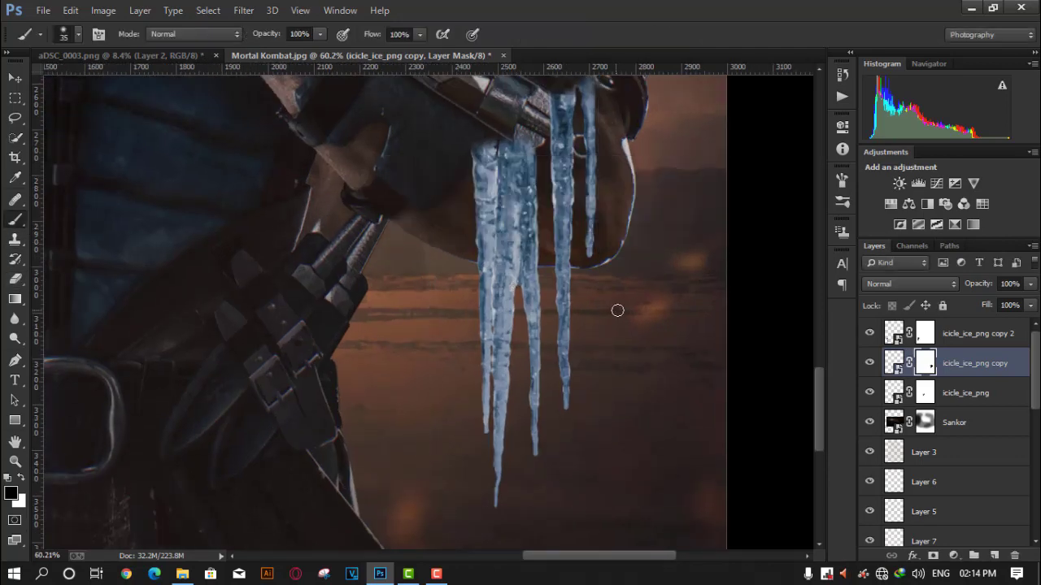
- Paint black on the icicle mask to hide their tops behind the gauntlet armour
scroll(616, 309, up, 5)
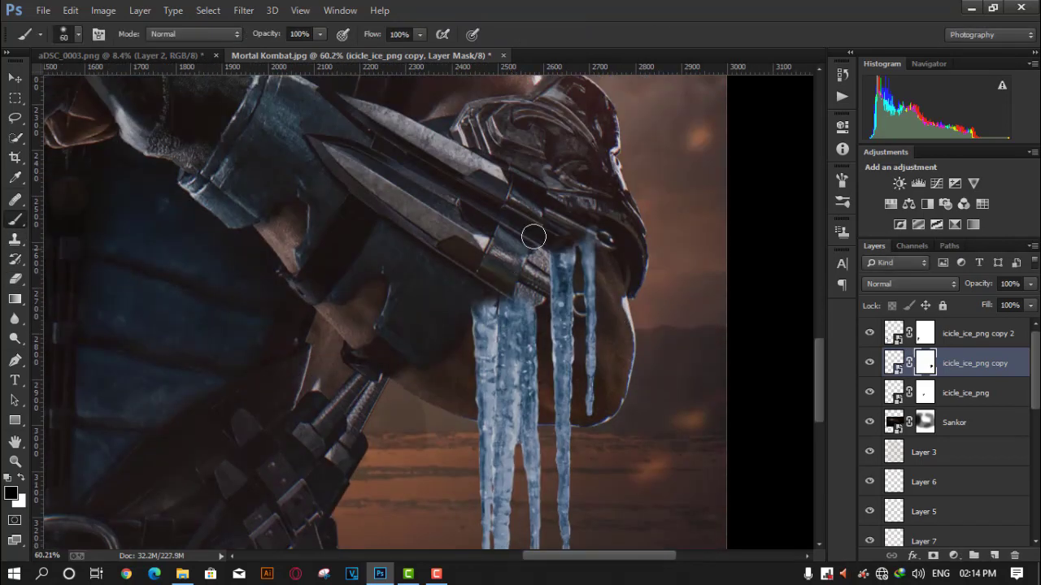
mouse_move(488, 252)
mouse_down()
mouse_move(496, 283)
mouse_move(513, 283)
mouse_up()
key(bracketleft)
key(x)
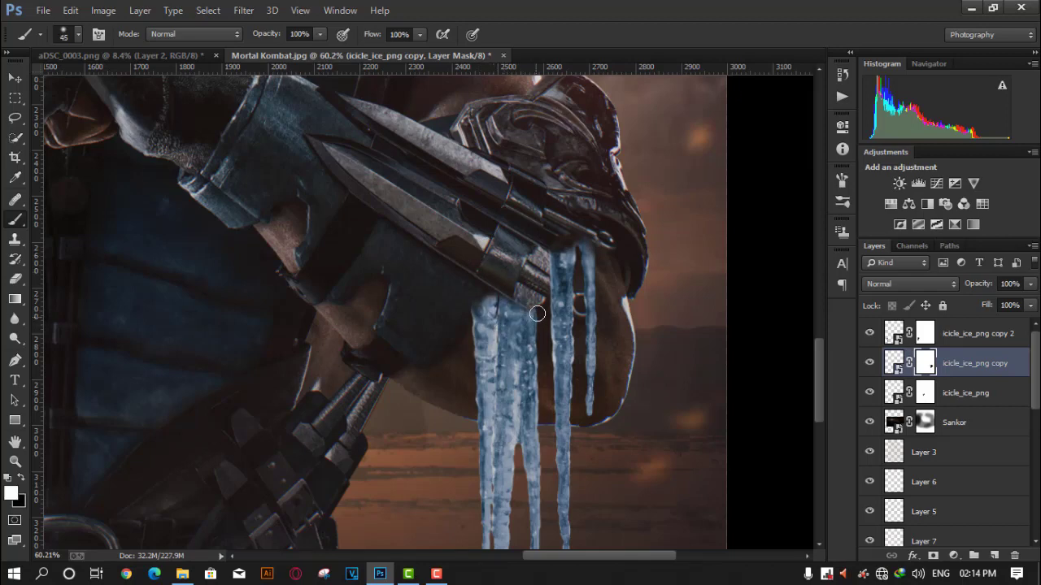
scroll(488, 301, down, 3)
scroll(455, 285, down, 2)
scroll(423, 277, up, 2)
- Flatten the poster and duplicate it as Layer 1
scroll(404, 272, up, 2)
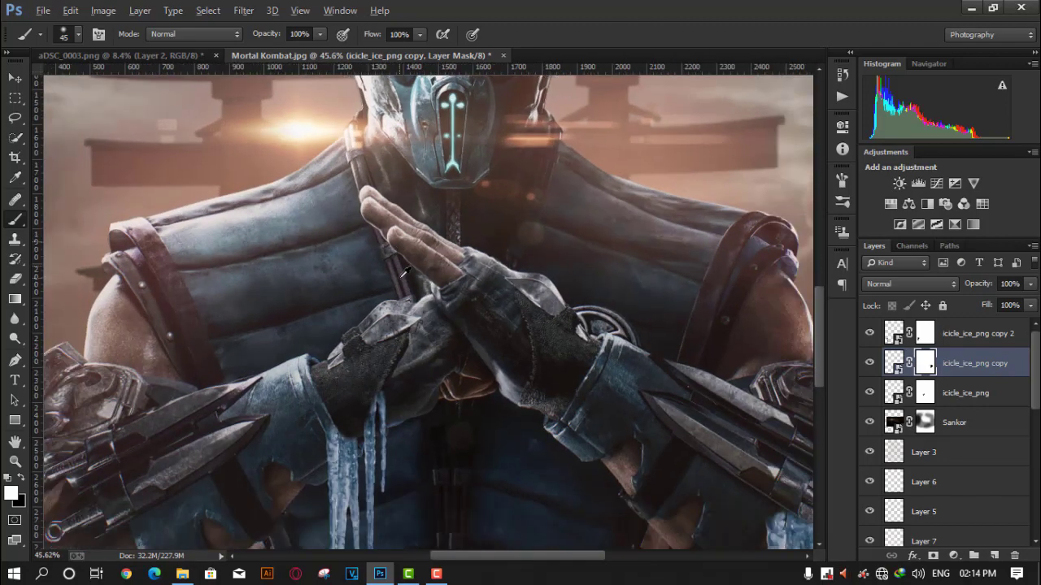
scroll(406, 272, down, 3)
scroll(431, 277, up, 1)
scroll(455, 281, down, 1)
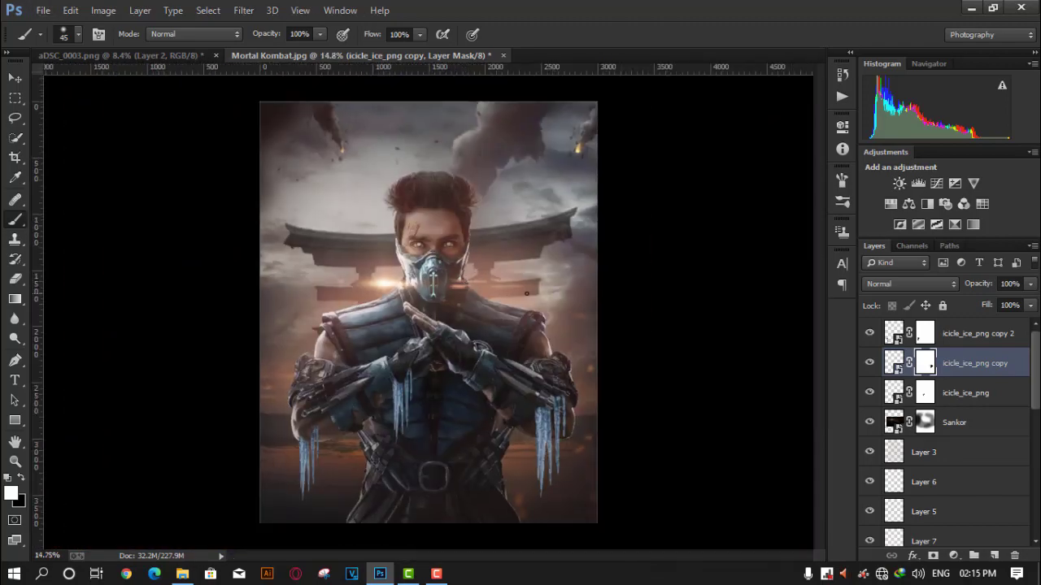
right_click(992, 328)
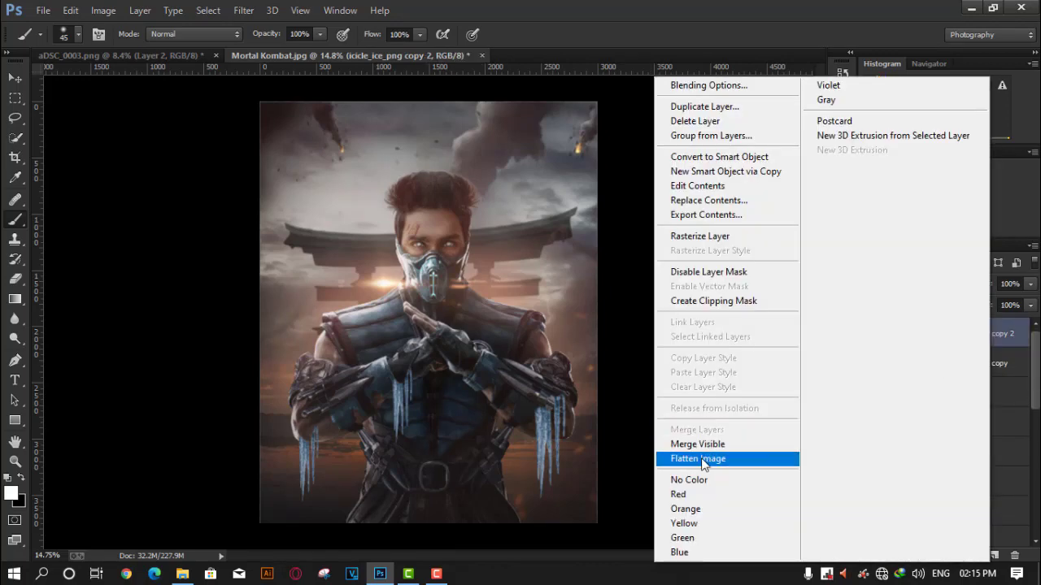
click(707, 523)
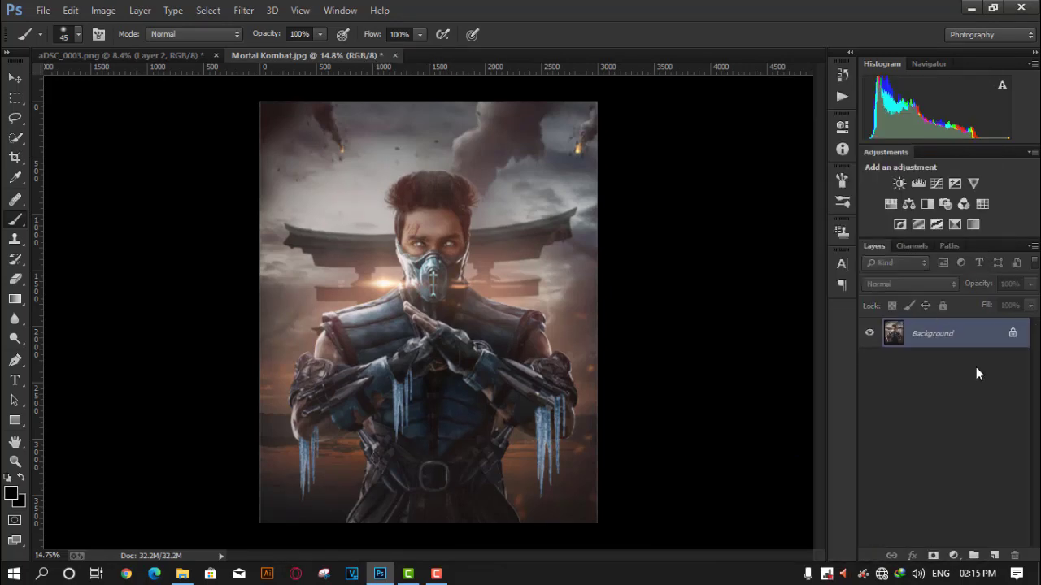
key(ctrl+j)
- Open the Camera Raw Filter on Layer 1 with Clarity +8 and Shadows +17
click(243, 10)
click(303, 99)
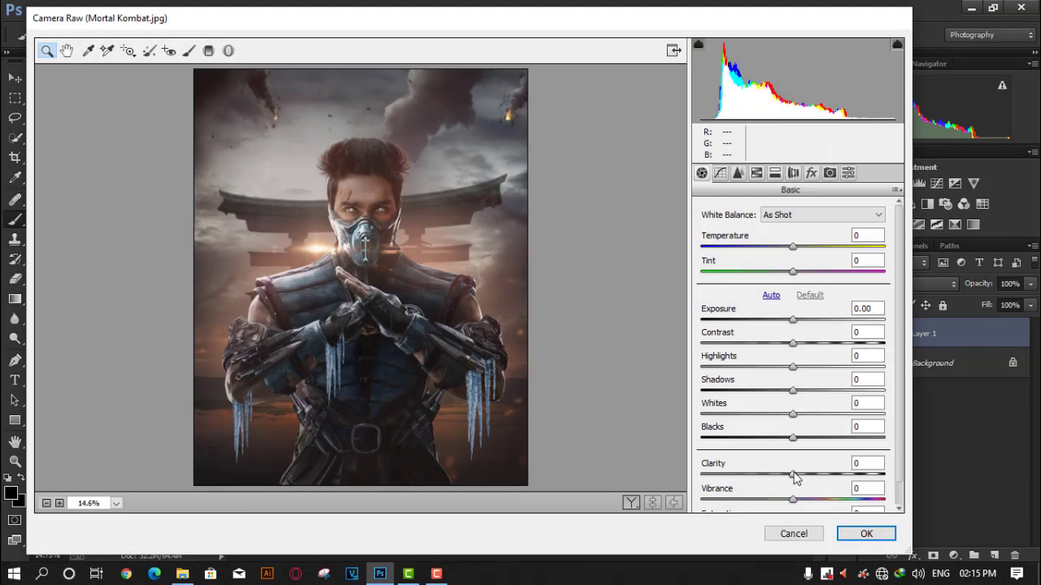
drag(793, 474, 799, 474)
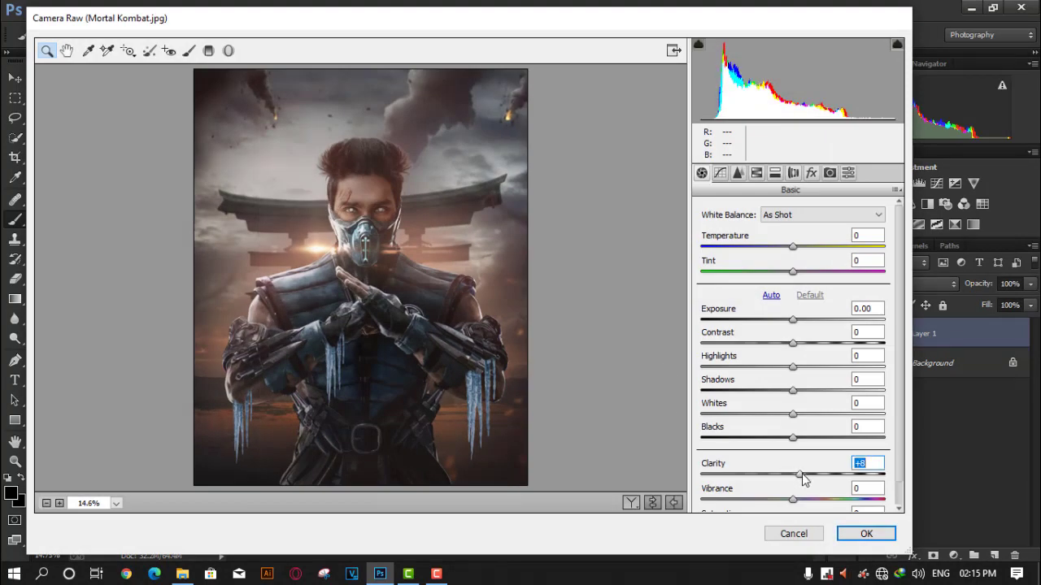
drag(793, 390, 773, 398)
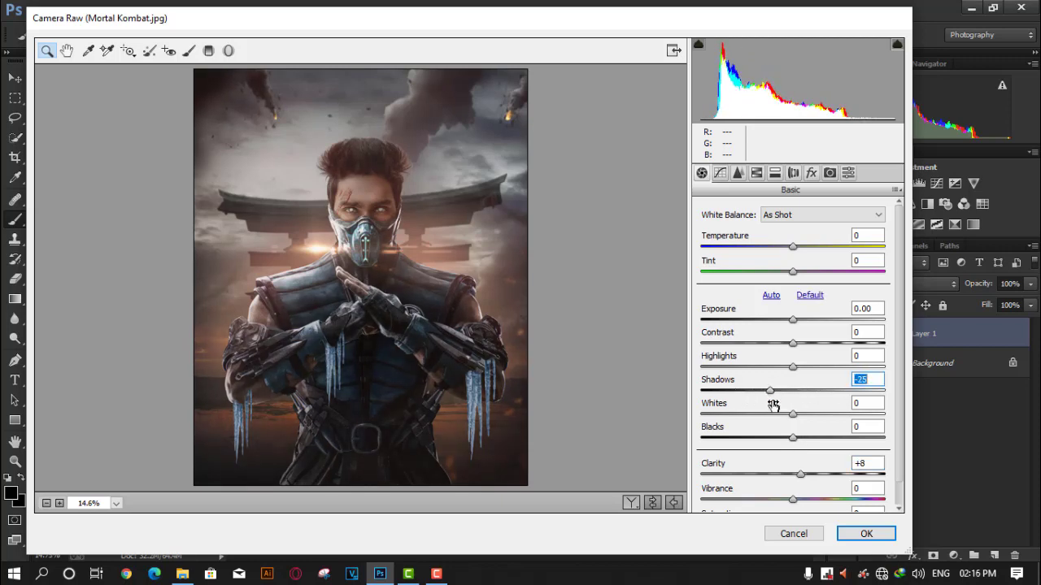
mouse_move(771, 397)
mouse_down()
mouse_move(807, 398)
mouse_move(797, 368)
mouse_up()
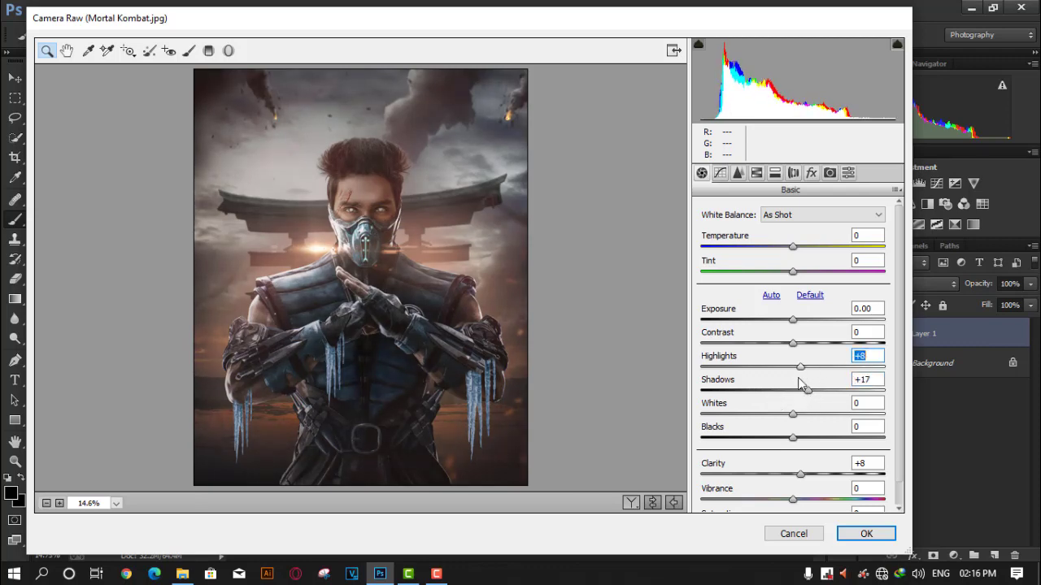
- Apply the Camera Raw adjustments, add an empty layer and choose a dark foreground colour
click(866, 533)
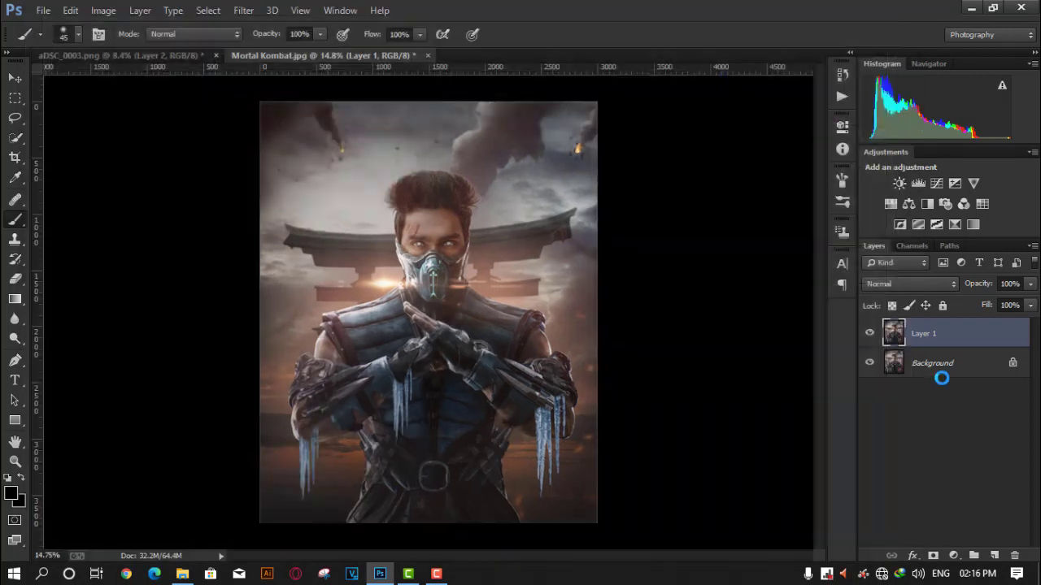
click(991, 557)
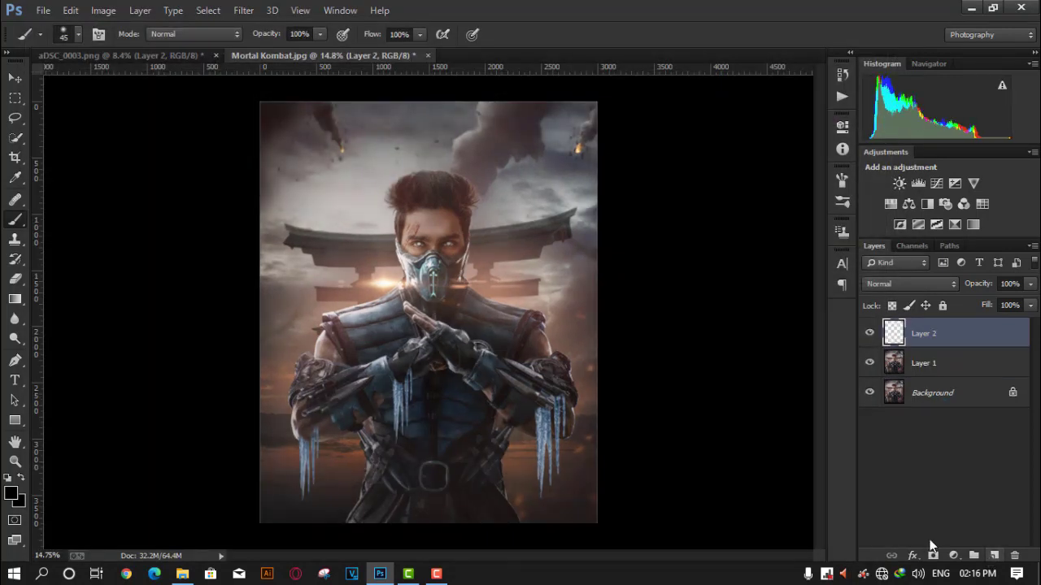
click(11, 493)
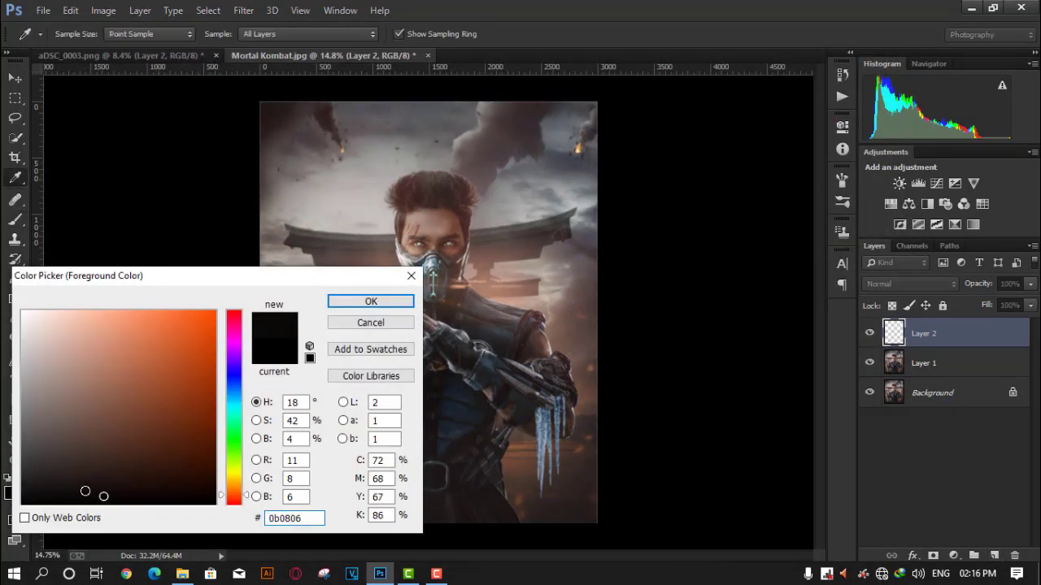
click(349, 302)
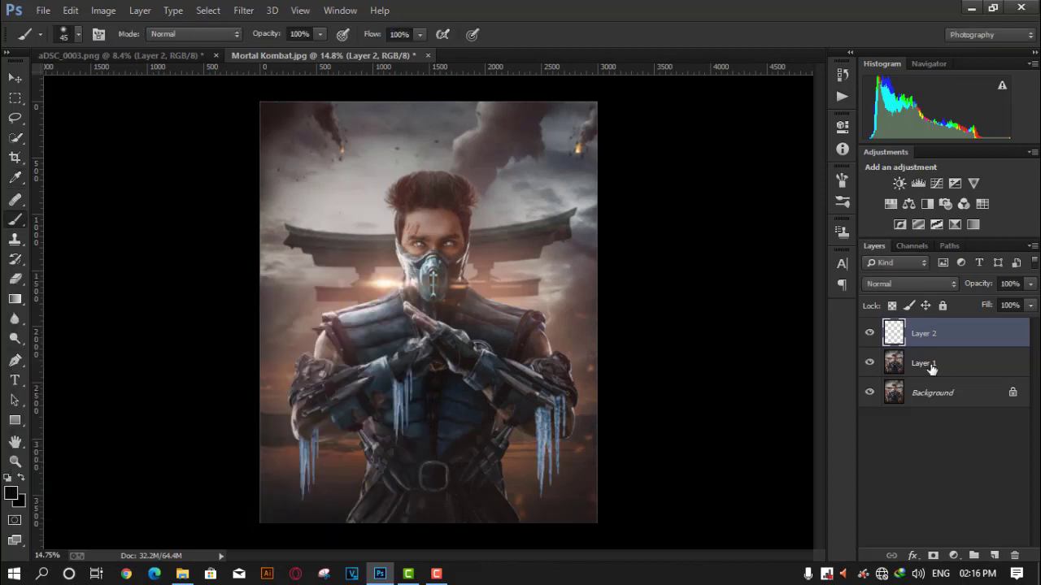
- Add a 90° linear Gradient Fill layer positioned to darken only the bottom edge
click(955, 557)
click(919, 249)
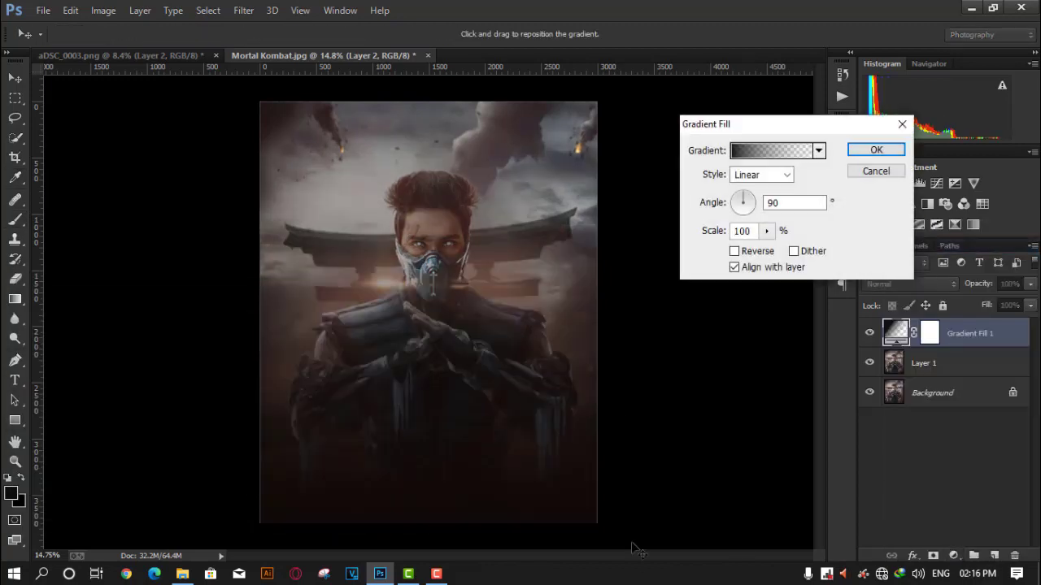
drag(474, 415, 459, 465)
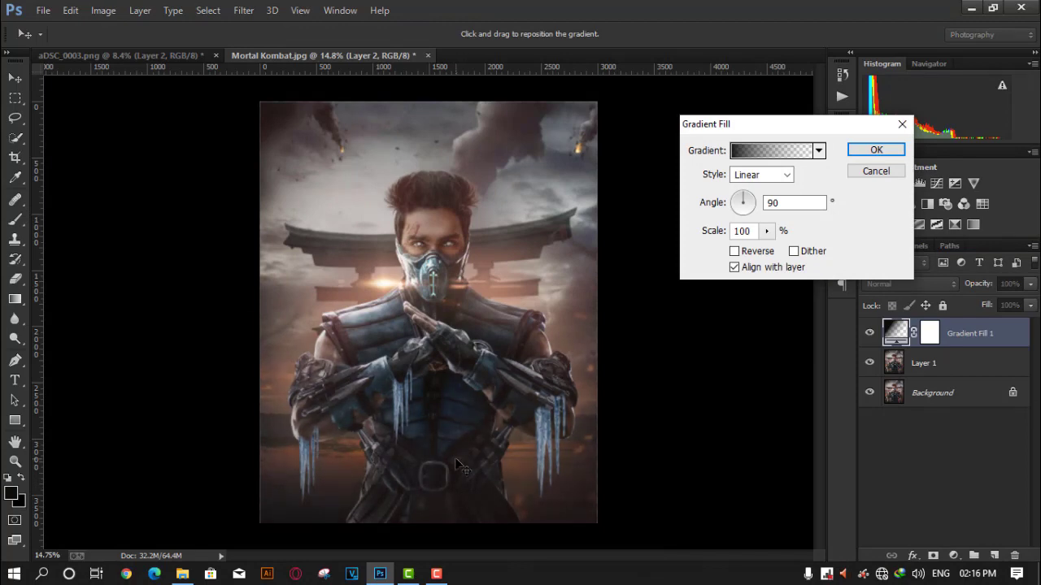
drag(455, 364, 445, 387)
key(Return)
key(b)
scroll(629, 466, up, 1)
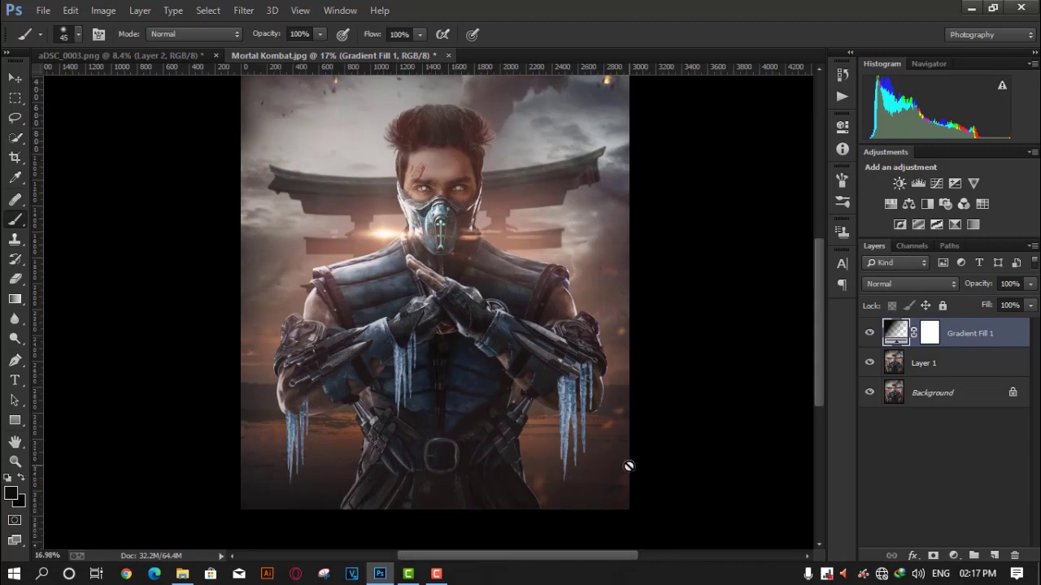
- Merge the gradient fill into Layer 1 and add a Color Balance layer adjusting the midtones
right_click(1004, 332)
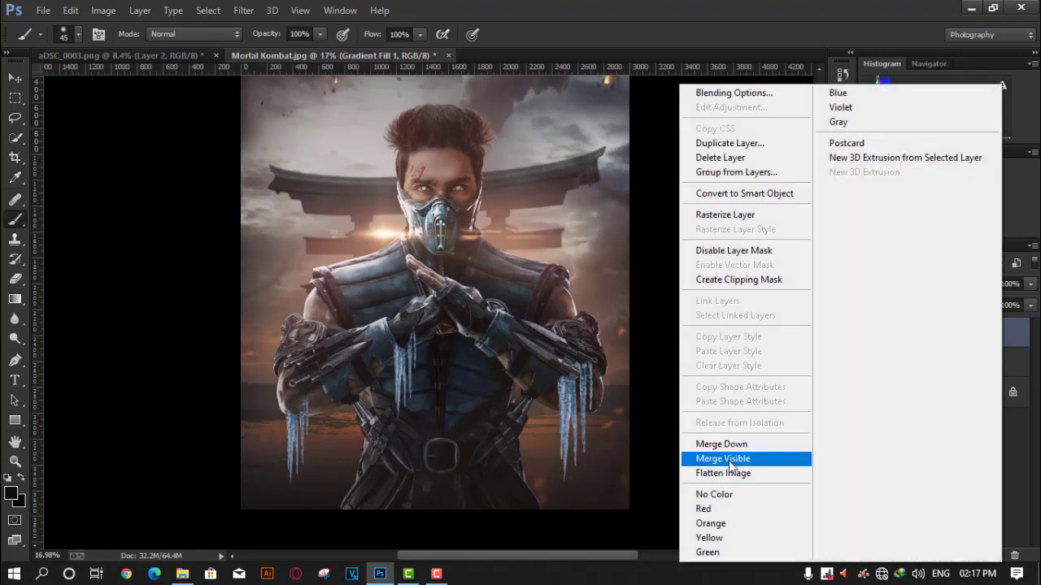
click(728, 444)
right_click(994, 348)
right_click(968, 366)
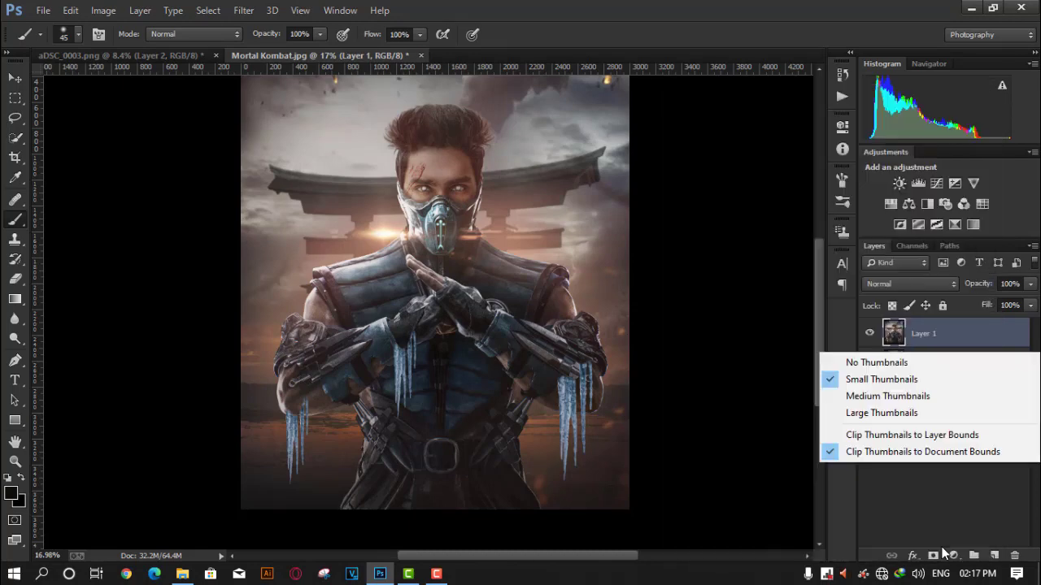
click(953, 556)
click(953, 556)
click(943, 385)
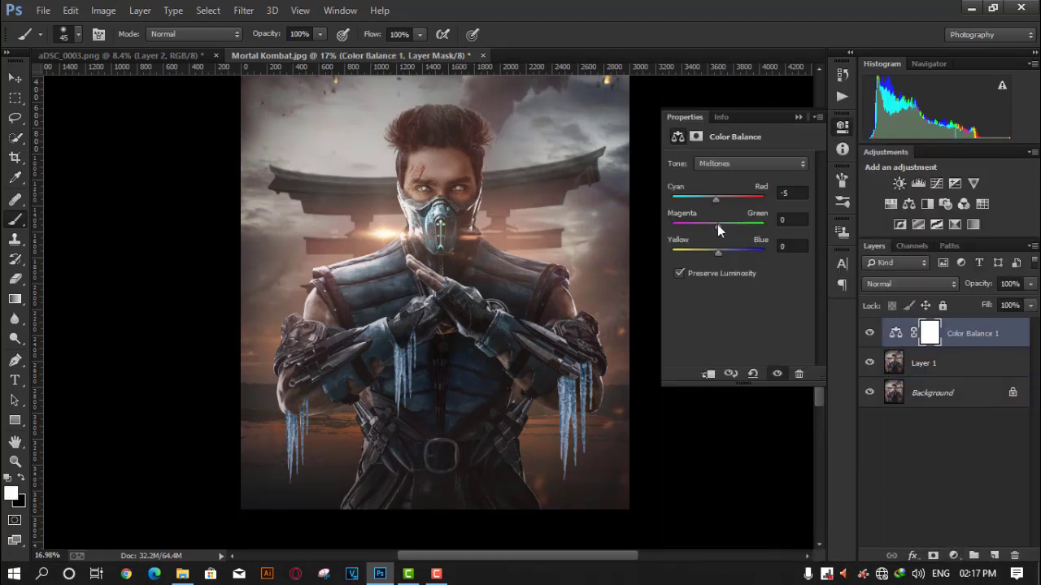
drag(717, 225, 716, 225)
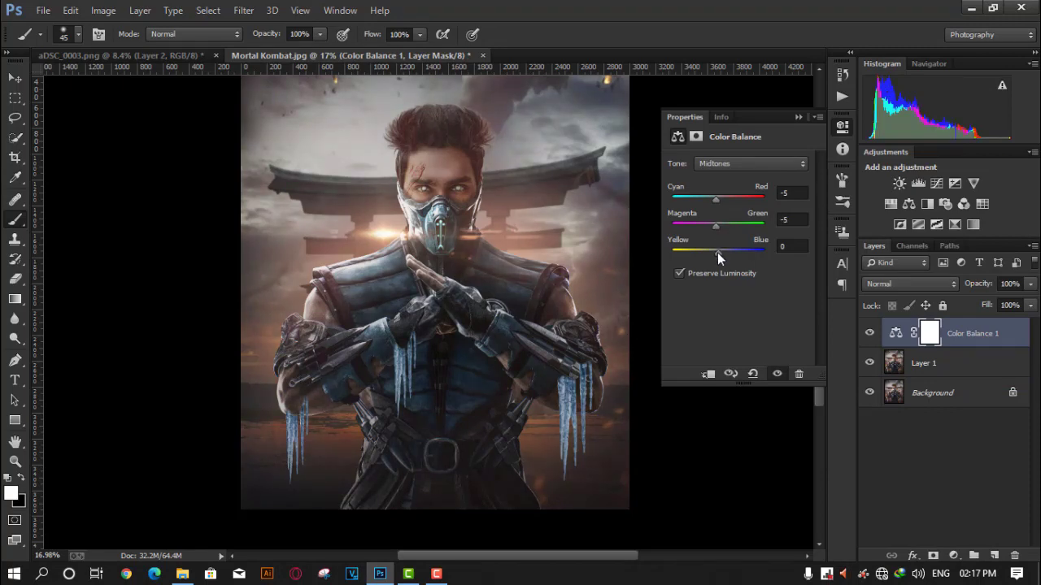
click(843, 127)
- Flatten, duplicate the result, and place the Mortal Kombat logo PNG near the bottom
right_click(1014, 348)
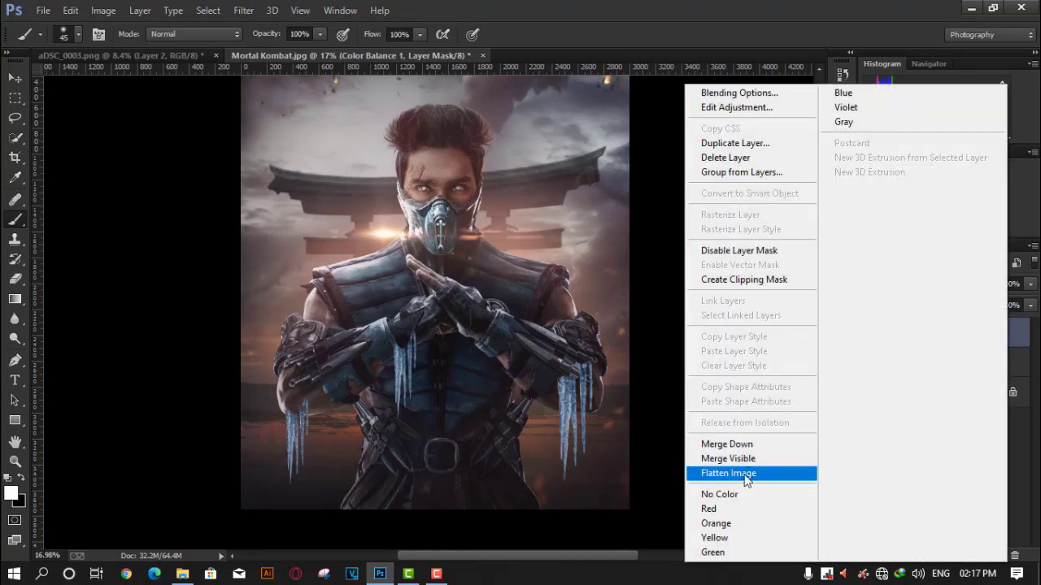
click(737, 460)
key(ctrl+j)
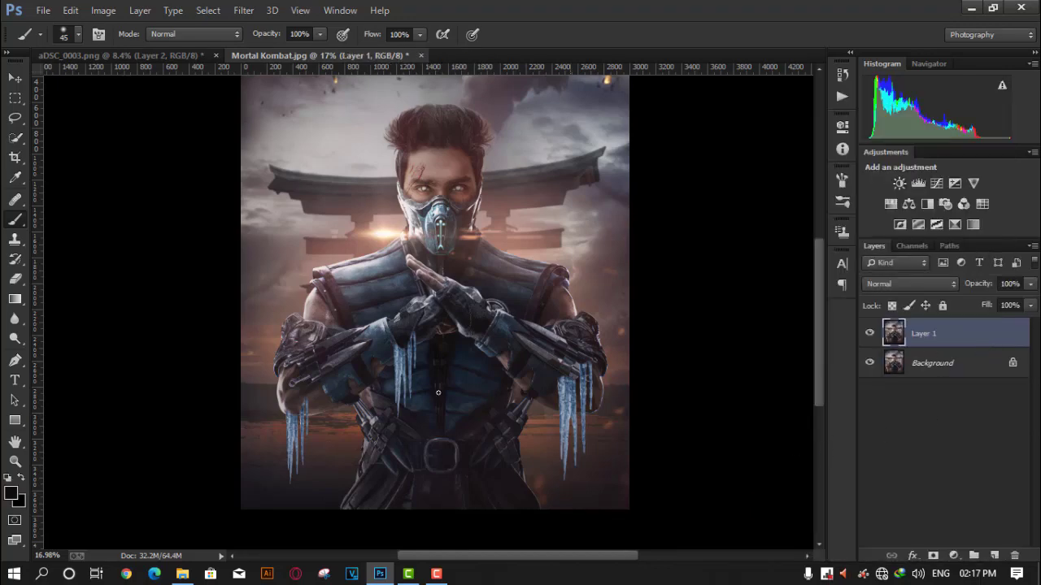
click(182, 574)
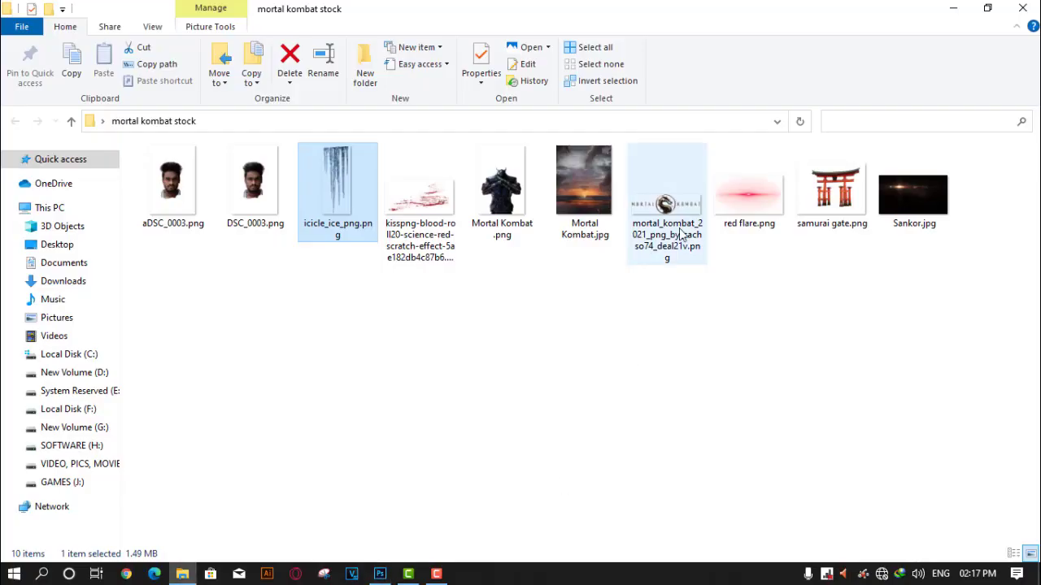
mouse_move(681, 234)
mouse_down()
mouse_move(428, 442)
mouse_move(442, 573)
mouse_up()
mouse_move(631, 515)
mouse_down()
mouse_move(499, 462)
mouse_move(561, 481)
mouse_up()
- Commit the logo, then shrink it to about 5.49% near the bottom centre
click(534, 34)
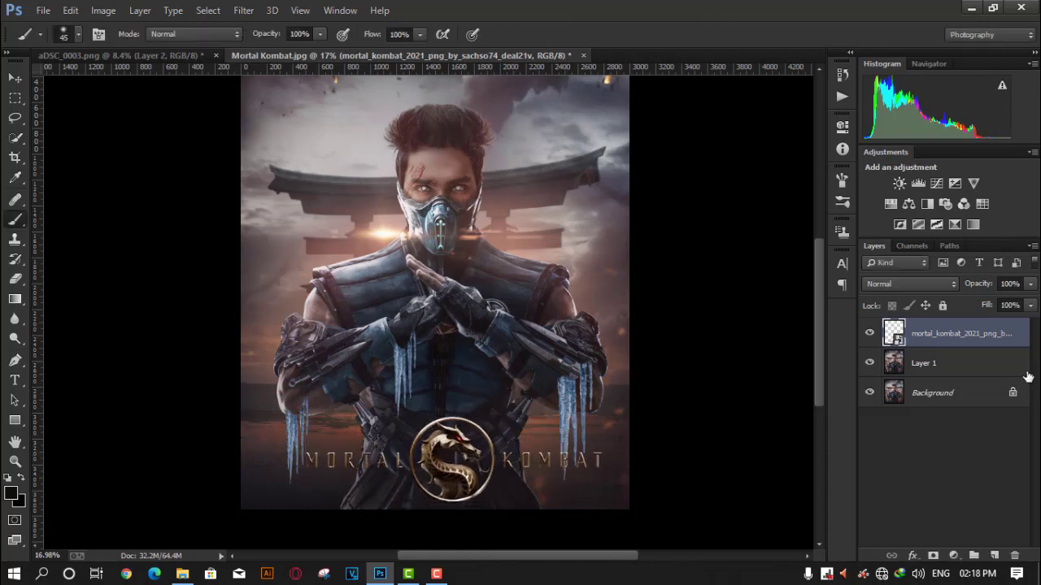
key(ctrl+t)
drag(603, 417, 594, 423)
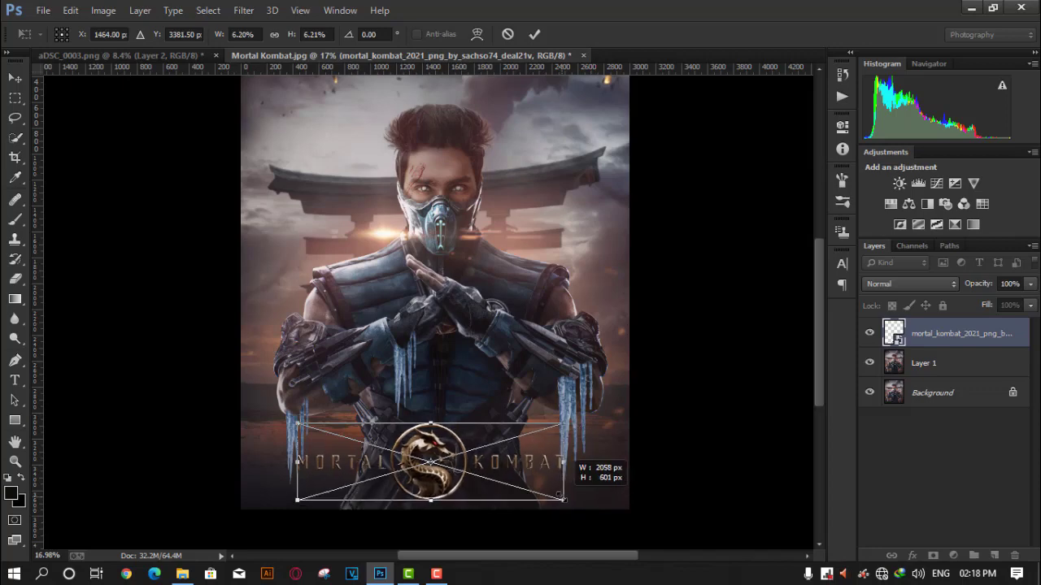
drag(596, 501, 563, 501)
drag(519, 463, 527, 465)
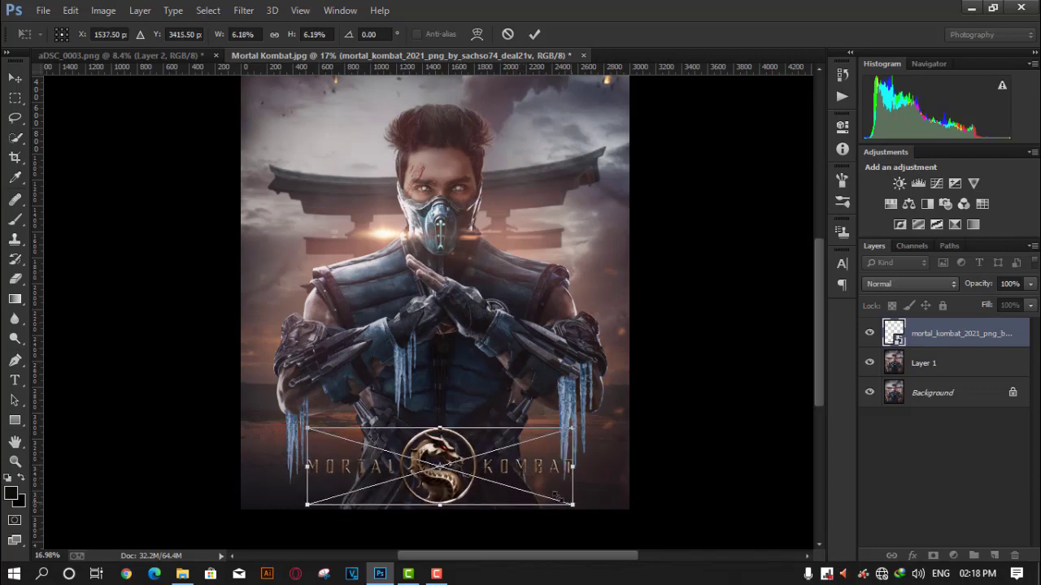
drag(588, 506, 541, 490)
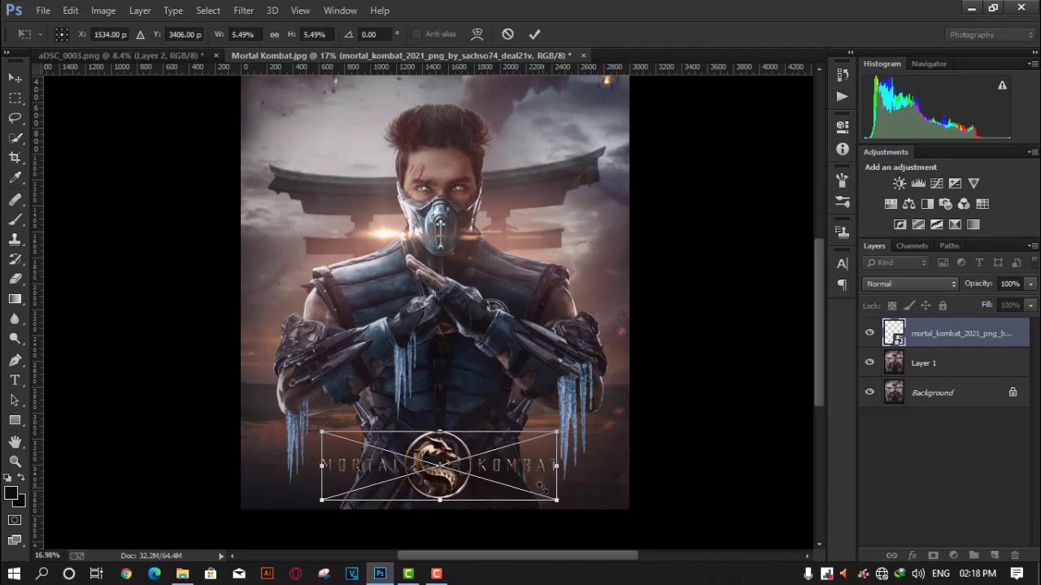
key(Return)
key(b)
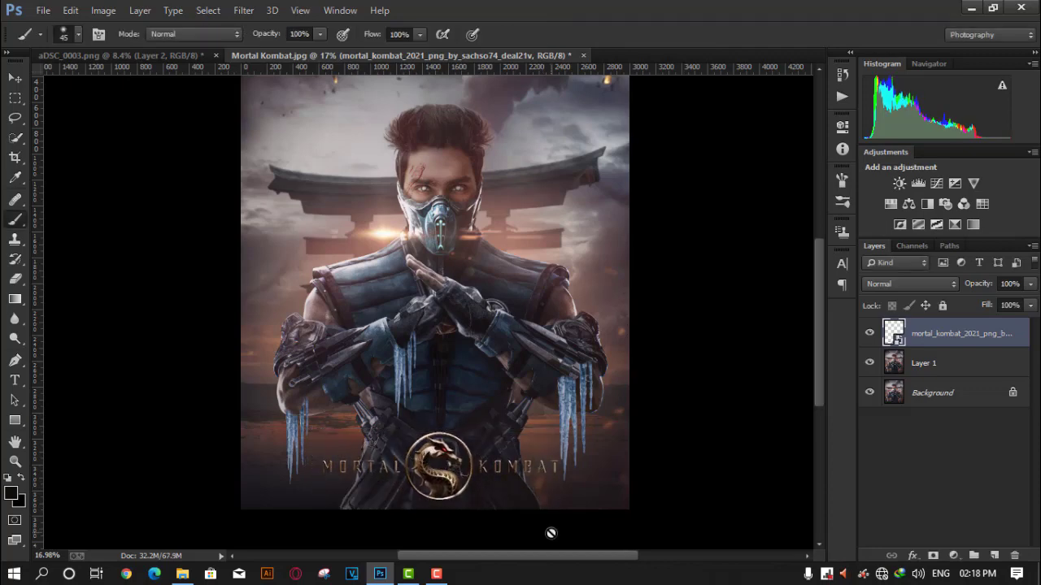
- Nudge the logo left and right with Shift+arrow keys to centre it
key(ctrl+t)
key(shift+Left)
key(shift+Left)
key(Return)
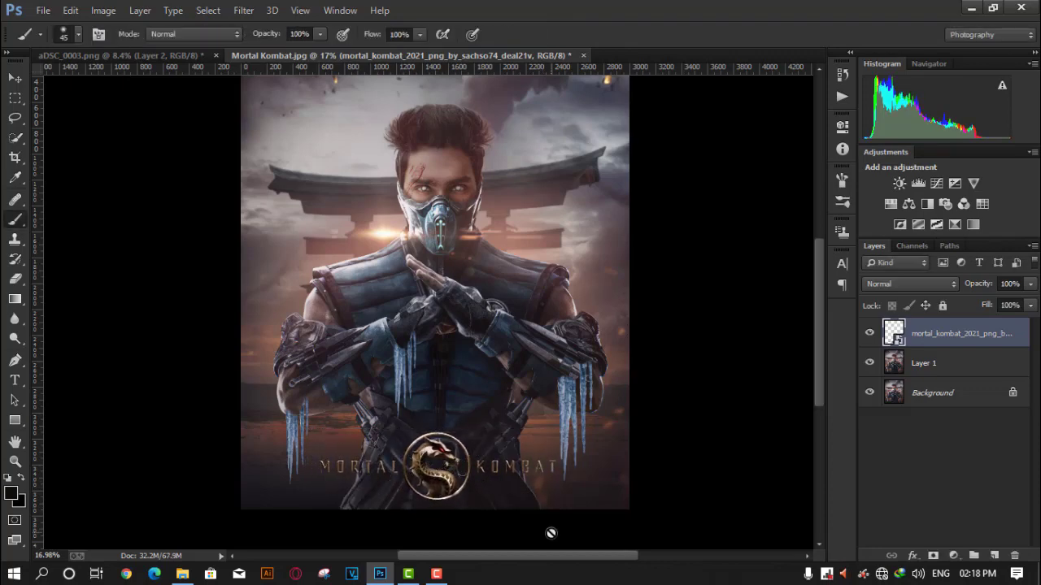
key(ctrl+t)
key(shift+Right)
key(Return)
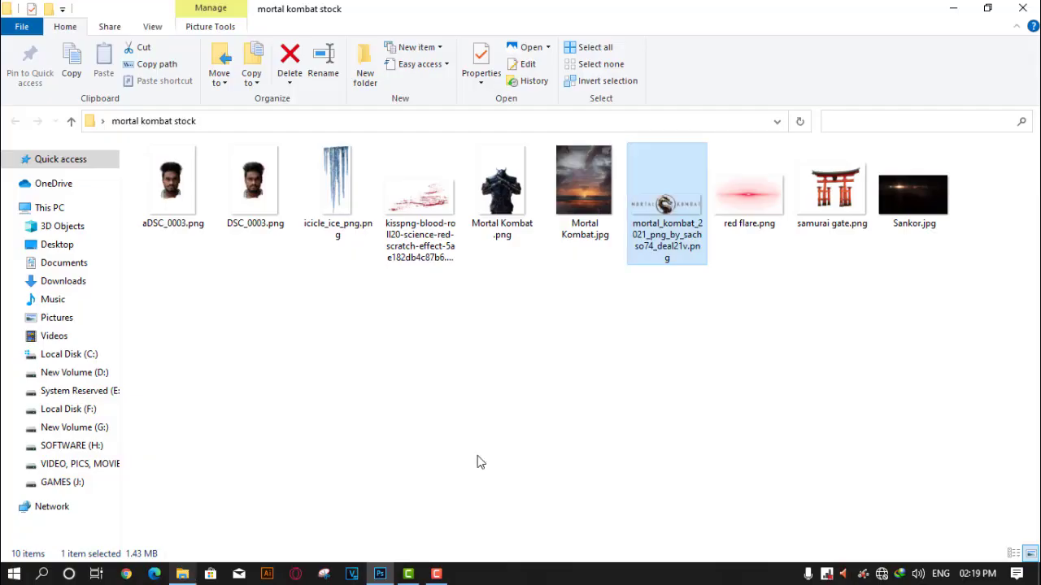
- Place red flare.png and scale it to about 5.37% over the dragon's eye
mouse_move(748, 186)
mouse_down()
mouse_move(382, 579)
mouse_move(439, 357)
mouse_up()
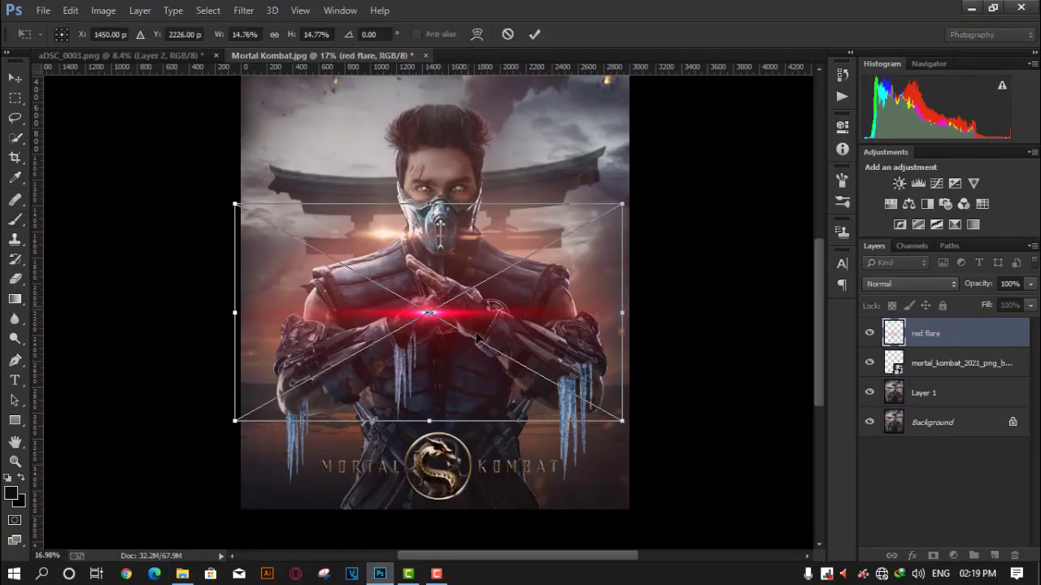
click(536, 38)
key(ctrl+t)
mouse_move(634, 466)
mouse_down()
mouse_move(360, 322)
mouse_move(455, 471)
mouse_up()
scroll(678, 374, up, 5)
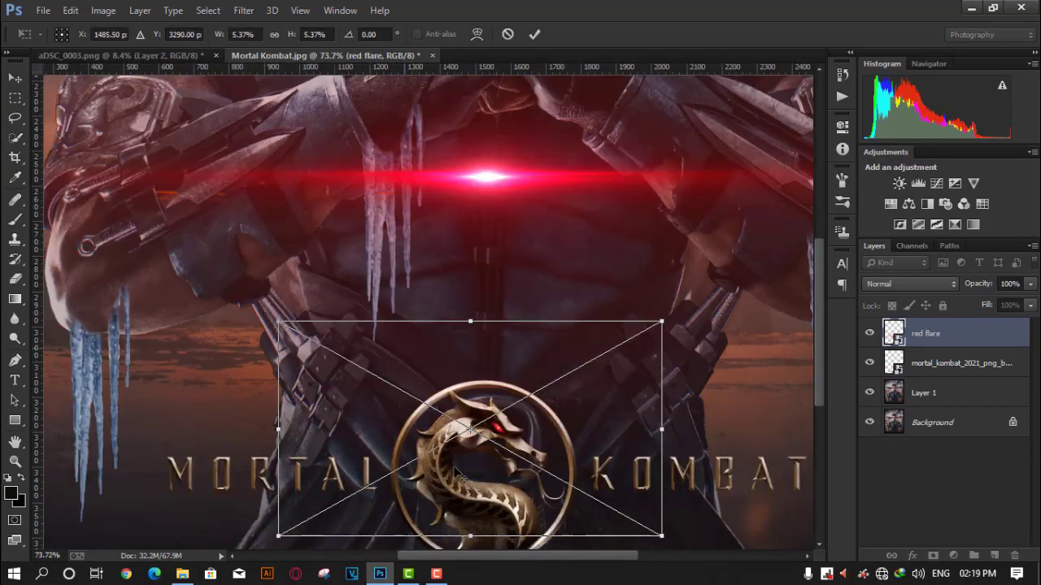
drag(464, 402, 540, 404)
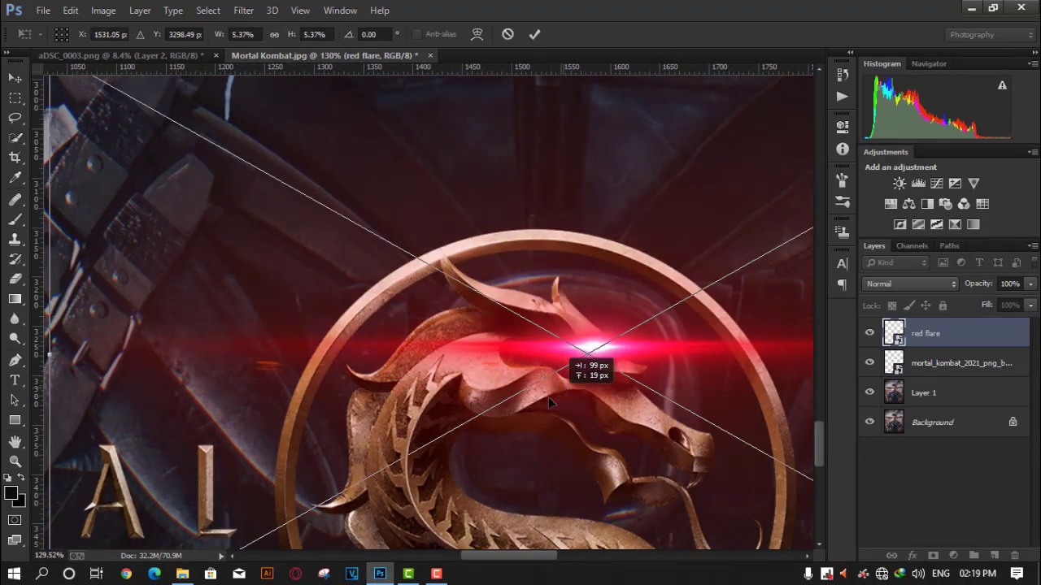
click(534, 34)
- Set the red flare layer's blend mode to Screen, dismissing the rasterize warning
click(910, 284)
click(911, 302)
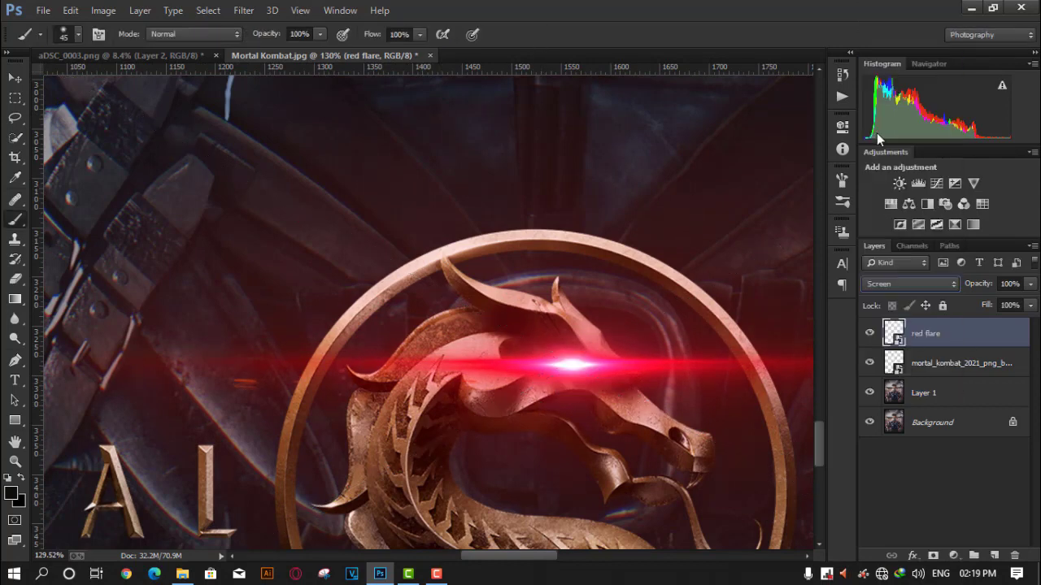
click(672, 321)
click(562, 237)
scroll(549, 421, down, 3)
scroll(550, 421, down, 2)
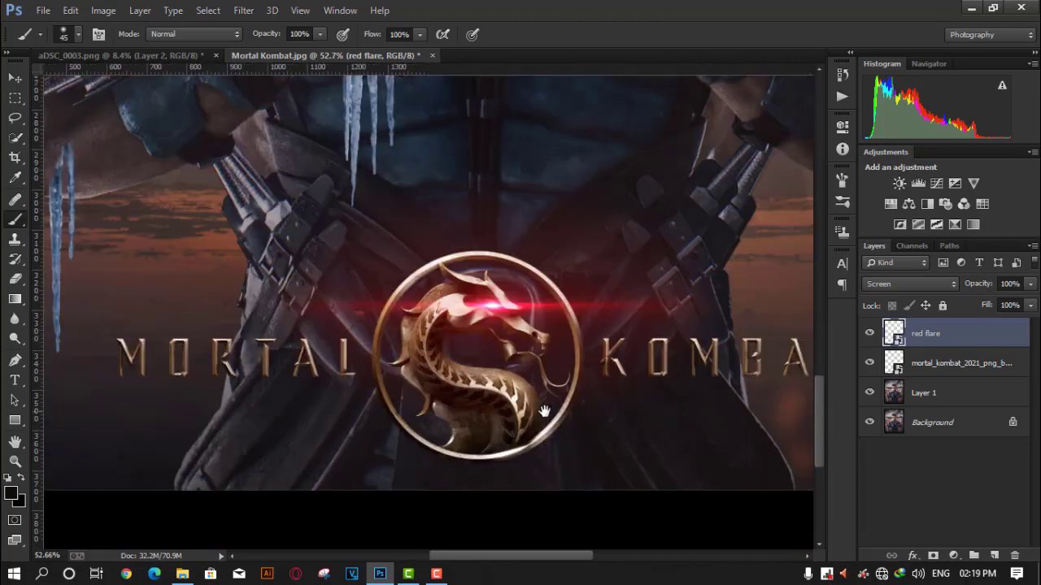
scroll(550, 421, down, 2)
scroll(539, 433, down, 2)
scroll(607, 371, down, 2)
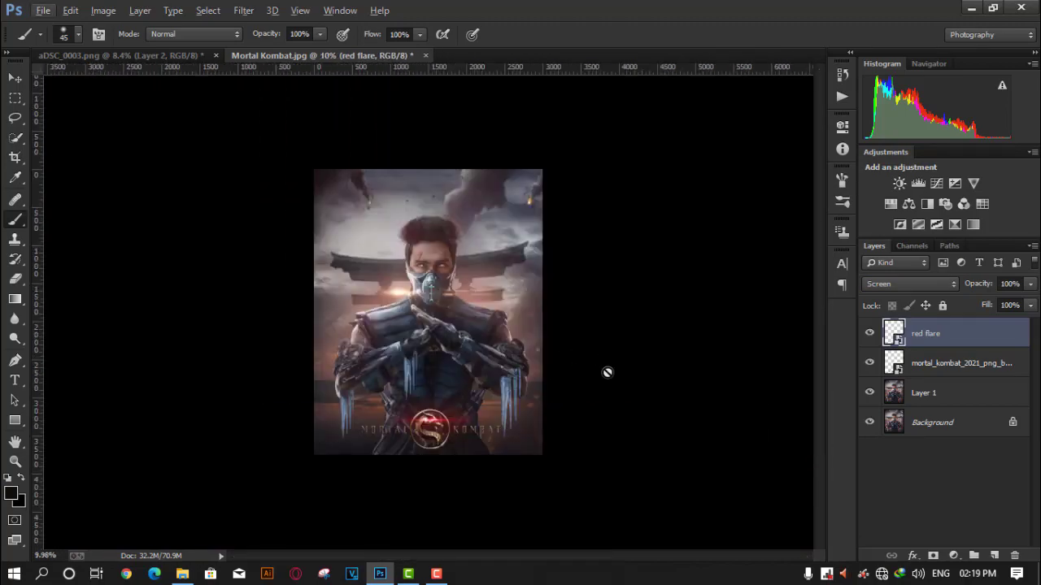
- Flatten the logo, red flare and all other layers into one Background layer
right_click(1004, 348)
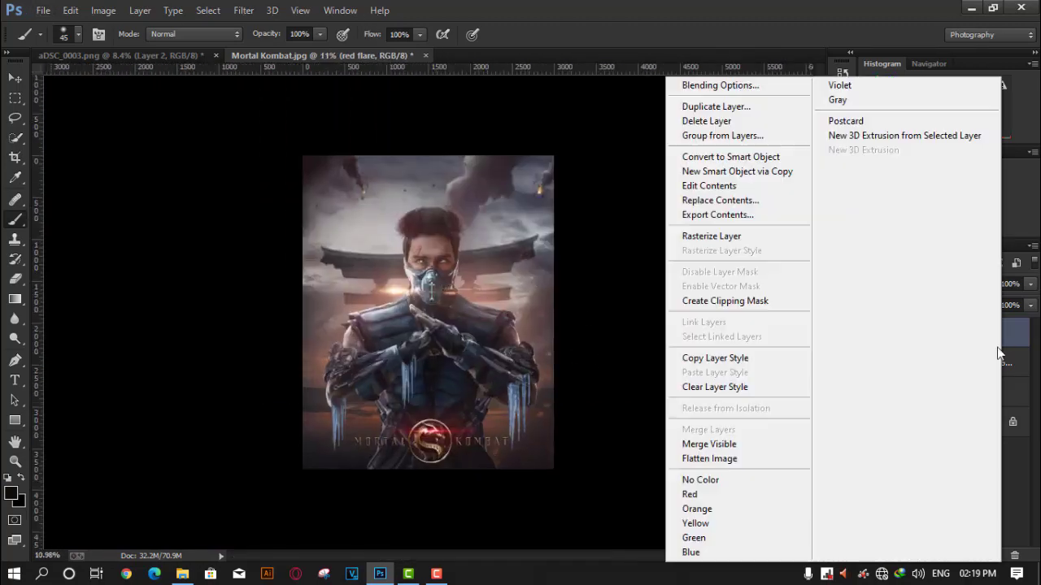
click(700, 443)
right_click(935, 340)
right_click(947, 335)
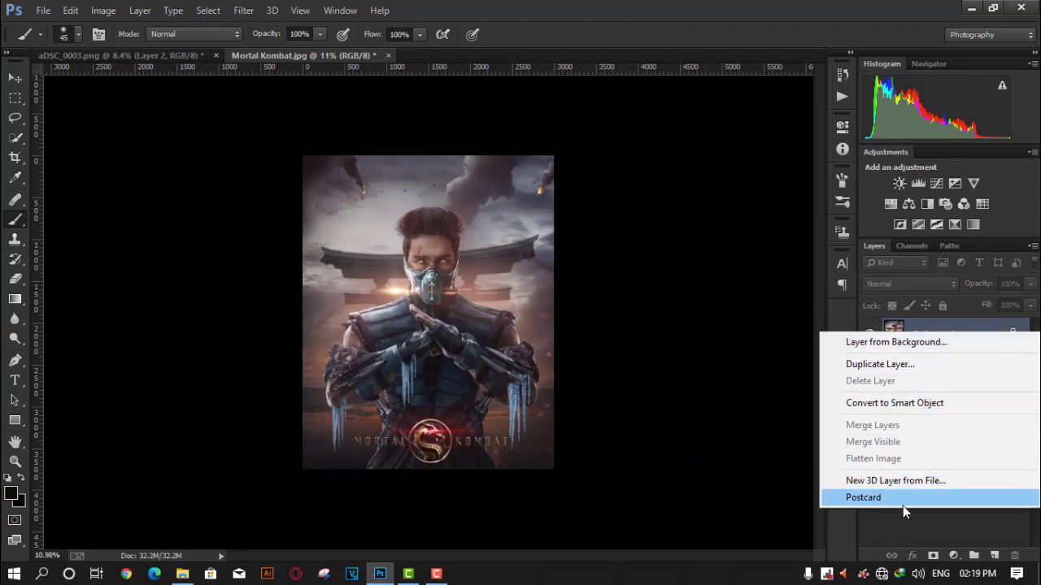
click(972, 344)
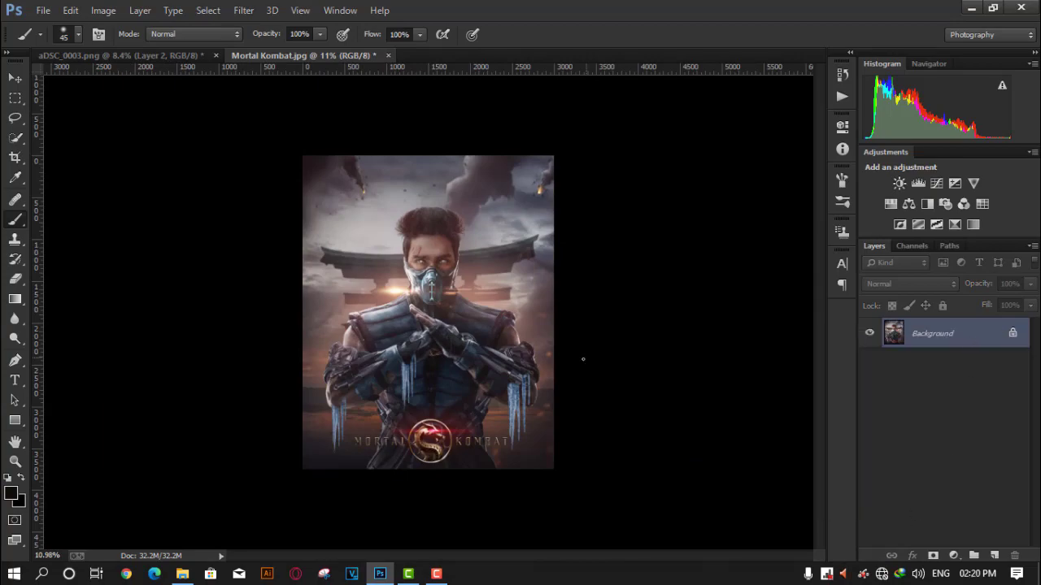
scroll(423, 244, up, 2)
scroll(360, 233, up, 2)
scroll(455, 203, up, 2)
scroll(469, 212, down, 1)
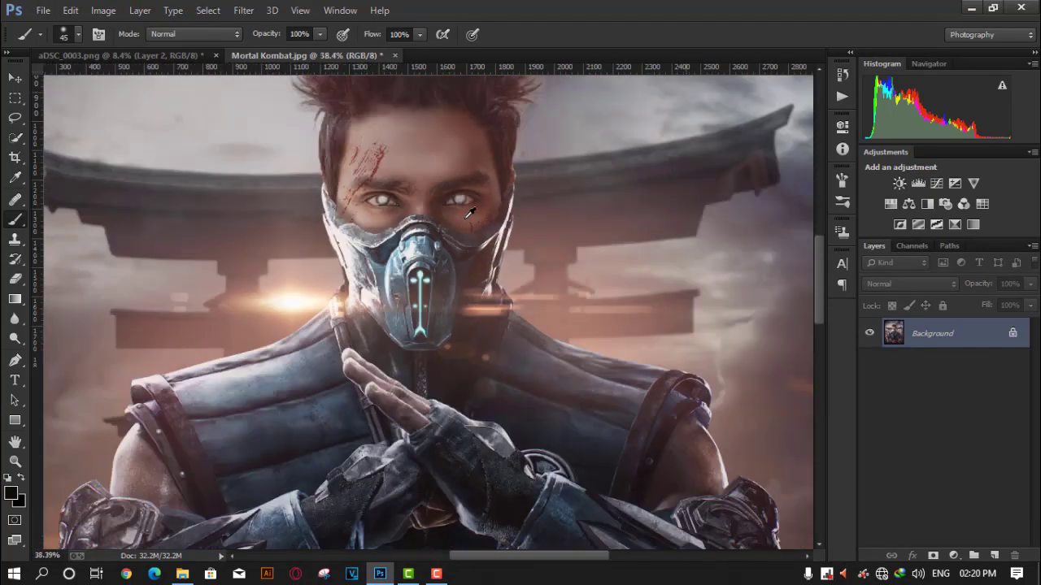
scroll(469, 212, down, 3)
scroll(419, 383, up, 3)
scroll(419, 382, up, 2)
scroll(419, 387, down, 5)
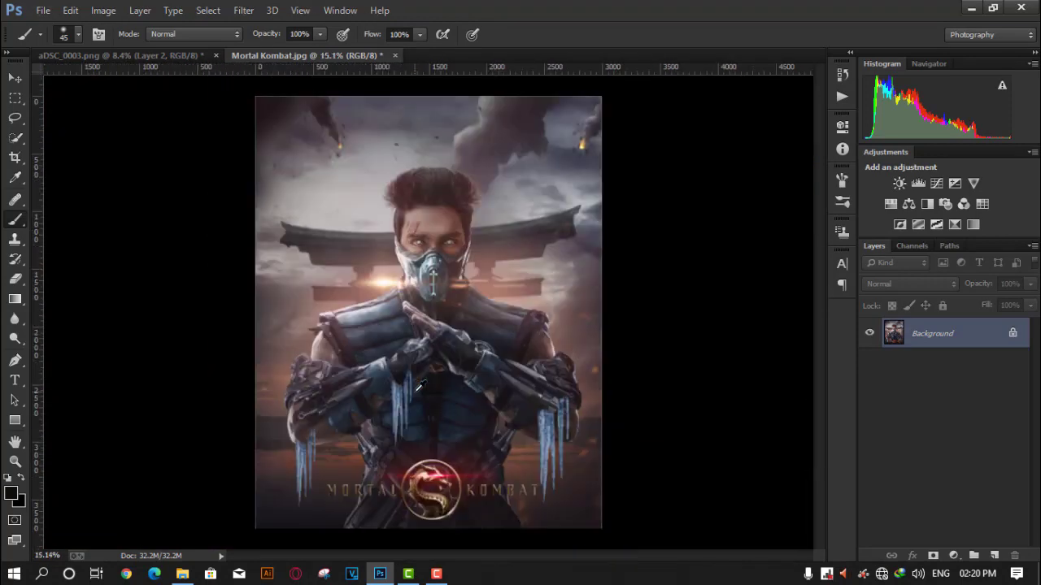